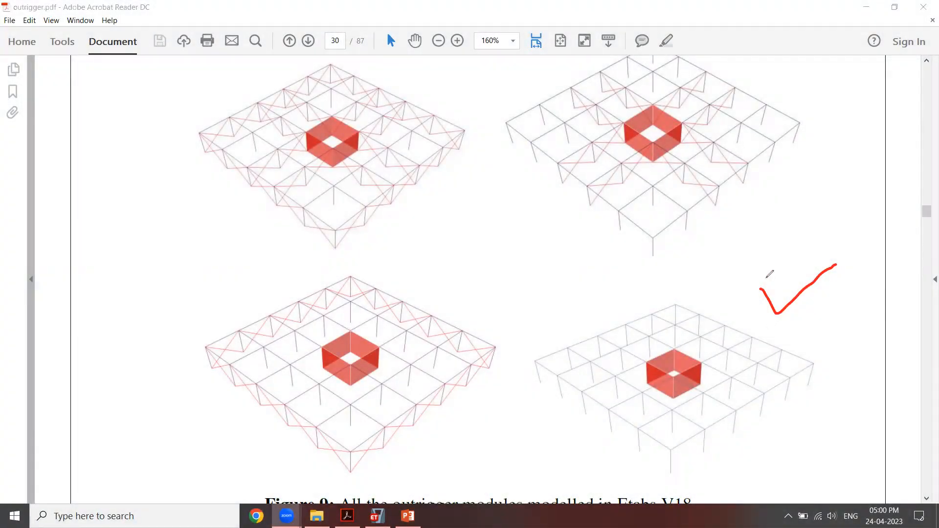
Annotate Figure 9 with check marks, numbering the core-only module 1 and the core-outrigger module beside the full belt module 2.
{"action": "left_click_drag", "start_coordinate": [765, 278], "coordinate": [822, 251]}
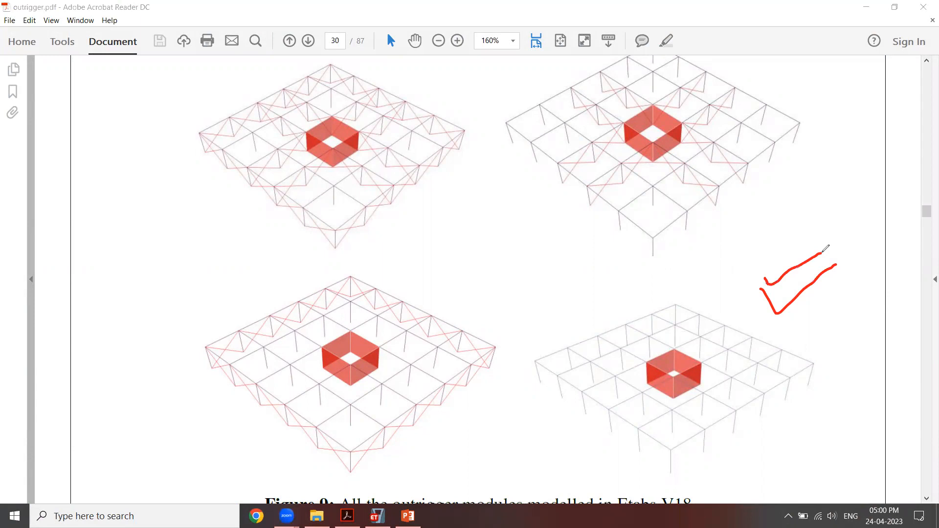
{"action": "mouse_move", "coordinate": [661, 308]}
{"action": "left_mouse_down"}
{"action": "mouse_move", "coordinate": [677, 281]}
{"action": "mouse_move", "coordinate": [674, 328]}
{"action": "left_mouse_up"}
{"action": "left_click_drag", "start_coordinate": [812, 97], "coordinate": [864, 74]}
{"action": "left_click_drag", "start_coordinate": [844, 327], "coordinate": [842, 352]}
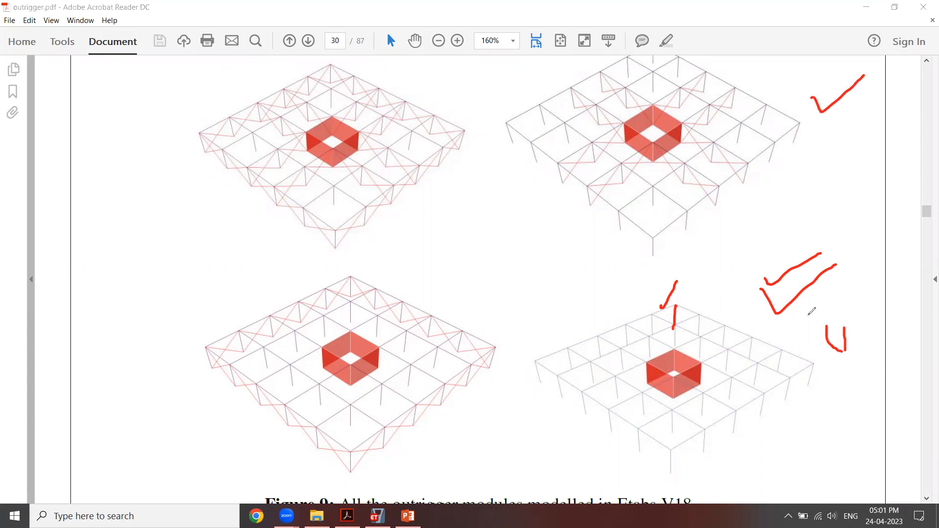
{"action": "left_click_drag", "start_coordinate": [803, 320], "coordinate": [847, 352]}
{"action": "mouse_move", "coordinate": [837, 114]}
{"action": "left_mouse_down"}
{"action": "mouse_move", "coordinate": [859, 117]}
{"action": "mouse_move", "coordinate": [853, 130]}
{"action": "mouse_move", "coordinate": [844, 90]}
{"action": "left_mouse_up"}
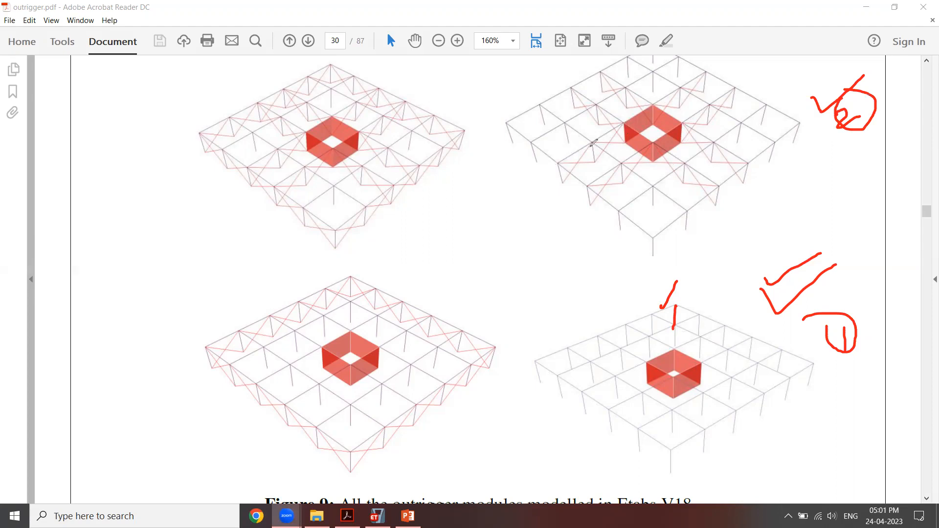
Trace the outrigger arms radiating from the core of the outrigger-only module in red, and clear all annotations.
{"action": "mouse_move", "coordinate": [619, 127]}
{"action": "left_mouse_down"}
{"action": "mouse_move", "coordinate": [598, 156]}
{"action": "mouse_move", "coordinate": [555, 158]}
{"action": "mouse_move", "coordinate": [600, 137]}
{"action": "mouse_move", "coordinate": [626, 145]}
{"action": "left_mouse_up"}
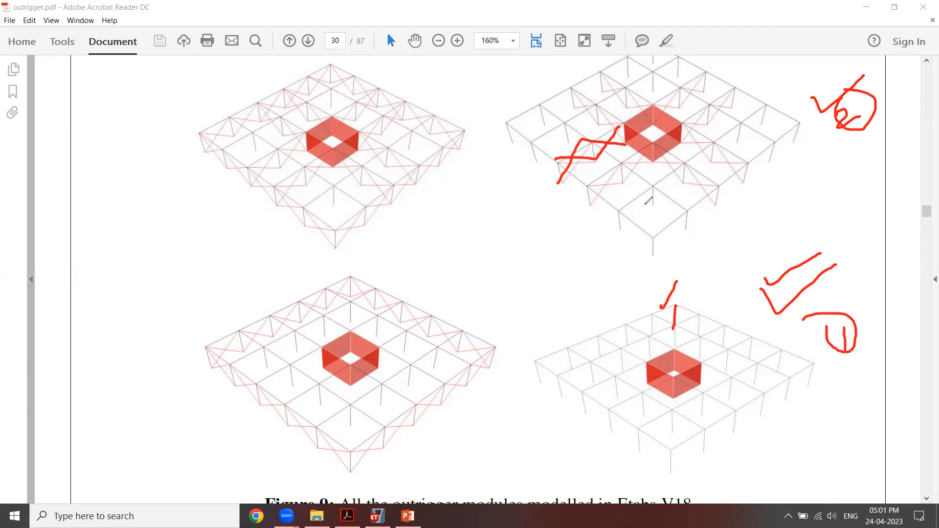
{"action": "left_click_drag", "start_coordinate": [591, 206], "coordinate": [648, 158]}
{"action": "left_click_drag", "start_coordinate": [653, 145], "coordinate": [731, 185]}
{"action": "mouse_move", "coordinate": [684, 121]}
{"action": "left_mouse_down"}
{"action": "mouse_move", "coordinate": [726, 157]}
{"action": "mouse_move", "coordinate": [752, 71]}
{"action": "left_mouse_up"}
{"action": "left_click_drag", "start_coordinate": [668, 93], "coordinate": [715, 64]}
{"action": "mouse_move", "coordinate": [653, 98]}
{"action": "left_mouse_down"}
{"action": "mouse_move", "coordinate": [586, 55]}
{"action": "mouse_move", "coordinate": [610, 116]}
{"action": "left_mouse_up"}
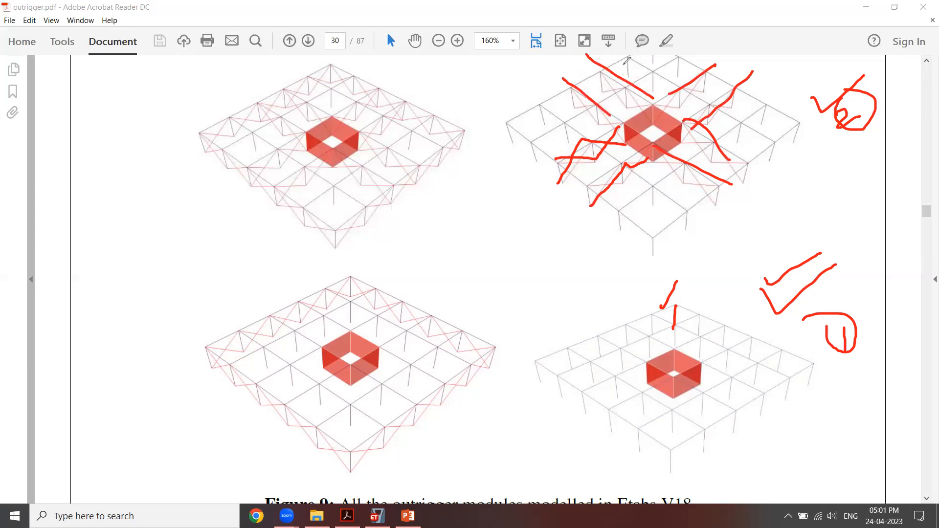
{"action": "key", "text": "e"}
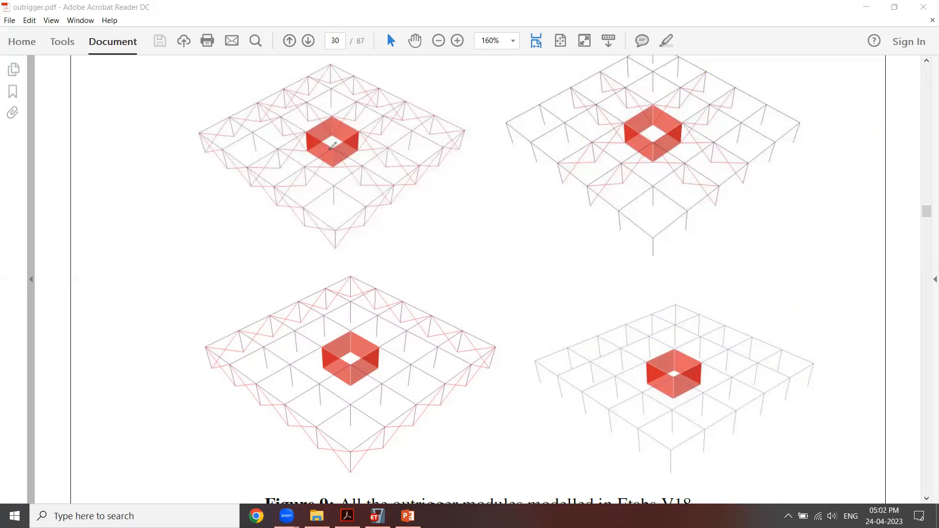
Trace the outrigger arms and perimeter belt truss of the combined module, adding check marks there and on the outrigger-only module.
{"action": "left_click_drag", "start_coordinate": [552, 164], "coordinate": [597, 141]}
{"action": "mouse_move", "coordinate": [335, 152]}
{"action": "left_mouse_down"}
{"action": "mouse_move", "coordinate": [270, 189]}
{"action": "mouse_move", "coordinate": [396, 201]}
{"action": "left_mouse_up"}
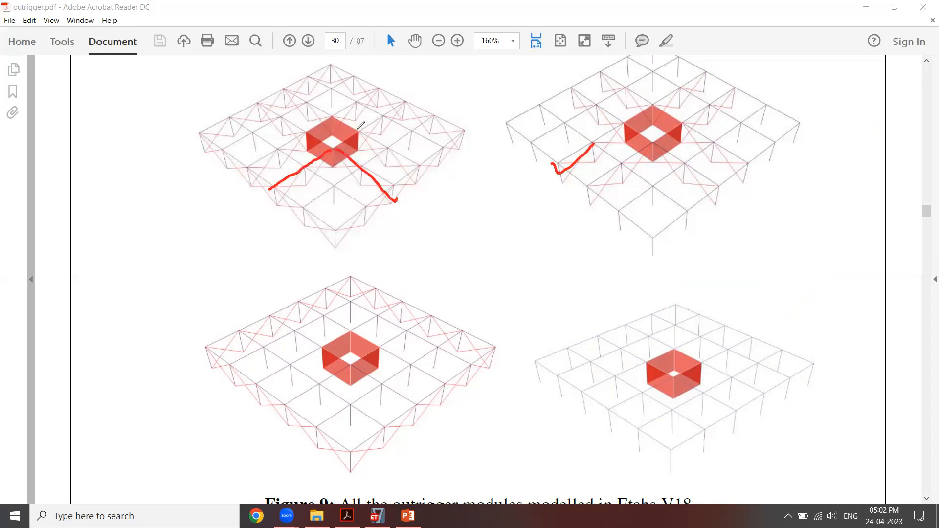
{"action": "left_click_drag", "start_coordinate": [357, 130], "coordinate": [415, 178]}
{"action": "mouse_move", "coordinate": [327, 231]}
{"action": "left_mouse_down"}
{"action": "mouse_move", "coordinate": [457, 125]}
{"action": "mouse_move", "coordinate": [326, 53]}
{"action": "mouse_move", "coordinate": [196, 111]}
{"action": "mouse_move", "coordinate": [313, 227]}
{"action": "left_mouse_up"}
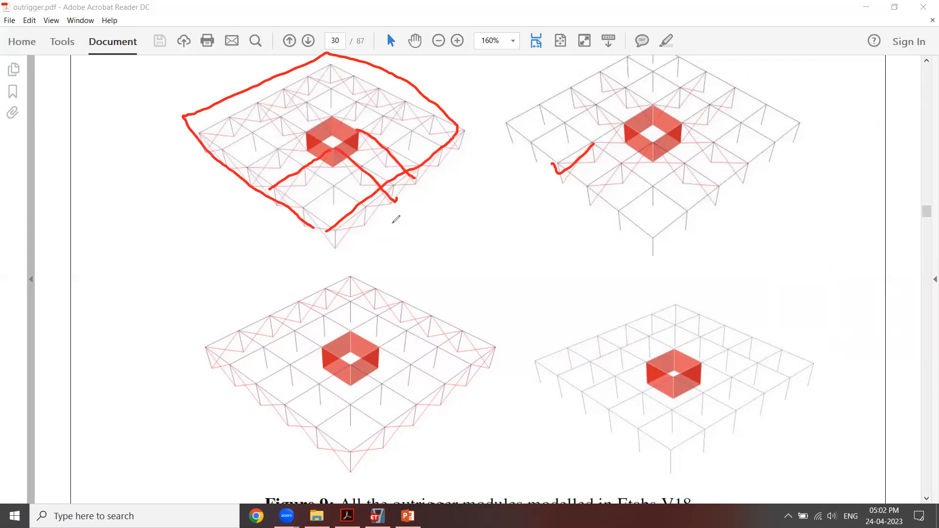
{"action": "left_click_drag", "start_coordinate": [409, 195], "coordinate": [446, 175]}
Add check marks to all four outrigger modules in Figure 9, and clear all annotations.
{"action": "mouse_move", "coordinate": [721, 319]}
{"action": "left_mouse_down"}
{"action": "mouse_move", "coordinate": [731, 341]}
{"action": "mouse_move", "coordinate": [831, 293]}
{"action": "left_mouse_up"}
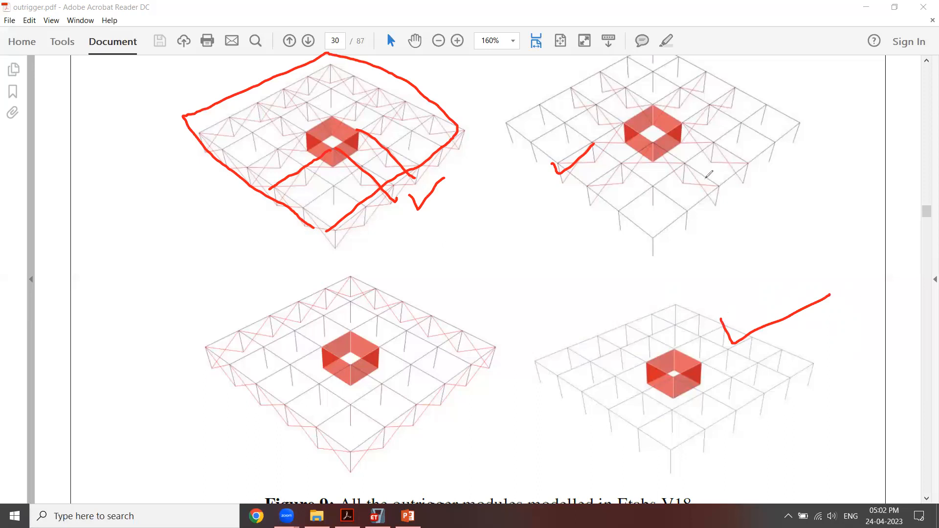
{"action": "mouse_move", "coordinate": [708, 157]}
{"action": "left_mouse_down"}
{"action": "mouse_move", "coordinate": [719, 169]}
{"action": "mouse_move", "coordinate": [778, 124]}
{"action": "left_mouse_up"}
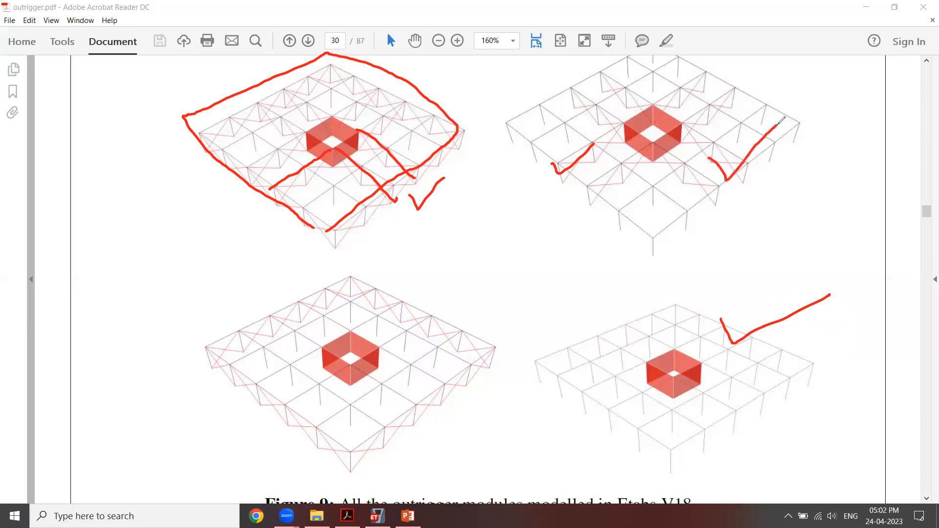
{"action": "left_click_drag", "start_coordinate": [150, 153], "coordinate": [224, 127]}
{"action": "left_click_drag", "start_coordinate": [185, 388], "coordinate": [220, 386]}
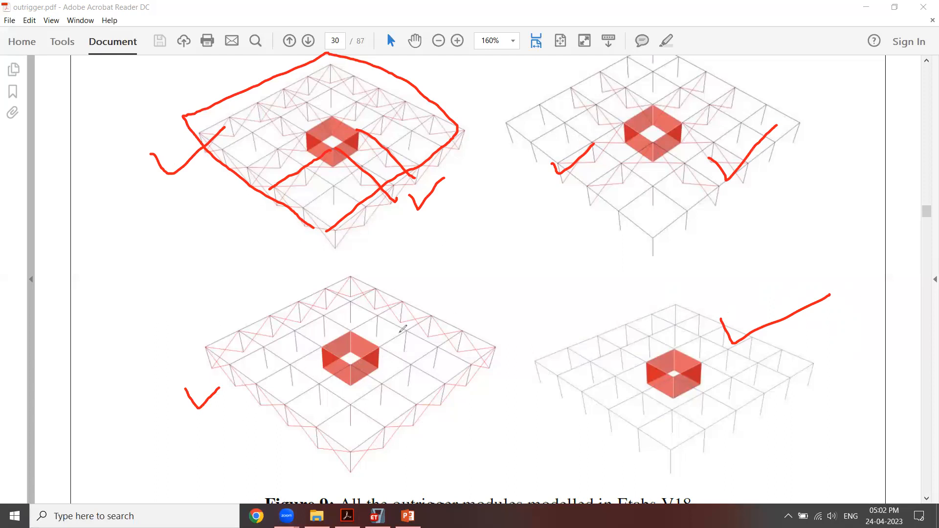
{"action": "left_click_drag", "start_coordinate": [683, 220], "coordinate": [740, 196]}
{"action": "left_click_drag", "start_coordinate": [440, 225], "coordinate": [445, 229]}
{"action": "left_click_drag", "start_coordinate": [498, 191], "coordinate": [498, 193]}
{"action": "left_click_drag", "start_coordinate": [311, 343], "coordinate": [385, 316]}
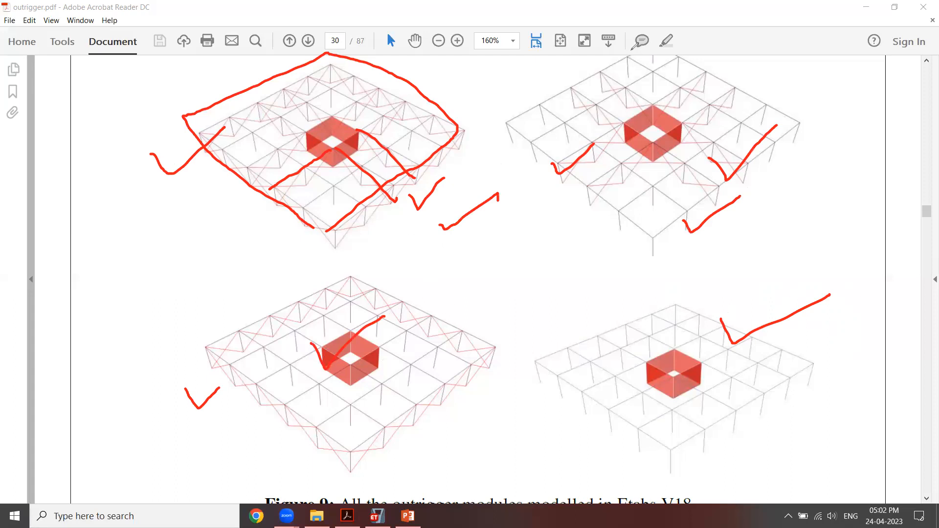
{"action": "left_click", "coordinate": [631, 49]}
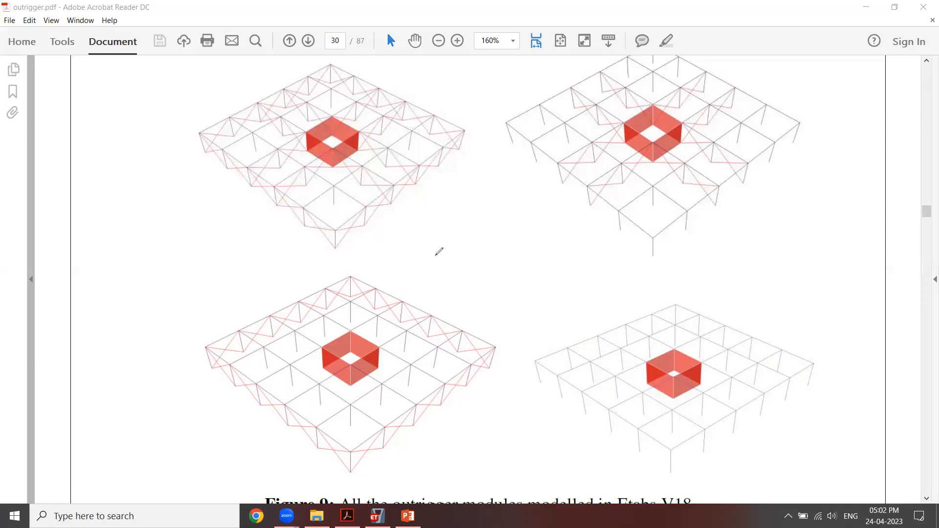
Mark the outrigger-only, combined outrigger-belt and belt-only modules in Figure 9 with check marks.
{"action": "left_click_drag", "start_coordinate": [585, 194], "coordinate": [634, 179]}
{"action": "left_click_drag", "start_coordinate": [378, 192], "coordinate": [439, 177]}
{"action": "mouse_move", "coordinate": [339, 359]}
{"action": "left_mouse_down"}
{"action": "mouse_move", "coordinate": [348, 361]}
{"action": "mouse_move", "coordinate": [374, 329]}
{"action": "left_mouse_up"}
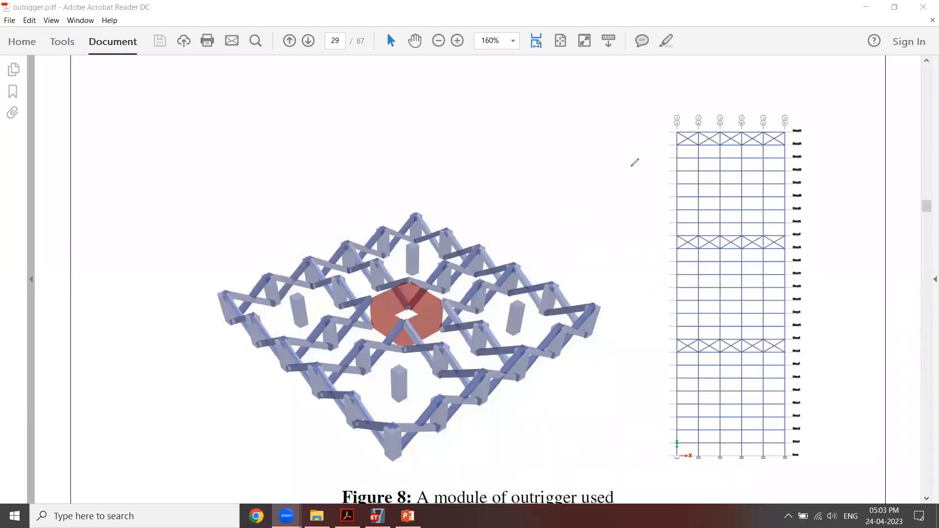
Mark the three outrigger levels on the Figure 8 building elevation and the 3D module with check marks, and clear them.
{"action": "mouse_move", "coordinate": [618, 107]}
{"action": "left_mouse_down"}
{"action": "mouse_move", "coordinate": [628, 118]}
{"action": "mouse_move", "coordinate": [678, 61]}
{"action": "left_mouse_up"}
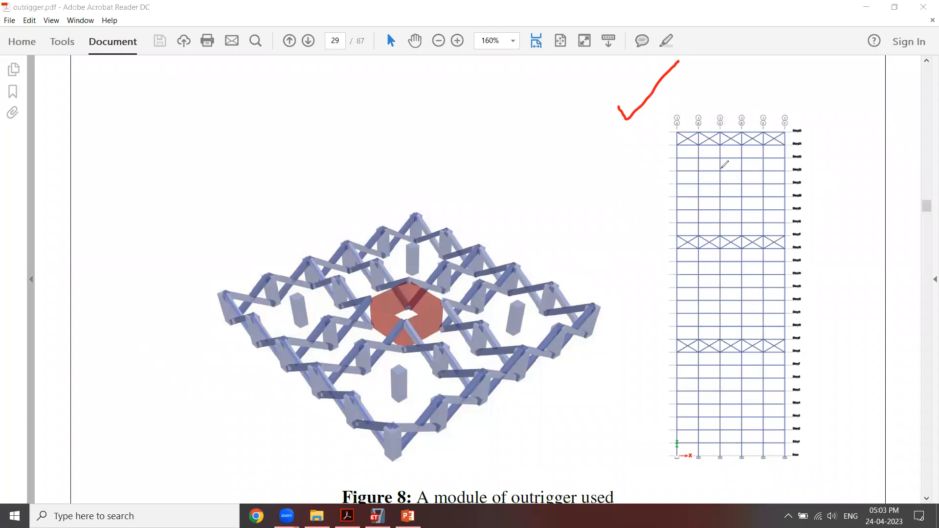
{"action": "left_click_drag", "start_coordinate": [642, 344], "coordinate": [670, 332]}
{"action": "left_click", "coordinate": [638, 248]}
{"action": "left_click_drag", "start_coordinate": [648, 258], "coordinate": [670, 240]}
{"action": "left_click_drag", "start_coordinate": [658, 132], "coordinate": [683, 111]}
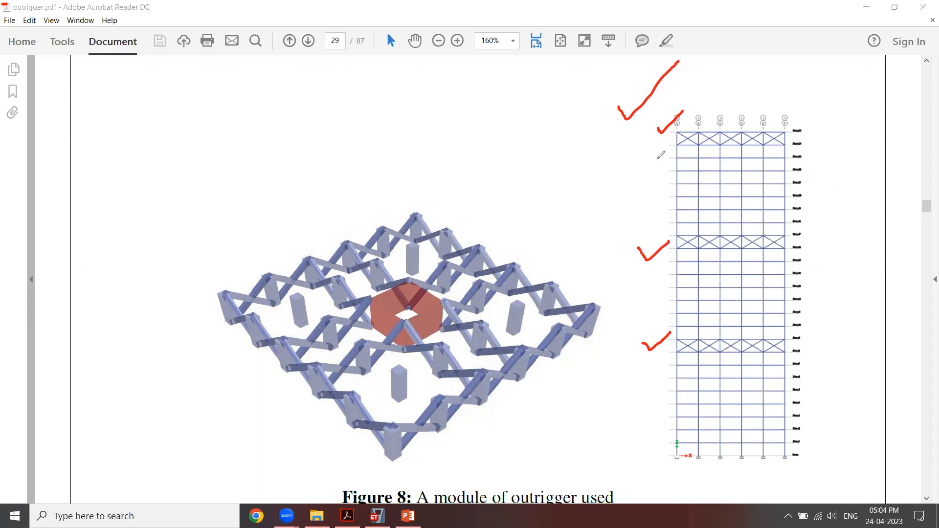
{"action": "left_click_drag", "start_coordinate": [452, 212], "coordinate": [515, 196]}
{"action": "left_click", "coordinate": [625, 51]}
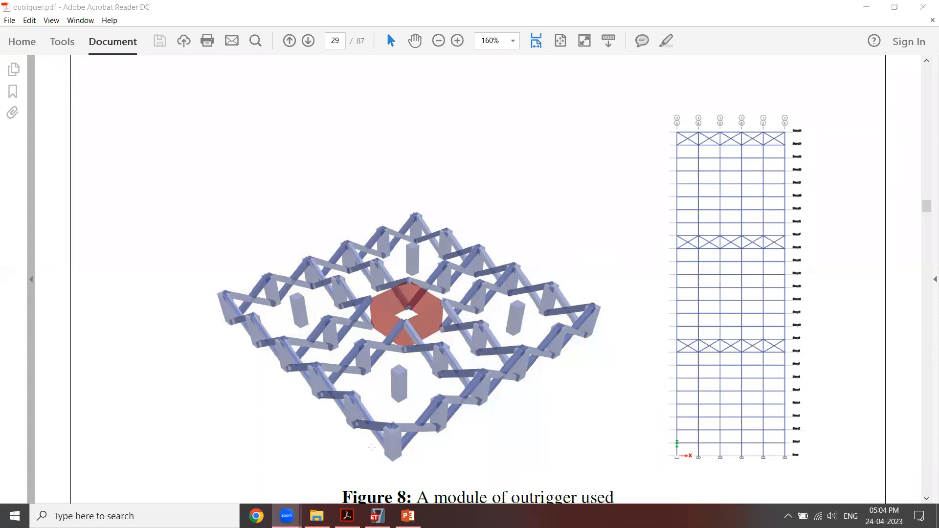
Switch to ETABS and start a new model.
{"action": "left_click", "coordinate": [377, 516]}
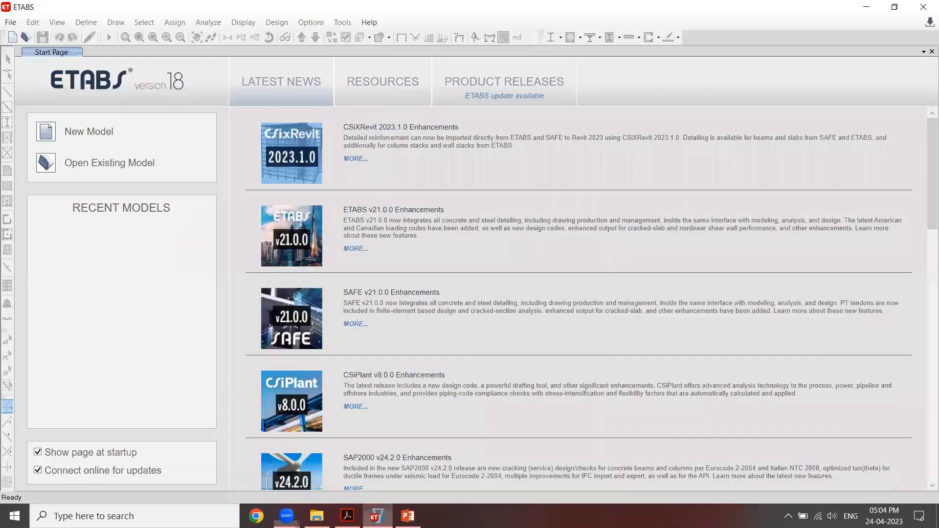
{"action": "left_click", "coordinate": [94, 133]}
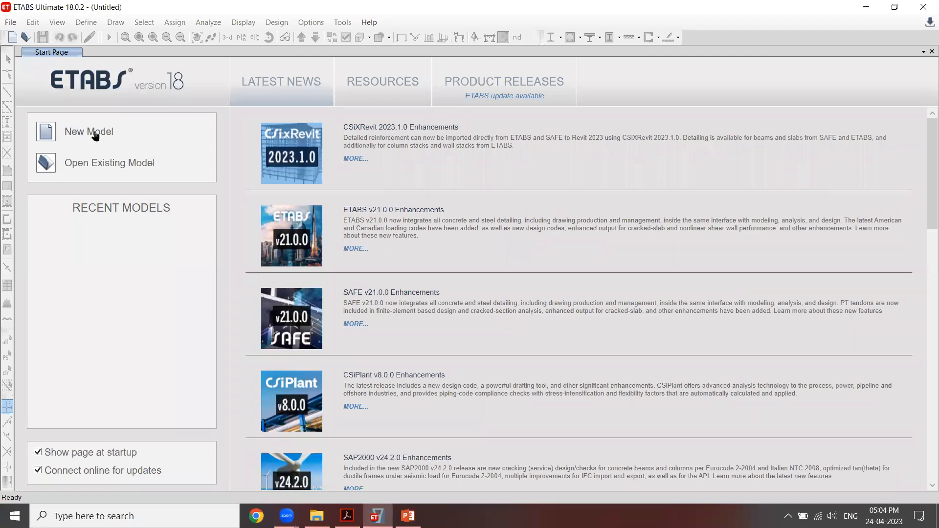
{"action": "left_click", "coordinate": [96, 136]}
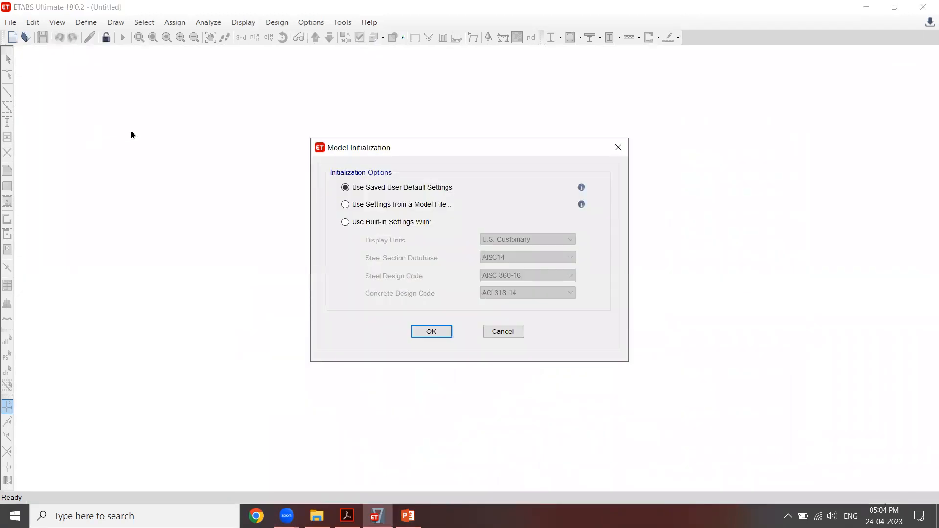
Initialize the model with built-in Metric SI units, the Indian steel section database, IS 800:2007 steel code and IS 456:2000 concrete code.
{"action": "left_click", "coordinate": [395, 223]}
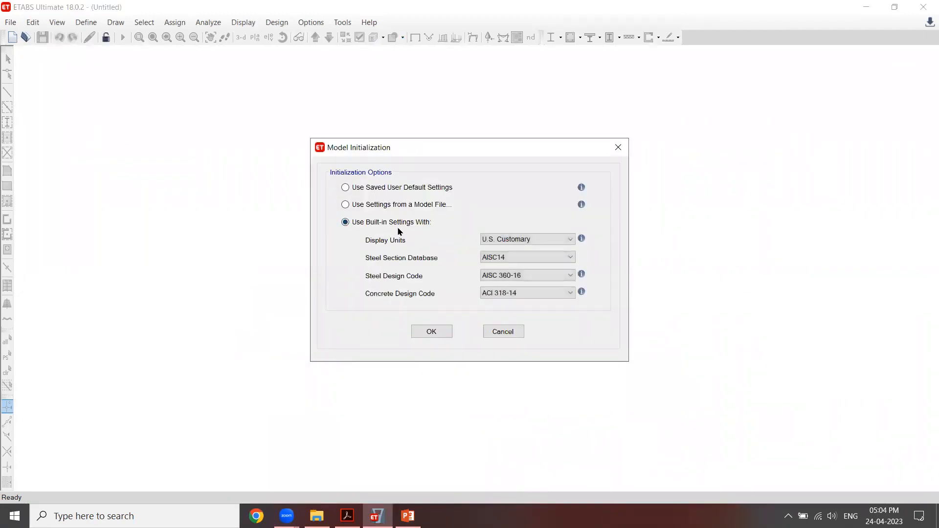
{"action": "left_click", "coordinate": [533, 241]}
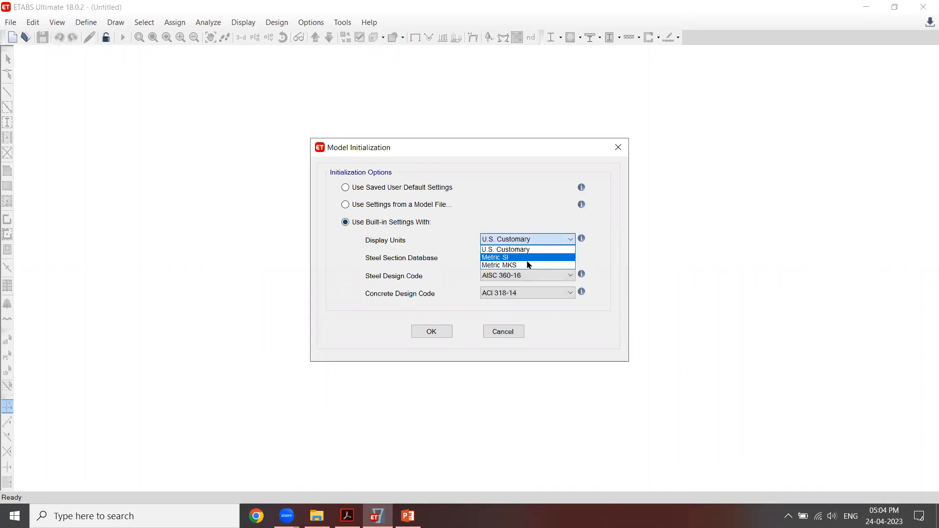
{"action": "left_click", "coordinate": [527, 258]}
{"action": "left_click", "coordinate": [526, 258]}
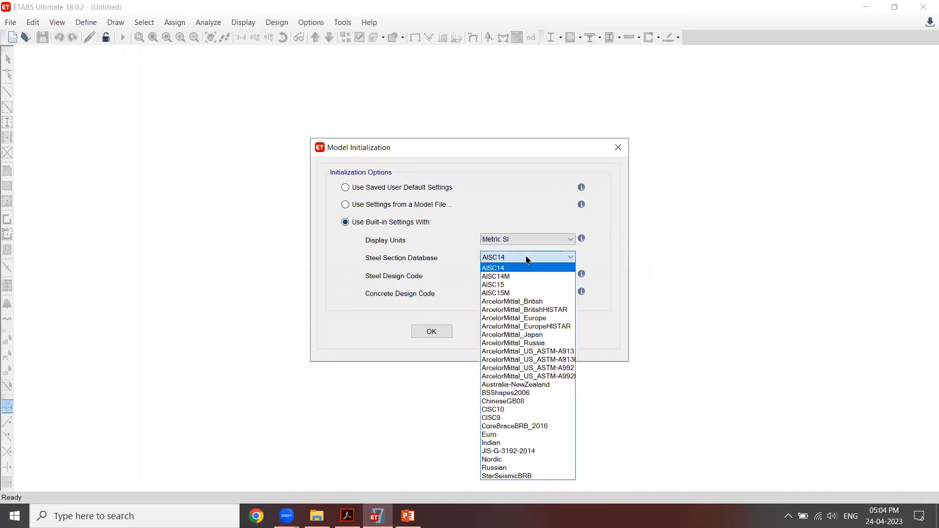
{"action": "left_click", "coordinate": [498, 443]}
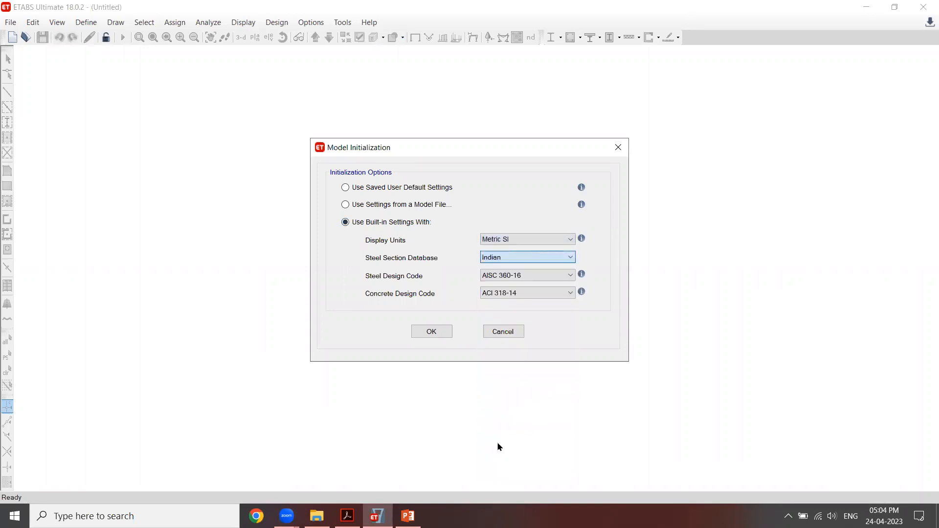
{"action": "left_click", "coordinate": [522, 276]}
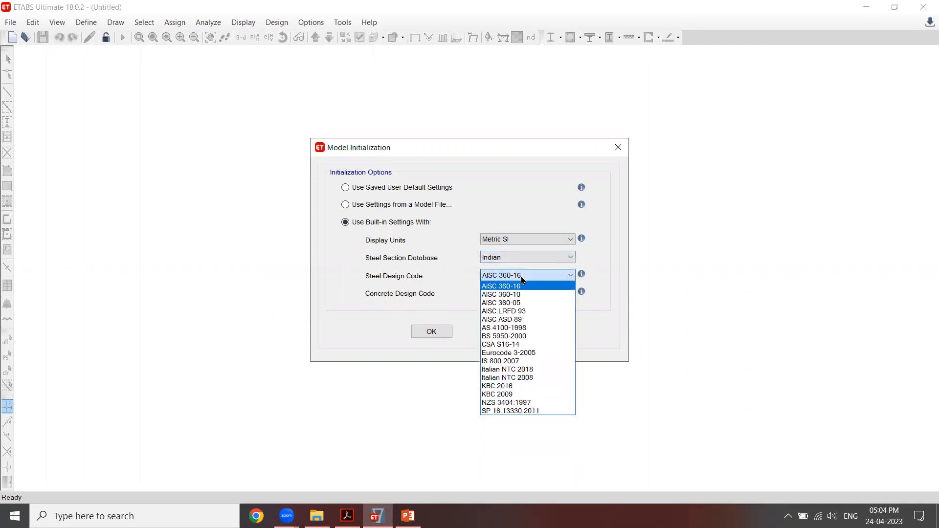
{"action": "left_click", "coordinate": [509, 359]}
{"action": "left_click", "coordinate": [507, 293]}
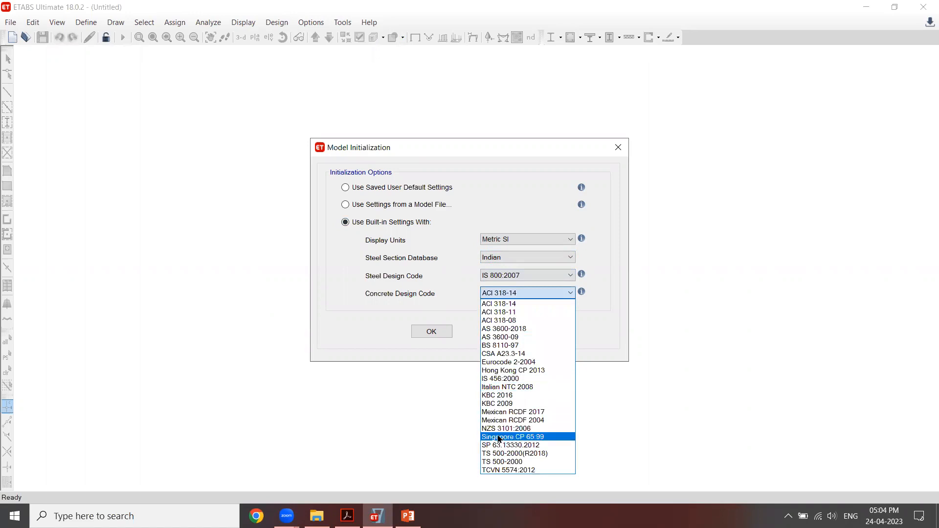
{"action": "left_click", "coordinate": [501, 379]}
{"action": "left_click", "coordinate": [439, 333]}
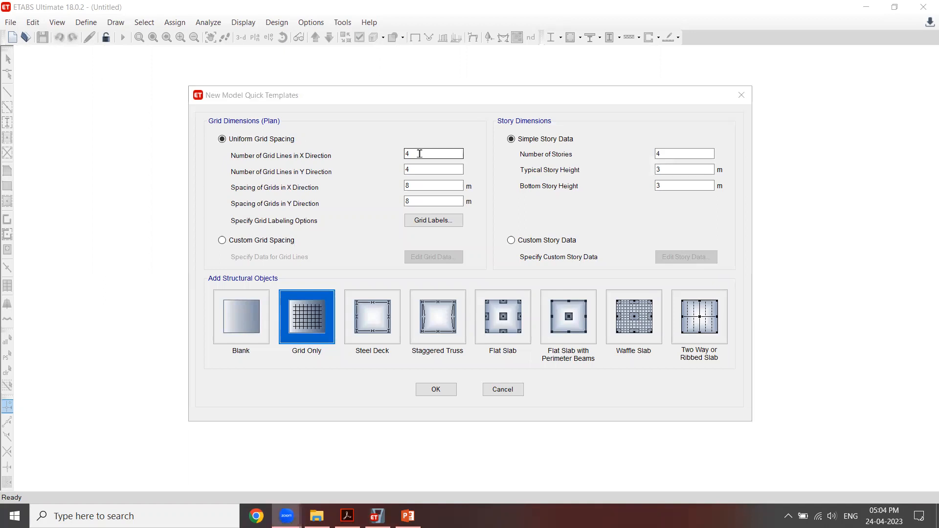
Define a uniform plan grid of 6 lines in X and 6 in Y, spaced 5 m in both directions.
{"action": "left_click", "coordinate": [380, 152]}
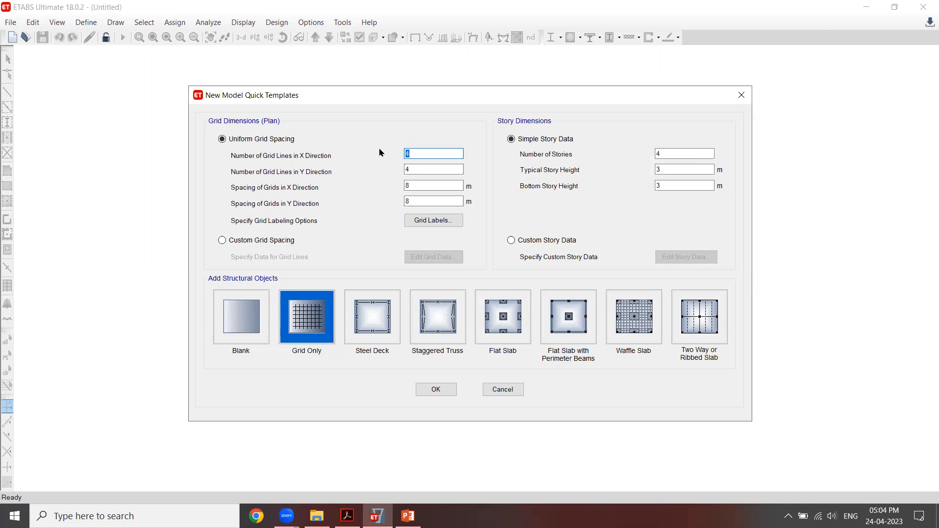
{"action": "type", "text": "6"}
{"action": "key", "text": "Tab"}
{"action": "type", "text": "6"}
{"action": "key", "text": "Tab"}
{"action": "type", "text": "5"}
{"action": "key", "text": "Tab"}
{"action": "type", "text": "5"}
{"action": "key", "text": "Tab"}
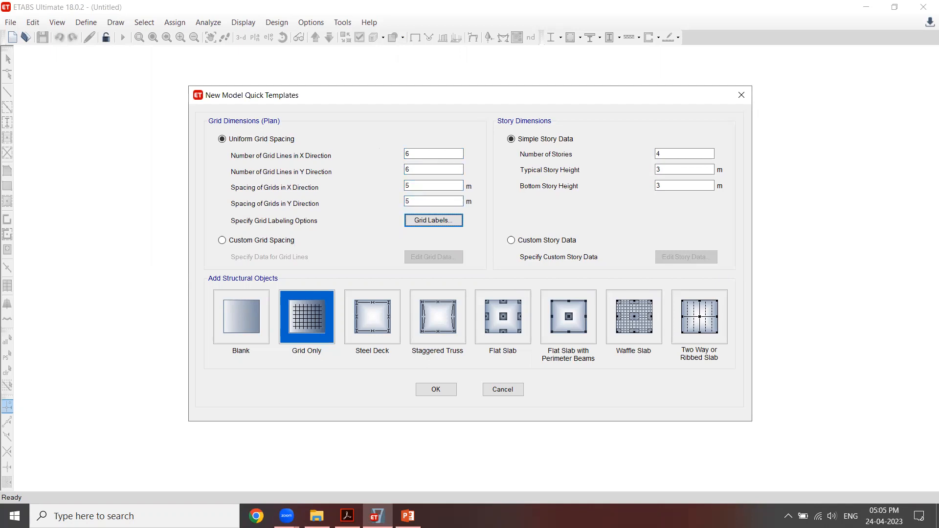
Set the number of stories to 25 and create the grid-only model.
{"action": "double_click", "coordinate": [669, 154]}
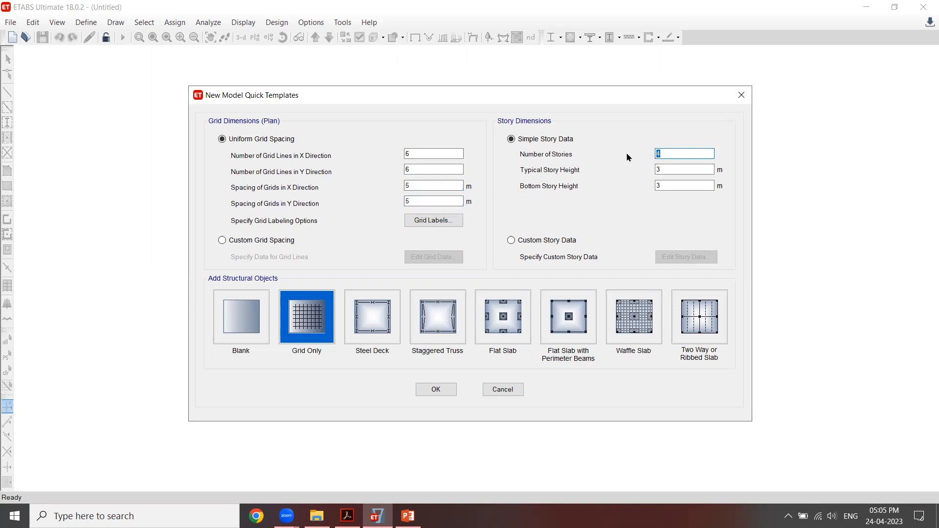
{"action": "type", "text": "25"}
{"action": "key", "text": "Tab"}
{"action": "key", "text": "Tab"}
{"action": "left_click", "coordinate": [436, 390]}
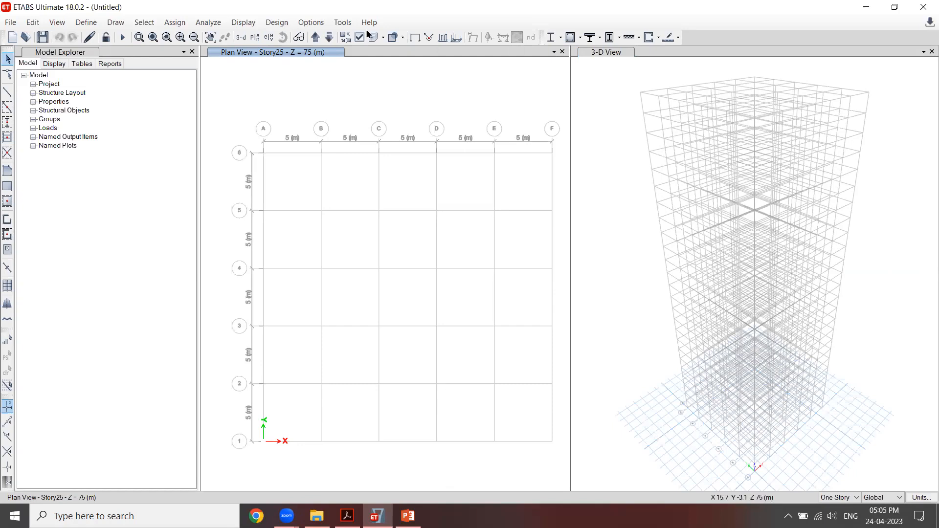
Switch the graphics display mode used to draw the plan and 3-D views.
{"action": "left_click", "coordinate": [343, 22]}
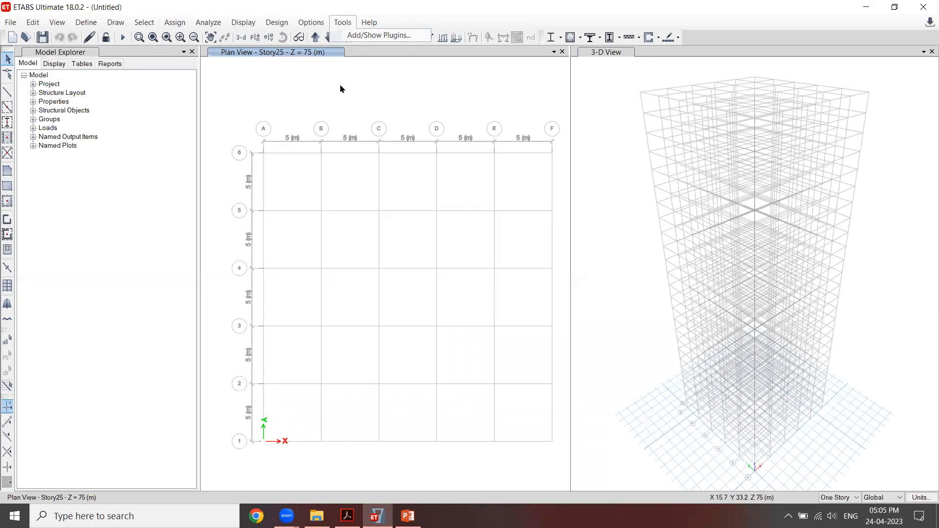
{"action": "left_click", "coordinate": [311, 22]}
{"action": "mouse_move", "coordinate": [352, 147]}
{"action": "left_click", "coordinate": [495, 146]}
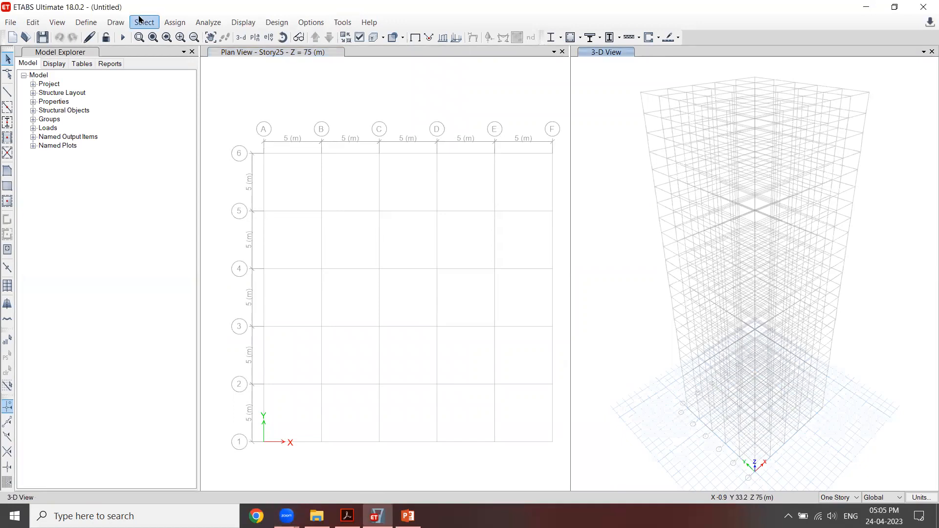
Add an Indian-standard concrete material of grade M40 to the model's material list.
{"action": "left_click", "coordinate": [86, 22]}
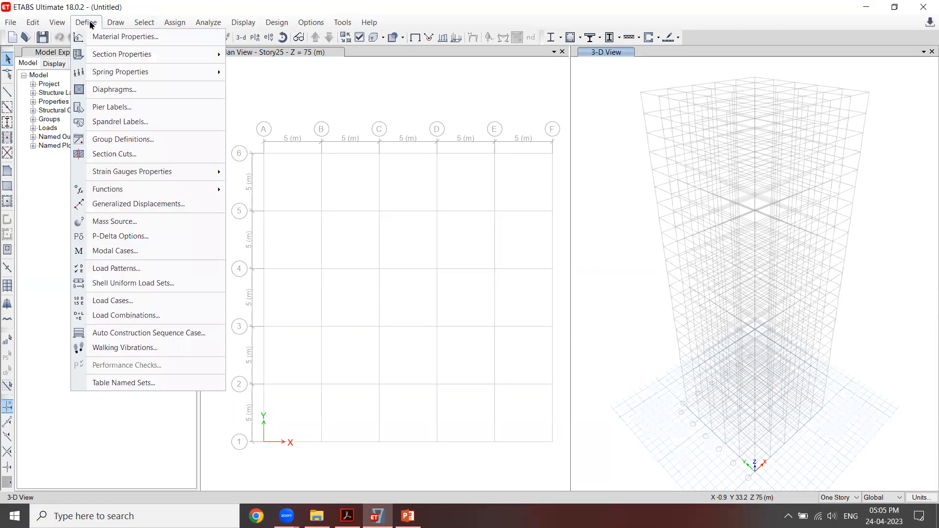
{"action": "left_click", "coordinate": [108, 41]}
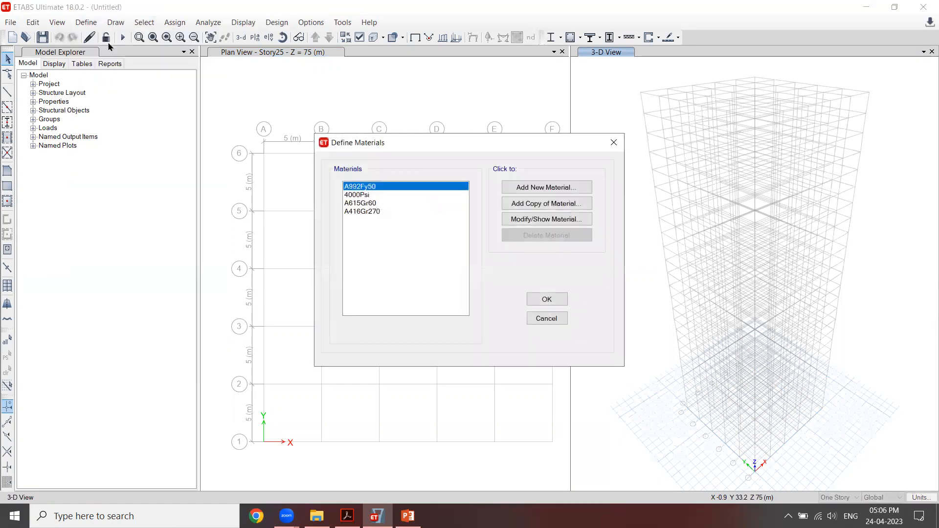
{"action": "left_click", "coordinate": [536, 187]}
{"action": "left_click", "coordinate": [471, 217]}
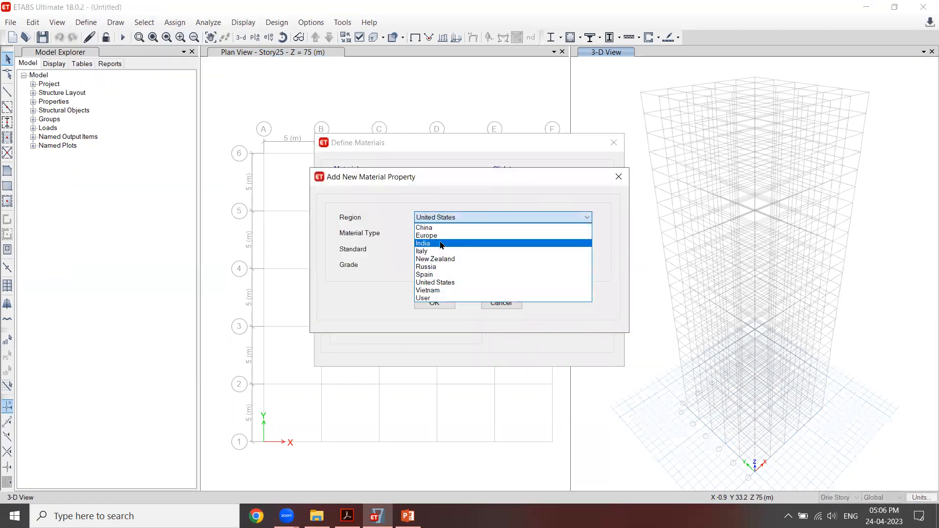
{"action": "left_click", "coordinate": [441, 243]}
{"action": "left_click", "coordinate": [438, 232]}
{"action": "left_click", "coordinate": [431, 251]}
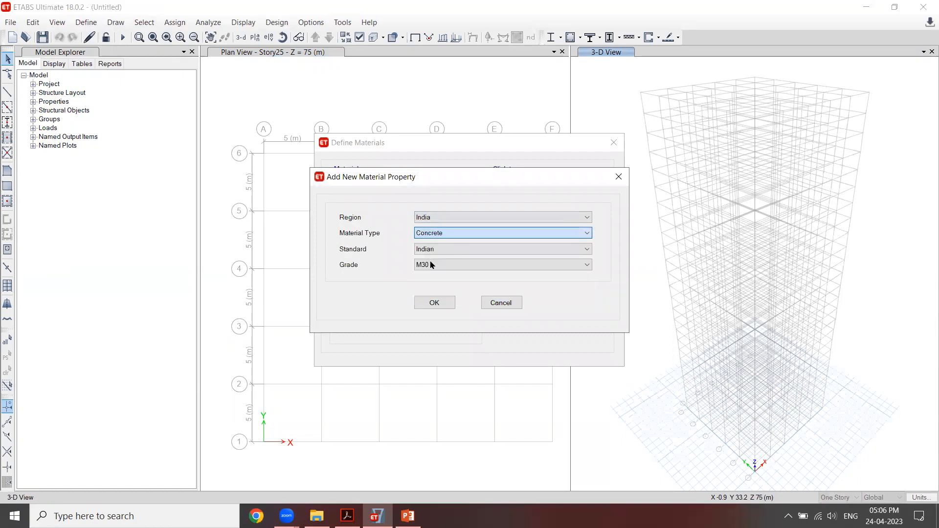
{"action": "left_click", "coordinate": [436, 266]}
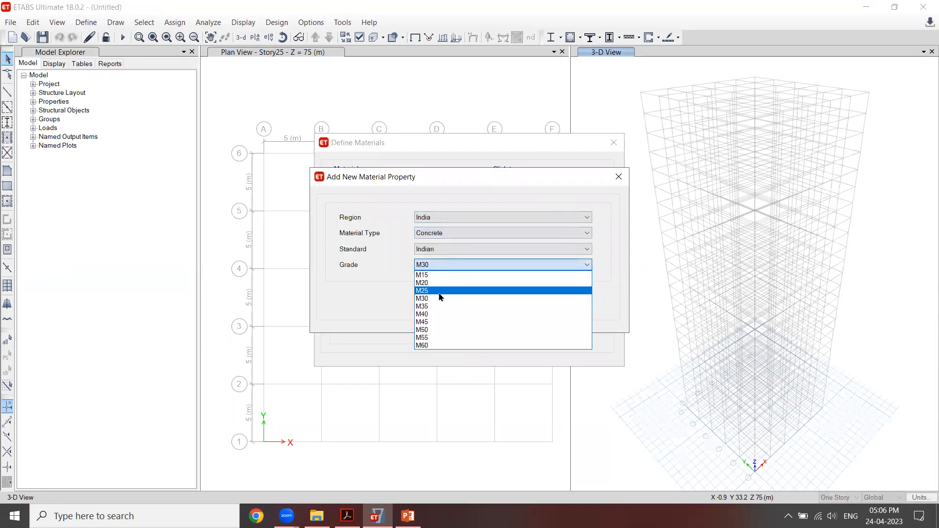
{"action": "left_click", "coordinate": [441, 314]}
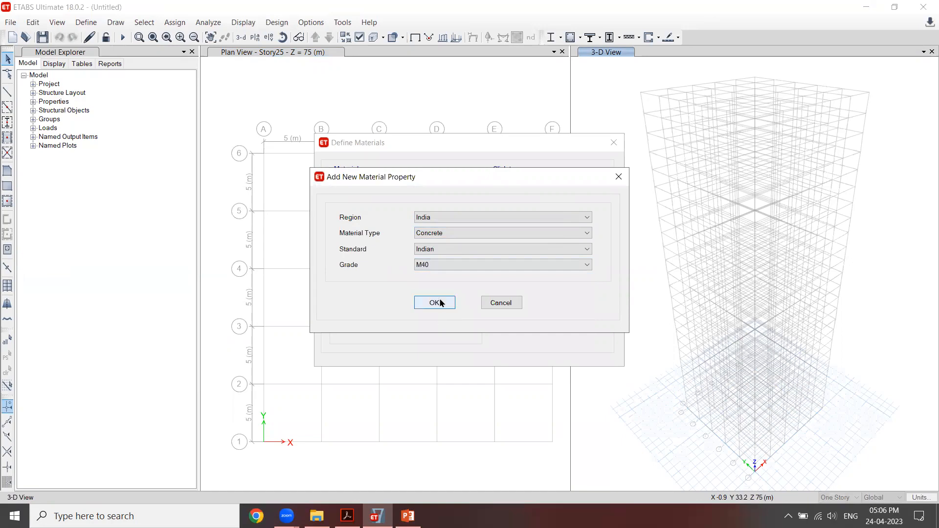
{"action": "left_click", "coordinate": [440, 303]}
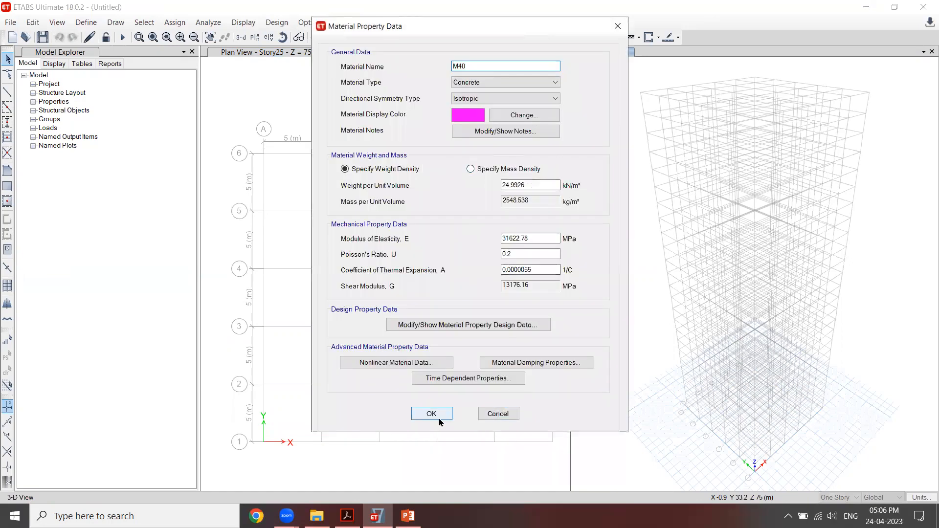
{"action": "left_click", "coordinate": [431, 413]}
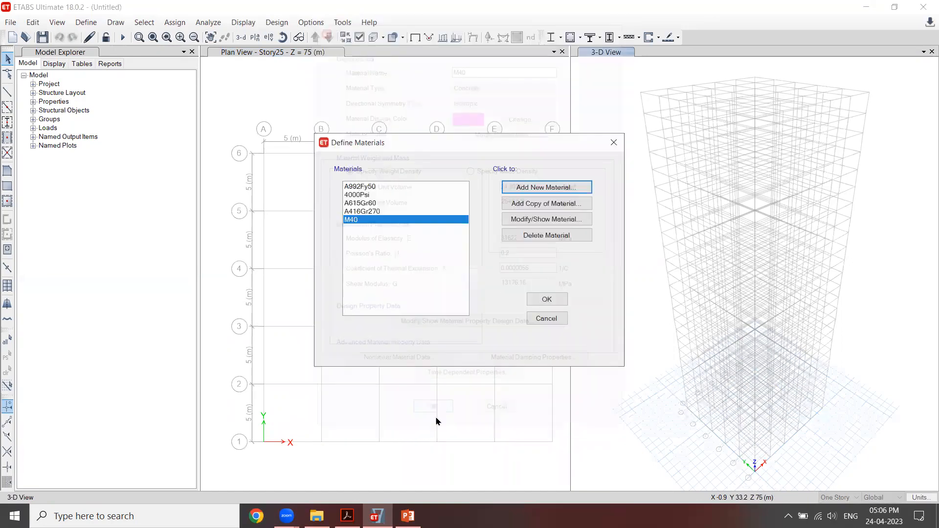
Add an Indian-standard structural steel material of grade Fe345.
{"action": "left_click", "coordinate": [558, 188]}
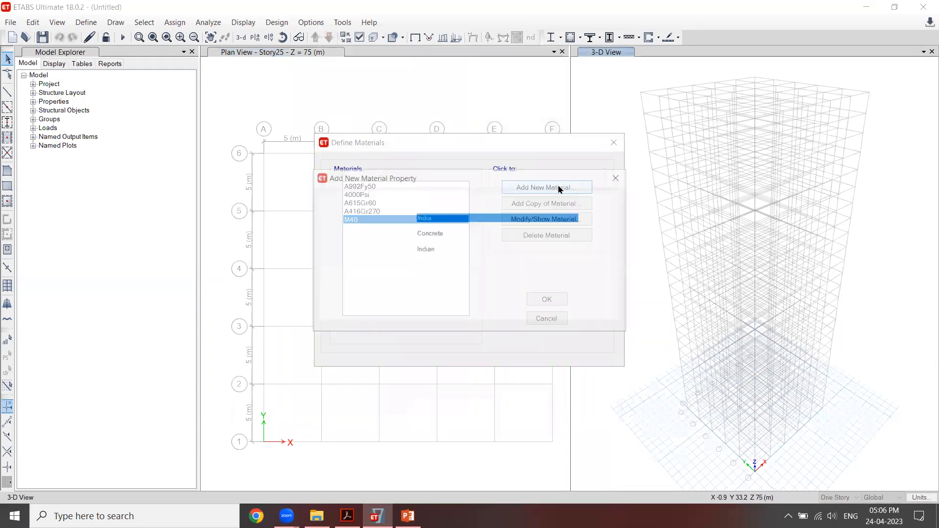
{"action": "left_click", "coordinate": [432, 233]}
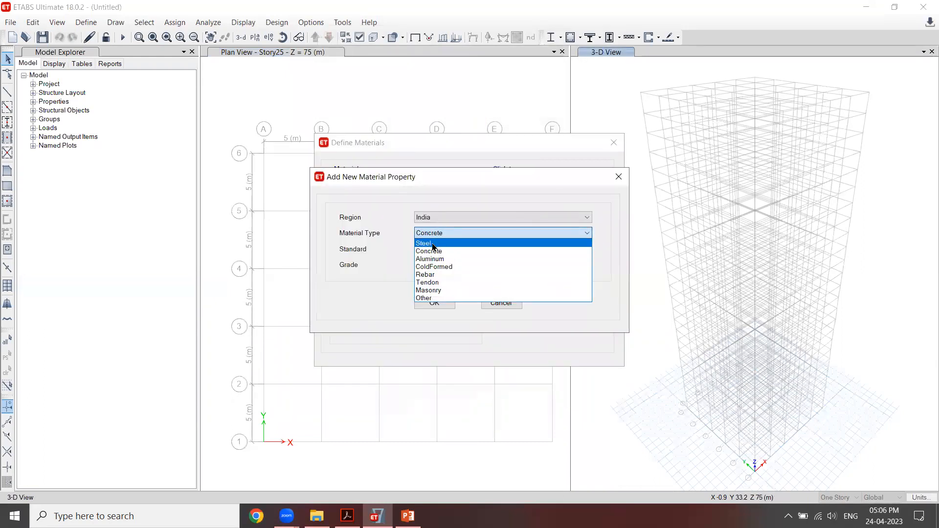
{"action": "left_click", "coordinate": [433, 243]}
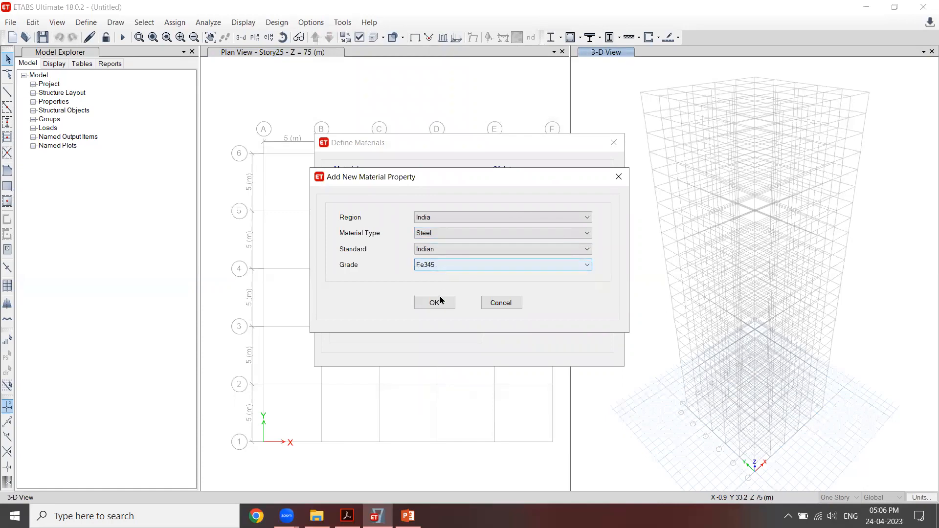
{"action": "left_click", "coordinate": [432, 266]}
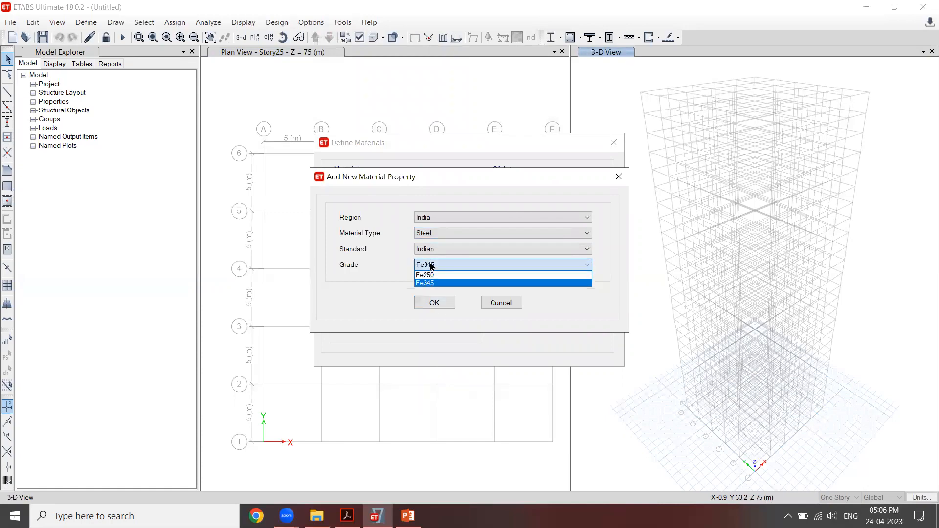
{"action": "left_click", "coordinate": [430, 282]}
{"action": "left_click", "coordinate": [433, 302]}
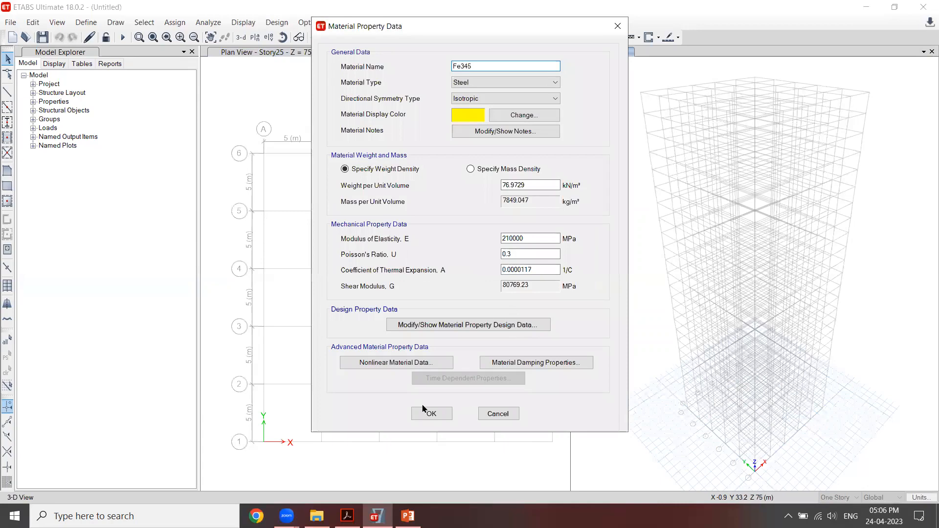
{"action": "left_click", "coordinate": [424, 410]}
Add an Indian-standard rebar material of grade HYSD Grade 500 and close the material definitions.
{"action": "left_click", "coordinate": [532, 188]}
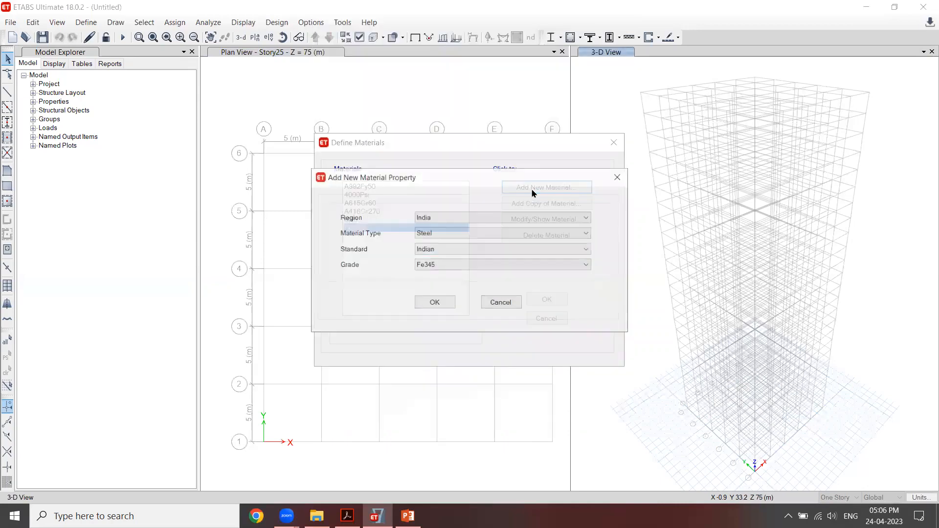
{"action": "left_click", "coordinate": [440, 232]}
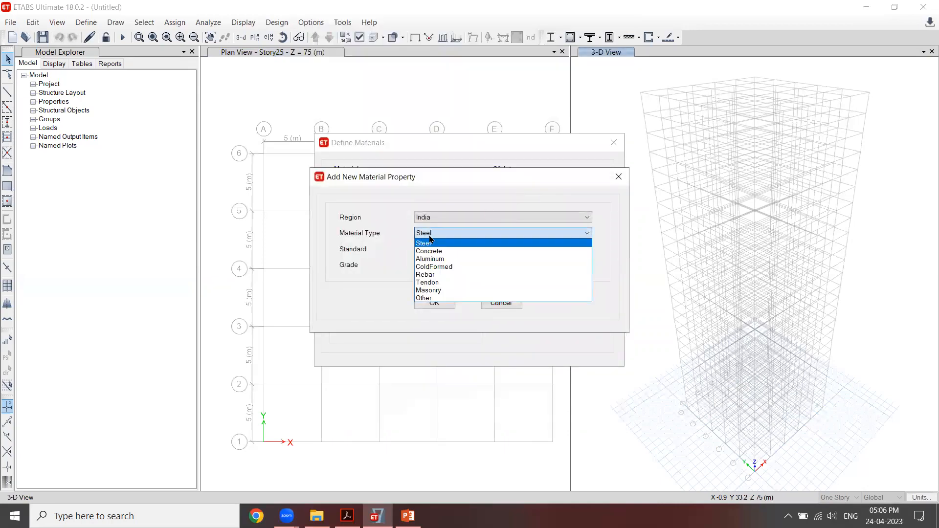
{"action": "left_click", "coordinate": [438, 278]}
{"action": "left_click", "coordinate": [446, 265]}
{"action": "left_click", "coordinate": [446, 291]}
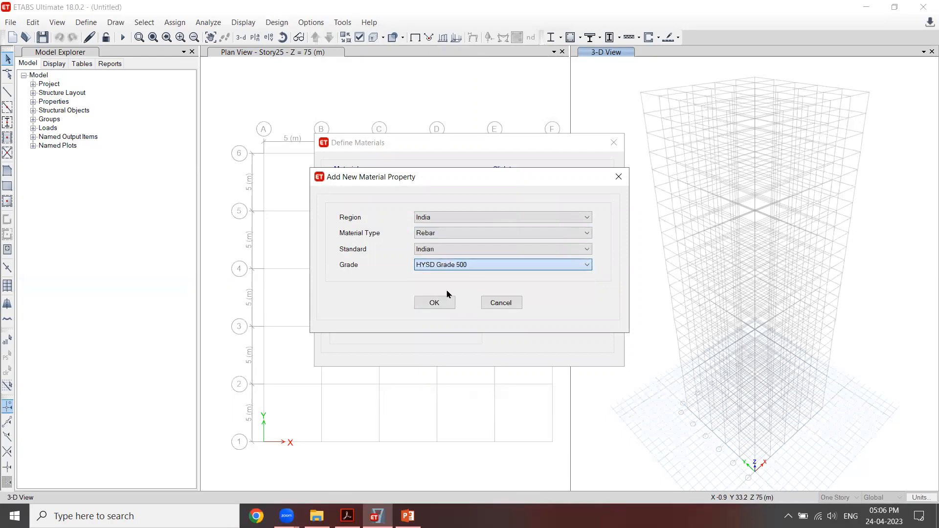
{"action": "left_click", "coordinate": [434, 302]}
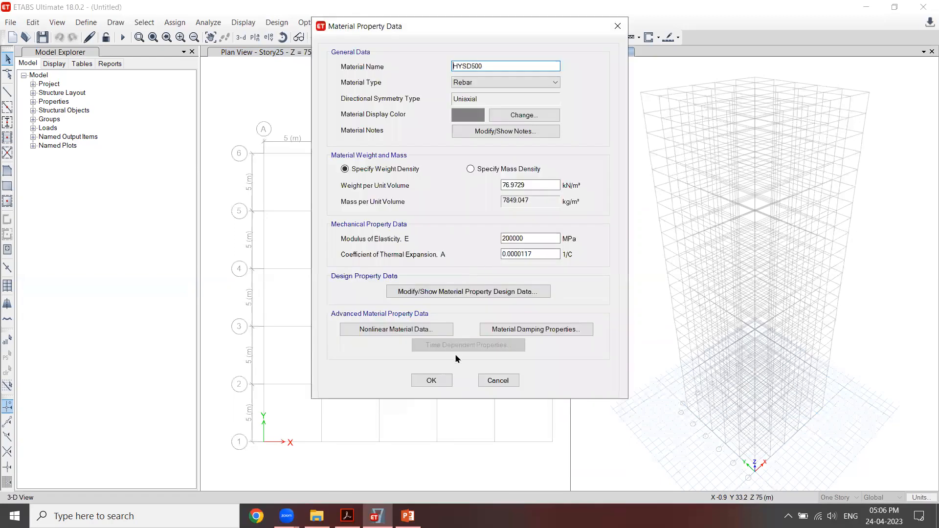
{"action": "left_click", "coordinate": [442, 380]}
{"action": "left_click", "coordinate": [532, 298]}
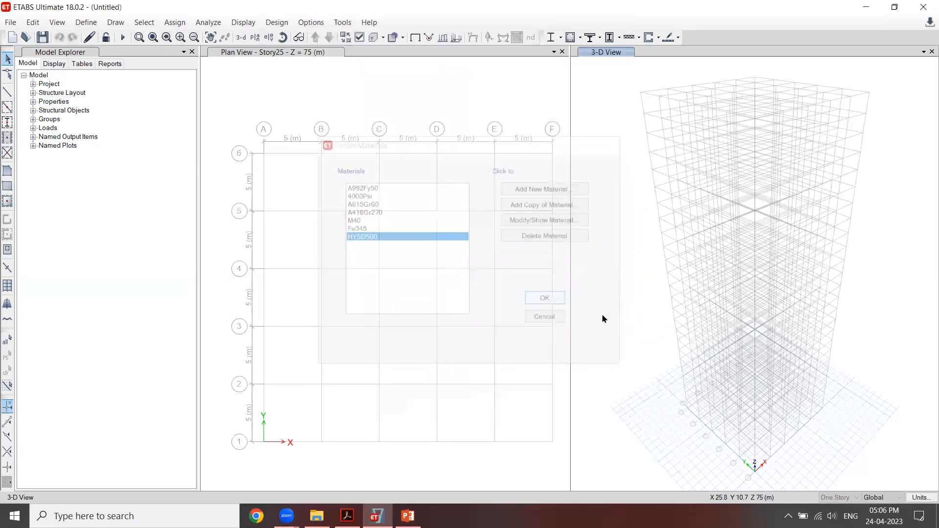
Create a concrete rectangular frame section named Column1000x1000 with M40 as its material.
{"action": "left_click", "coordinate": [87, 22]}
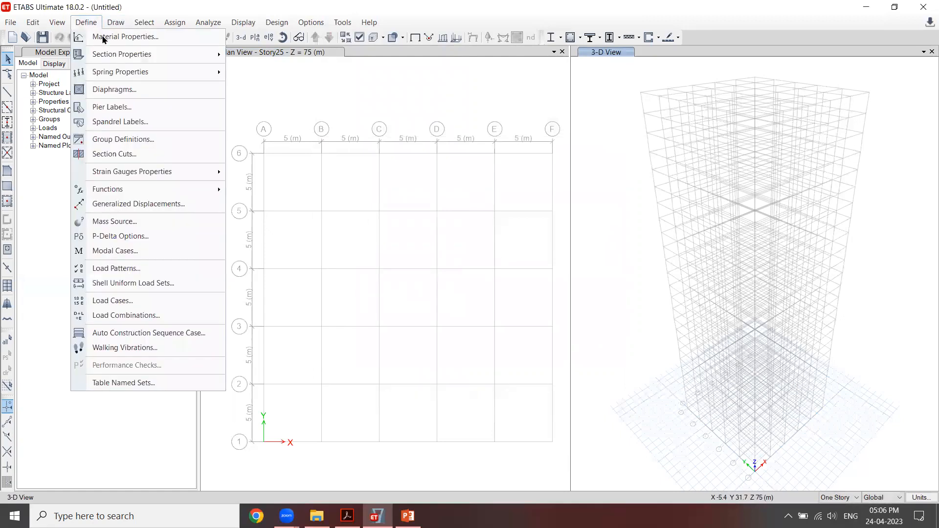
{"action": "mouse_move", "coordinate": [111, 58]}
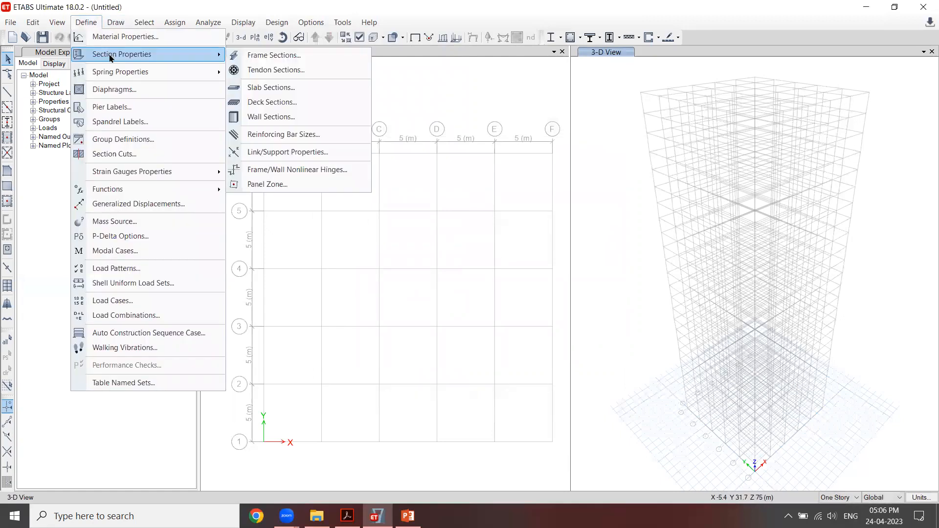
{"action": "left_click", "coordinate": [257, 55]}
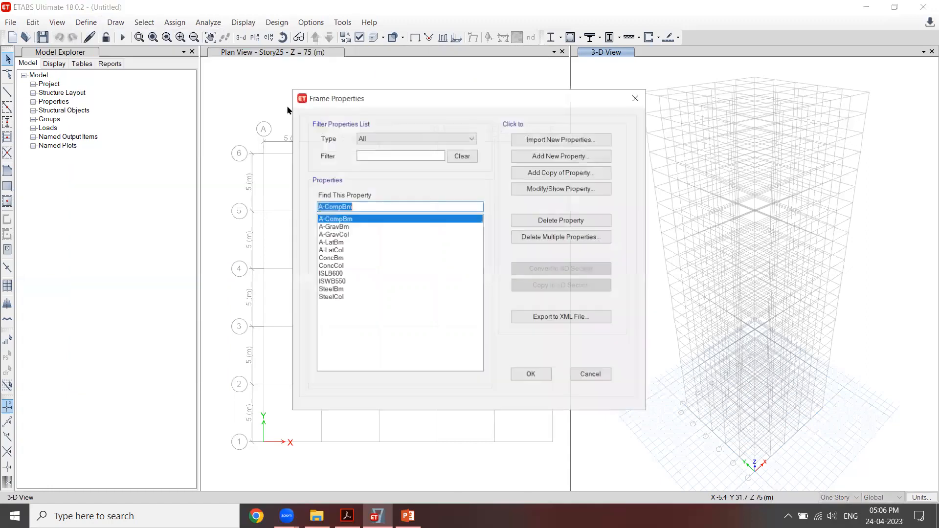
{"action": "left_click", "coordinate": [347, 297]}
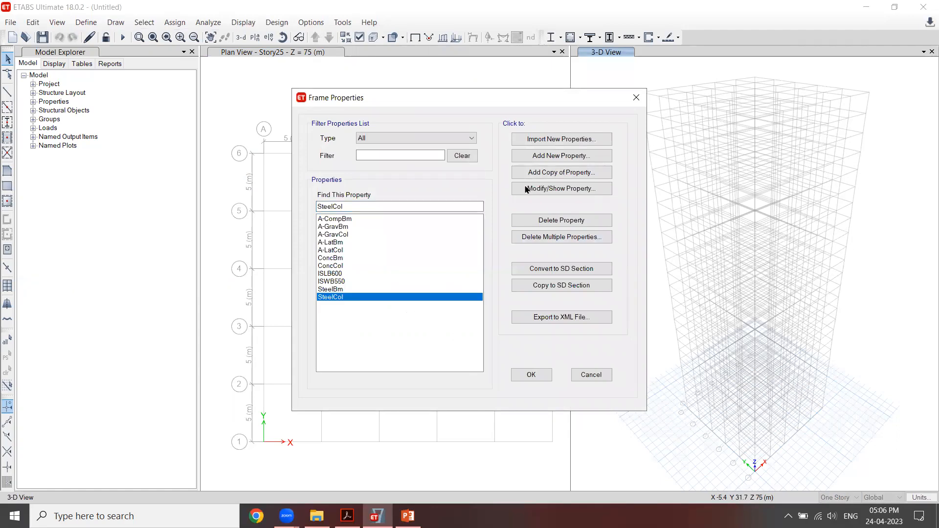
{"action": "left_click", "coordinate": [563, 155]}
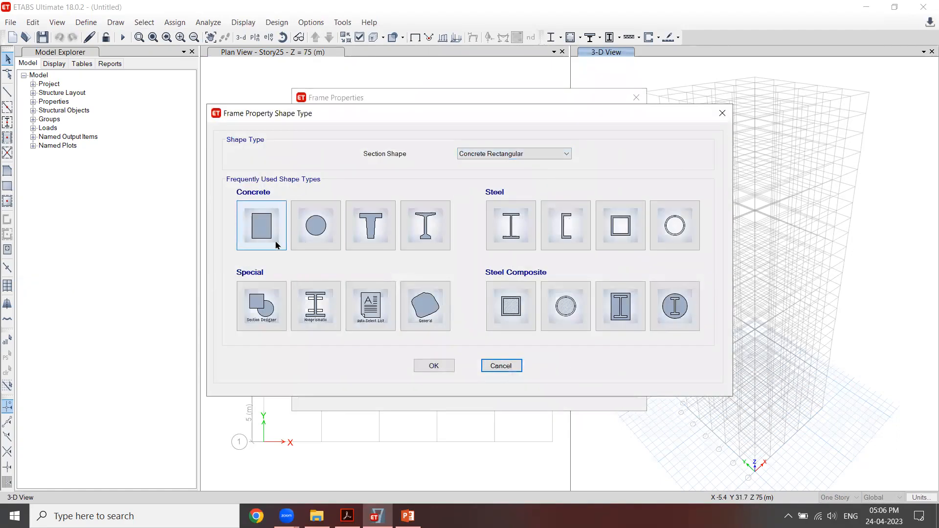
{"action": "left_click", "coordinate": [277, 245]}
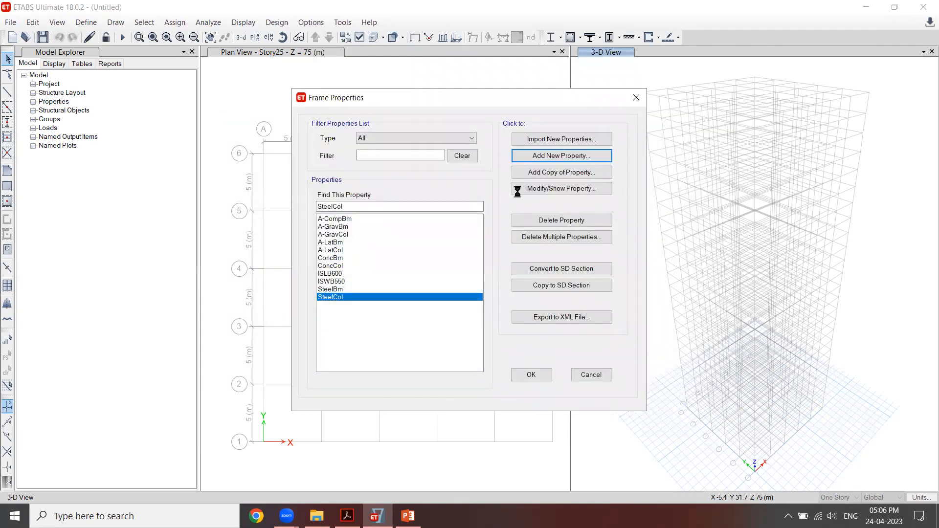
{"action": "left_click_drag", "start_coordinate": [444, 100], "coordinate": [353, 104]}
{"action": "type", "text": "Col"}
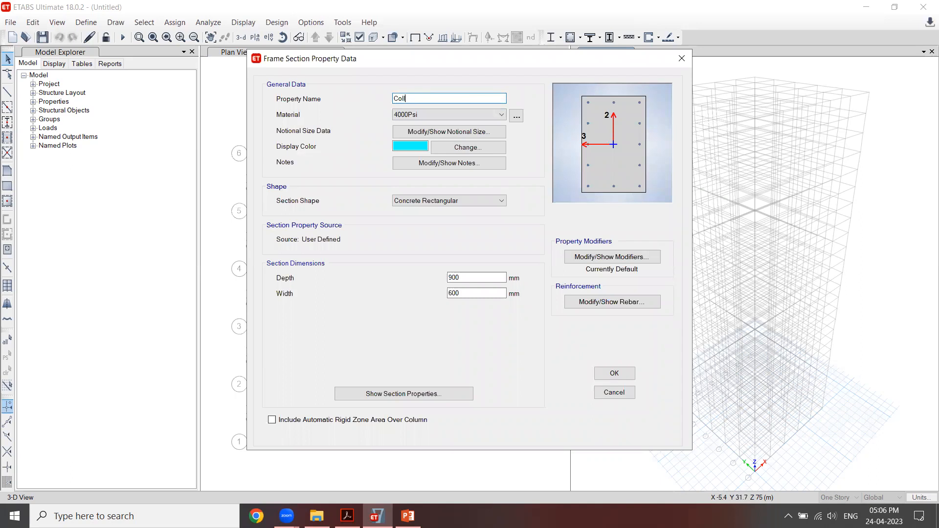
{"action": "type", "text": "umn1000x1000"}
{"action": "left_click", "coordinate": [415, 116]}
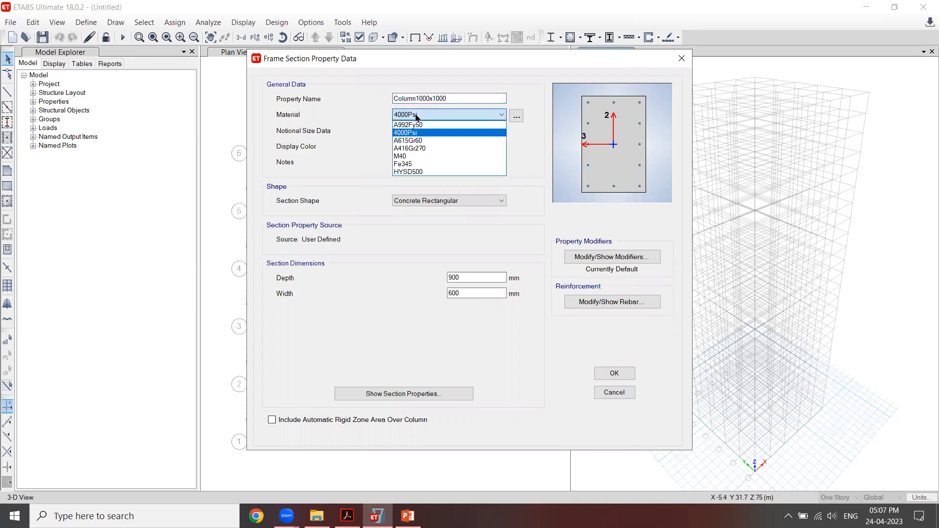
{"action": "left_click", "coordinate": [418, 157]}
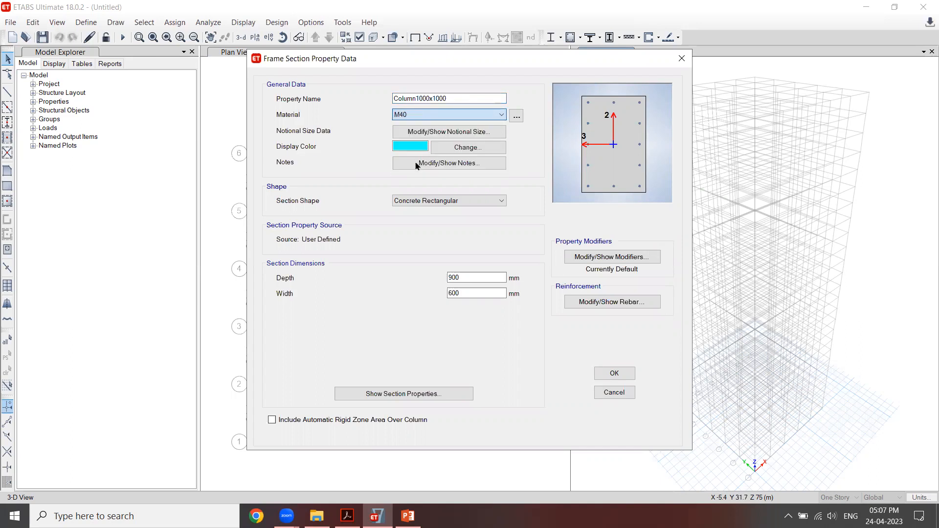
Set the column section's depth and width to 1000 mm each.
{"action": "double_click", "coordinate": [465, 280]}
{"action": "type", "text": "1"}
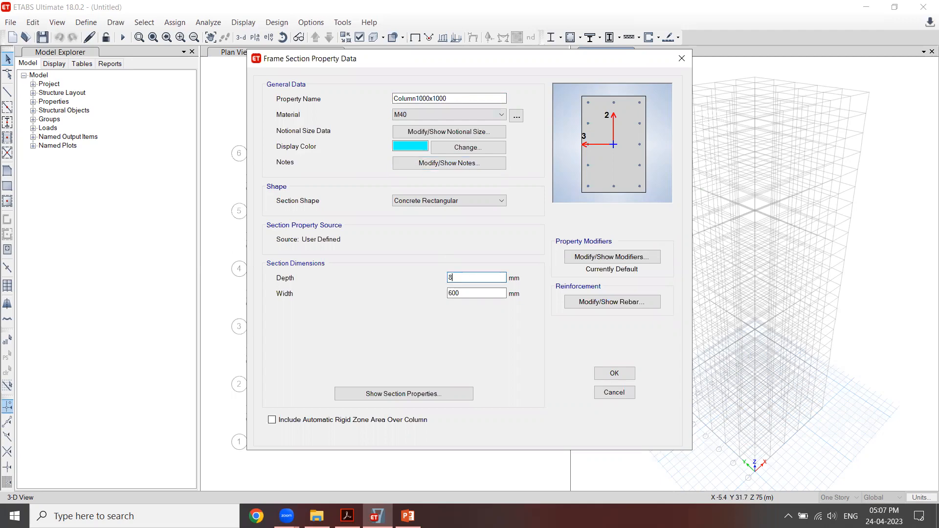
{"action": "type", "text": "000"}
{"action": "key", "text": "Tab"}
{"action": "type", "text": "1000"}
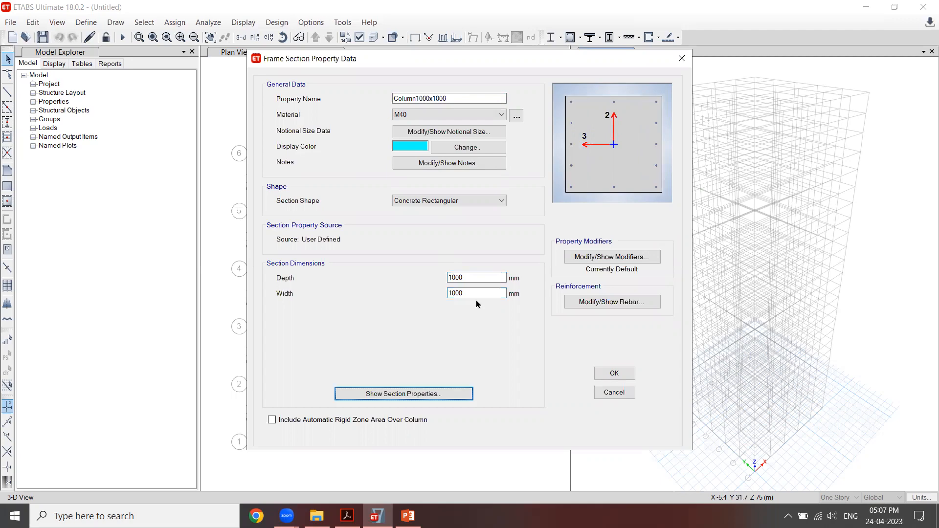
Assign HYSD500 rebar to the column's longitudinal and confinement bars, and save the section.
{"action": "left_click", "coordinate": [612, 302]}
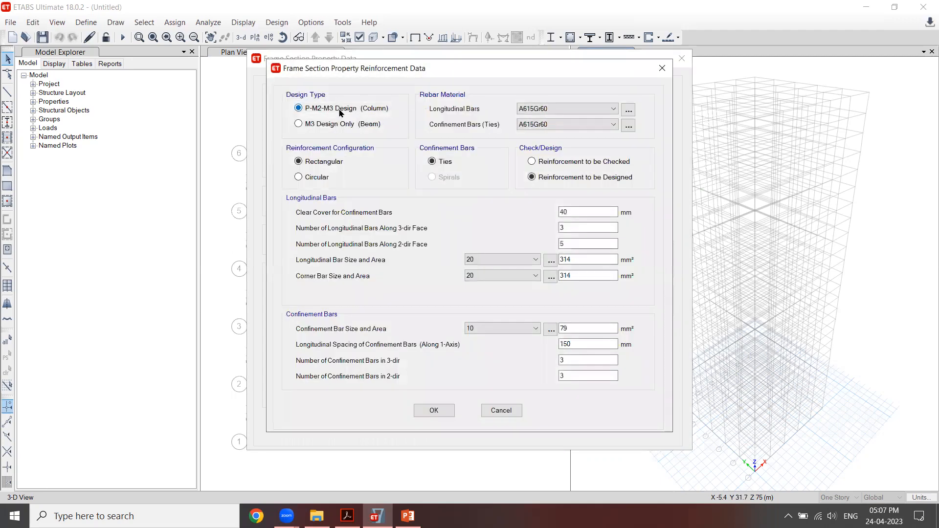
{"action": "left_click", "coordinate": [540, 110]}
{"action": "left_click", "coordinate": [537, 127]}
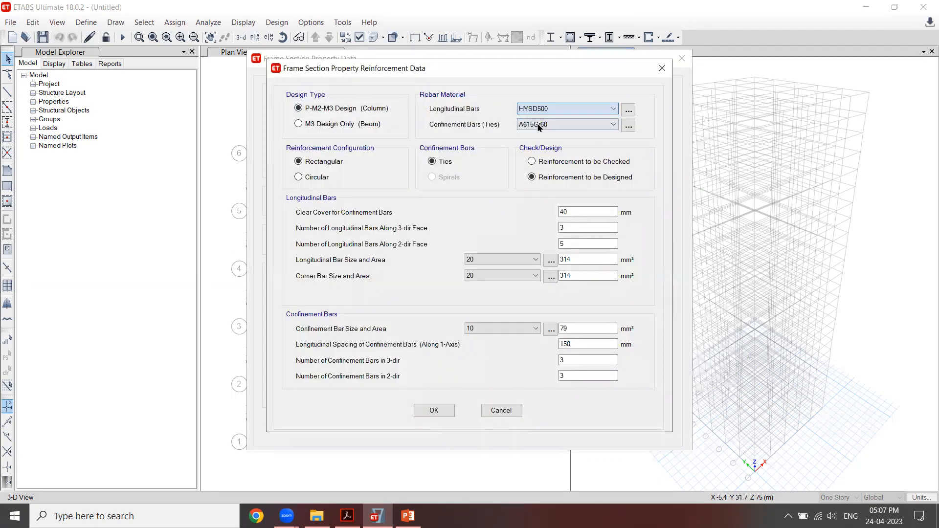
{"action": "left_click", "coordinate": [538, 125]}
{"action": "left_click", "coordinate": [538, 142]}
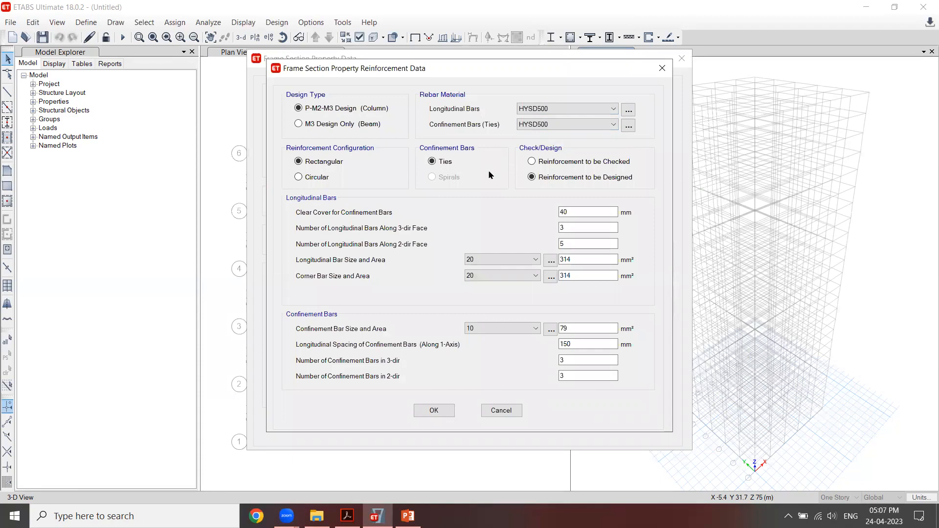
{"action": "double_click", "coordinate": [562, 213]}
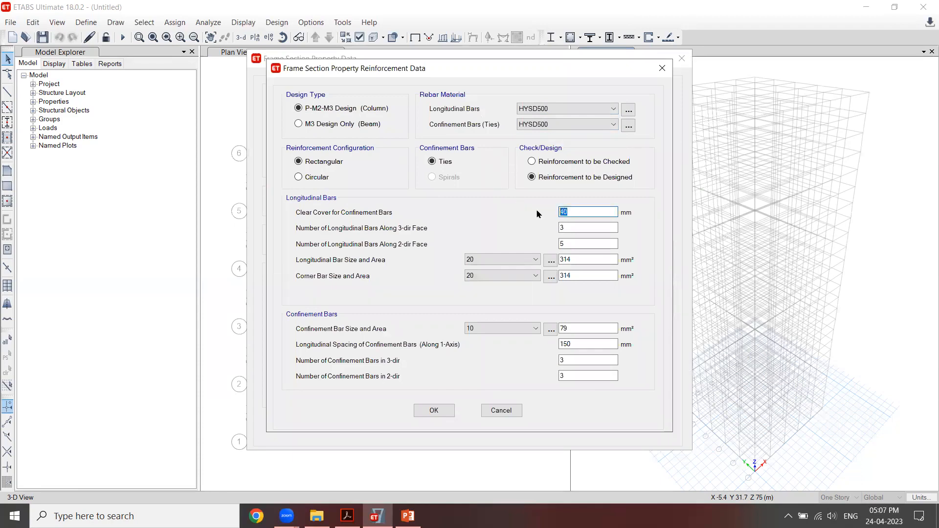
{"action": "left_click", "coordinate": [425, 412]}
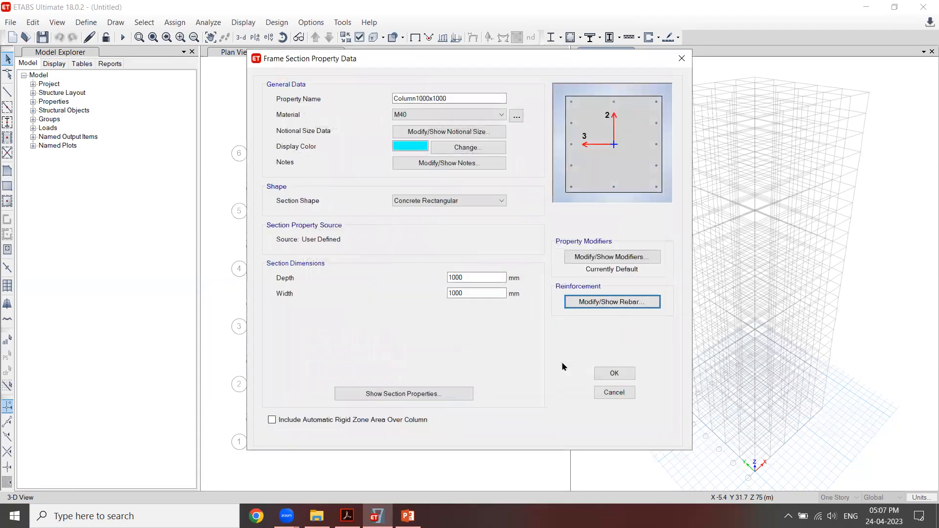
{"action": "left_click", "coordinate": [607, 377]}
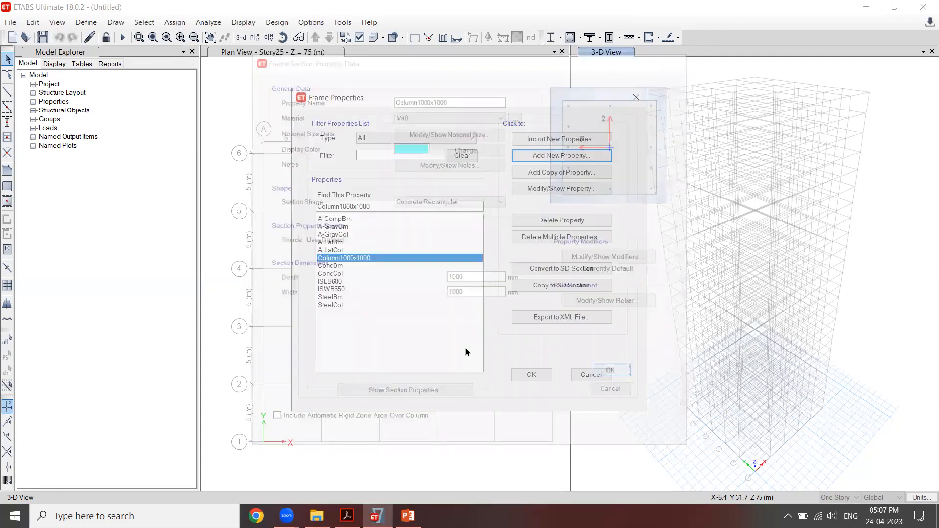
Create a concrete rectangular frame section named Beam with M40 as its material.
{"action": "left_click", "coordinate": [549, 157]}
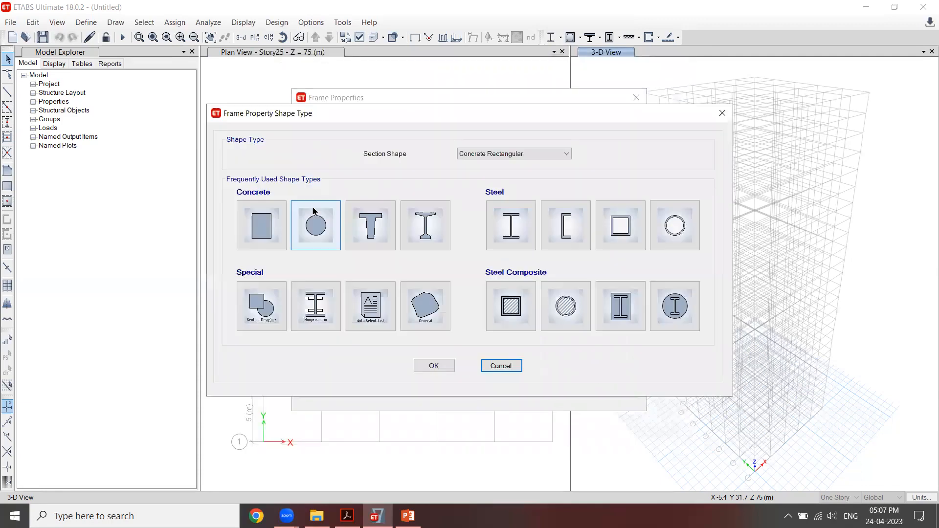
{"action": "left_click", "coordinate": [269, 231]}
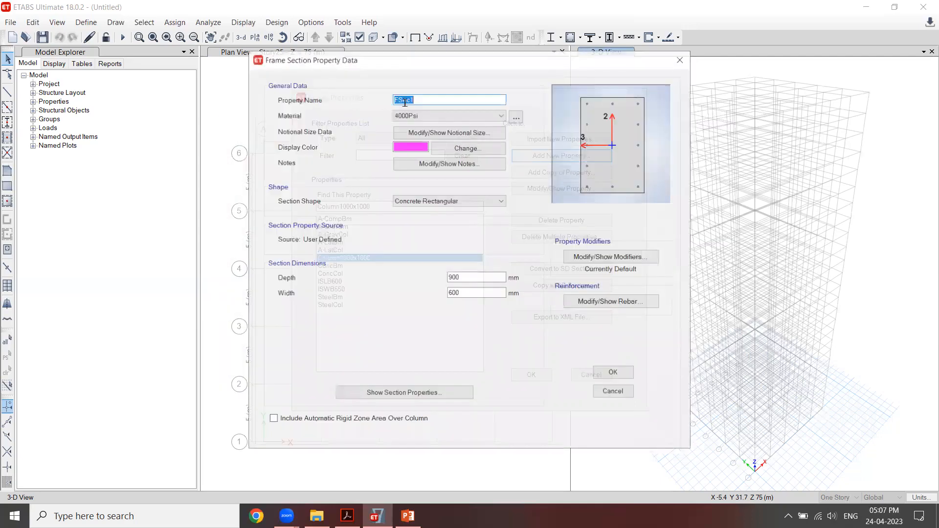
{"action": "type", "text": "Beam"}
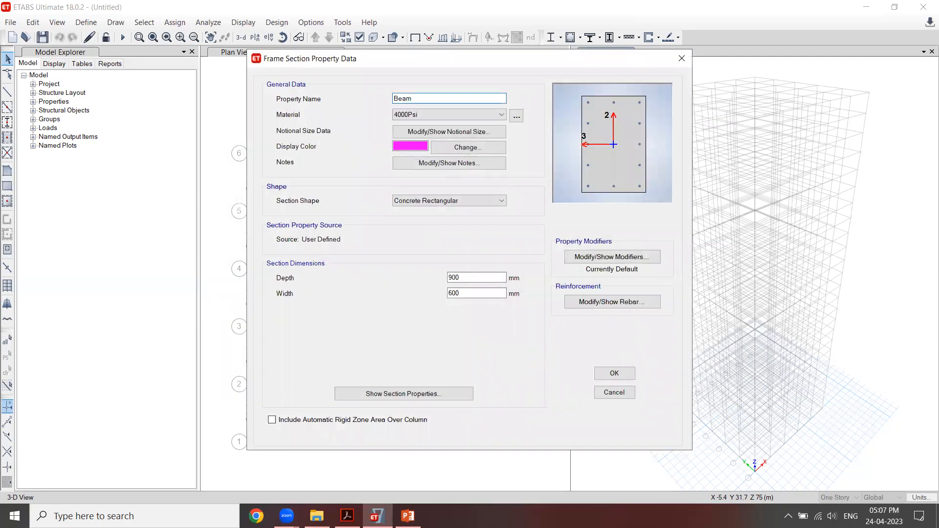
{"action": "left_click", "coordinate": [484, 115]}
{"action": "left_click", "coordinate": [442, 157]}
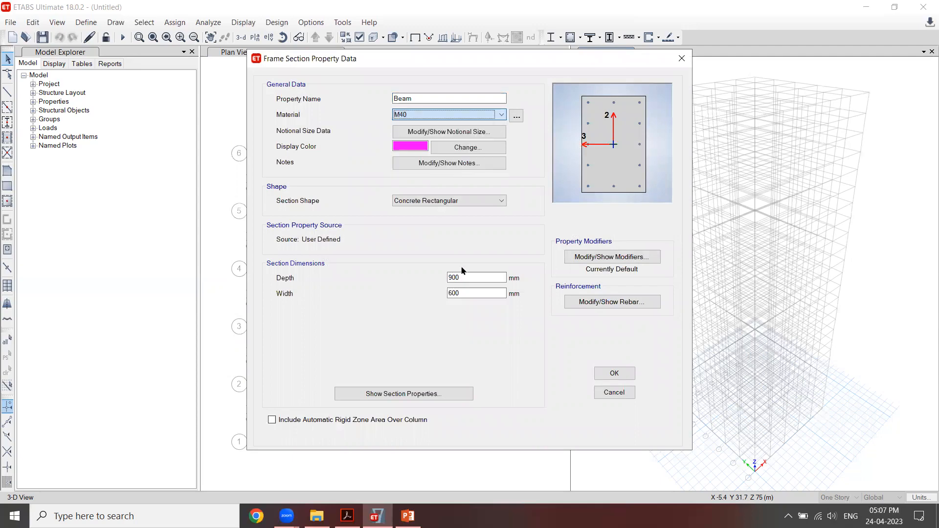
Set the beam section's depth to 800 mm and its width to 350 mm.
{"action": "double_click", "coordinate": [462, 277]}
{"action": "type", "text": "800"}
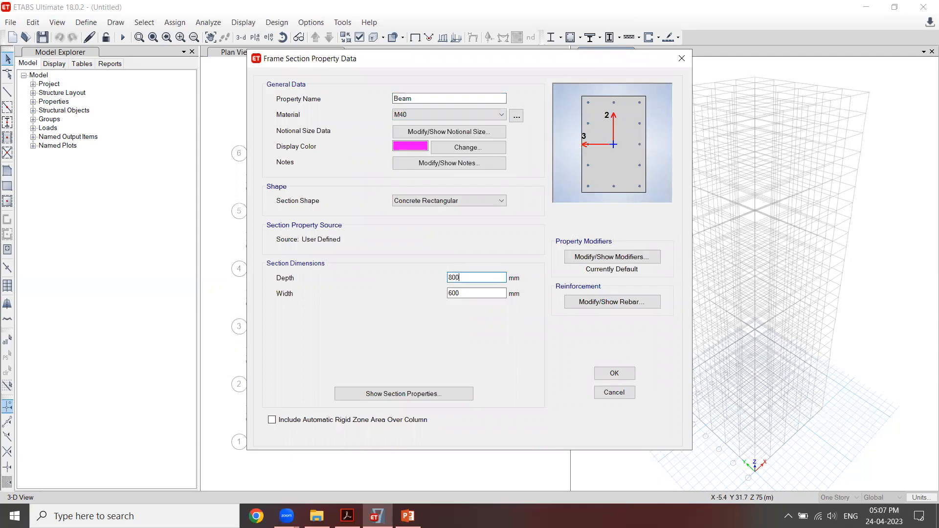
{"action": "key", "text": "Tab"}
{"action": "type", "text": "350"}
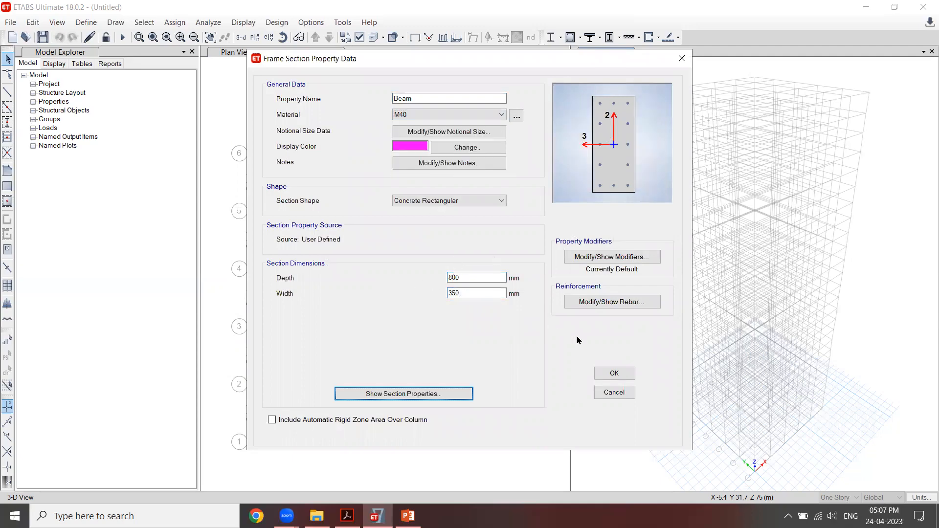
Set the beam's reinforcement to M3 Design Only (Beam), with HYSD500 for its longitudinal and confinement bars.
{"action": "left_click", "coordinate": [602, 303]}
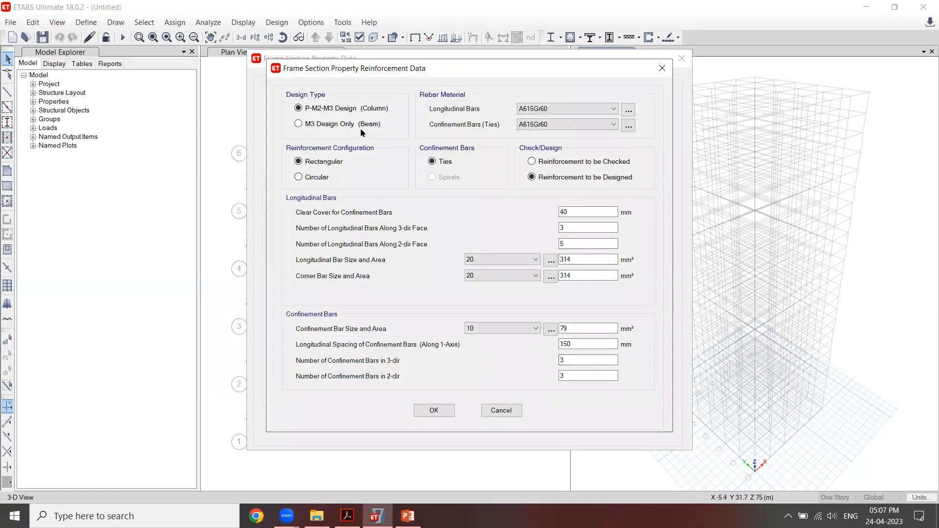
{"action": "left_click", "coordinate": [342, 124]}
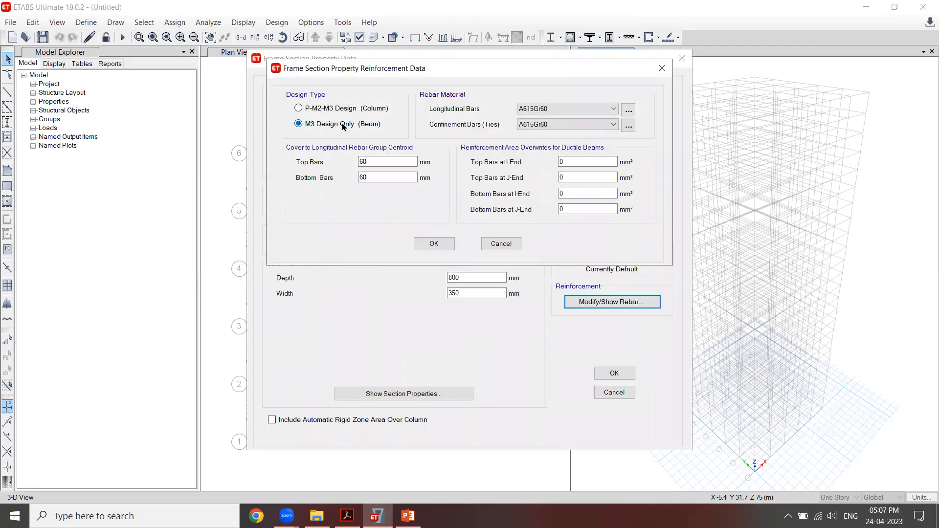
{"action": "left_click", "coordinate": [562, 108]}
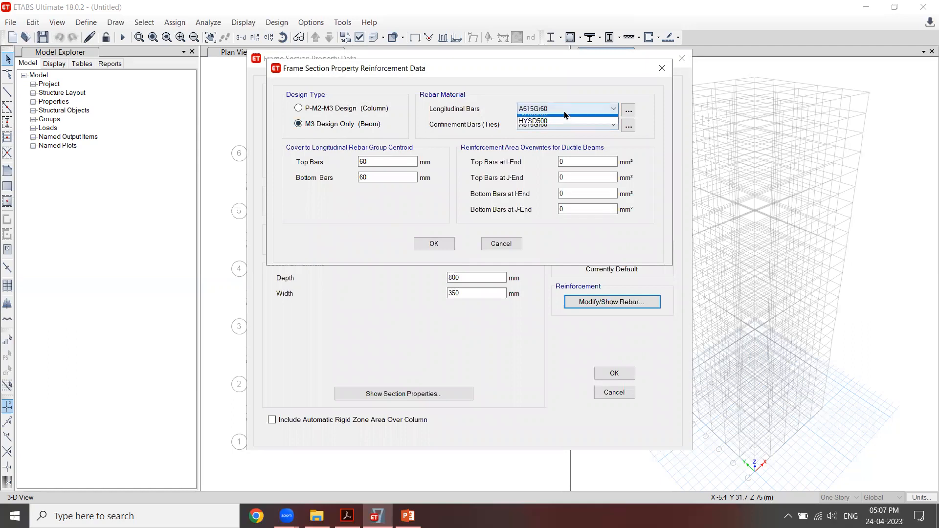
{"action": "left_click", "coordinate": [533, 126]}
{"action": "left_click", "coordinate": [528, 125]}
{"action": "left_click", "coordinate": [533, 133]}
Set the beam's rebar cover to 25 mm for both top and bottom bars, and save the section.
{"action": "left_click", "coordinate": [382, 162]}
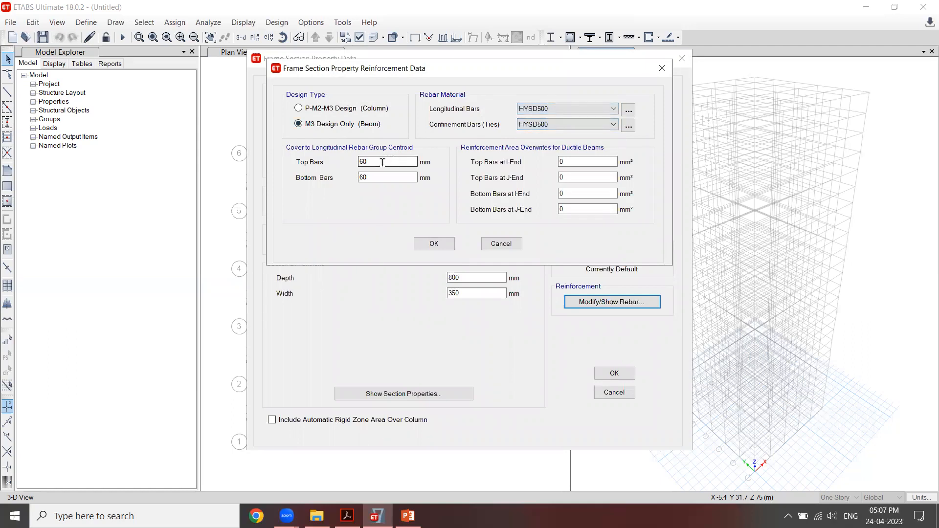
{"action": "type", "text": "20"}
{"action": "key", "text": "Tab"}
{"action": "type", "text": "2"}
{"action": "left_click", "coordinate": [363, 161]}
{"action": "type", "text": "25"}
{"action": "key", "text": "Tab"}
{"action": "type", "text": "25"}
{"action": "left_click", "coordinate": [432, 244]}
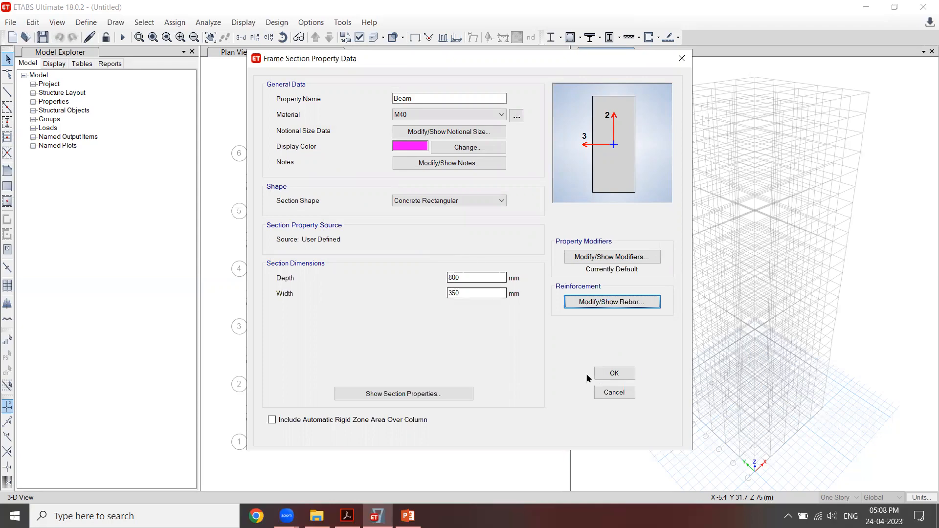
{"action": "left_click", "coordinate": [612, 374]}
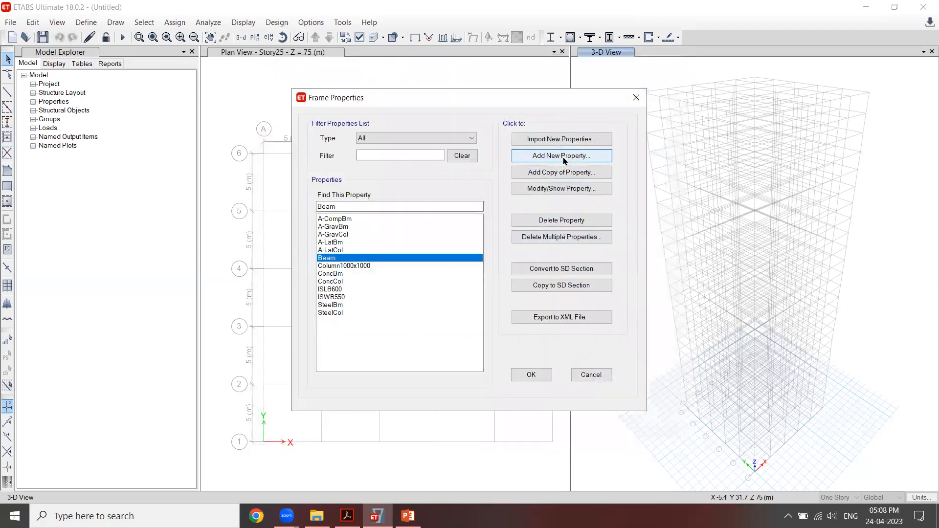
Rename the beam section as Beam800x350.
{"action": "left_click", "coordinate": [557, 189]}
{"action": "left_click", "coordinate": [425, 102]}
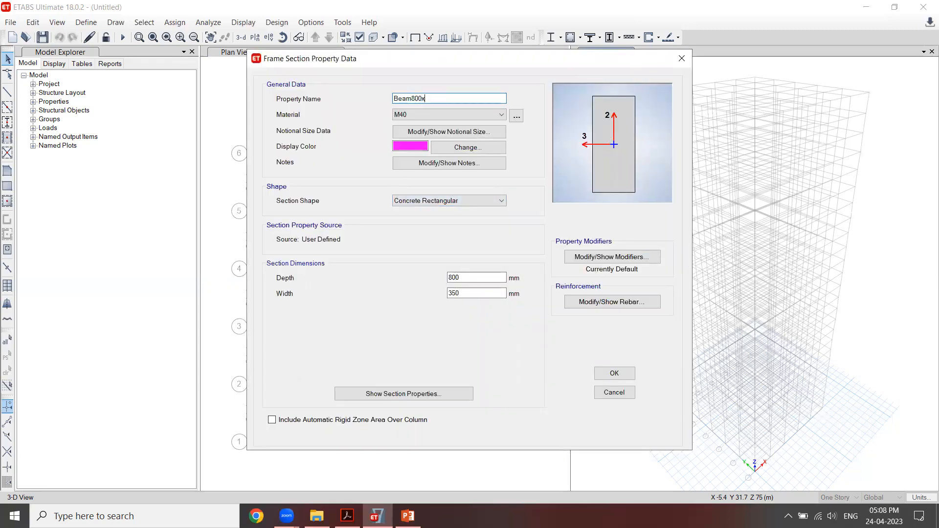
{"action": "left_click", "coordinate": [611, 376]}
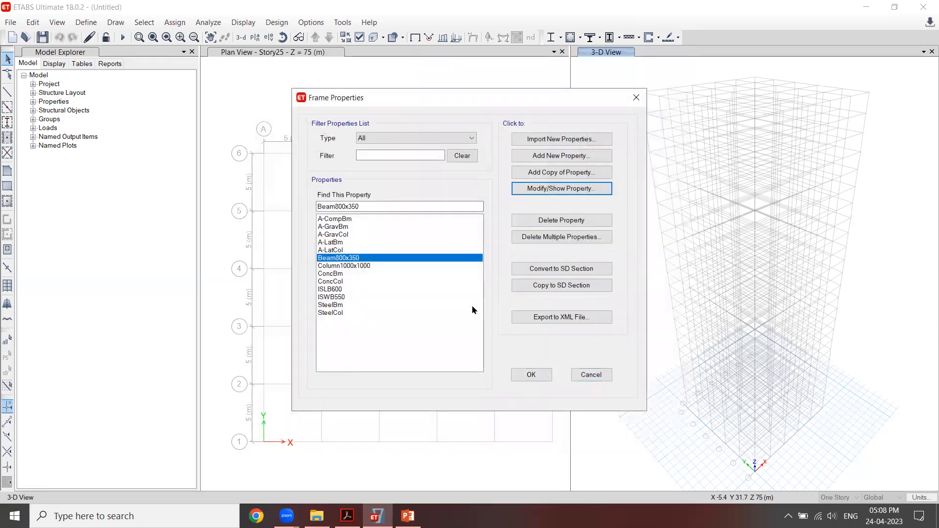
Create a steel tube frame section named ISB500X500X70 with Fe345 as its material.
{"action": "left_click", "coordinate": [550, 155]}
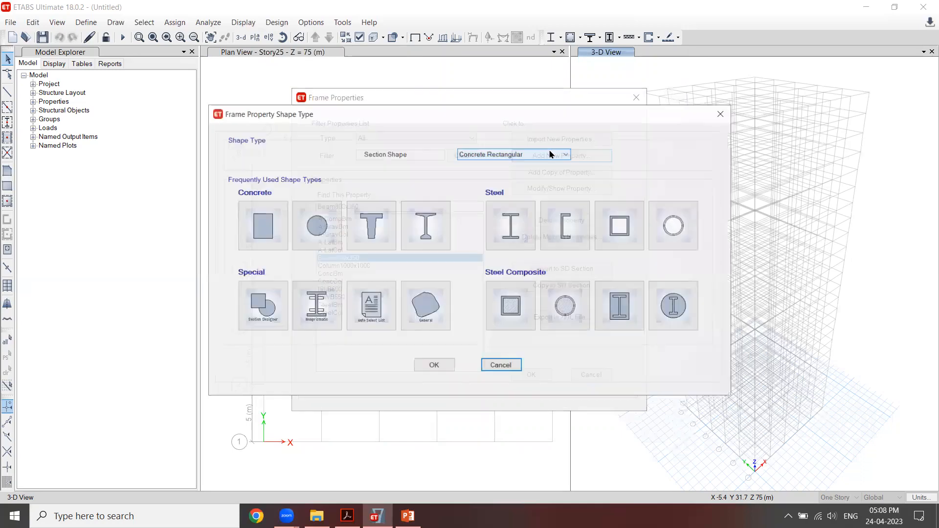
{"action": "left_click", "coordinate": [630, 229]}
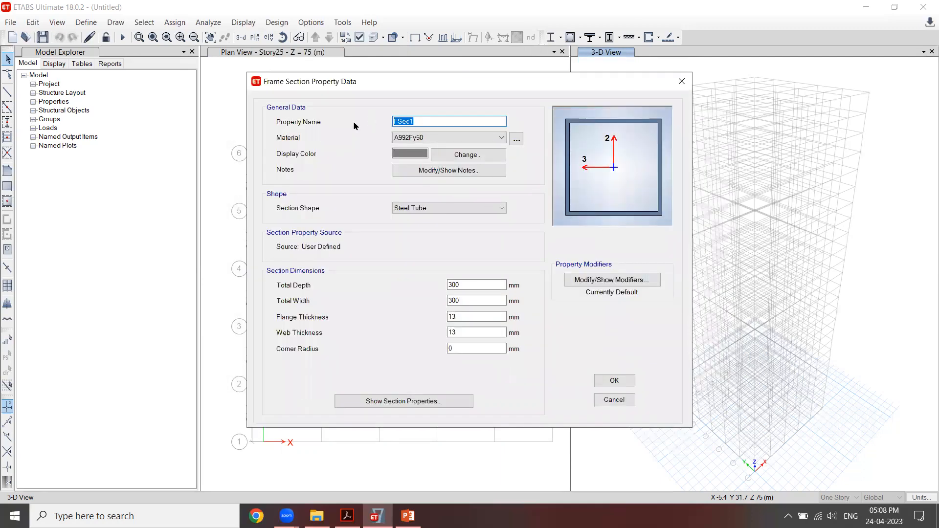
{"action": "key", "text": "BackSpace"}
{"action": "left_click", "coordinate": [682, 329]}
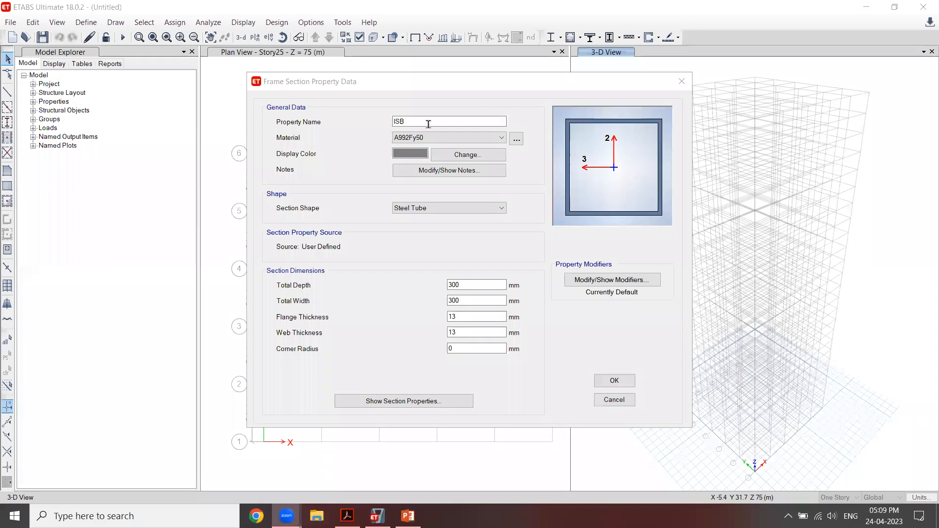
{"action": "type", "text": "ISB"}
{"action": "left_click", "coordinate": [427, 125]}
{"action": "type", "text": "500X500X70"}
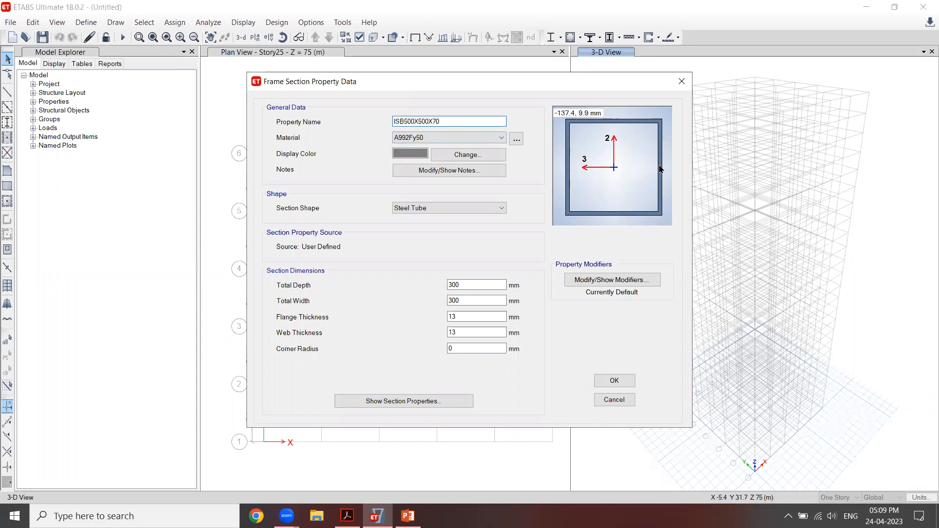
{"action": "left_click", "coordinate": [449, 139]}
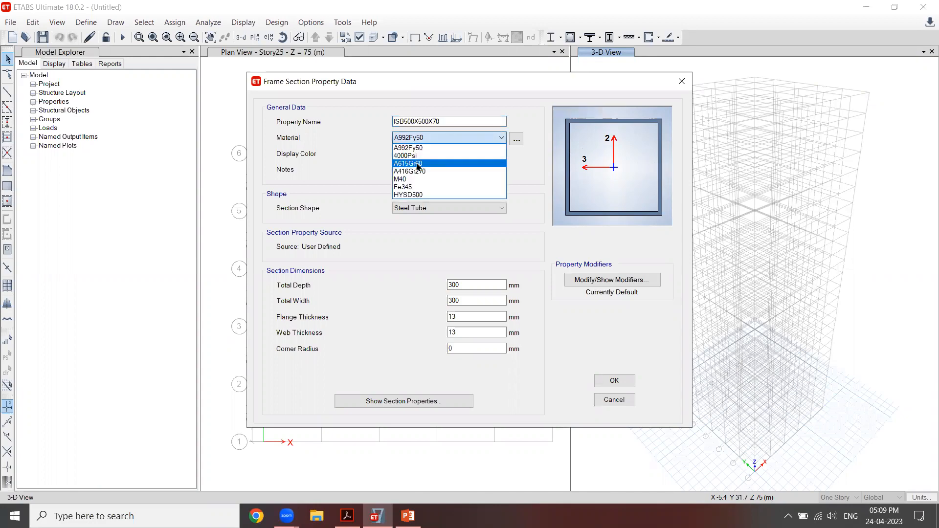
{"action": "left_click", "coordinate": [451, 187]}
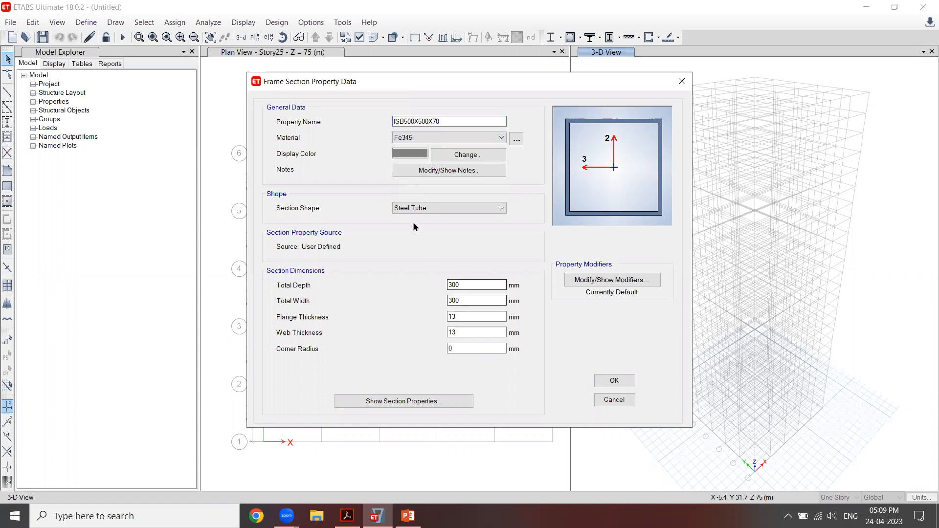
Set the steel tube's total depth and total width to 500 mm each.
{"action": "key", "text": "Tab"}
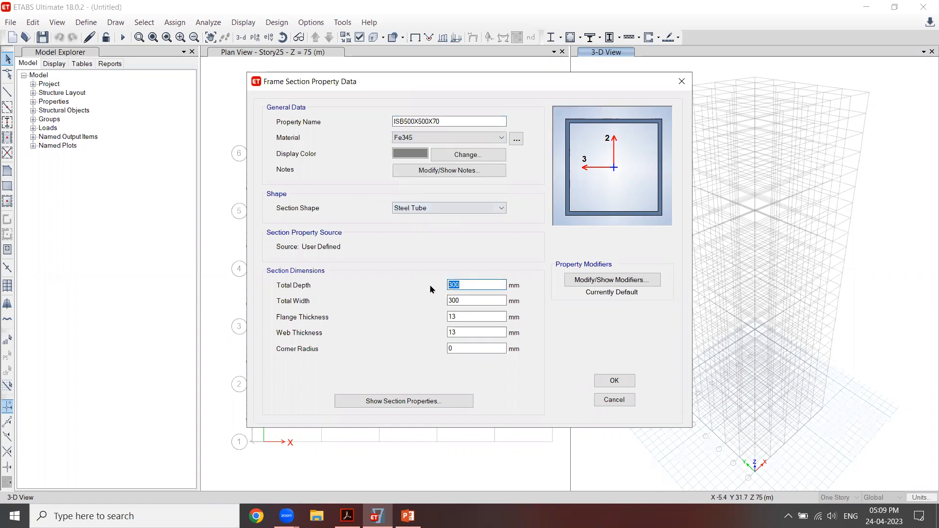
{"action": "type", "text": "500"}
{"action": "key", "text": "Tab"}
{"action": "type", "text": "50"}
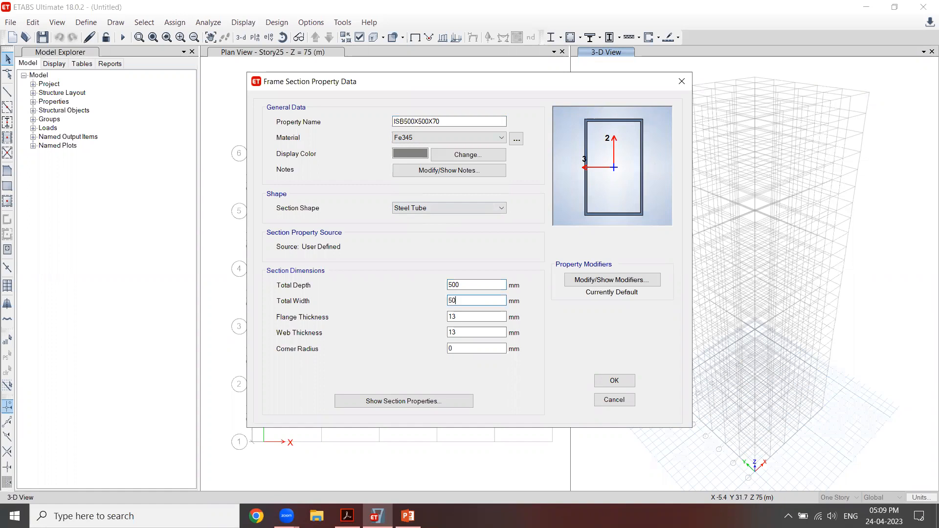
Set the tube's flange and web thickness to 70 mm each, save the section and close the frame property definitions.
{"action": "key", "text": "Tab"}
{"action": "type", "text": "7"}
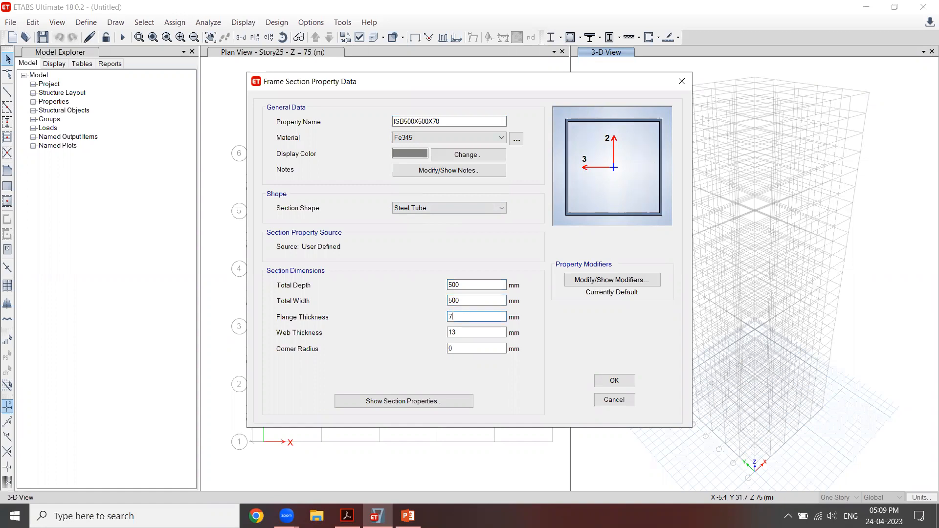
{"action": "type", "text": "0"}
{"action": "key", "text": "Tab"}
{"action": "type", "text": "70"}
{"action": "key", "text": "Tab"}
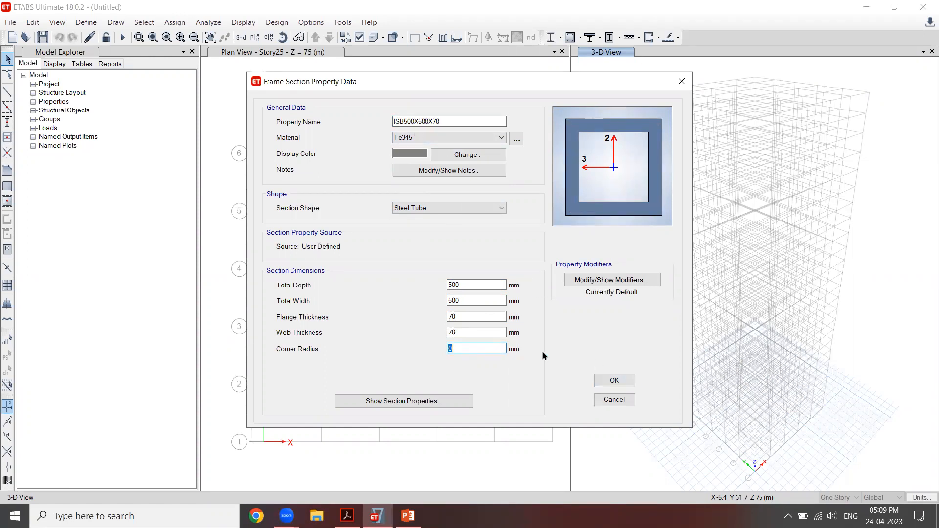
{"action": "left_click", "coordinate": [614, 381]}
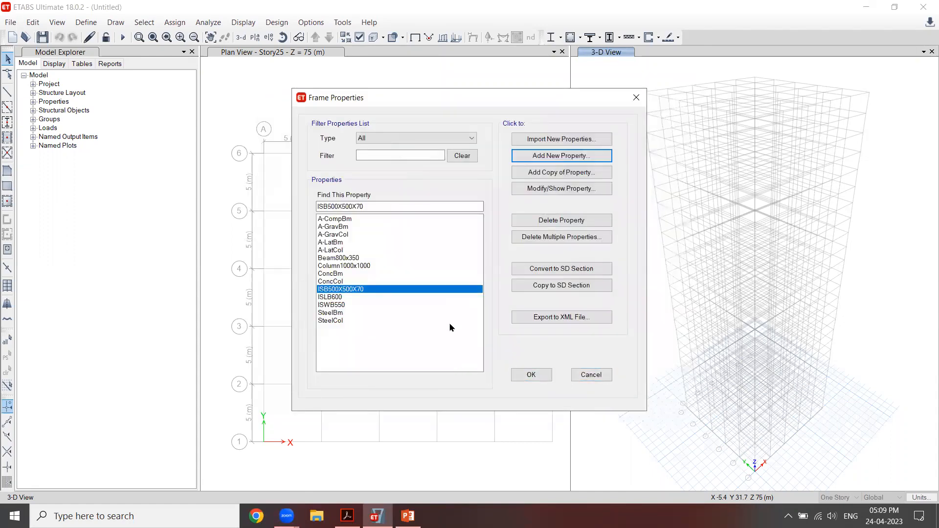
{"action": "left_click", "coordinate": [535, 375]}
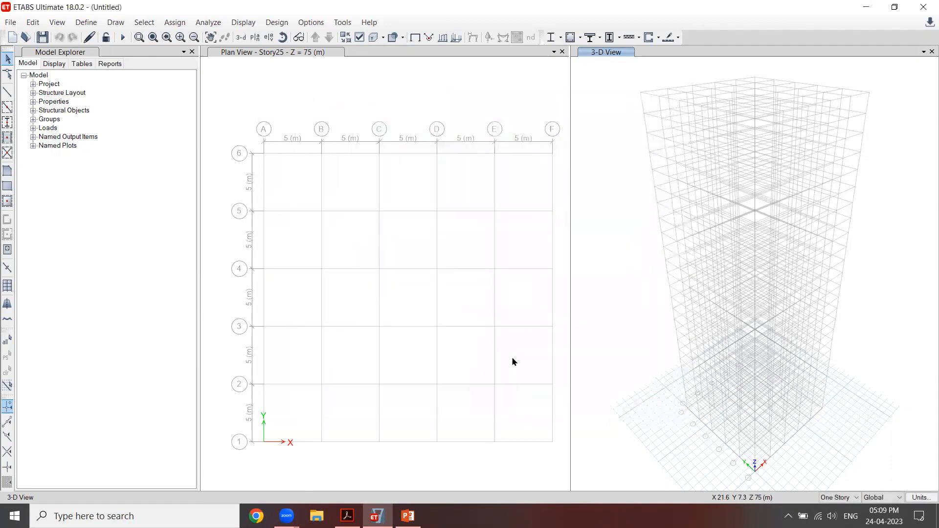
Edit the Slab1 slab property, renaming it Slab160 and assigning M40 as its material.
{"action": "left_click", "coordinate": [79, 23]}
{"action": "mouse_move", "coordinate": [98, 55]}
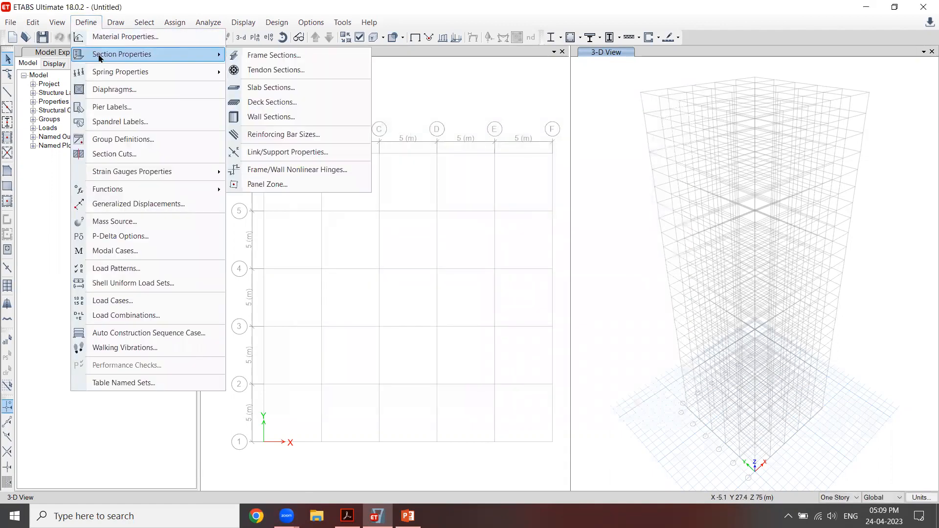
{"action": "left_click", "coordinate": [256, 88]}
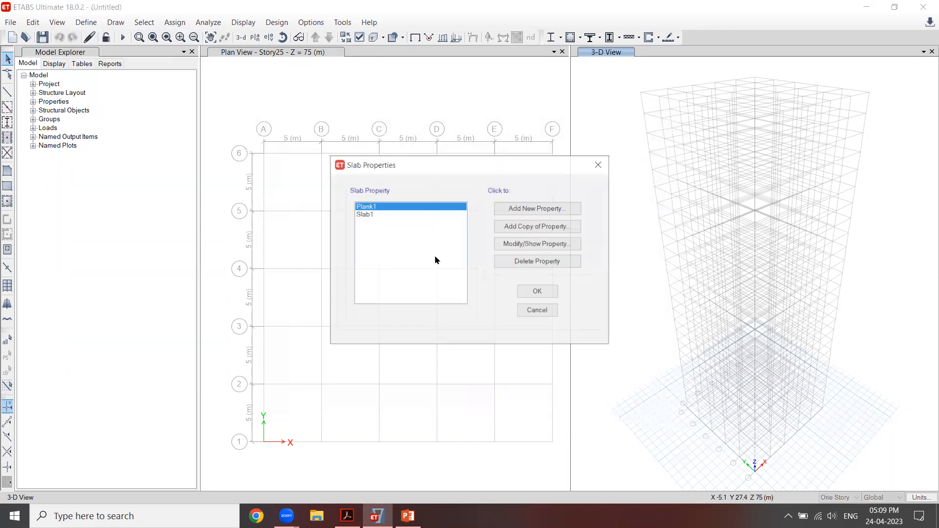
{"action": "left_click", "coordinate": [401, 214]}
{"action": "left_click", "coordinate": [499, 244]}
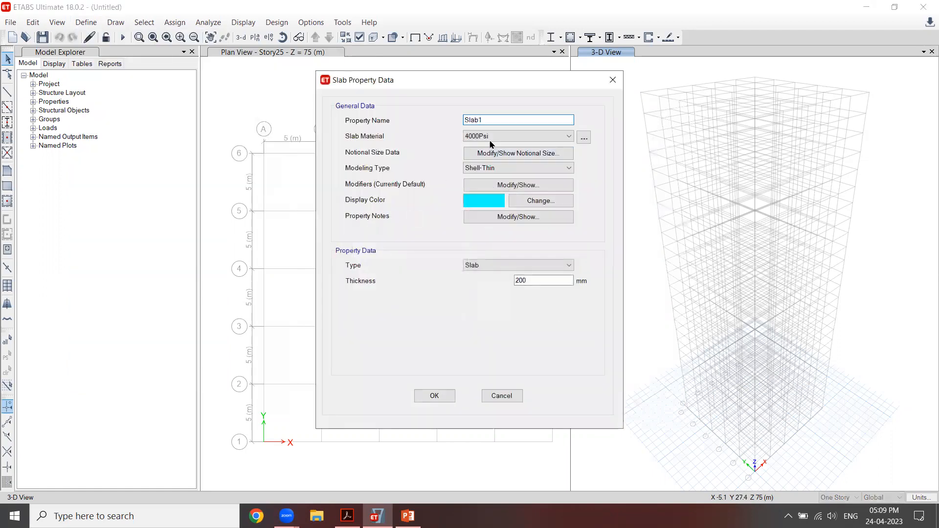
{"action": "left_click", "coordinate": [519, 136]}
{"action": "left_click", "coordinate": [489, 183]}
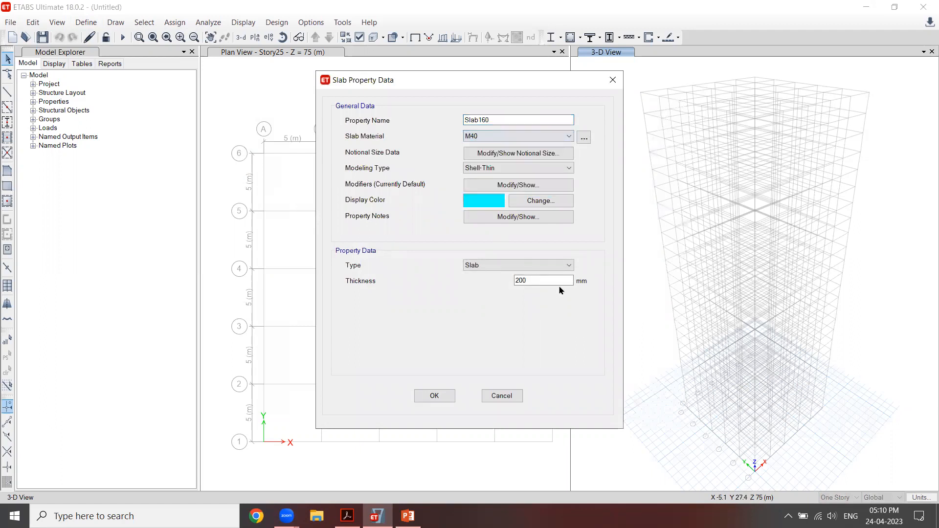
Set the slab's thickness to 160 mm, save it and close the slab property definitions.
{"action": "double_click", "coordinate": [521, 281]}
{"action": "type", "text": "160"}
{"action": "left_click", "coordinate": [434, 396]}
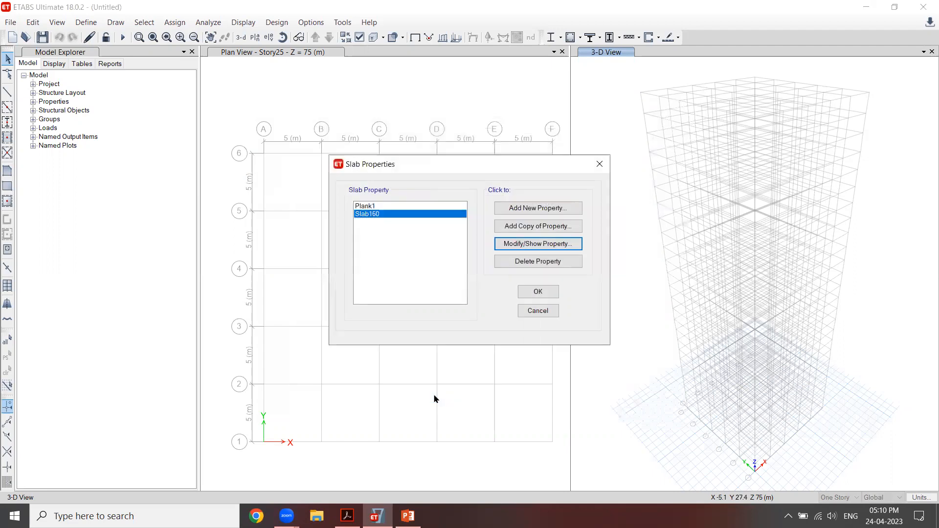
{"action": "left_click", "coordinate": [538, 291]}
Edit the Wall1 wall property, renaming it SW500 and assigning M40 as its material.
{"action": "left_click", "coordinate": [86, 22]}
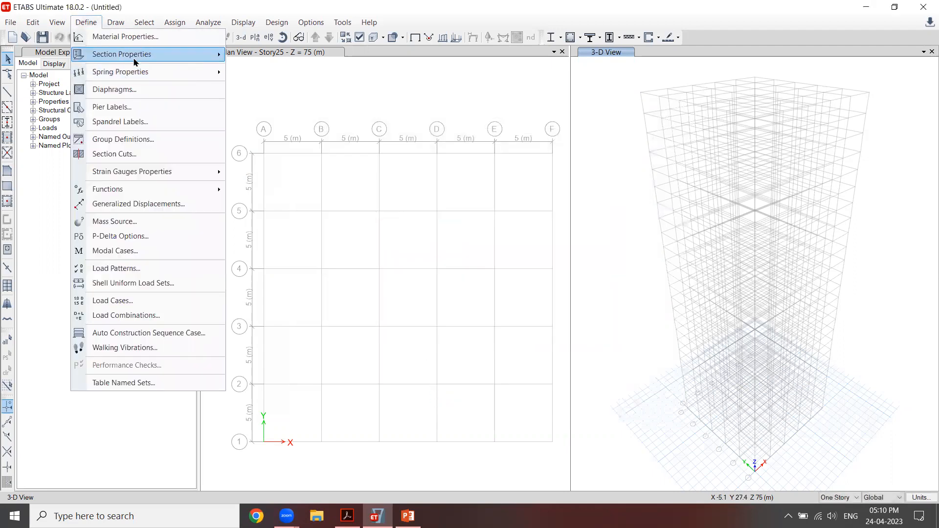
{"action": "mouse_move", "coordinate": [135, 61]}
{"action": "left_click", "coordinate": [283, 117]}
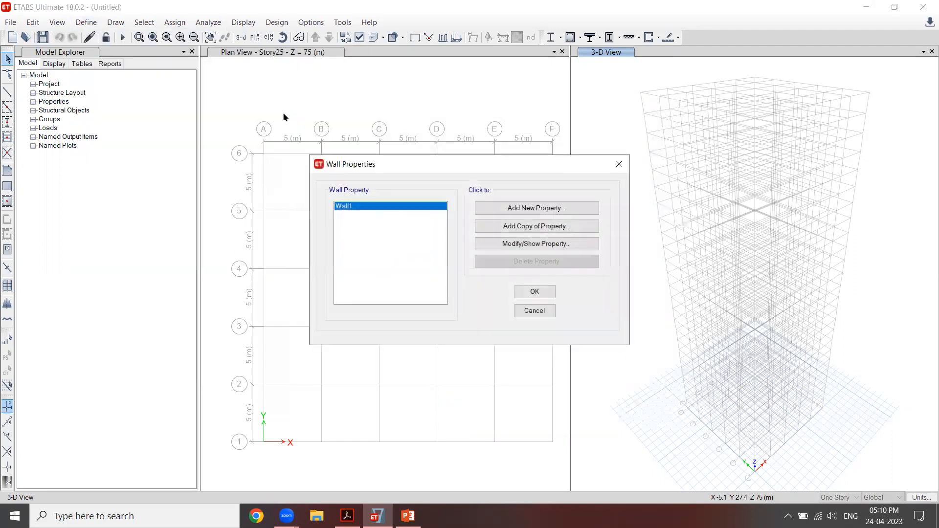
{"action": "left_click", "coordinate": [561, 244]}
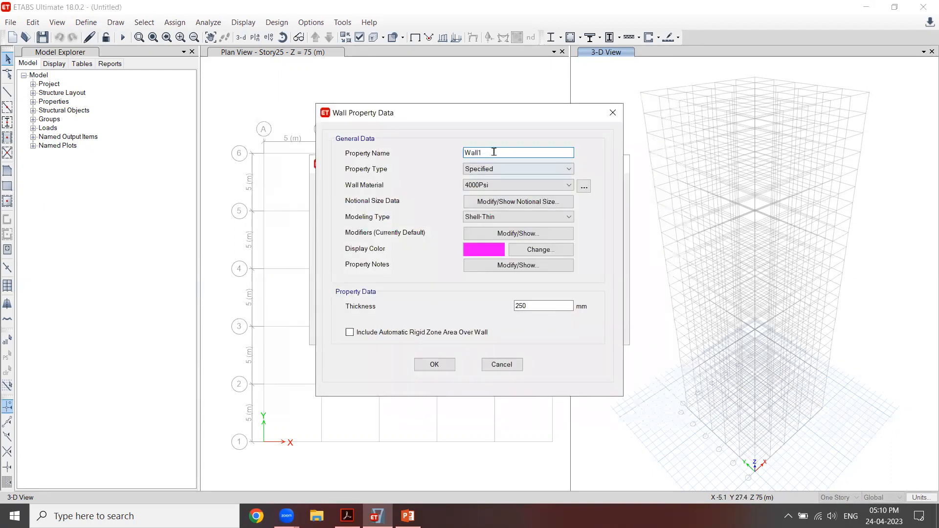
{"action": "type", "text": "S"}
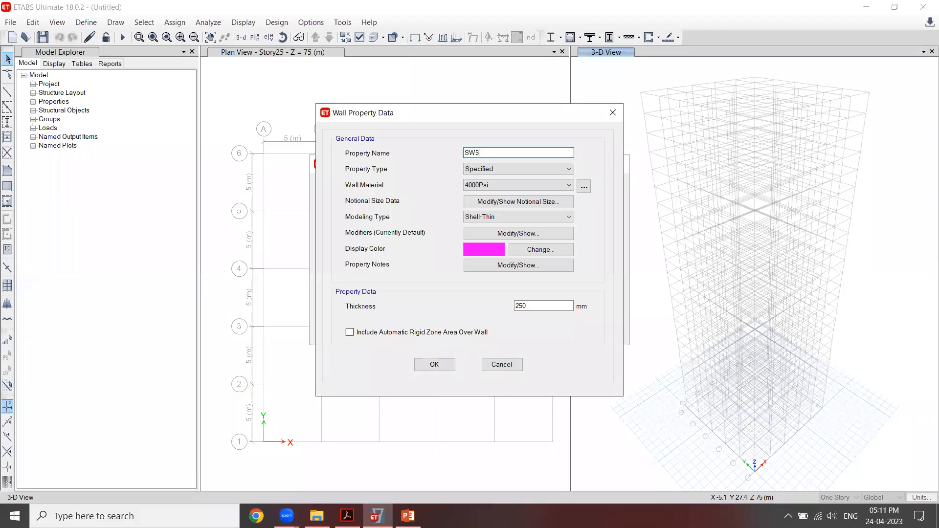
{"action": "type", "text": "00"}
{"action": "left_click", "coordinate": [518, 186]}
{"action": "left_click", "coordinate": [497, 230]}
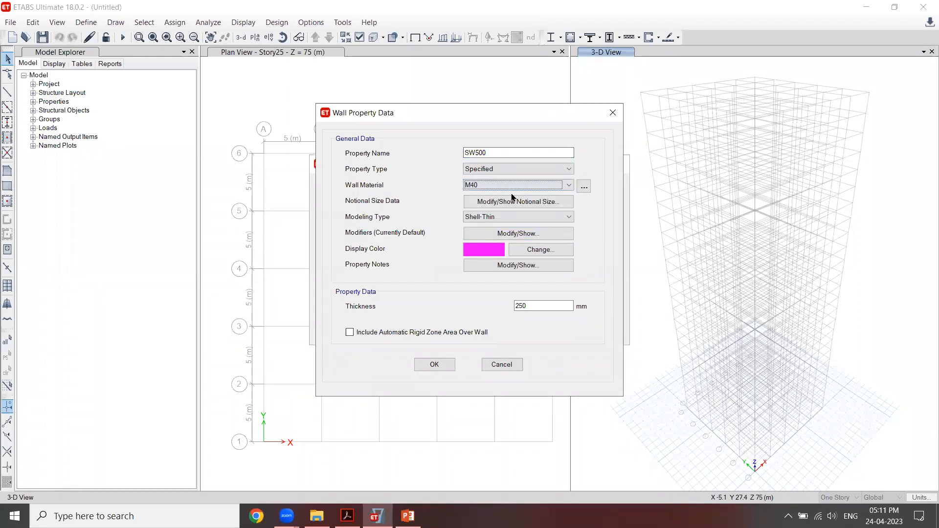
Set the wall's thickness to 500 mm, save it and close the wall property definitions.
{"action": "left_click_drag", "start_coordinate": [538, 306], "coordinate": [491, 313]}
{"action": "type", "text": "5"}
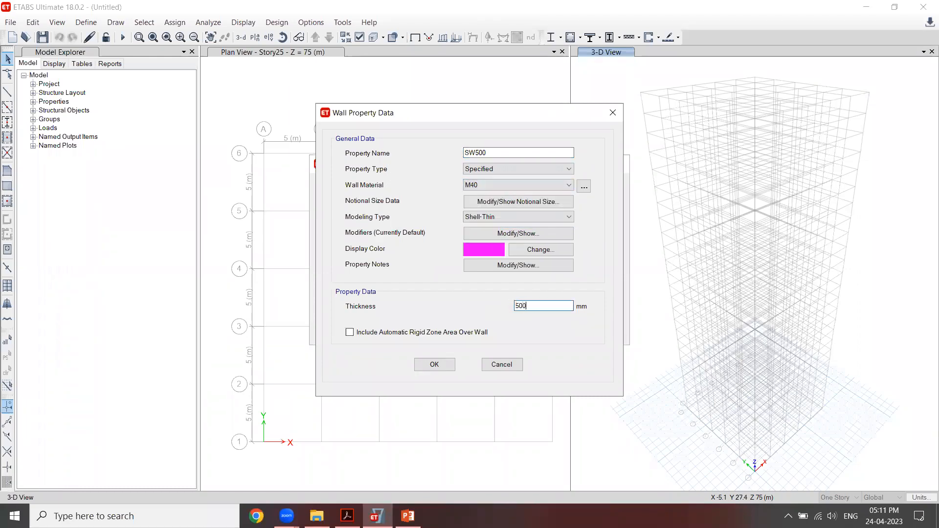
{"action": "type", "text": "00"}
{"action": "left_click", "coordinate": [433, 366]}
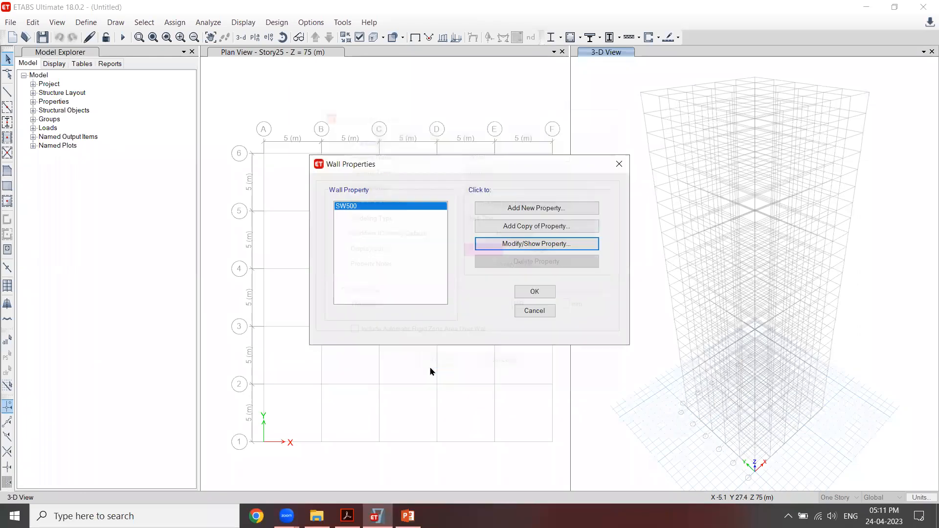
{"action": "left_click", "coordinate": [522, 292]}
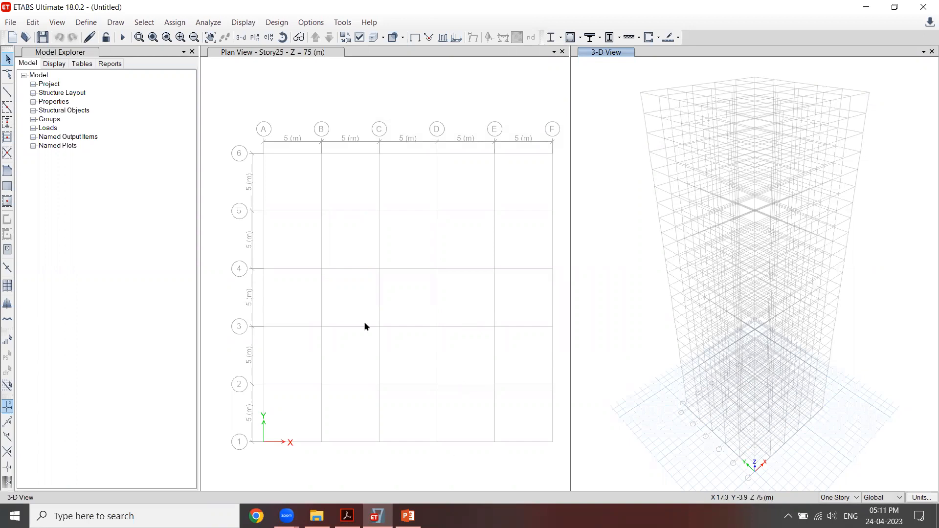
Switch the plan view to the Base level and make drawing apply to All Stories.
{"action": "left_click", "coordinate": [269, 59]}
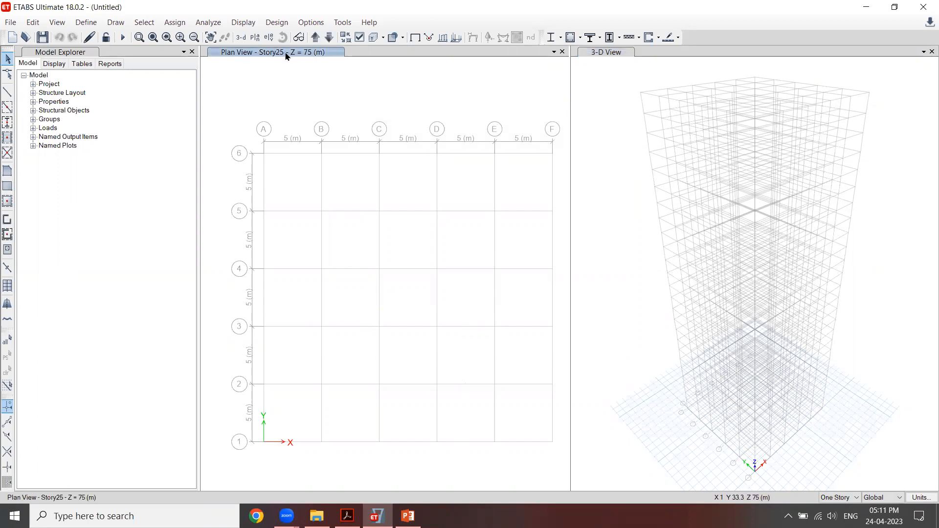
{"action": "left_click", "coordinate": [594, 53]}
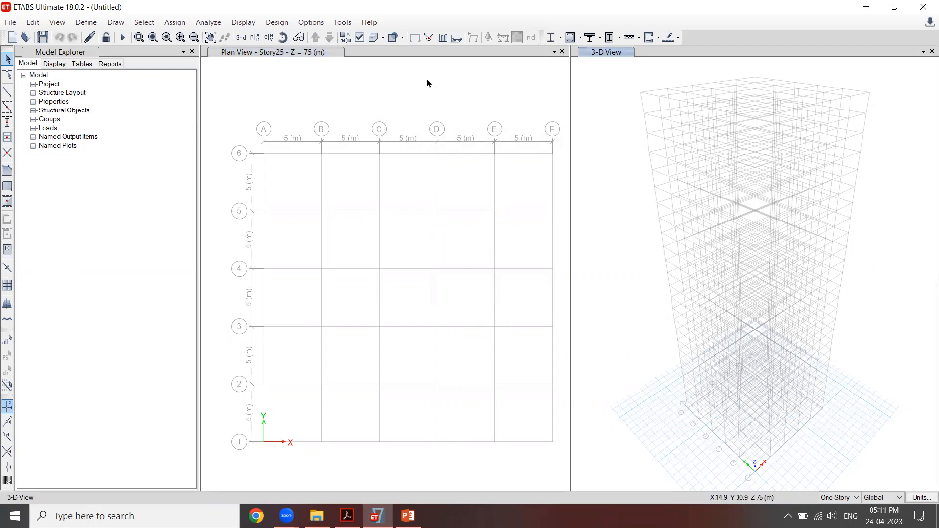
{"action": "left_click", "coordinate": [297, 53]}
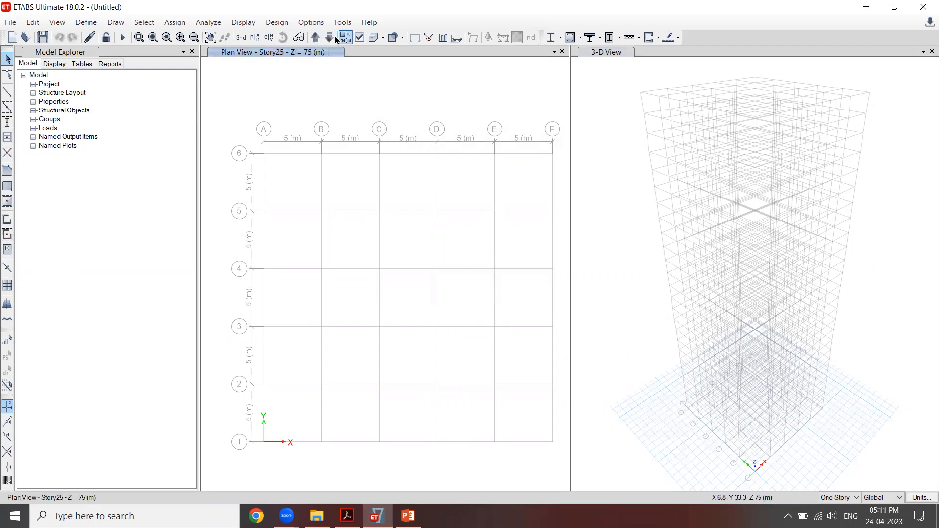
{"action": "left_click", "coordinate": [316, 37]}
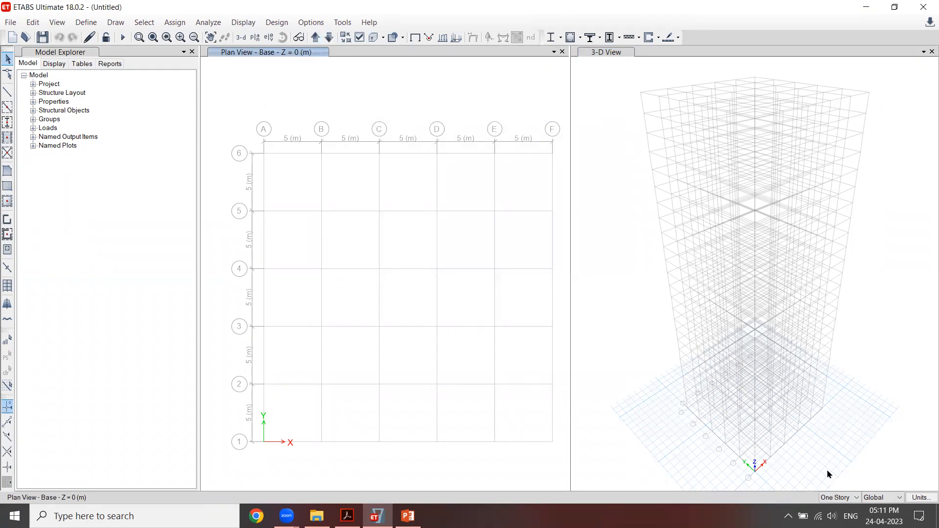
{"action": "left_click", "coordinate": [839, 497]}
{"action": "left_click", "coordinate": [836, 512]}
On the Story1 plan, quick-draw Column1000x1000 columns at every grid intersection from A to F and 1 to 6.
{"action": "left_click", "coordinate": [7, 122]}
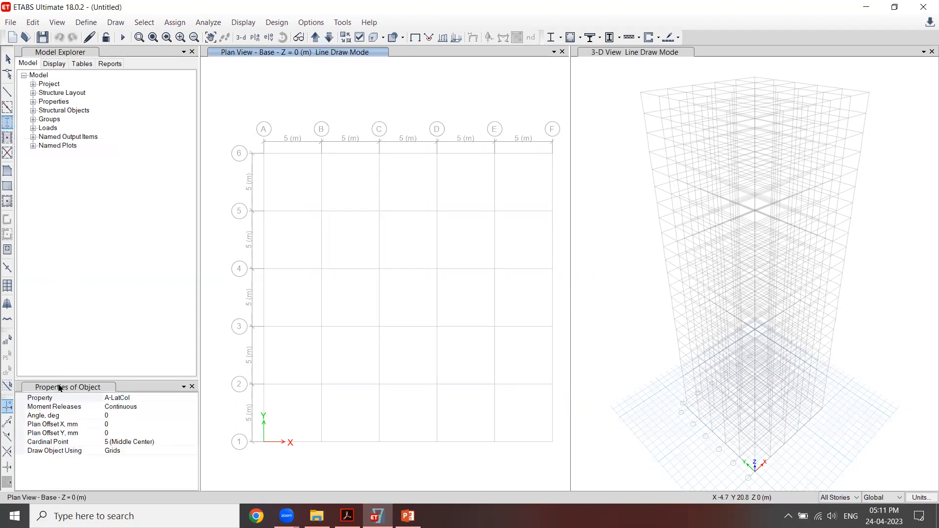
{"action": "left_click", "coordinate": [42, 399]}
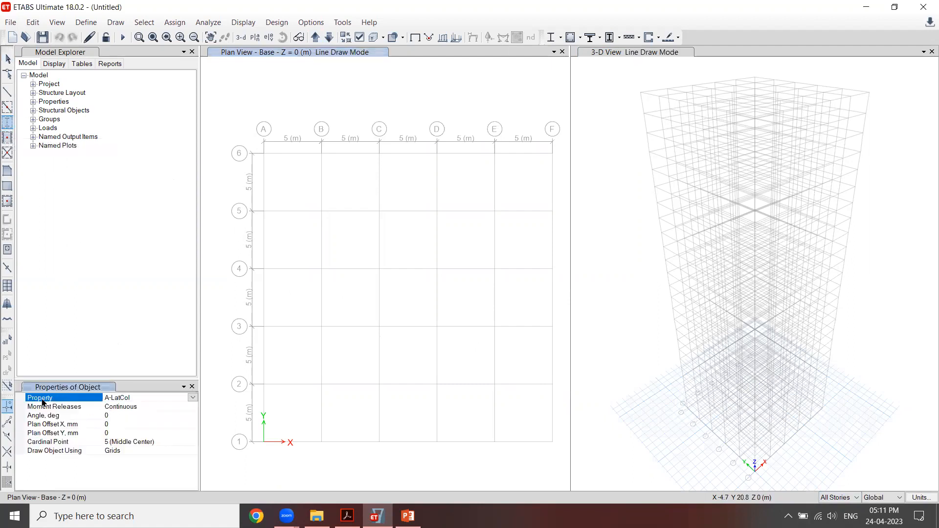
{"action": "left_click", "coordinate": [193, 397]}
{"action": "left_click", "coordinate": [192, 443]}
{"action": "left_click", "coordinate": [192, 443]}
{"action": "left_click", "coordinate": [191, 443]}
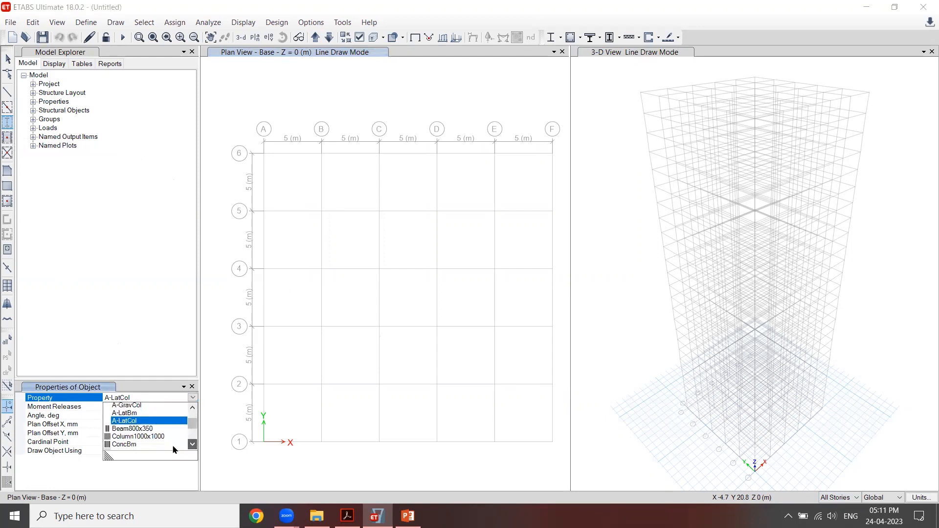
{"action": "left_click", "coordinate": [156, 430]}
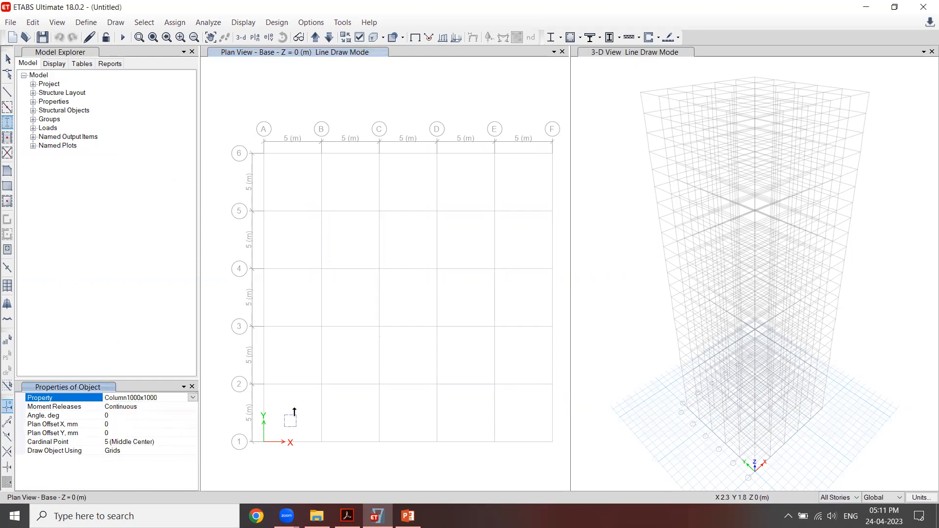
{"action": "left_click_drag", "start_coordinate": [240, 126], "coordinate": [261, 129]}
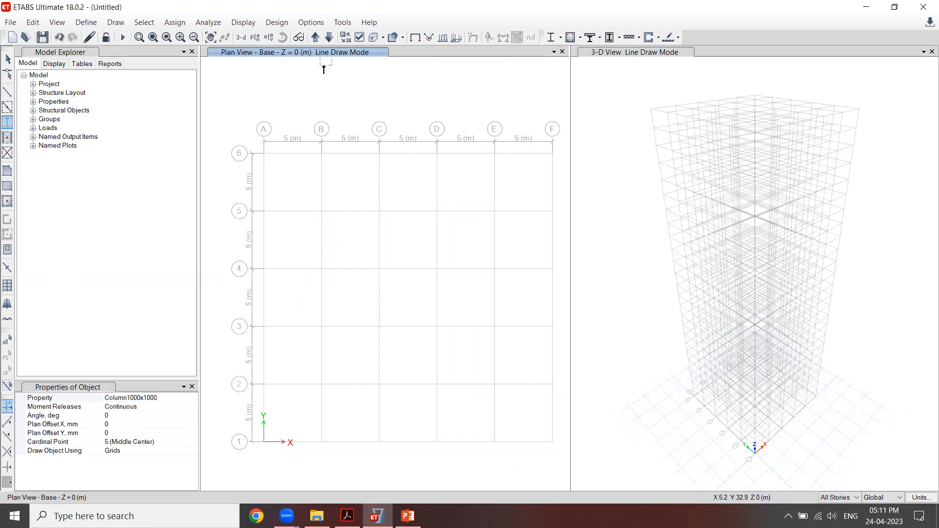
{"action": "left_click", "coordinate": [316, 37]}
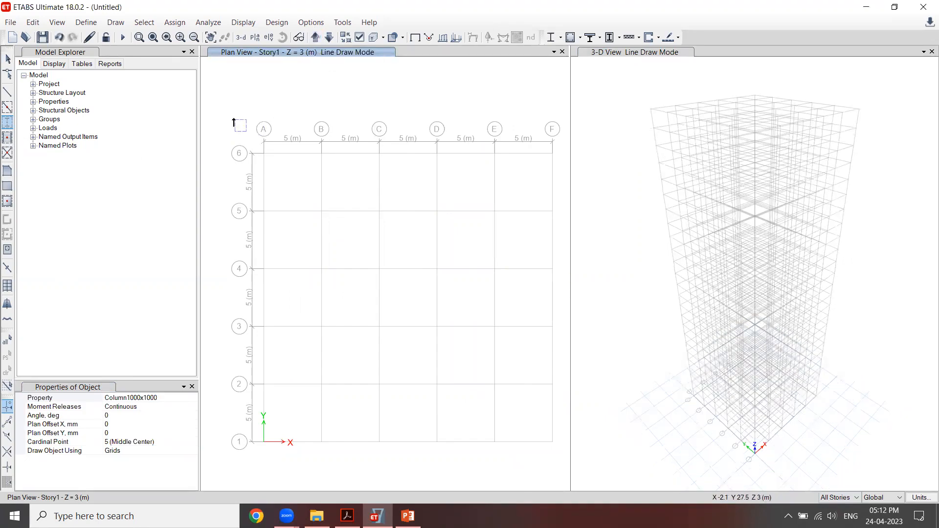
{"action": "left_click_drag", "start_coordinate": [225, 103], "coordinate": [565, 472]}
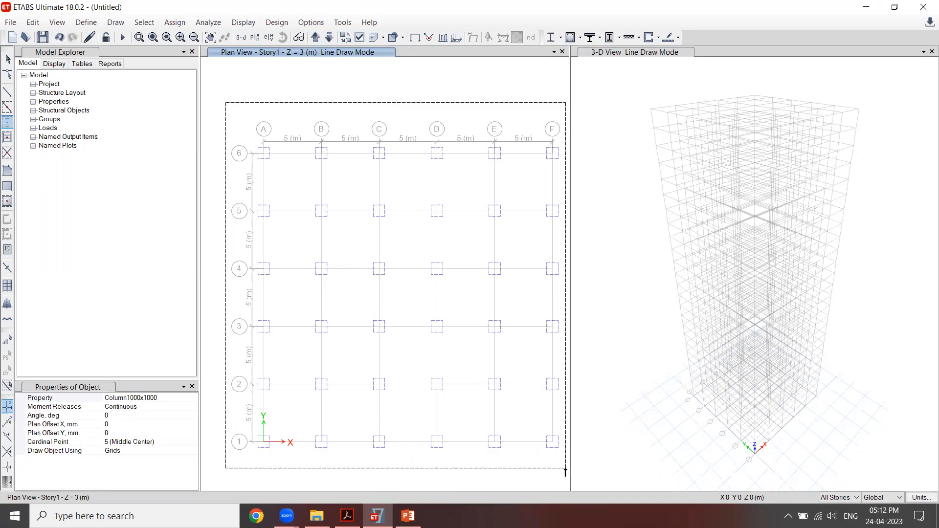
{"action": "left_click_drag", "start_coordinate": [541, 462], "coordinate": [530, 458]}
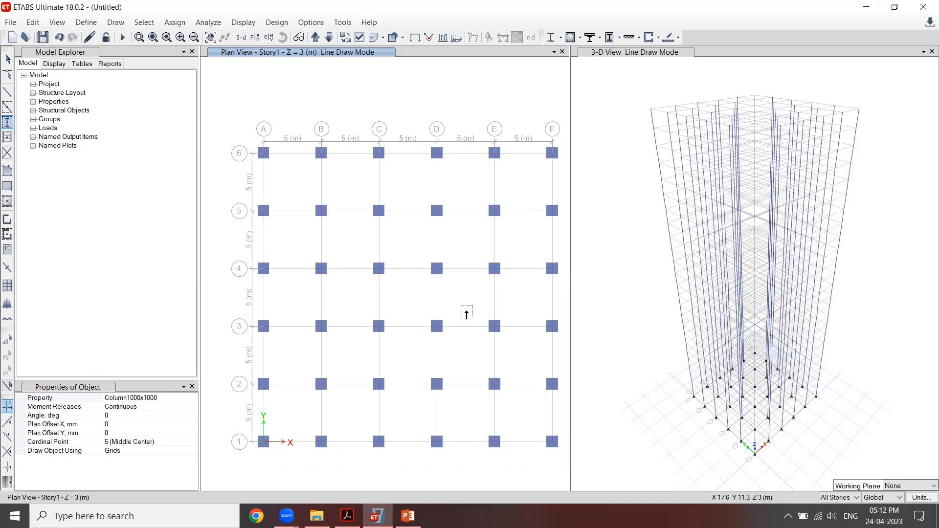
Quick-draw Beam800x350 beams along all grid lines of the Story1 plan.
{"action": "left_click", "coordinate": [8, 109]}
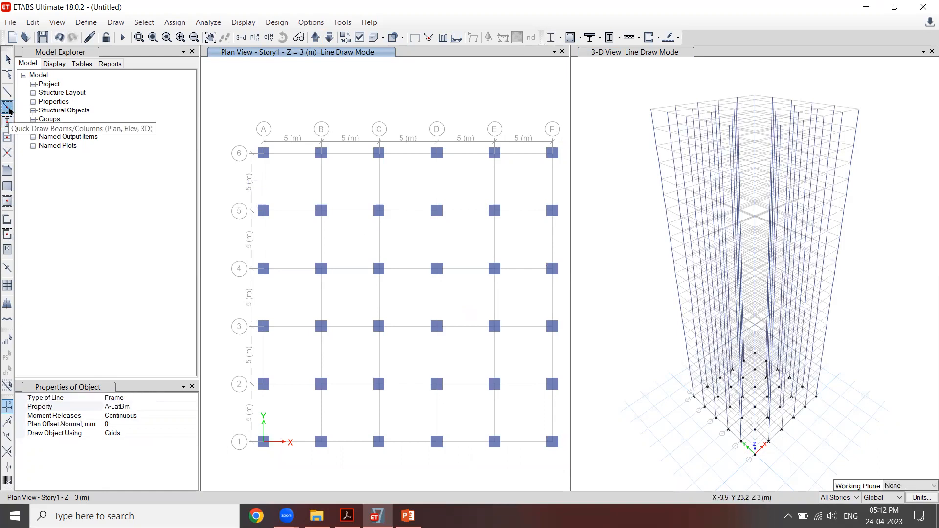
{"action": "left_click", "coordinate": [161, 407]}
{"action": "left_click", "coordinate": [192, 406]}
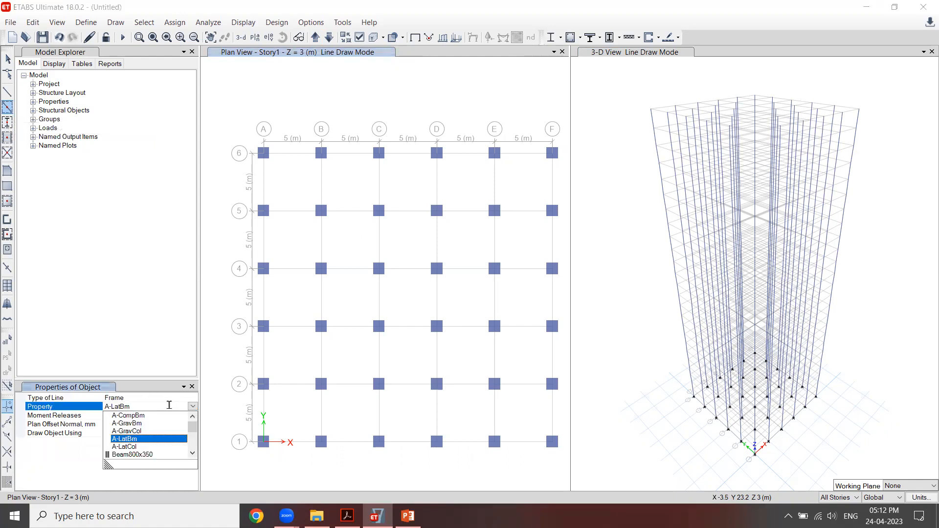
{"action": "left_click", "coordinate": [193, 453]}
{"action": "left_click", "coordinate": [170, 448]}
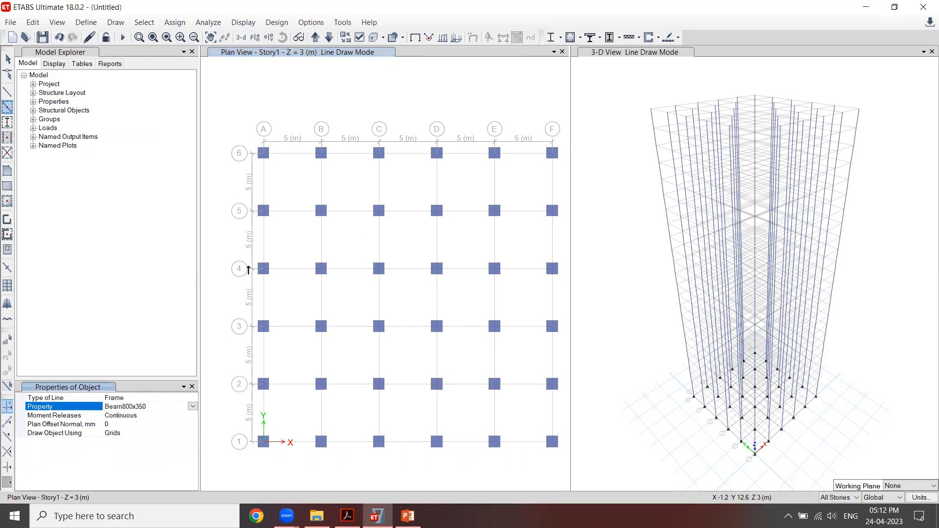
{"action": "mouse_move", "coordinate": [220, 111]}
{"action": "left_mouse_down"}
{"action": "mouse_move", "coordinate": [488, 362]}
{"action": "mouse_move", "coordinate": [565, 471]}
{"action": "left_mouse_up"}
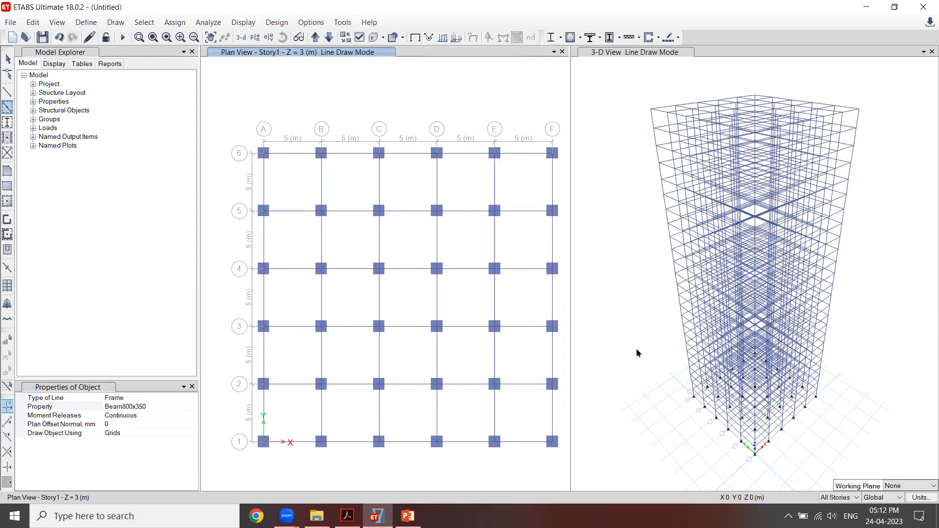
Delete the four beams enclosing the central bay between grids C-D and 3-4.
{"action": "left_click", "coordinate": [8, 59]}
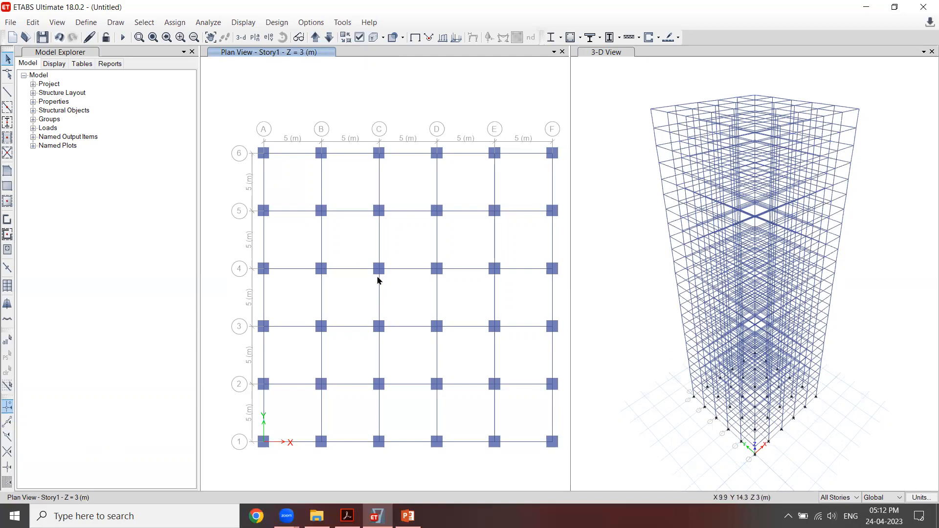
{"action": "left_click", "coordinate": [379, 304]}
{"action": "left_click", "coordinate": [401, 326]}
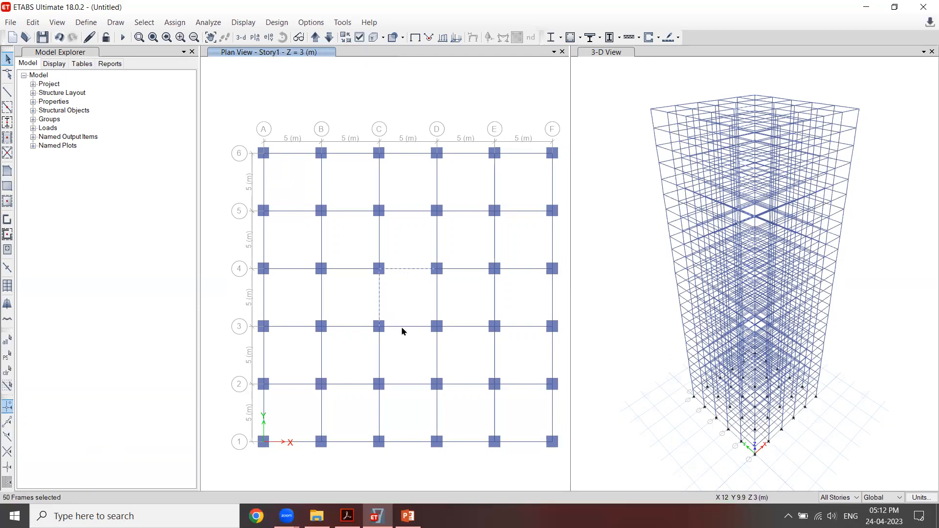
{"action": "left_click", "coordinate": [437, 301]}
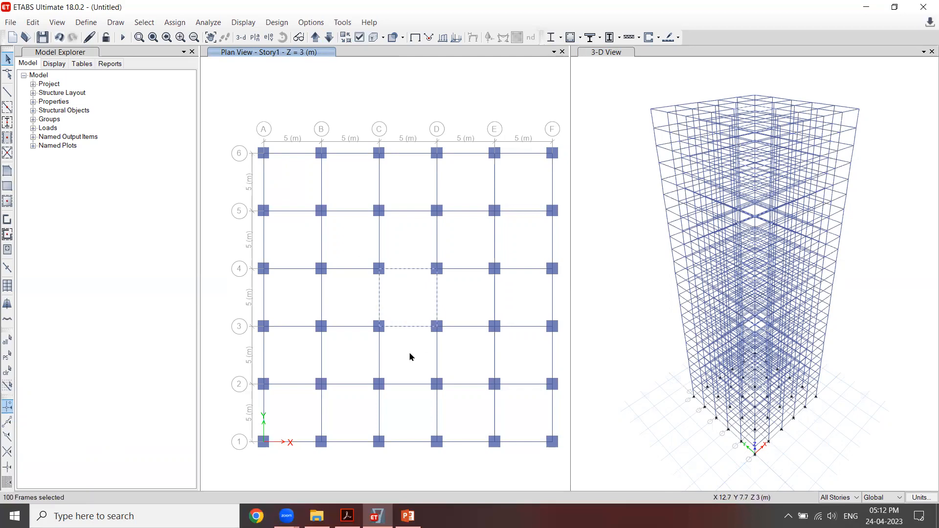
{"action": "key", "text": "Delete"}
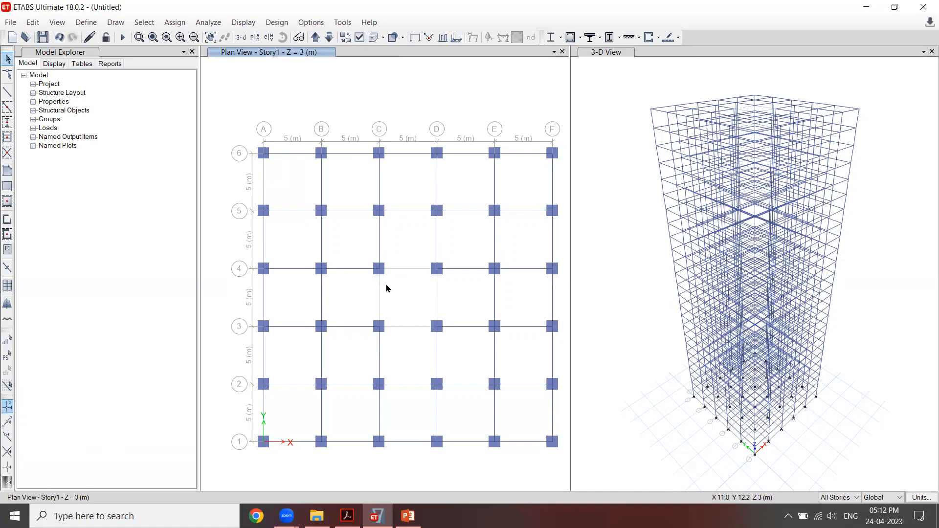
Delete the four columns at the central bay's corners, C3, C4, D3 and D4.
{"action": "left_click", "coordinate": [379, 269]}
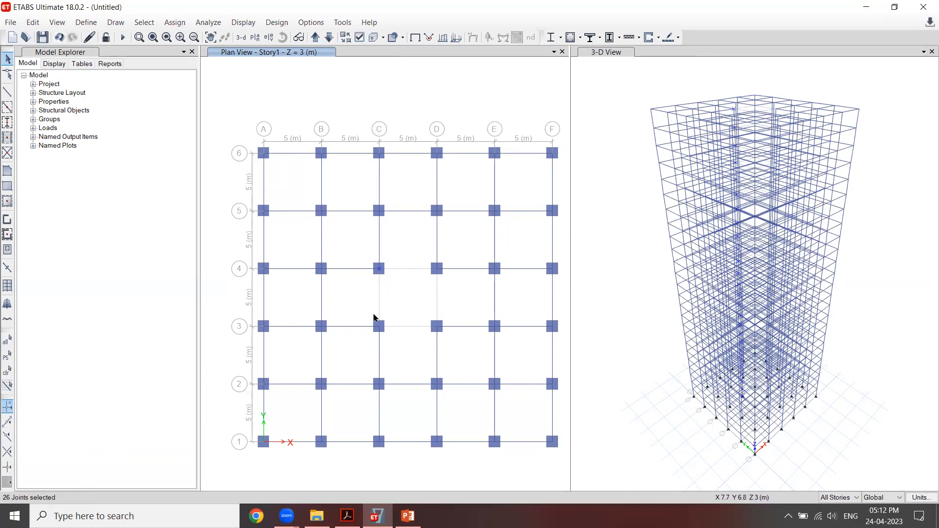
{"action": "left_click", "coordinate": [379, 297]}
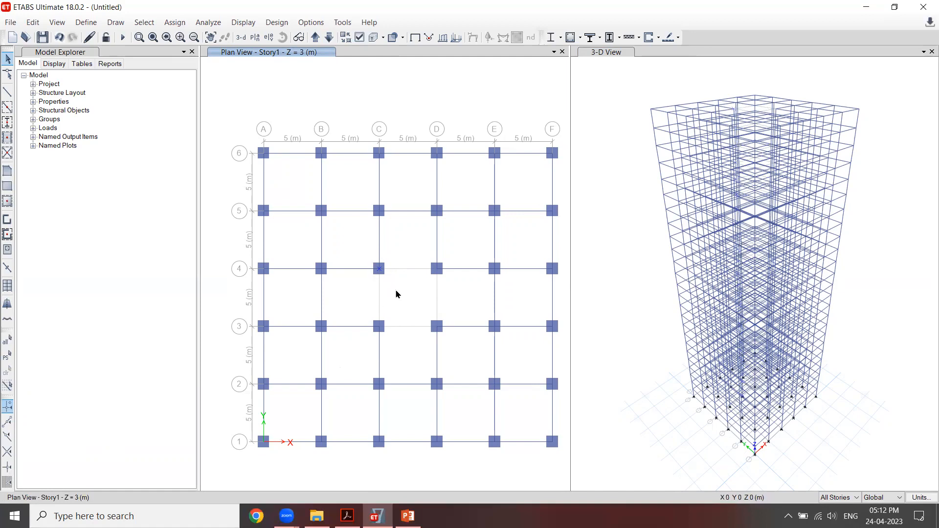
{"action": "left_click", "coordinate": [433, 267]}
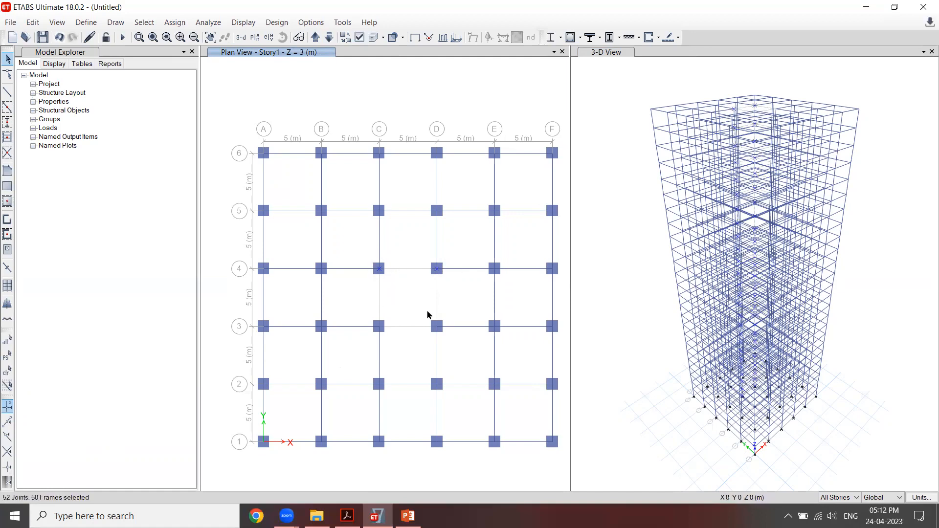
{"action": "left_click", "coordinate": [377, 323]}
{"action": "left_click", "coordinate": [450, 344]}
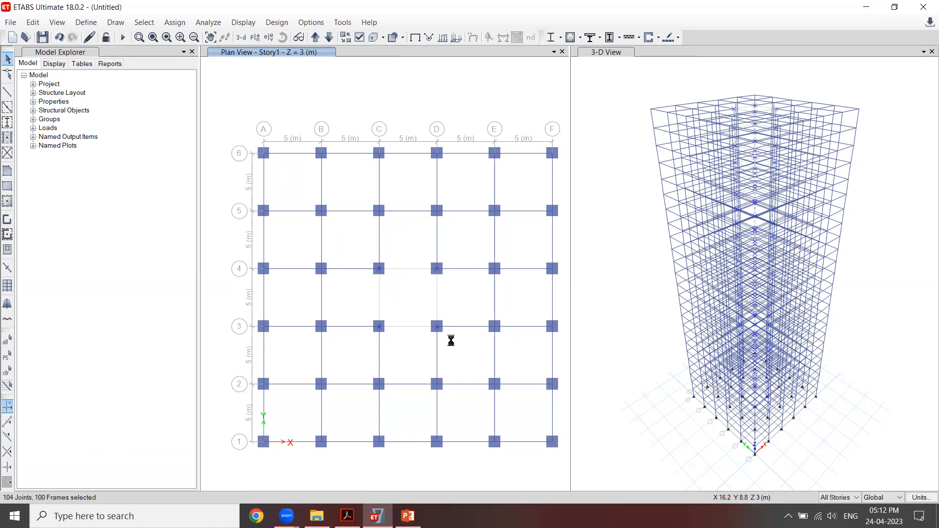
{"action": "key", "text": "Delete"}
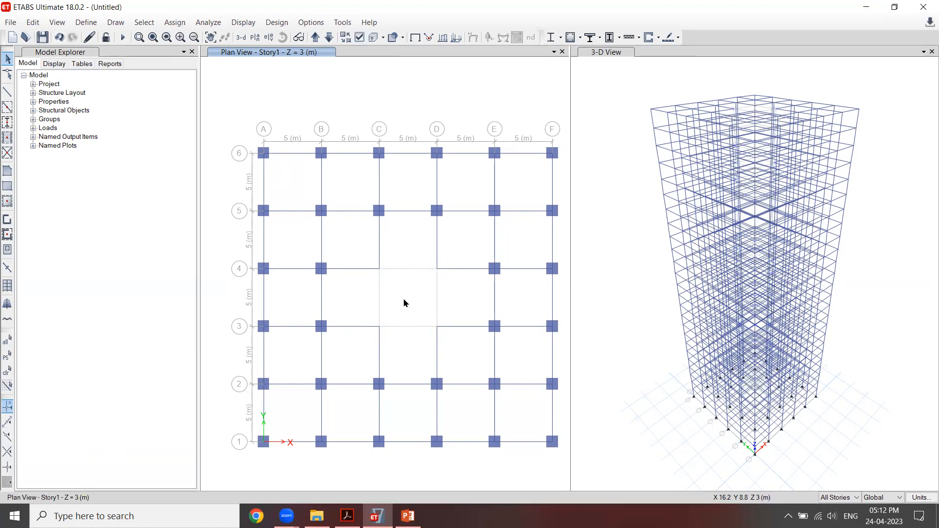
{"action": "left_click", "coordinate": [868, 243]}
{"action": "middle_click_drag", "start_coordinate": [843, 282], "coordinate": [883, 294], "text": "shift"}
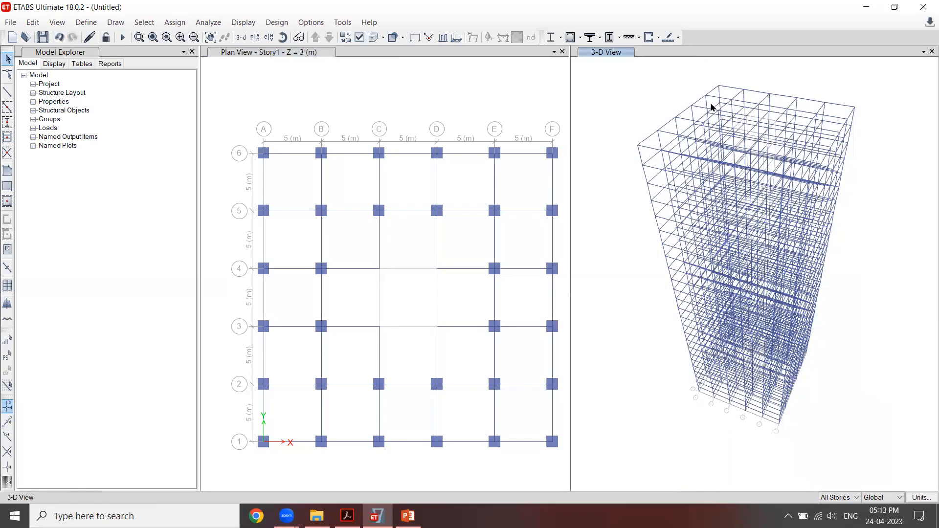
{"action": "middle_click_drag", "start_coordinate": [711, 107], "coordinate": [765, 163], "text": "shift"}
{"action": "scroll", "coordinate": [735, 149], "scroll_direction": "up", "scroll_amount": 5}
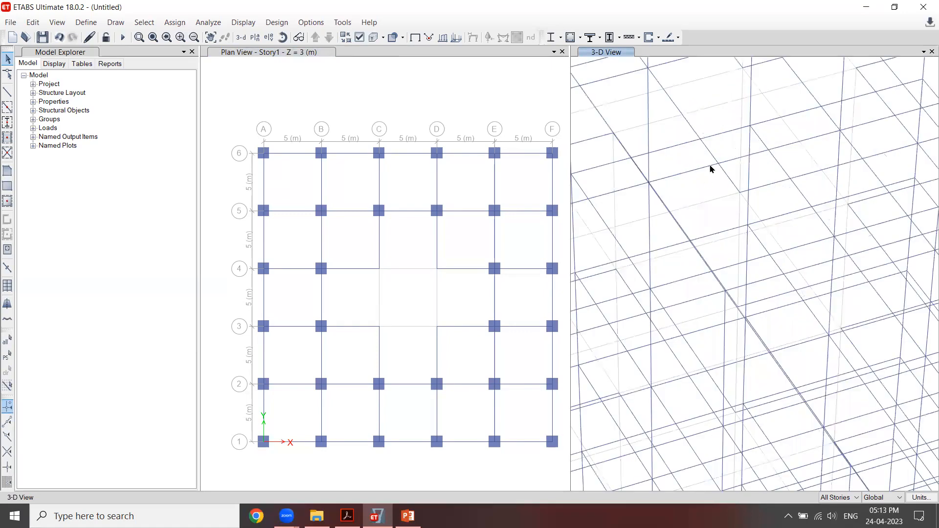
{"action": "scroll", "coordinate": [711, 169], "scroll_direction": "down", "scroll_amount": 5}
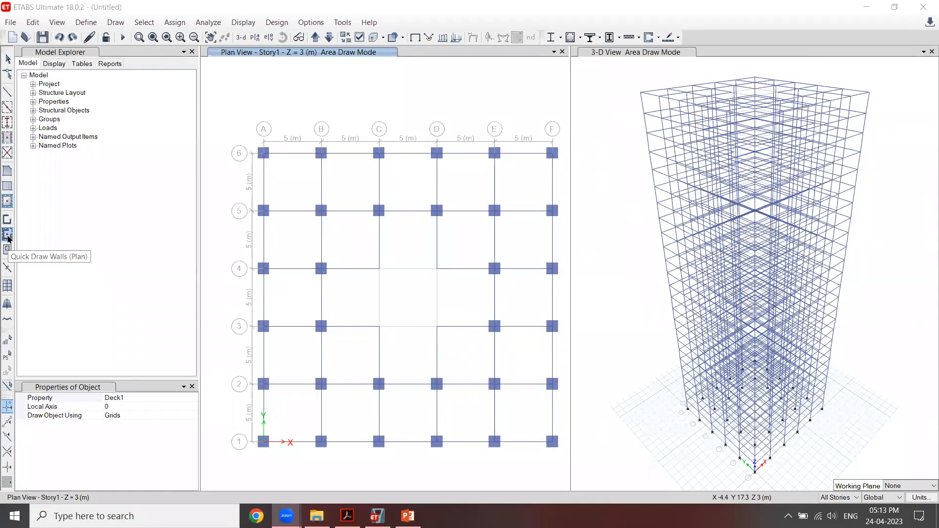
Quick-draw SW500 pier walls along the grid lines enclosing the central bay between grids C-D and 3-4 on all stories.
{"action": "left_click", "coordinate": [8, 235]}
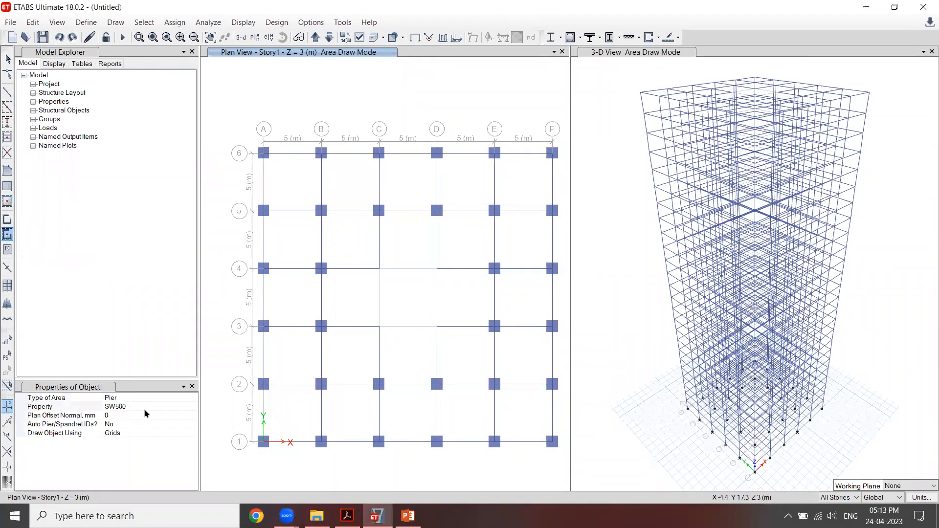
{"action": "left_click", "coordinate": [149, 406]}
{"action": "left_click", "coordinate": [192, 406]}
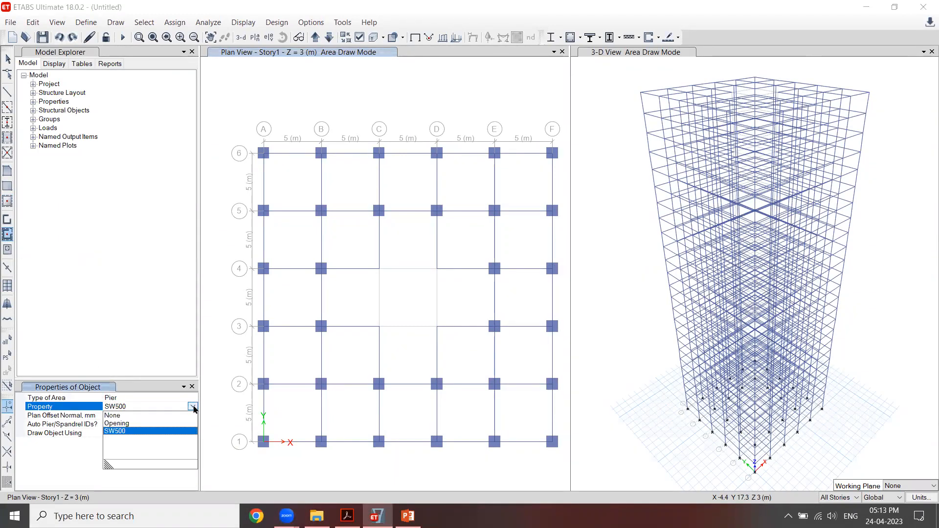
{"action": "left_click", "coordinate": [127, 424]}
{"action": "left_click_drag", "start_coordinate": [373, 256], "coordinate": [445, 333]}
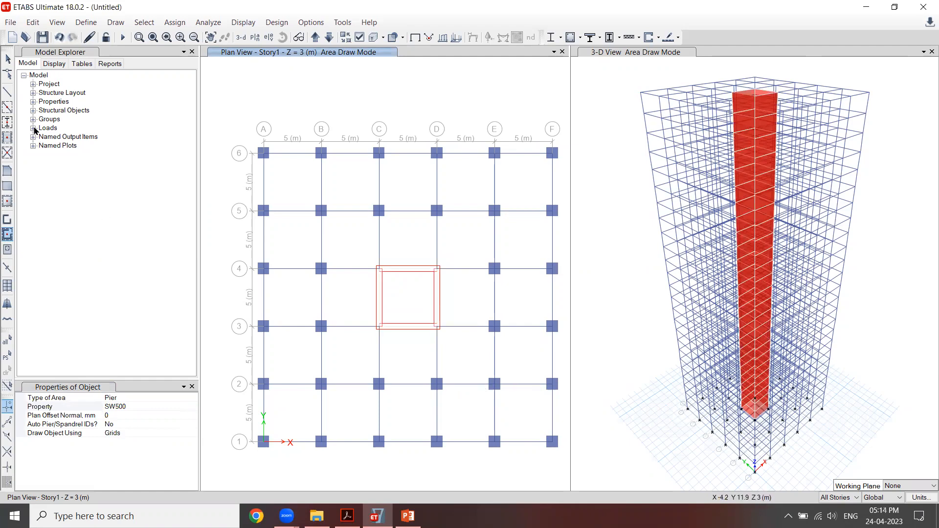
{"action": "left_click", "coordinate": [7, 59]}
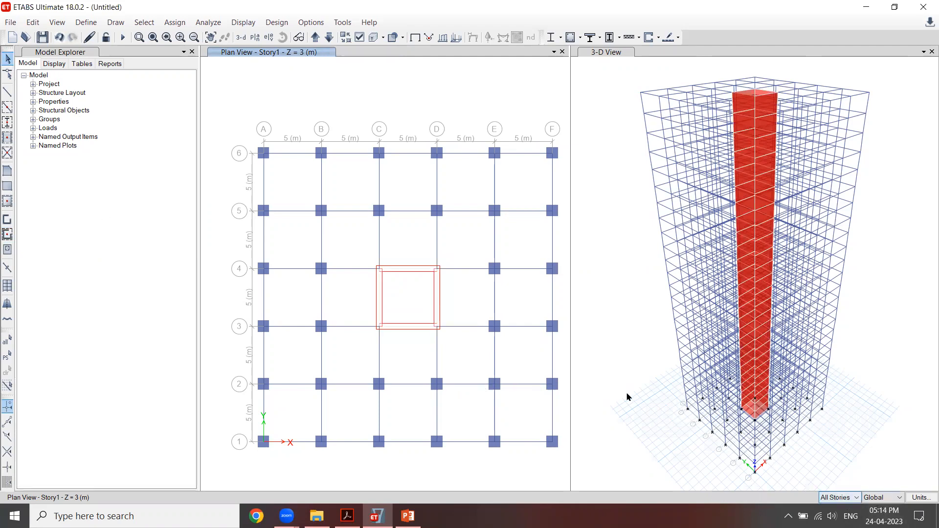
On the Base plan with One Story scope, assign fixed restraints in all translations and rotations to every joint, and save the model as Out.
{"action": "left_click", "coordinate": [329, 38]}
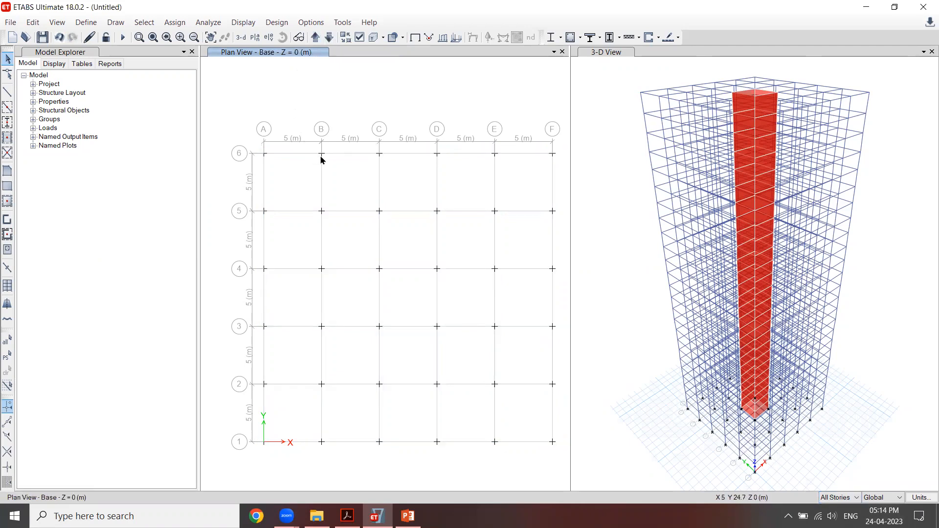
{"action": "left_click", "coordinate": [852, 497]}
{"action": "left_click", "coordinate": [837, 506]}
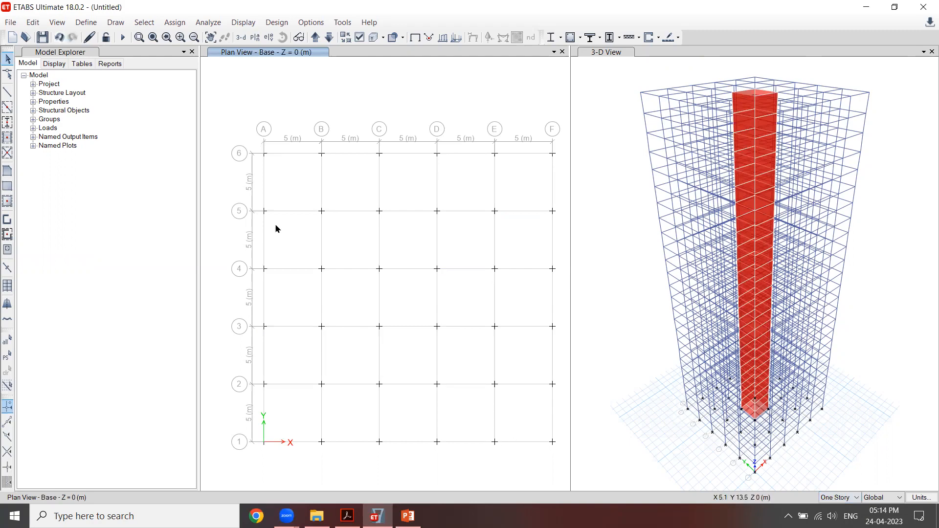
{"action": "left_click_drag", "start_coordinate": [243, 131], "coordinate": [559, 467]}
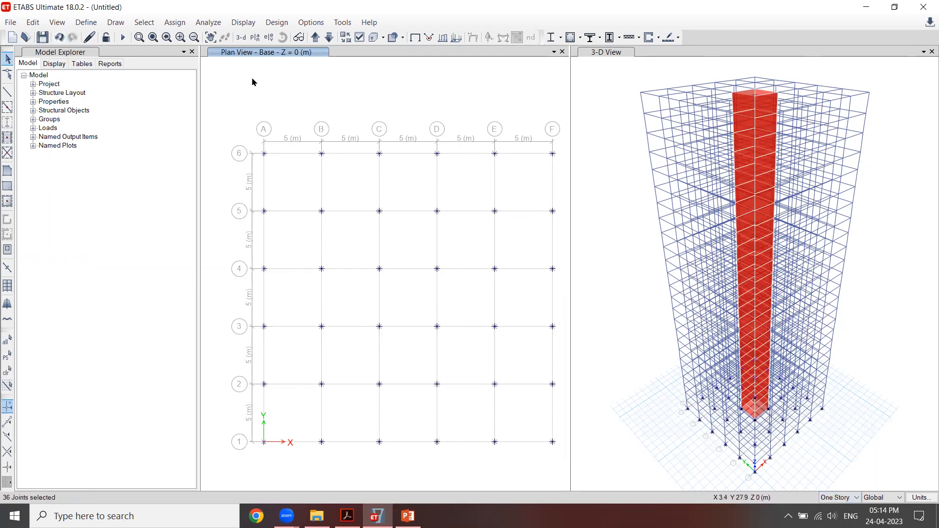
{"action": "left_click", "coordinate": [184, 26]}
{"action": "mouse_move", "coordinate": [189, 39]}
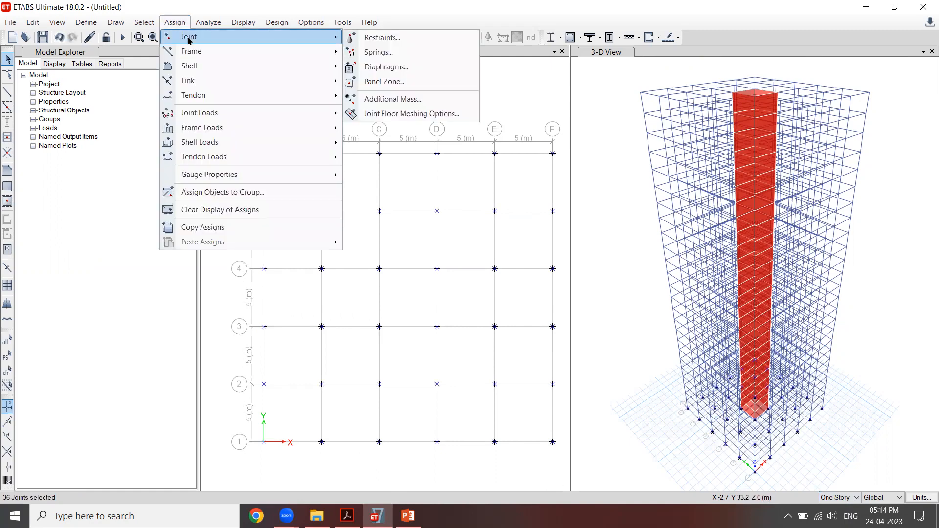
{"action": "left_click", "coordinate": [372, 37]}
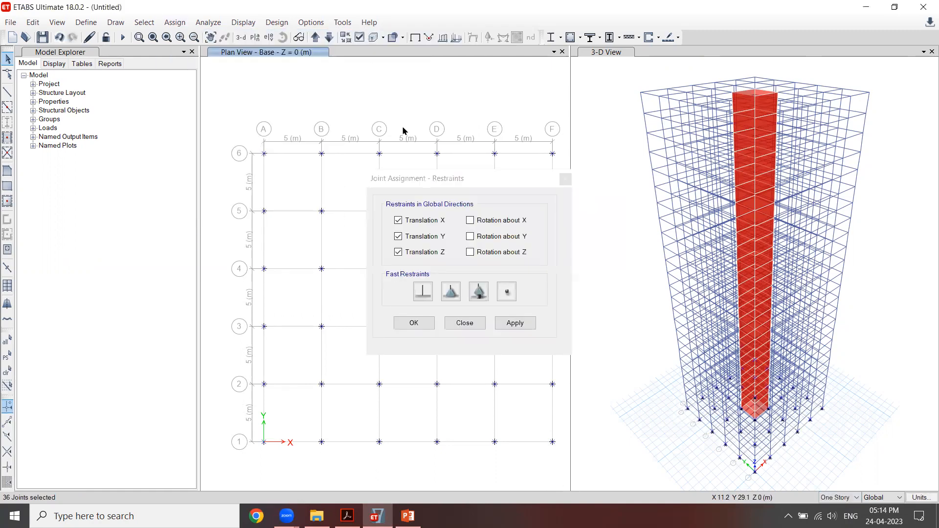
{"action": "left_click", "coordinate": [424, 293]}
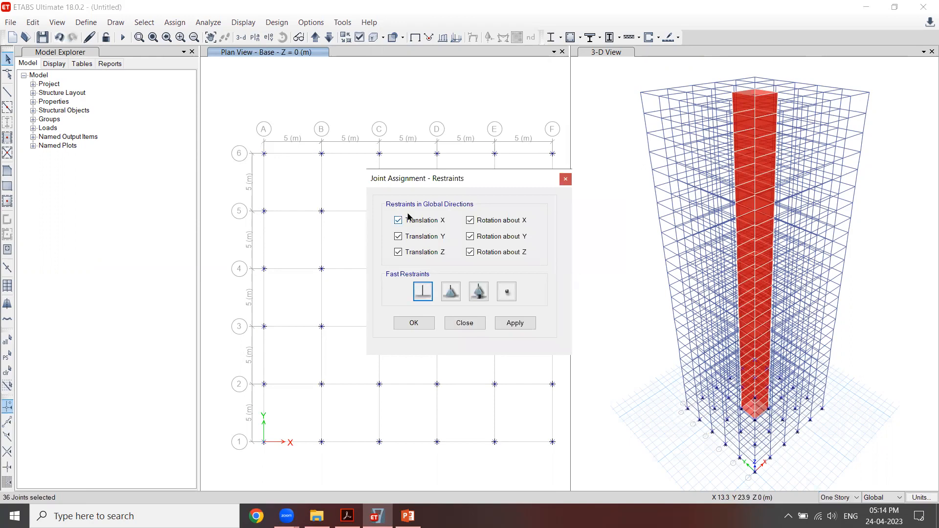
{"action": "left_click", "coordinate": [529, 327]}
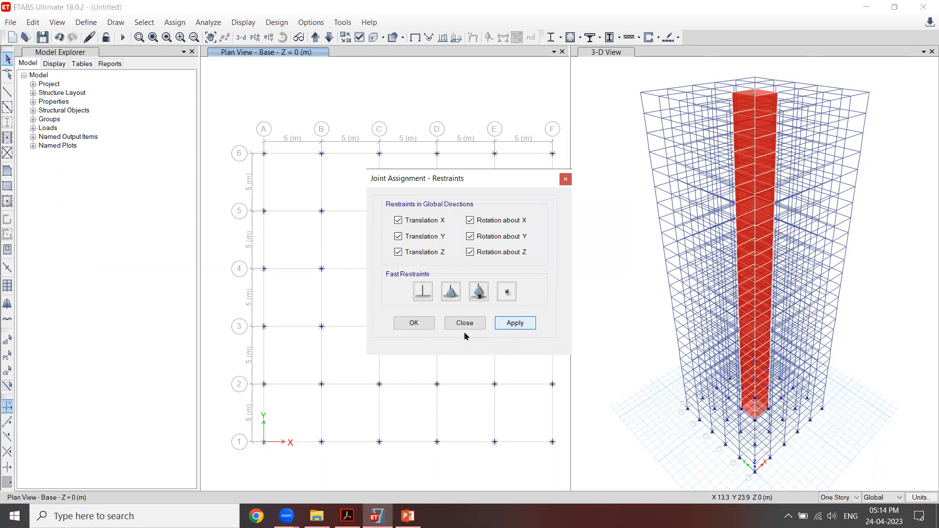
{"action": "left_click", "coordinate": [414, 325]}
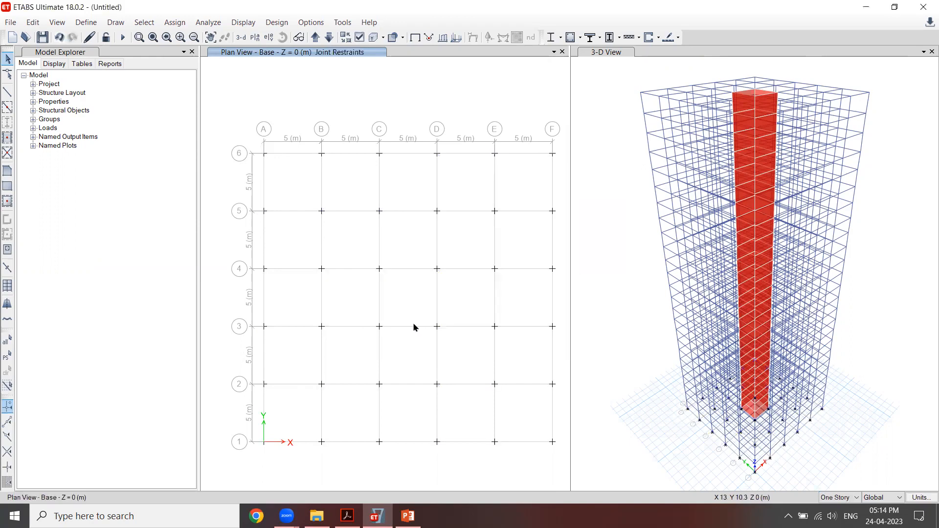
{"action": "left_click", "coordinate": [46, 42]}
Switch to outrigger.pdf in Adobe Acrobat Reader and examine the outrigger brace layout around the core in Figure 8.
{"action": "key", "text": "alt+Tab"}
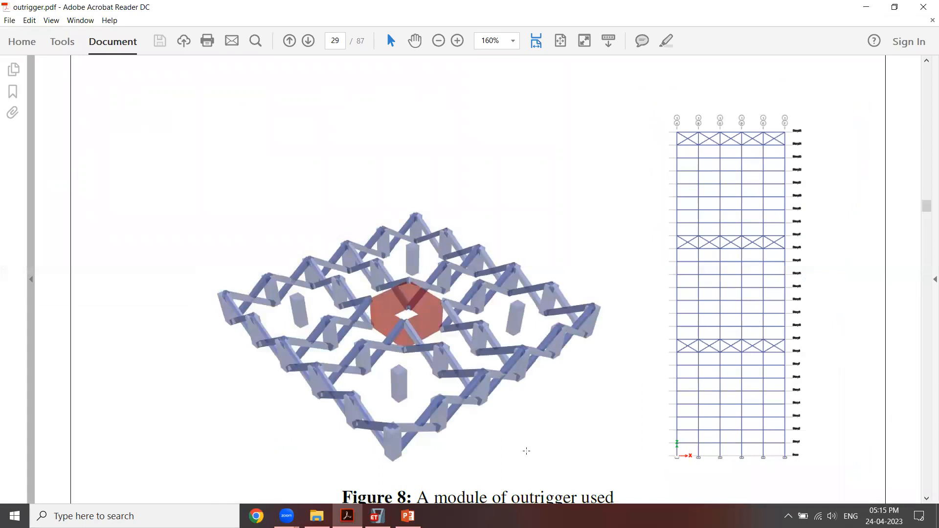
{"action": "key", "text": "alt+Tab"}
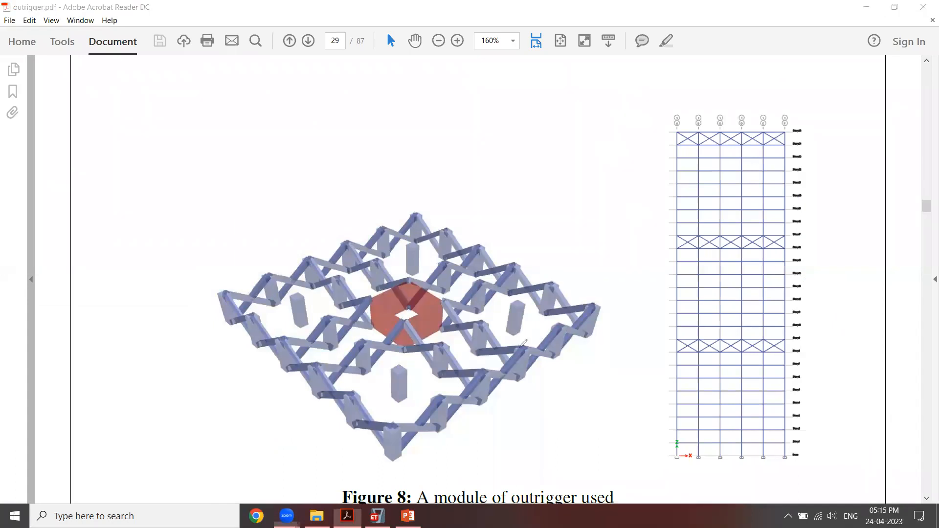
{"action": "left_click_drag", "start_coordinate": [375, 298], "coordinate": [280, 336]}
{"action": "mouse_move", "coordinate": [360, 302]}
{"action": "left_mouse_down"}
{"action": "mouse_move", "coordinate": [304, 259]}
{"action": "mouse_move", "coordinate": [394, 283]}
{"action": "mouse_move", "coordinate": [427, 274]}
{"action": "left_mouse_up"}
{"action": "left_click_drag", "start_coordinate": [482, 247], "coordinate": [413, 288]}
{"action": "mouse_move", "coordinate": [489, 275]}
{"action": "left_mouse_down"}
{"action": "mouse_move", "coordinate": [431, 312]}
{"action": "mouse_move", "coordinate": [507, 388]}
{"action": "left_mouse_up"}
{"action": "left_click_drag", "start_coordinate": [402, 337], "coordinate": [446, 377]}
{"action": "left_click_drag", "start_coordinate": [315, 391], "coordinate": [426, 351]}
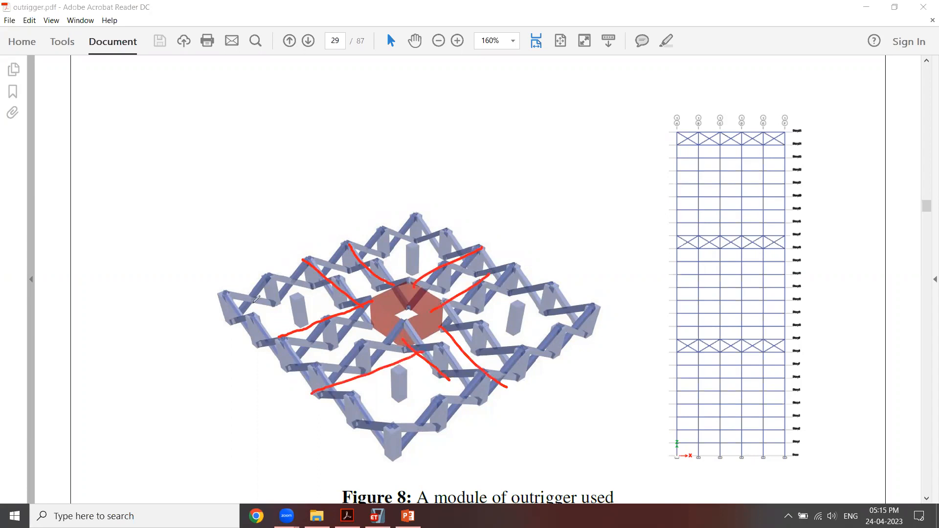
{"action": "mouse_move", "coordinate": [247, 295]}
{"action": "left_mouse_down"}
{"action": "mouse_move", "coordinate": [313, 397]}
{"action": "mouse_move", "coordinate": [555, 237]}
{"action": "mouse_move", "coordinate": [466, 212]}
{"action": "mouse_move", "coordinate": [215, 295]}
{"action": "left_mouse_up"}
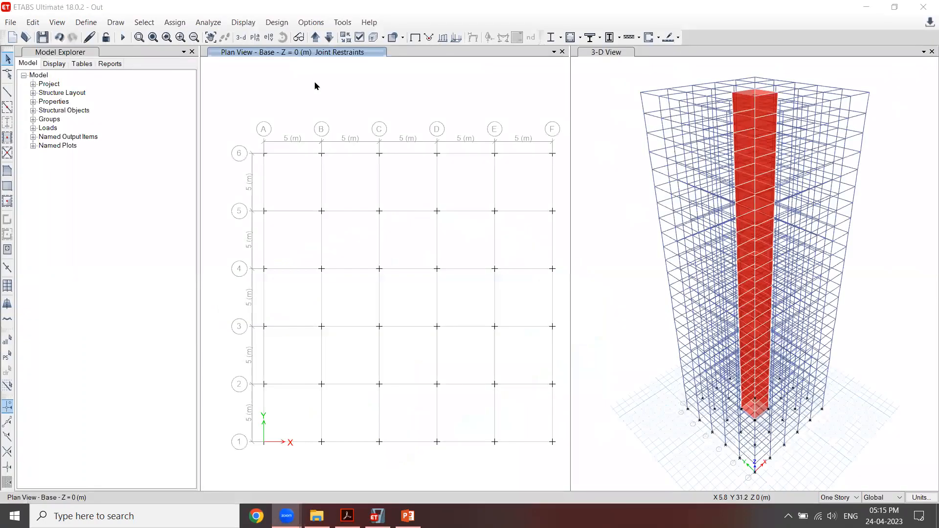
Return to ETABS, show the Story1 plan and examine the outrigger lines running out from the core along grids 3, 4, C and D.
{"action": "left_click", "coordinate": [311, 345]}
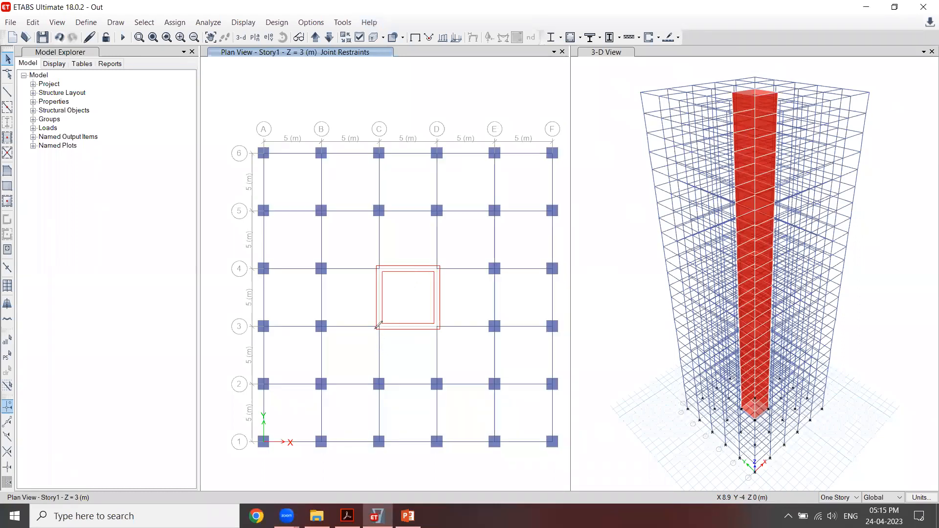
{"action": "left_click_drag", "start_coordinate": [380, 324], "coordinate": [372, 459]}
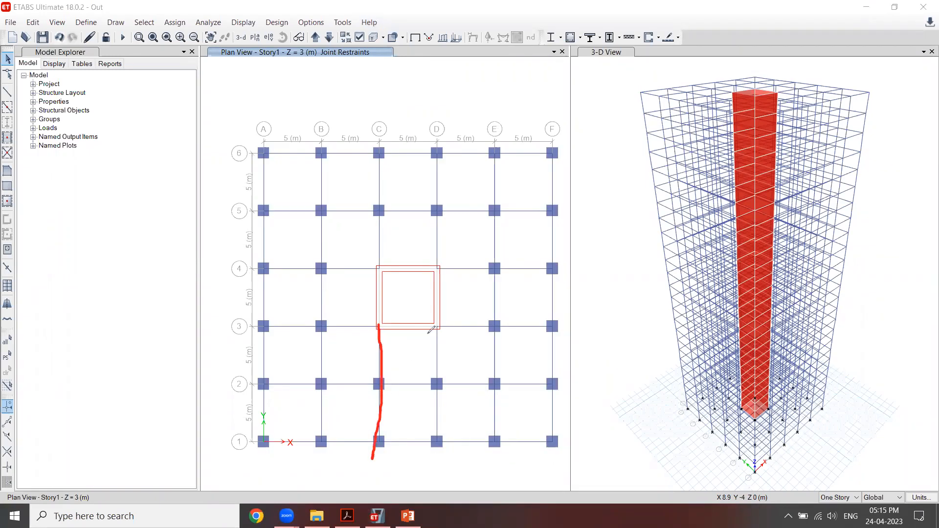
{"action": "left_click_drag", "start_coordinate": [433, 324], "coordinate": [444, 439]}
{"action": "left_click_drag", "start_coordinate": [434, 334], "coordinate": [562, 320]}
{"action": "left_click_drag", "start_coordinate": [437, 272], "coordinate": [554, 260]}
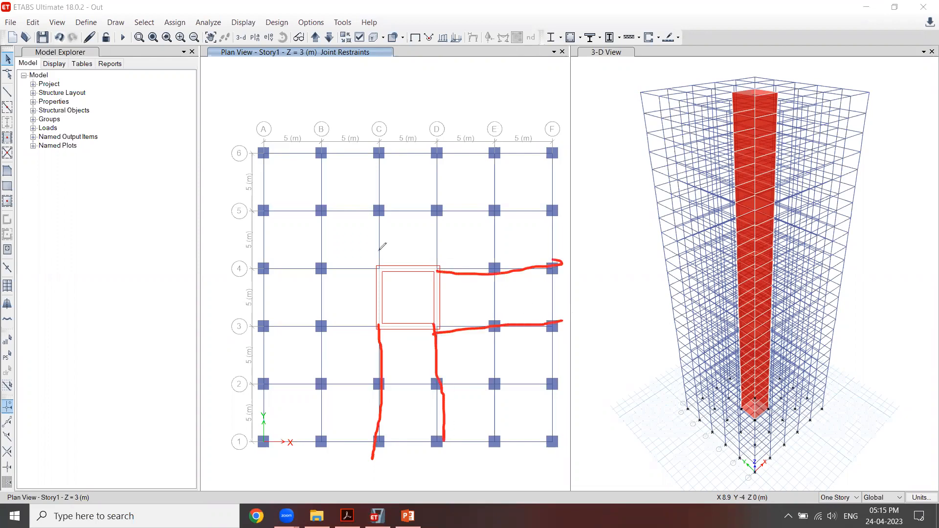
{"action": "left_click_drag", "start_coordinate": [376, 267], "coordinate": [246, 271]}
{"action": "left_click_drag", "start_coordinate": [369, 328], "coordinate": [274, 323]}
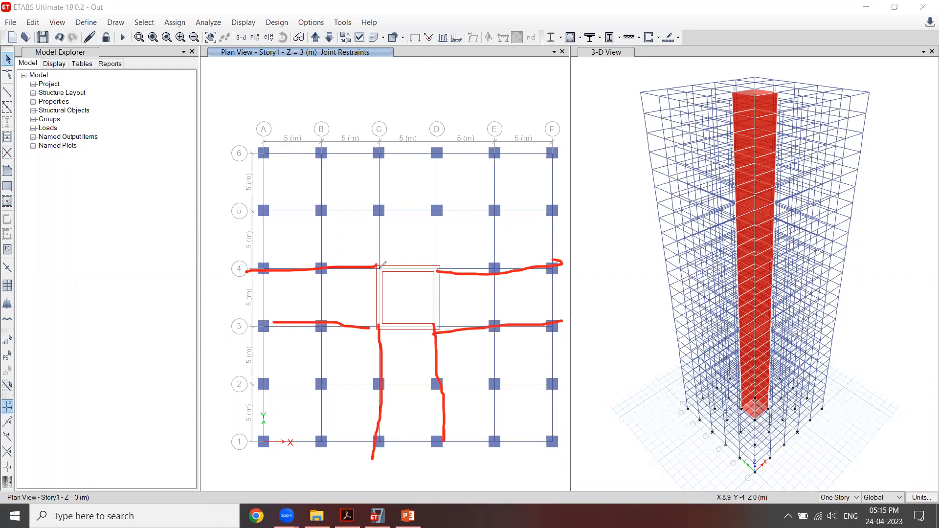
{"action": "left_click_drag", "start_coordinate": [378, 268], "coordinate": [373, 156]}
{"action": "left_click_drag", "start_coordinate": [445, 264], "coordinate": [433, 145]}
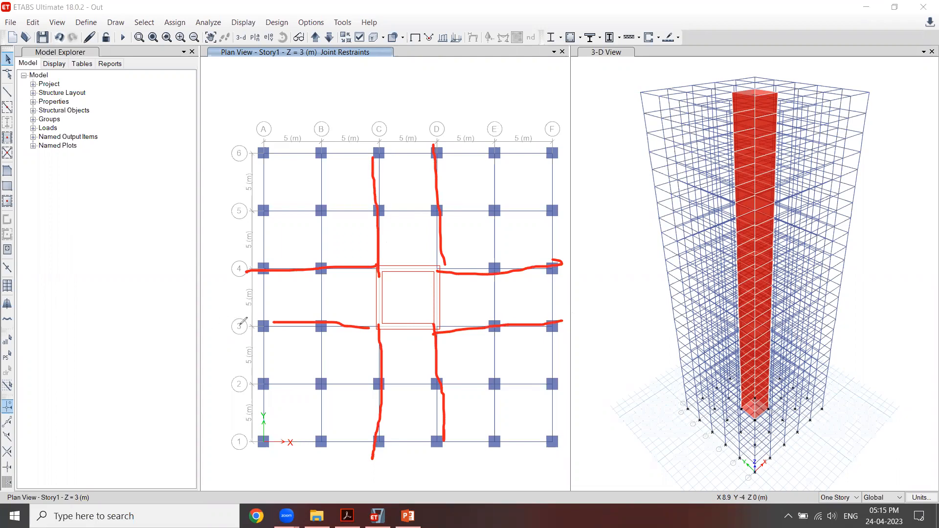
{"action": "left_click_drag", "start_coordinate": [264, 324], "coordinate": [577, 323]}
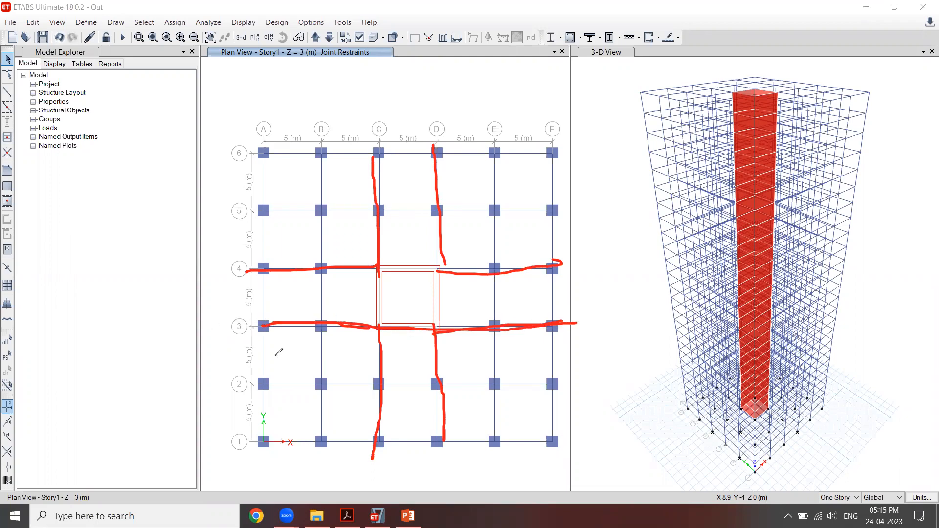
{"action": "mouse_move", "coordinate": [242, 313]}
{"action": "left_mouse_down"}
{"action": "mouse_move", "coordinate": [229, 345]}
{"action": "mouse_move", "coordinate": [251, 317]}
{"action": "mouse_move", "coordinate": [224, 312]}
{"action": "left_mouse_up"}
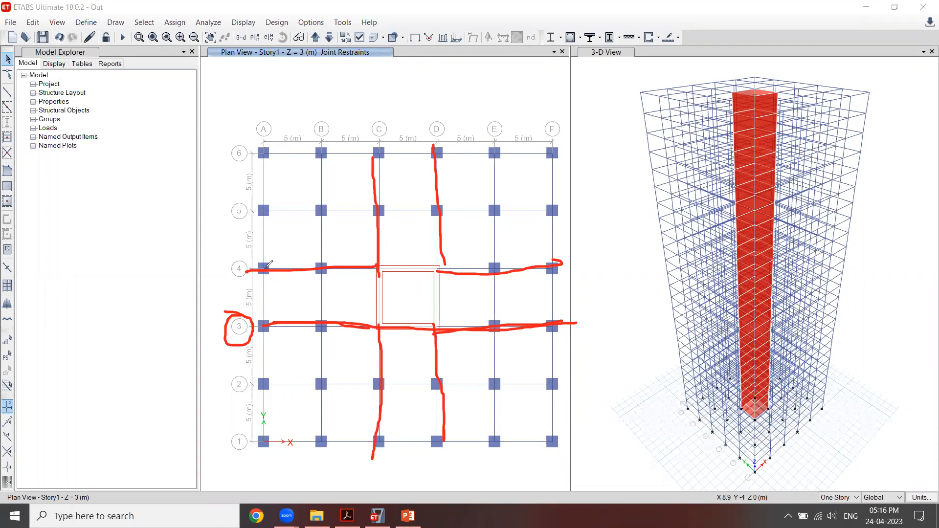
{"action": "left_click_drag", "start_coordinate": [271, 269], "coordinate": [558, 267]}
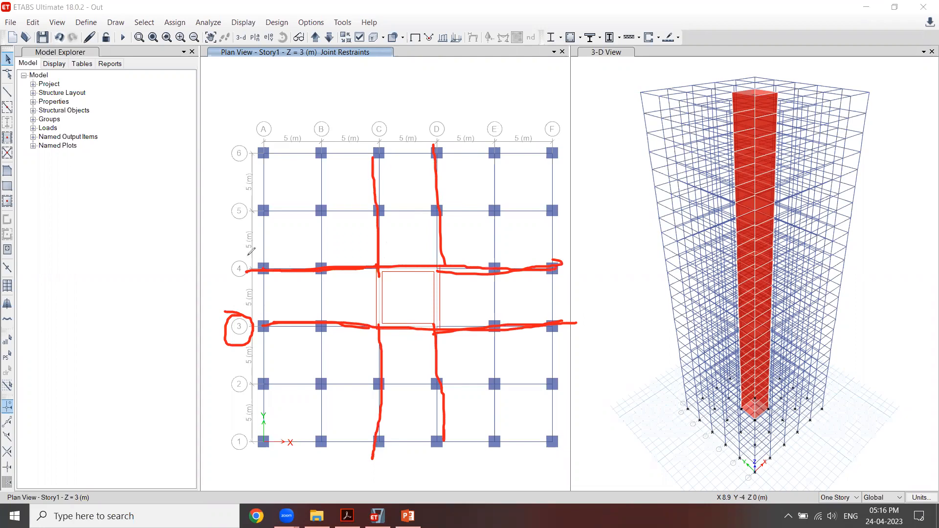
{"action": "mouse_move", "coordinate": [228, 254]}
{"action": "left_mouse_down"}
{"action": "mouse_move", "coordinate": [229, 280]}
{"action": "mouse_move", "coordinate": [236, 253]}
{"action": "left_mouse_up"}
{"action": "mouse_move", "coordinate": [379, 87]}
{"action": "left_mouse_down"}
{"action": "mouse_move", "coordinate": [372, 463]}
{"action": "mouse_move", "coordinate": [374, 454]}
{"action": "left_mouse_up"}
{"action": "left_click_drag", "start_coordinate": [383, 103], "coordinate": [346, 86]}
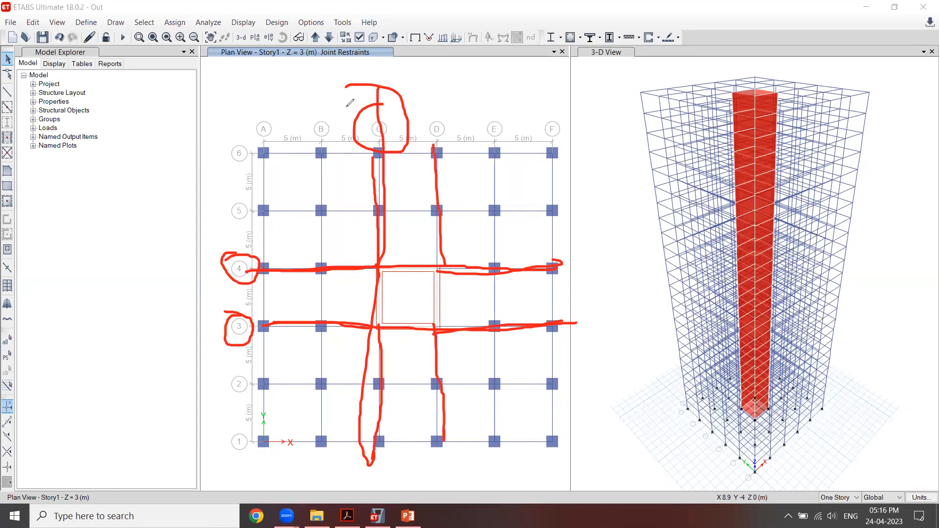
{"action": "mouse_move", "coordinate": [441, 106]}
{"action": "left_mouse_down"}
{"action": "mouse_move", "coordinate": [467, 138]}
{"action": "mouse_move", "coordinate": [446, 112]}
{"action": "left_mouse_up"}
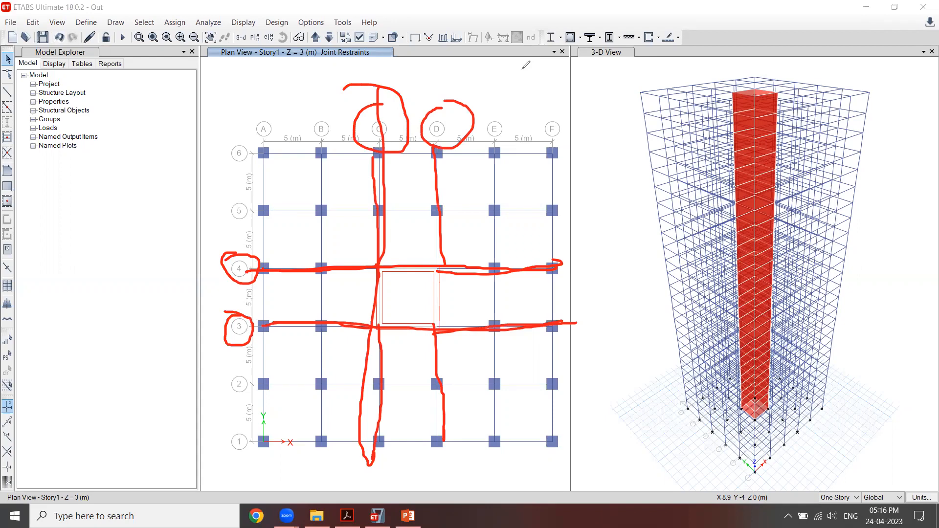
{"action": "key", "text": "e"}
{"action": "left_click_drag", "start_coordinate": [217, 336], "coordinate": [292, 310]}
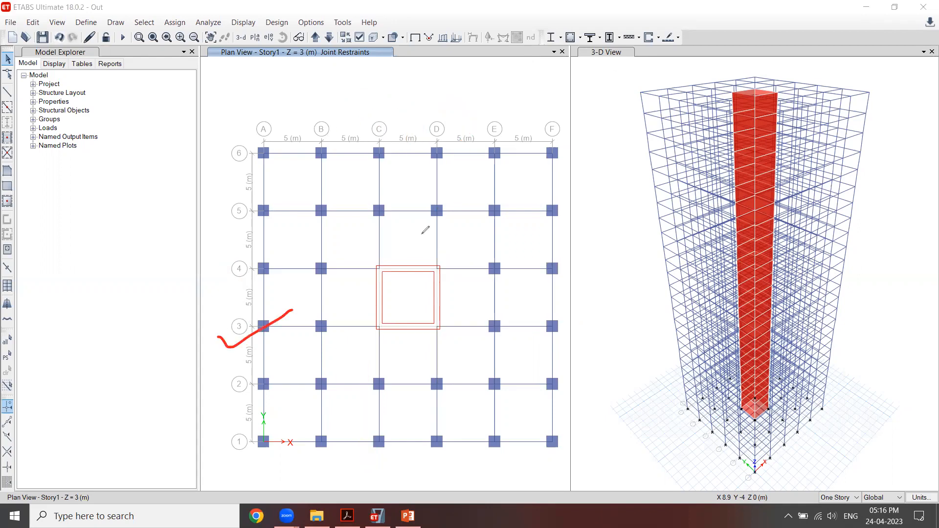
{"action": "key", "text": "Escape"}
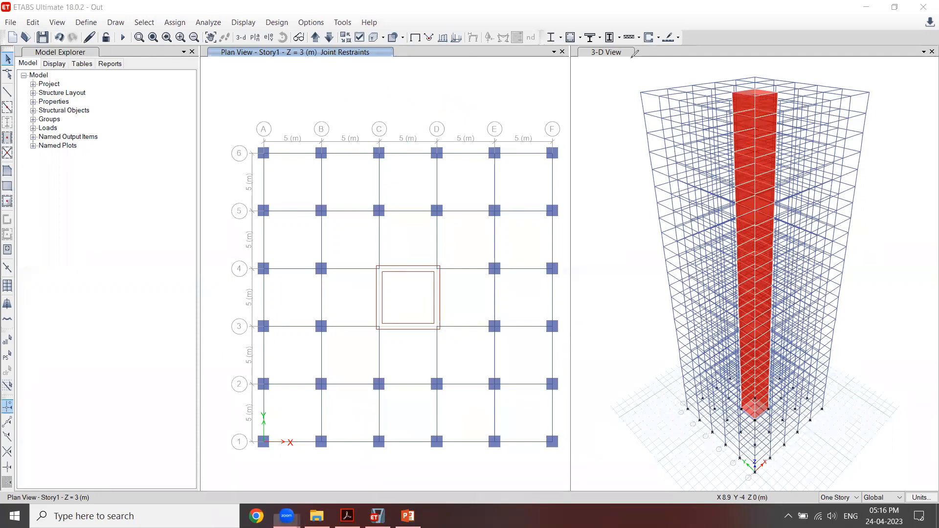
Replace the 3-D view with the elevation view along grid line 3.
{"action": "left_click", "coordinate": [672, 123]}
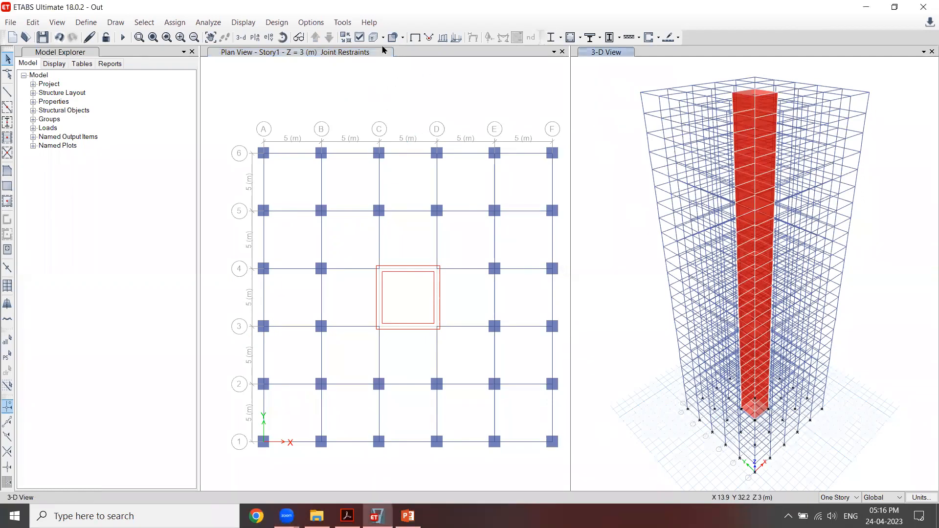
{"action": "left_click", "coordinate": [269, 37]}
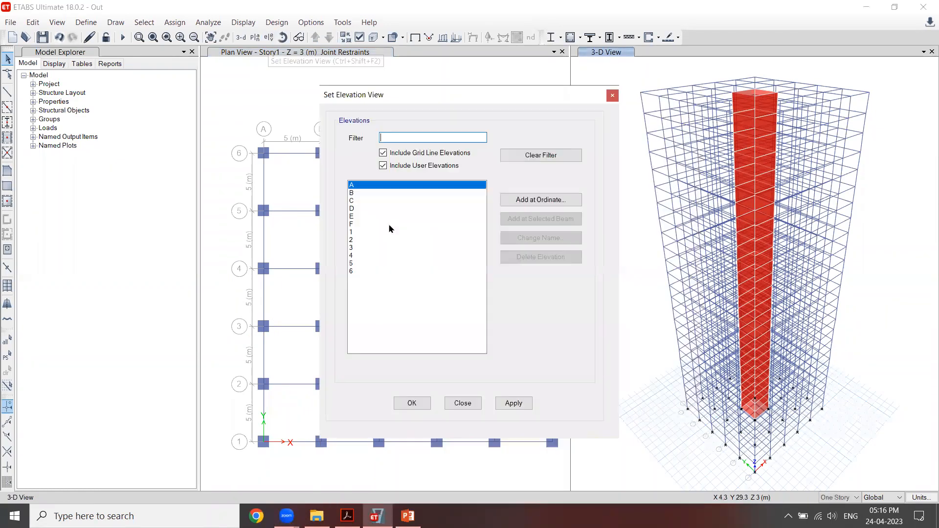
{"action": "left_click", "coordinate": [357, 248]}
{"action": "left_click", "coordinate": [513, 408]}
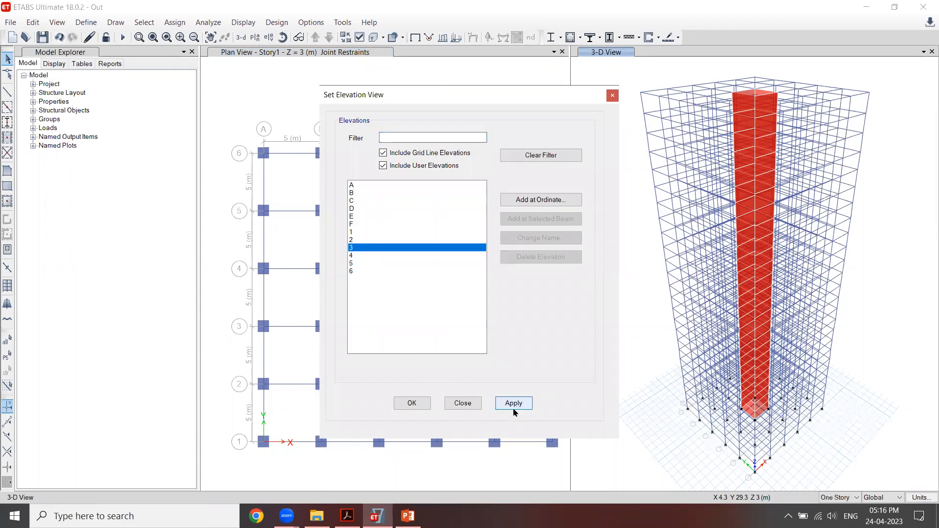
{"action": "left_click", "coordinate": [425, 406]}
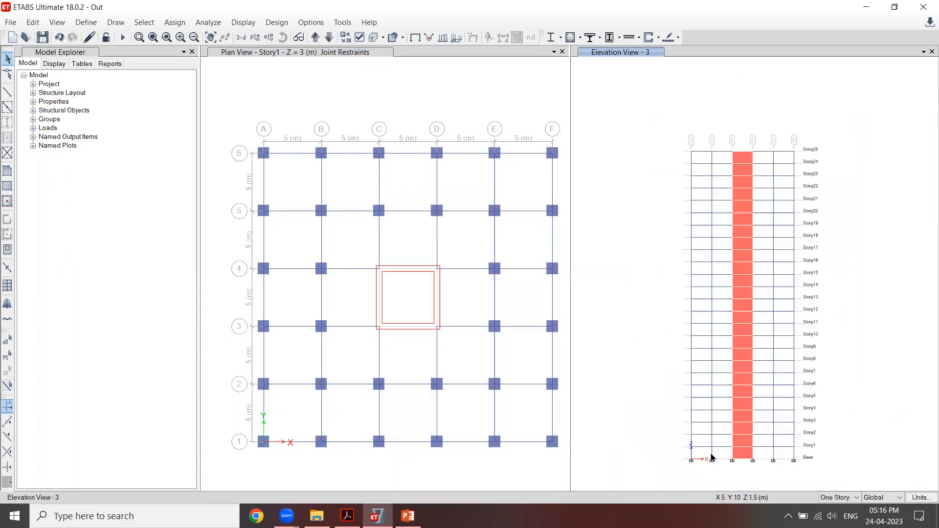
In the grid 3 elevation, set up drawing of beam/column/brace frame objects with the ISB500X500X70 section.
{"action": "left_click", "coordinate": [743, 377]}
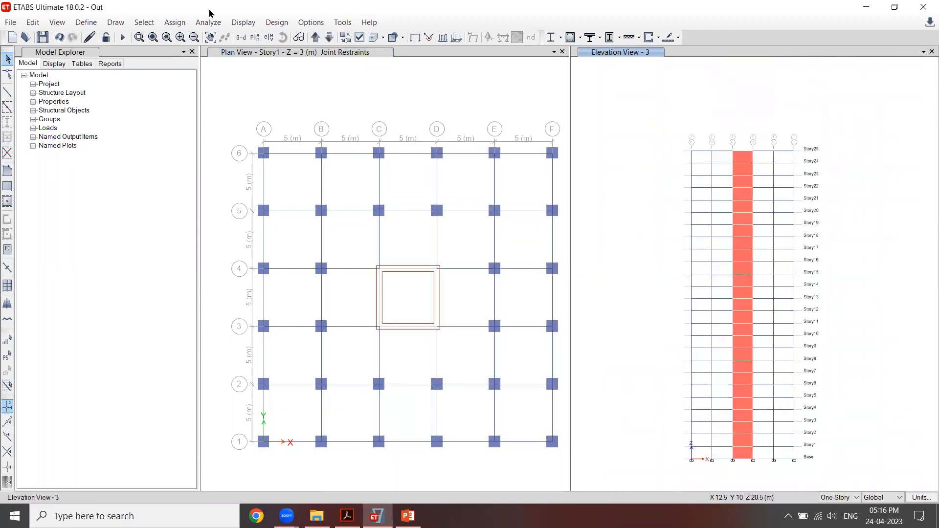
{"action": "left_click", "coordinate": [180, 38]}
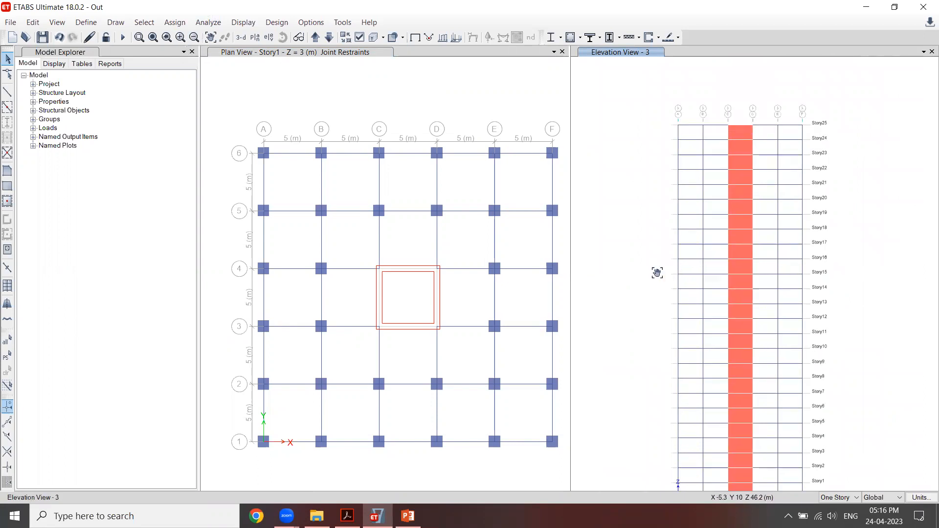
{"action": "middle_click_drag", "start_coordinate": [656, 271], "coordinate": [666, 240]}
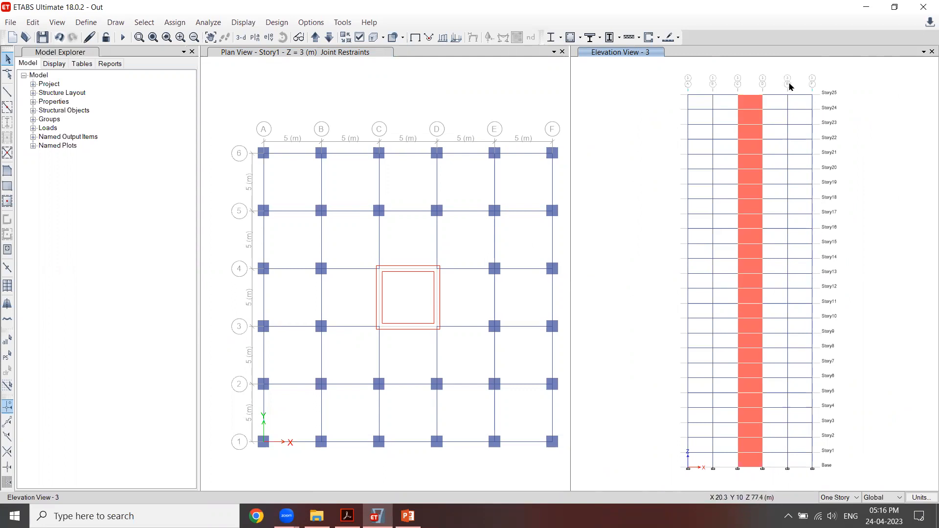
{"action": "left_click", "coordinate": [7, 92]}
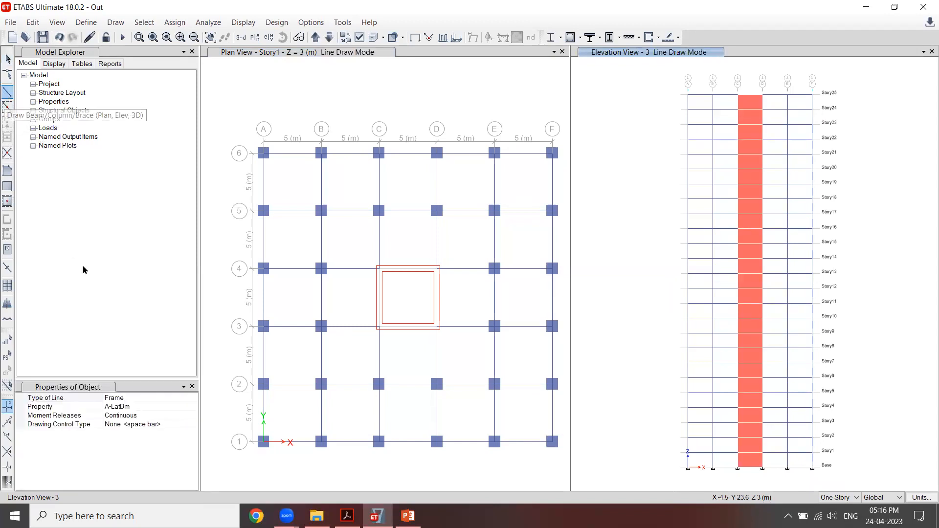
{"action": "left_click", "coordinate": [177, 407]}
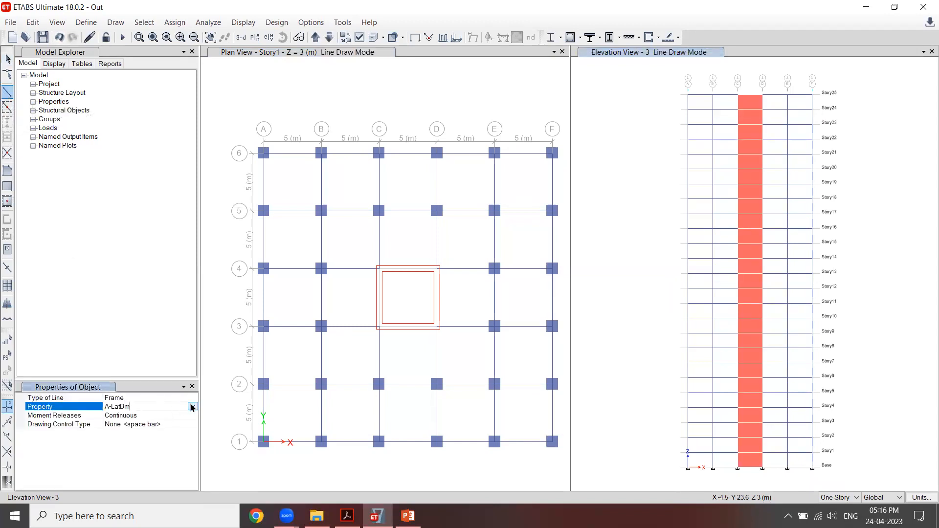
{"action": "left_click", "coordinate": [192, 407]}
{"action": "left_click", "coordinate": [193, 453]}
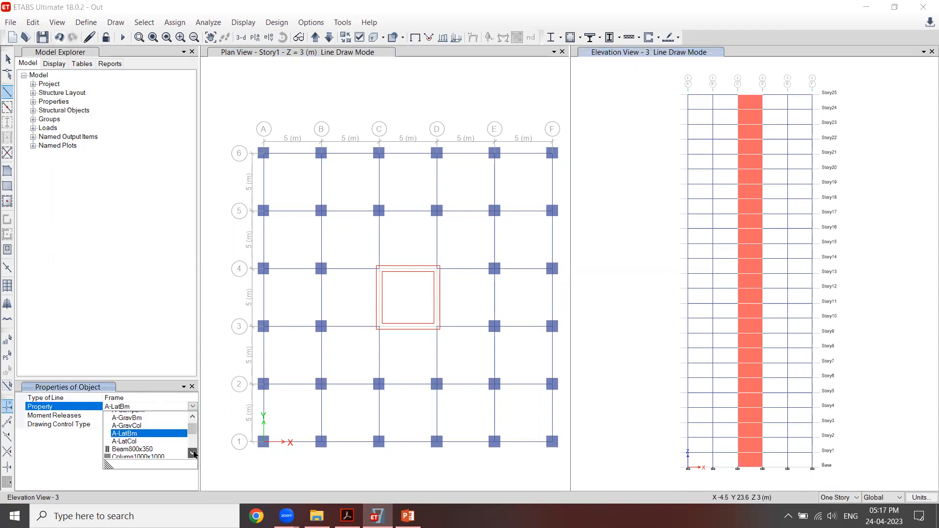
{"action": "scroll", "coordinate": [190, 453], "scroll_direction": "down", "scroll_amount": 1}
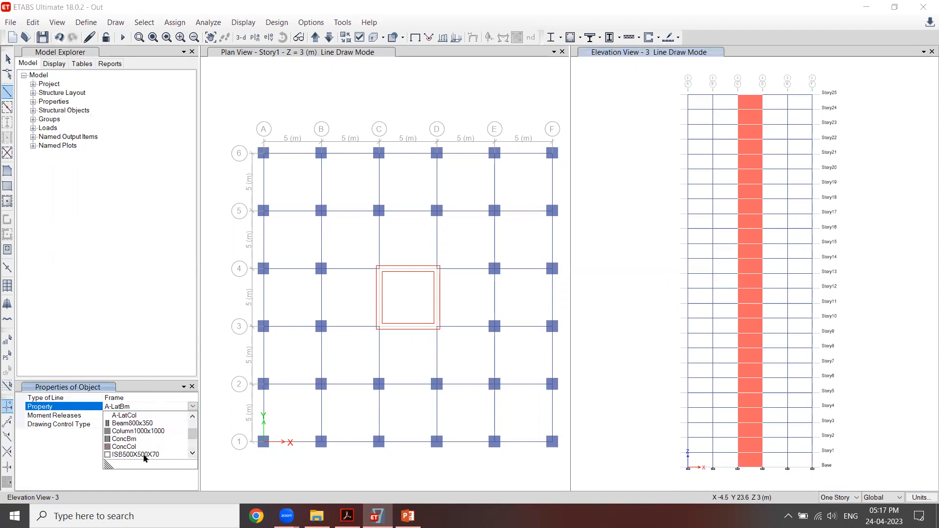
{"action": "left_click", "coordinate": [142, 455]}
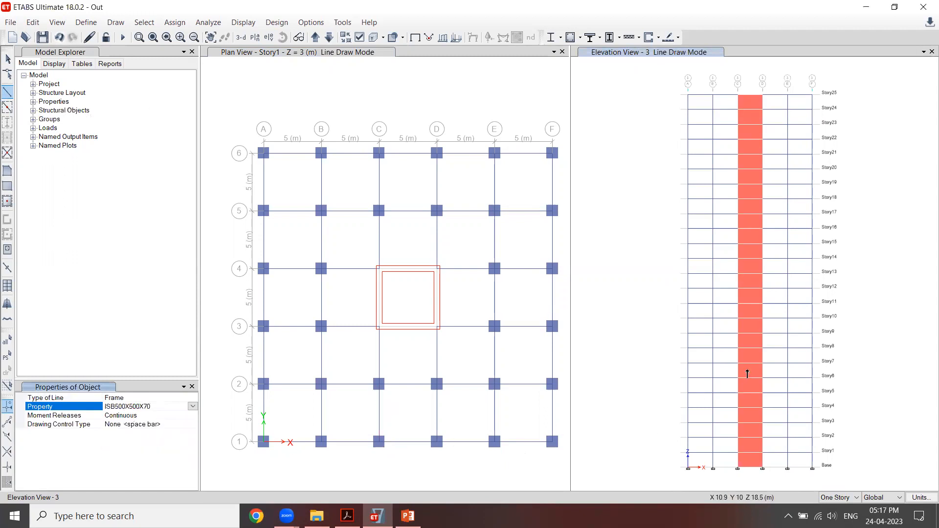
Narrow the Model Explorer and give the grid 3 elevation view more room, enlarged around the middle stories.
{"action": "scroll", "coordinate": [799, 355], "scroll_direction": "up", "scroll_amount": 3}
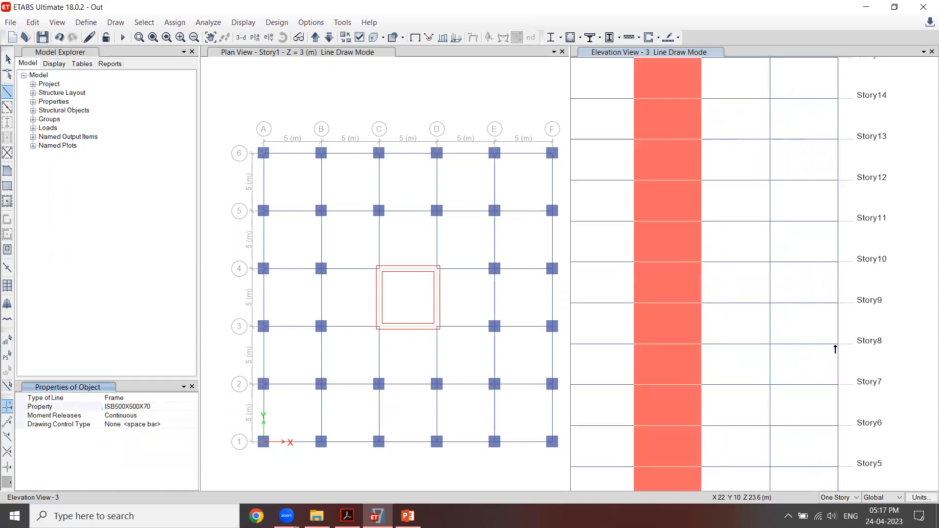
{"action": "middle_click_drag", "start_coordinate": [807, 357], "coordinate": [867, 326]}
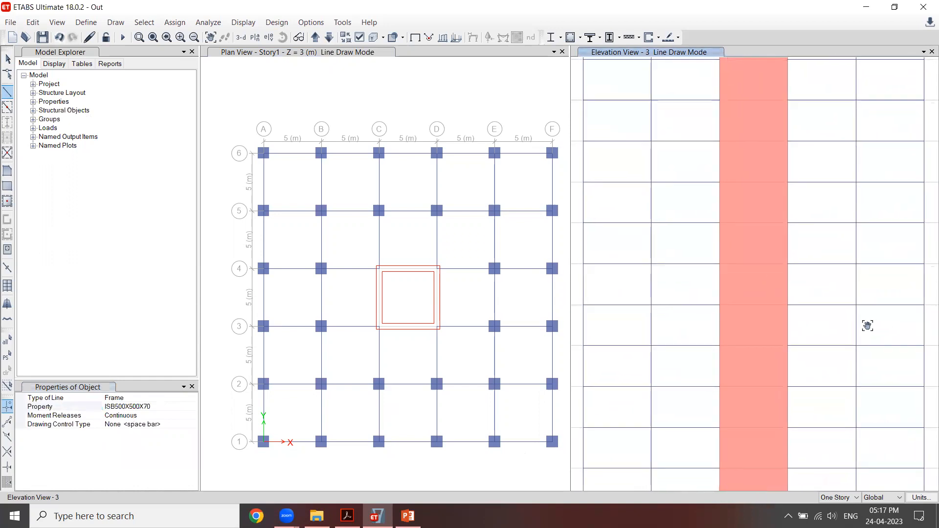
{"action": "left_click_drag", "start_coordinate": [570, 260], "coordinate": [535, 254]}
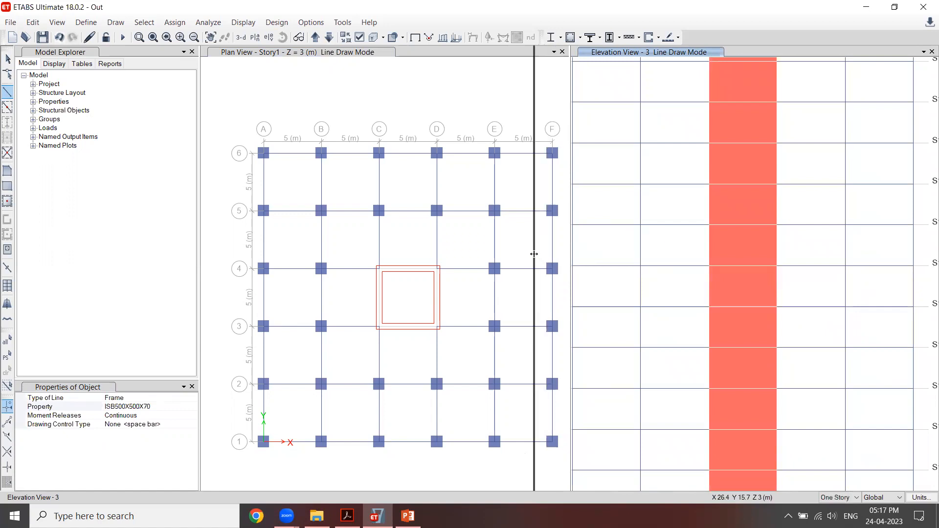
{"action": "left_click", "coordinate": [198, 252]}
{"action": "left_click_drag", "start_coordinate": [199, 253], "coordinate": [110, 253]}
{"action": "scroll", "coordinate": [784, 282], "scroll_direction": "up", "scroll_amount": 3}
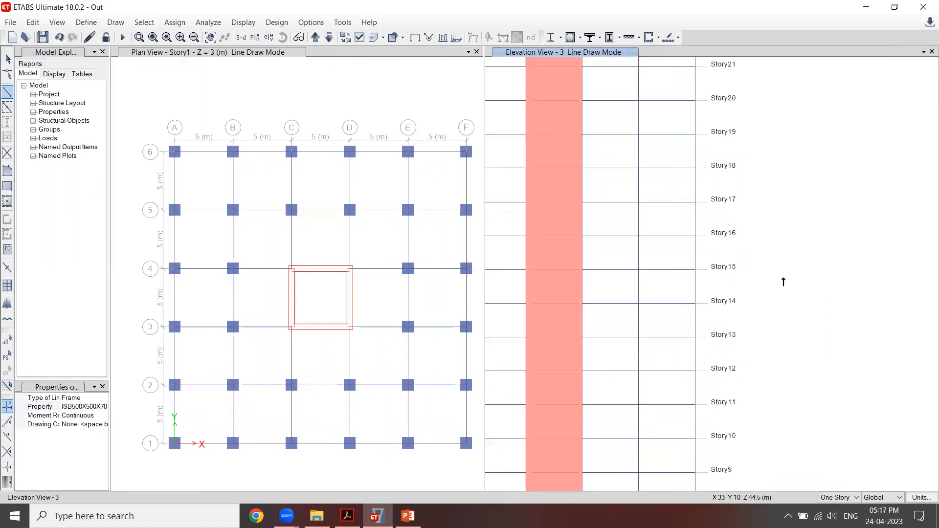
{"action": "middle_click_drag", "start_coordinate": [689, 354], "coordinate": [801, 228]}
{"action": "middle_click_drag", "start_coordinate": [757, 360], "coordinate": [789, 292]}
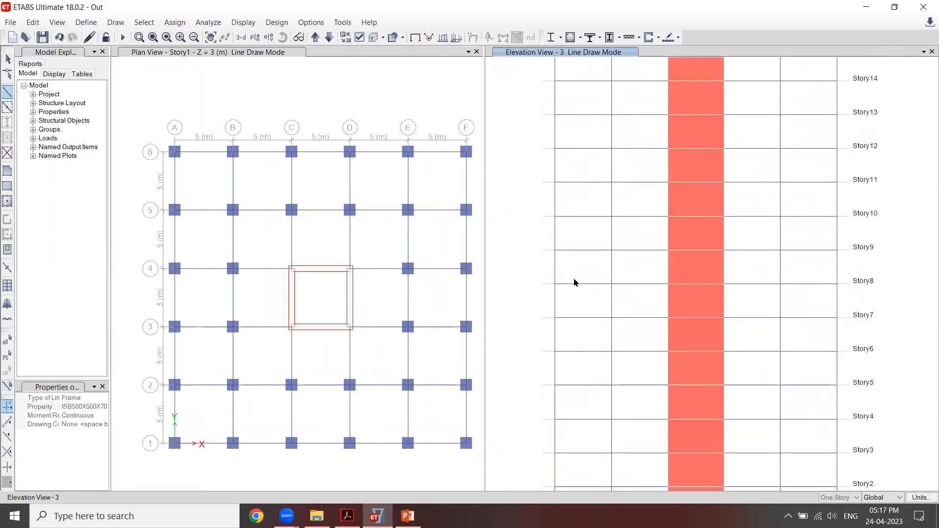
Draw ISB500X500X70 braces on grid 3 from C at Story8 up to B at Story9 and down to A at Story8.
{"action": "left_click", "coordinate": [668, 284]}
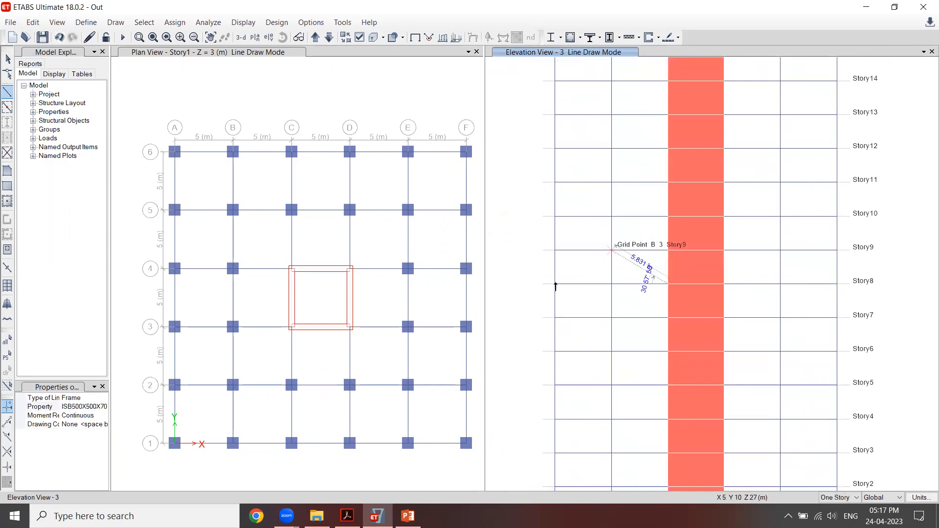
{"action": "left_click", "coordinate": [611, 250]}
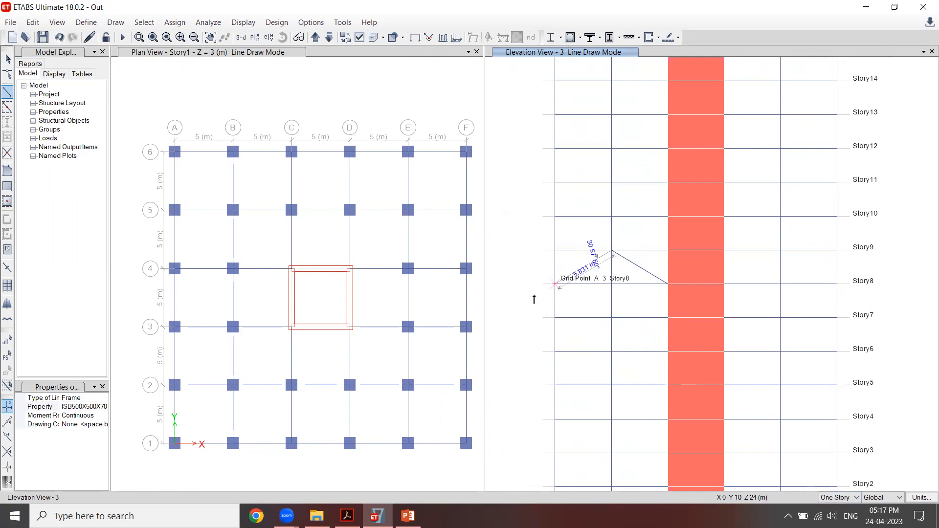
{"action": "double_click", "coordinate": [555, 284]}
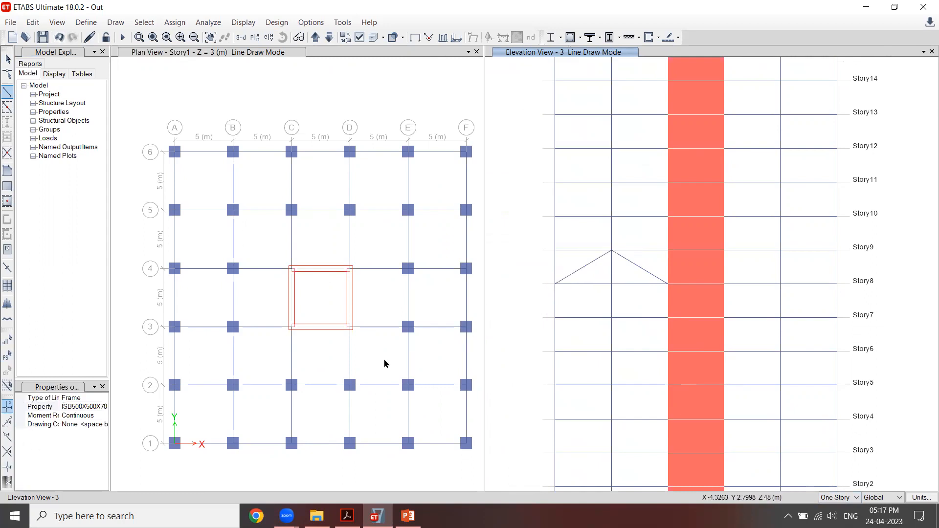
{"action": "left_click", "coordinate": [556, 283]}
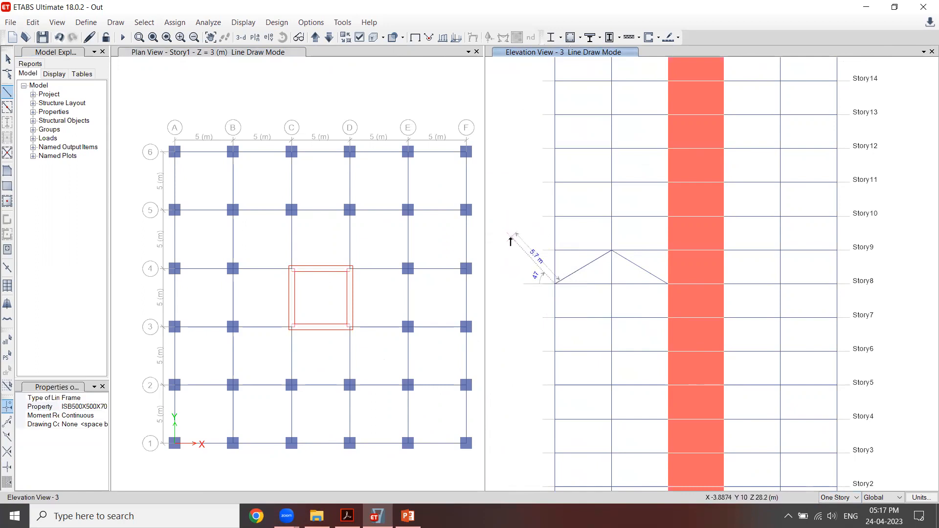
{"action": "key", "text": "Escape"}
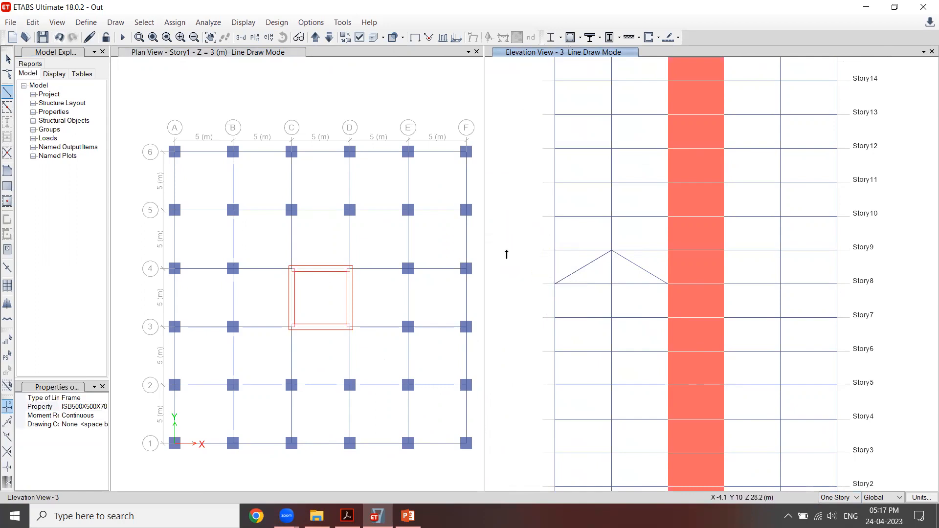
Complete the X-bracing by drawing braces from A at Story9 down to B at Story8 and up to C at Story9.
{"action": "left_click", "coordinate": [555, 250]}
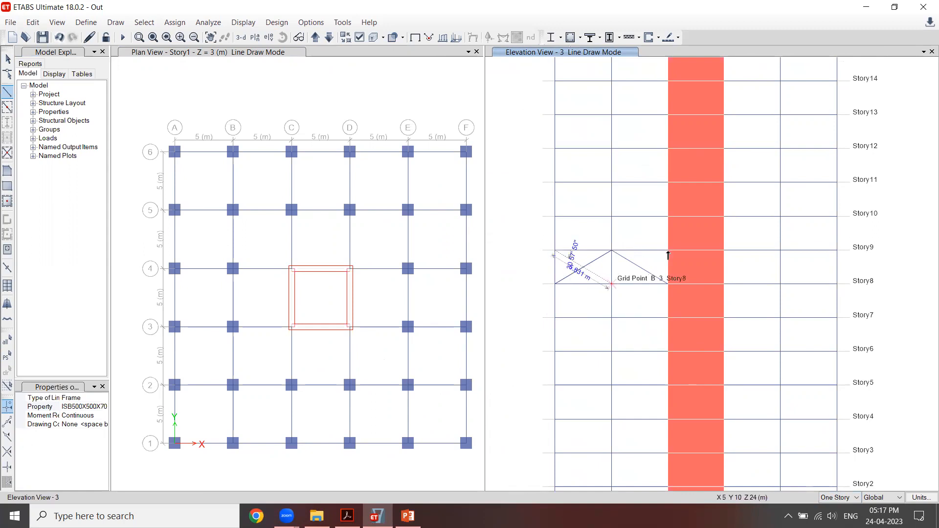
{"action": "left_click", "coordinate": [611, 284]}
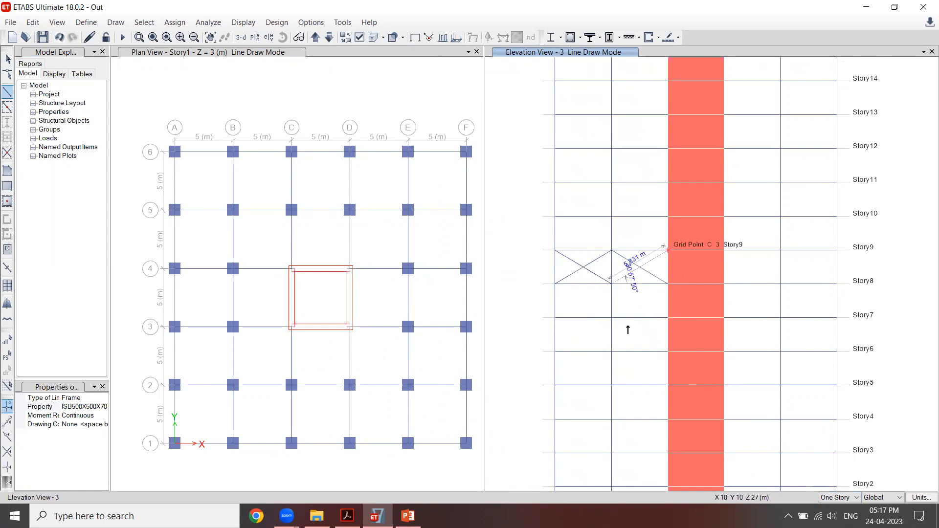
{"action": "double_click", "coordinate": [638, 302]}
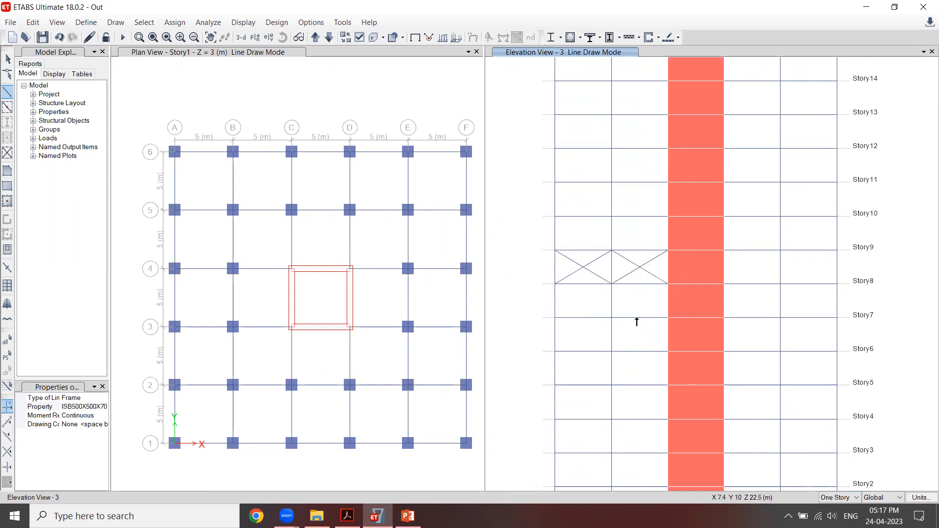
Draw matching X-braces between Story8 and Story9 in bays D-E and E-F of grid 3, and leave drawing mode.
{"action": "left_click", "coordinate": [723, 251]}
{"action": "double_click", "coordinate": [836, 254]}
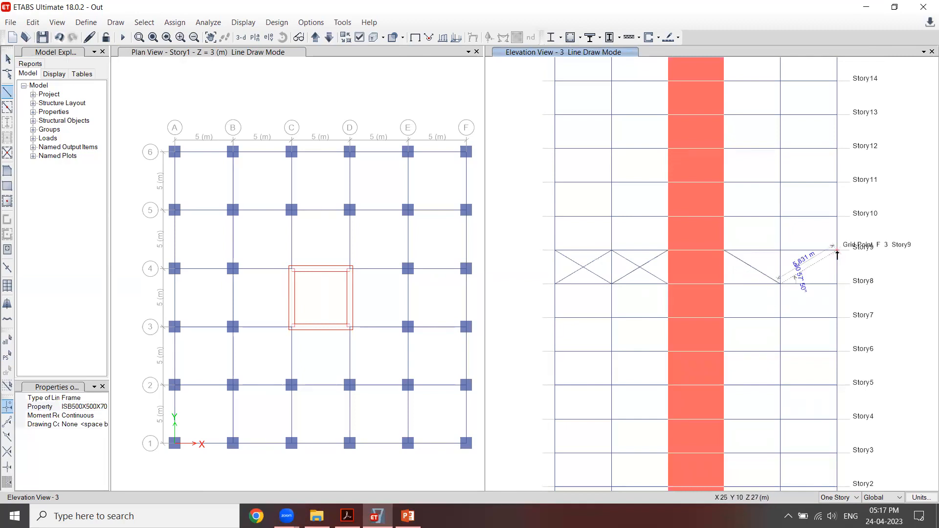
{"action": "double_click", "coordinate": [871, 259]}
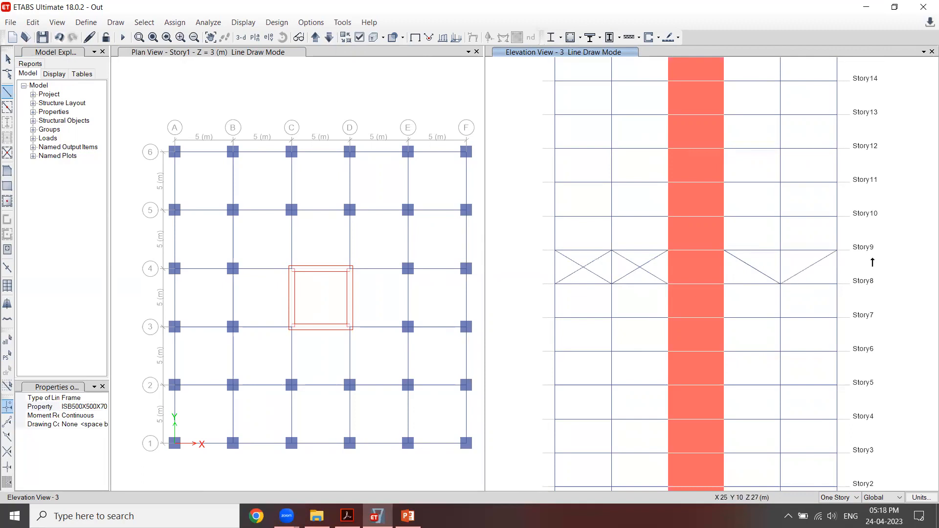
{"action": "left_click", "coordinate": [835, 283]}
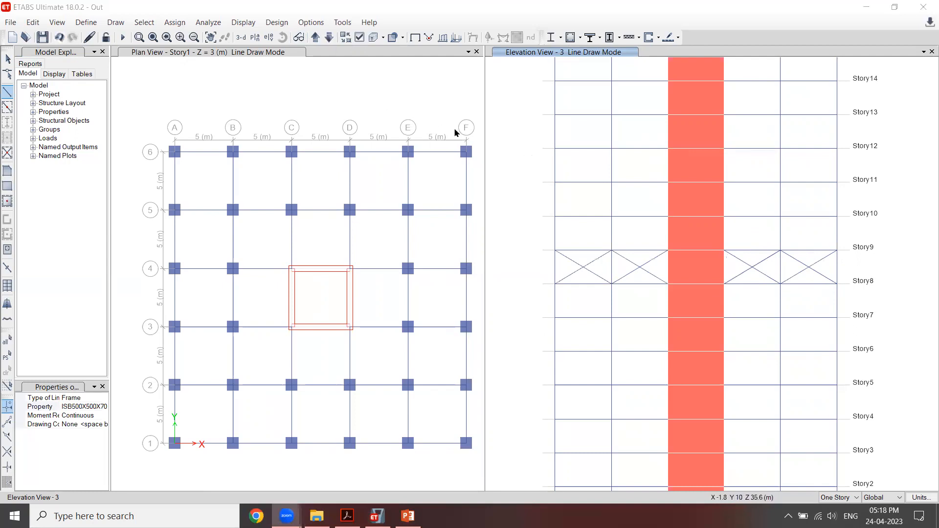
{"action": "left_click", "coordinate": [7, 60]}
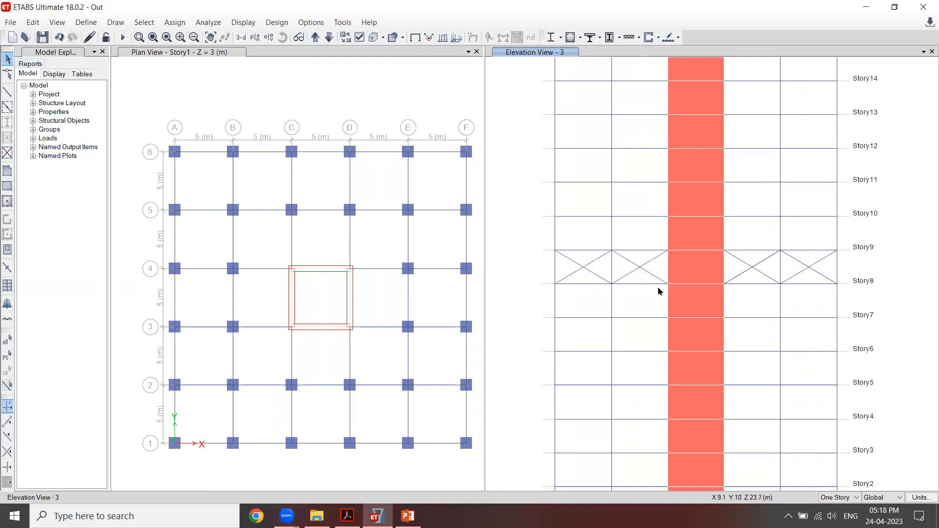
Select all frame objects that have the ISB500X500X70 section by their frame property.
{"action": "scroll", "coordinate": [658, 289], "scroll_direction": "down", "scroll_amount": 3}
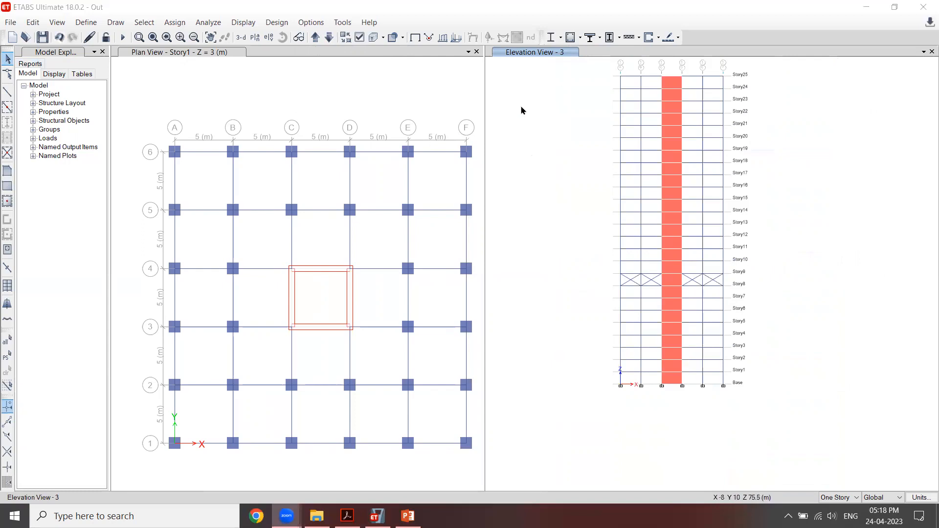
{"action": "left_click", "coordinate": [146, 22]}
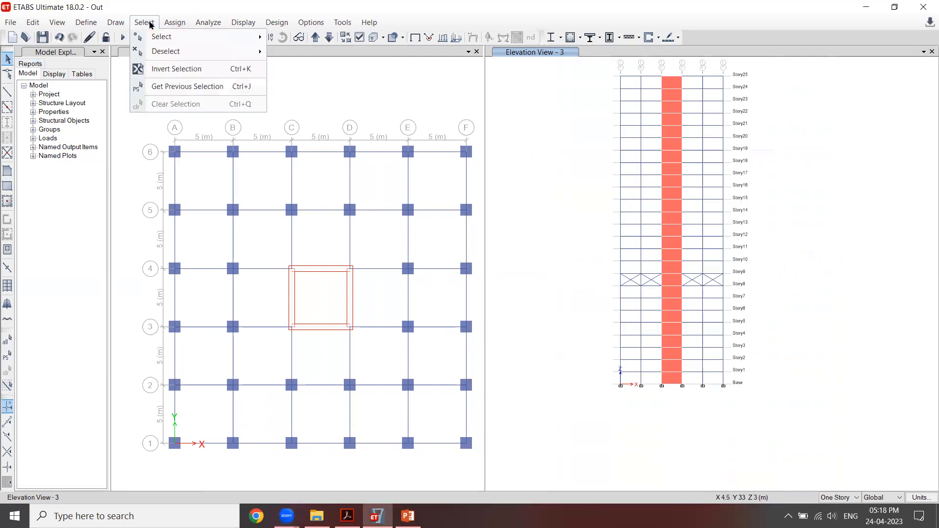
{"action": "mouse_move", "coordinate": [156, 40]}
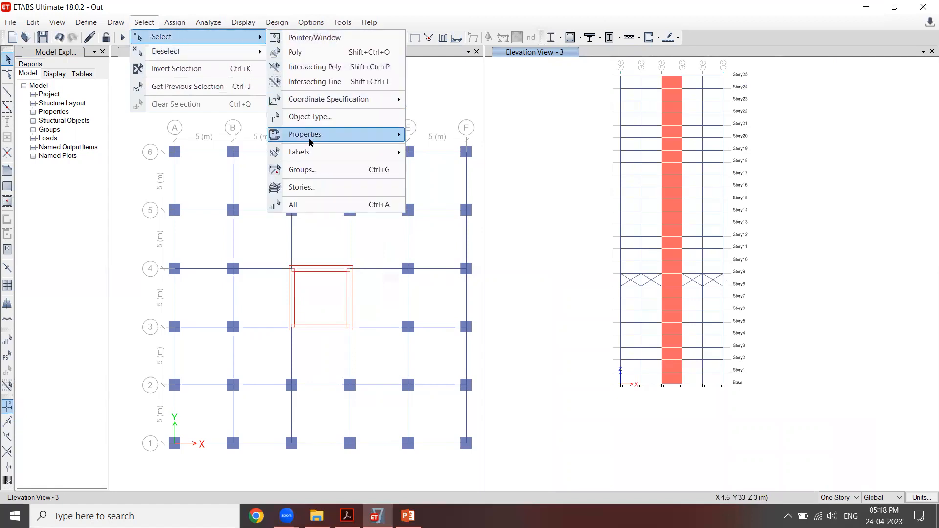
{"action": "mouse_move", "coordinate": [309, 142]}
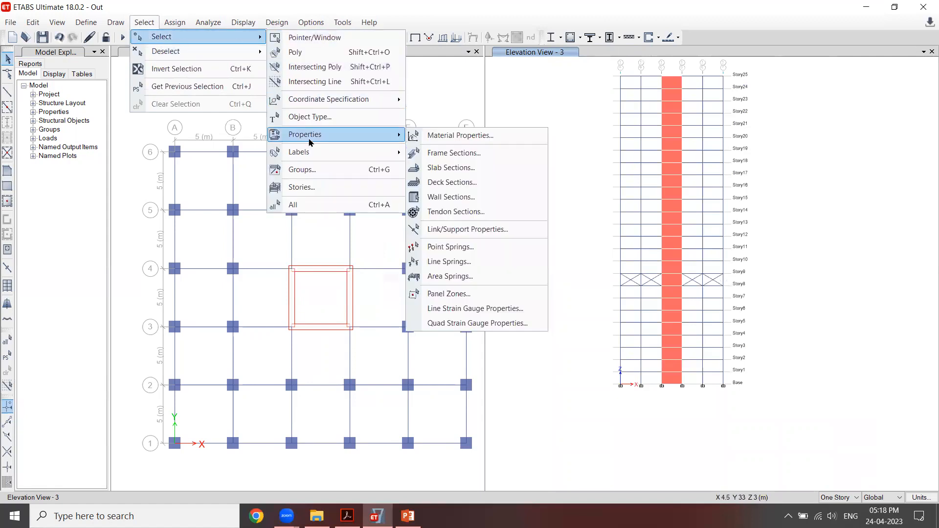
{"action": "left_click", "coordinate": [446, 154]}
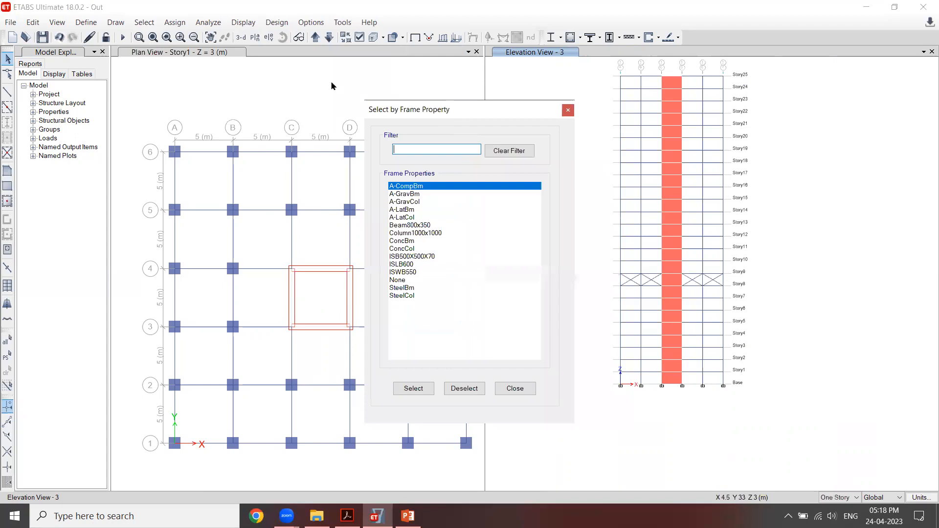
{"action": "left_click", "coordinate": [287, 230]}
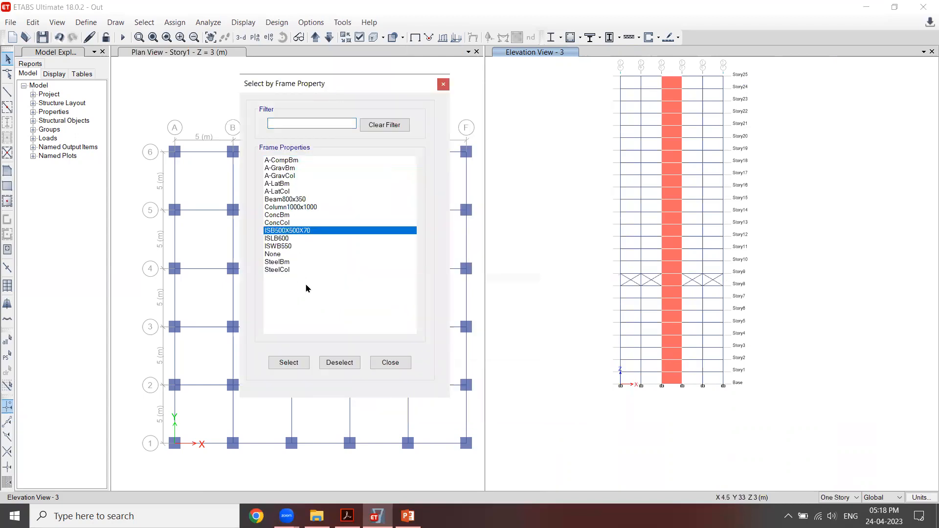
{"action": "left_click", "coordinate": [289, 362]}
{"action": "left_click", "coordinate": [389, 363]}
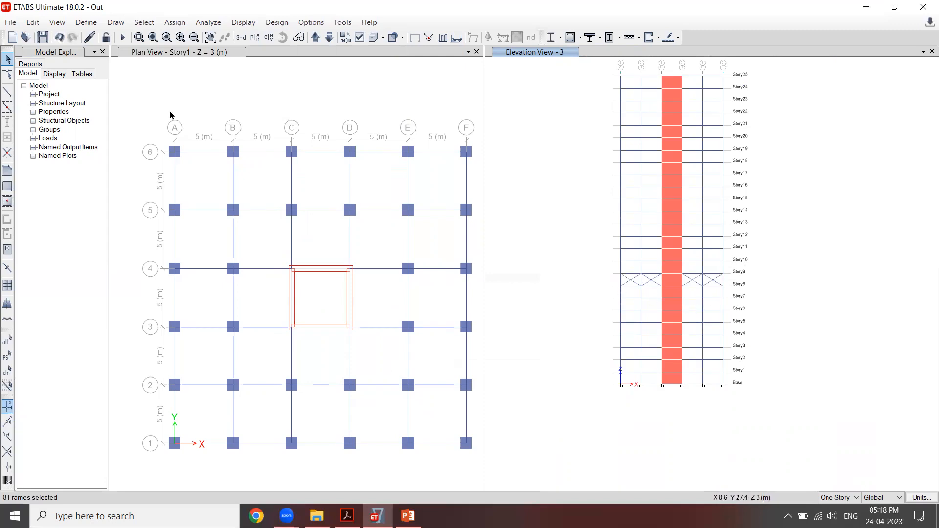
Start replicating the selected braces by story and choose Story17 as the target story.
{"action": "left_click", "coordinate": [32, 23]}
{"action": "left_click", "coordinate": [61, 216]}
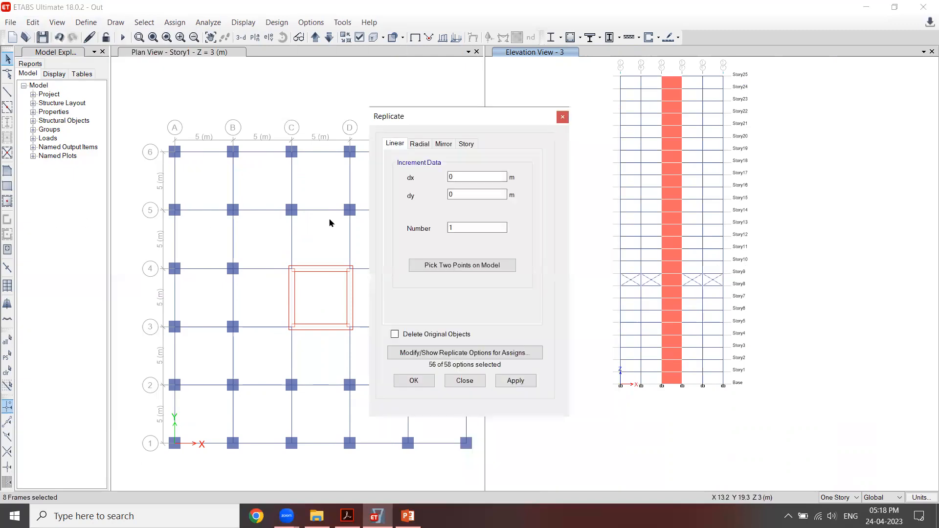
{"action": "left_click", "coordinate": [466, 144]}
{"action": "left_click_drag", "start_coordinate": [517, 200], "coordinate": [524, 226]}
{"action": "left_click", "coordinate": [446, 209]}
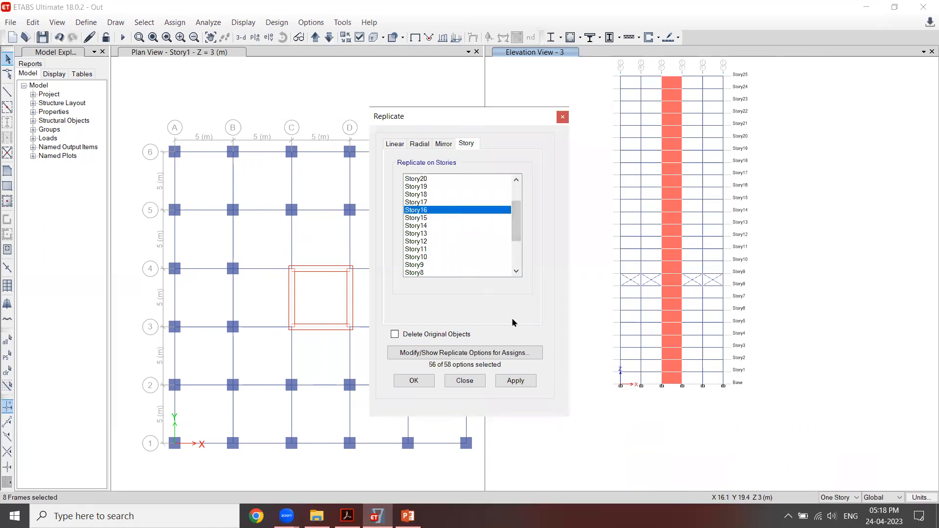
{"action": "left_click", "coordinate": [516, 380]}
{"action": "left_click", "coordinate": [446, 202]}
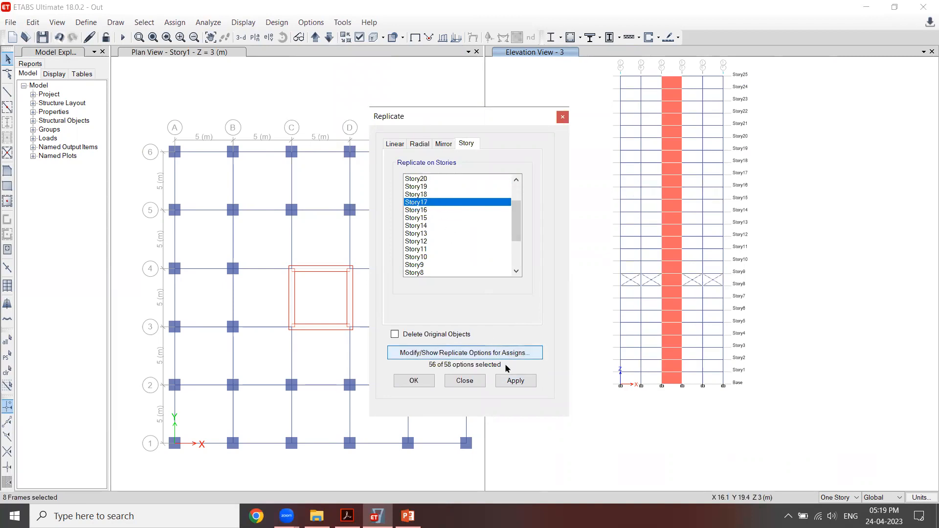
{"action": "left_click", "coordinate": [510, 381]}
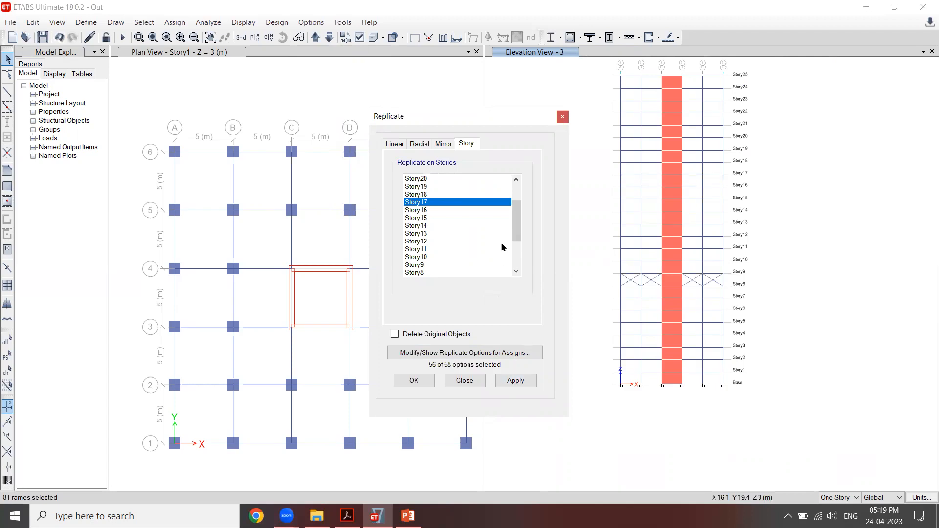
Add Story25 to the target stories and replicate the braces onto Story17 and Story25.
{"action": "left_click_drag", "start_coordinate": [516, 222], "coordinate": [521, 200]}
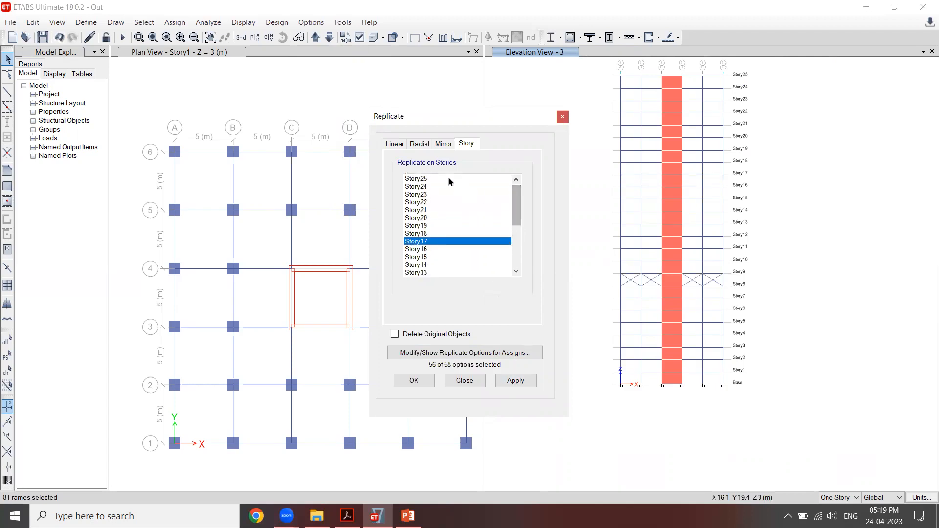
{"action": "left_click", "coordinate": [448, 179], "text": "ctrl"}
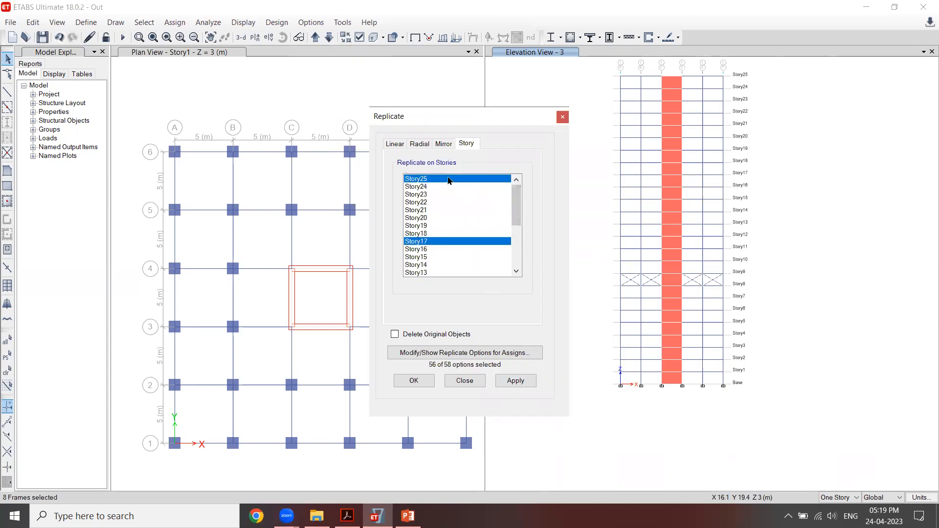
{"action": "left_click", "coordinate": [518, 381]}
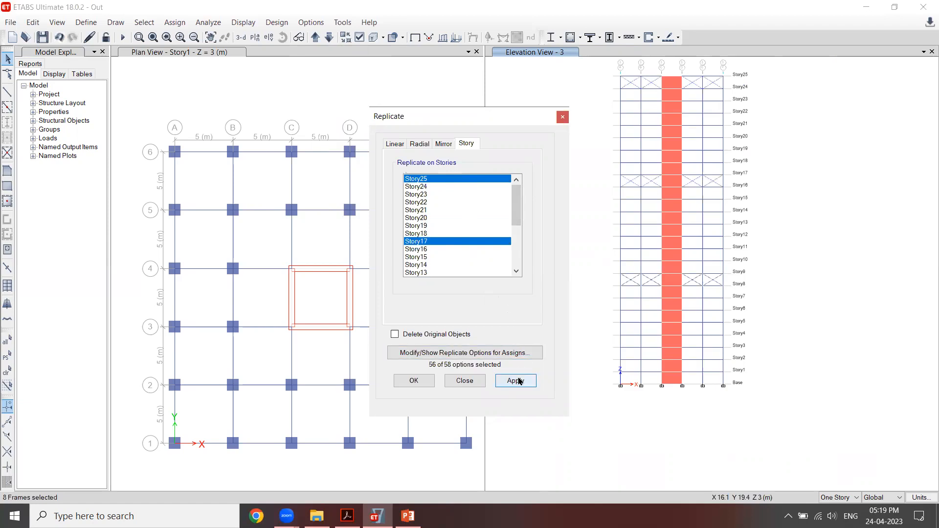
{"action": "left_click", "coordinate": [518, 381]}
{"action": "left_click", "coordinate": [414, 381]}
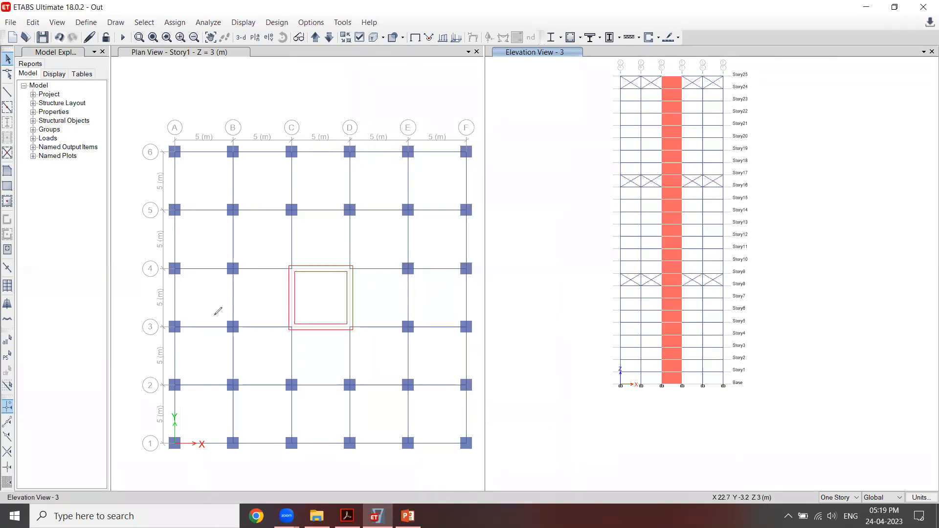
{"action": "mouse_move", "coordinate": [450, 332]}
{"action": "left_mouse_down"}
{"action": "mouse_move", "coordinate": [252, 306]}
{"action": "mouse_move", "coordinate": [188, 327]}
{"action": "left_mouse_up"}
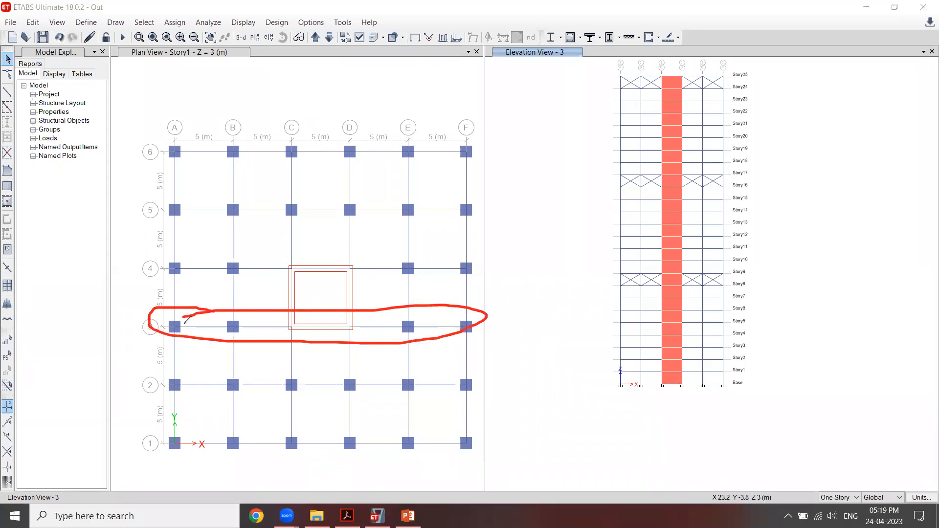
{"action": "mouse_move", "coordinate": [146, 325]}
{"action": "left_mouse_down"}
{"action": "mouse_move", "coordinate": [147, 268]}
{"action": "mouse_move", "coordinate": [126, 263]}
{"action": "left_mouse_up"}
{"action": "mouse_move", "coordinate": [201, 247]}
{"action": "left_mouse_down"}
{"action": "mouse_move", "coordinate": [235, 284]}
{"action": "mouse_move", "coordinate": [484, 283]}
{"action": "mouse_move", "coordinate": [205, 234]}
{"action": "mouse_move", "coordinate": [186, 248]}
{"action": "left_mouse_up"}
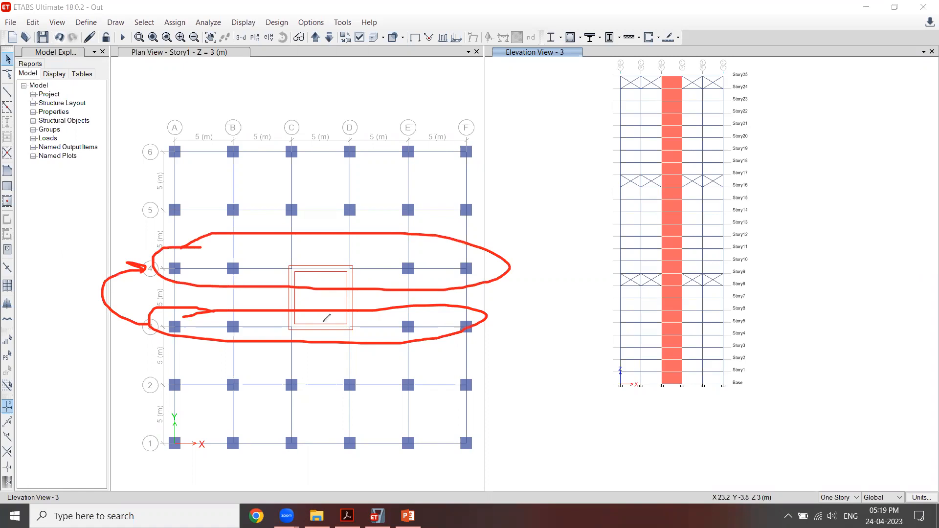
{"action": "left_click_drag", "start_coordinate": [121, 328], "coordinate": [148, 323]}
{"action": "left_click_drag", "start_coordinate": [122, 279], "coordinate": [152, 268]}
{"action": "mouse_move", "coordinate": [292, 108]}
{"action": "left_mouse_down"}
{"action": "mouse_move", "coordinate": [298, 371]}
{"action": "mouse_move", "coordinate": [330, 335]}
{"action": "left_mouse_up"}
{"action": "left_click_drag", "start_coordinate": [358, 97], "coordinate": [364, 476]}
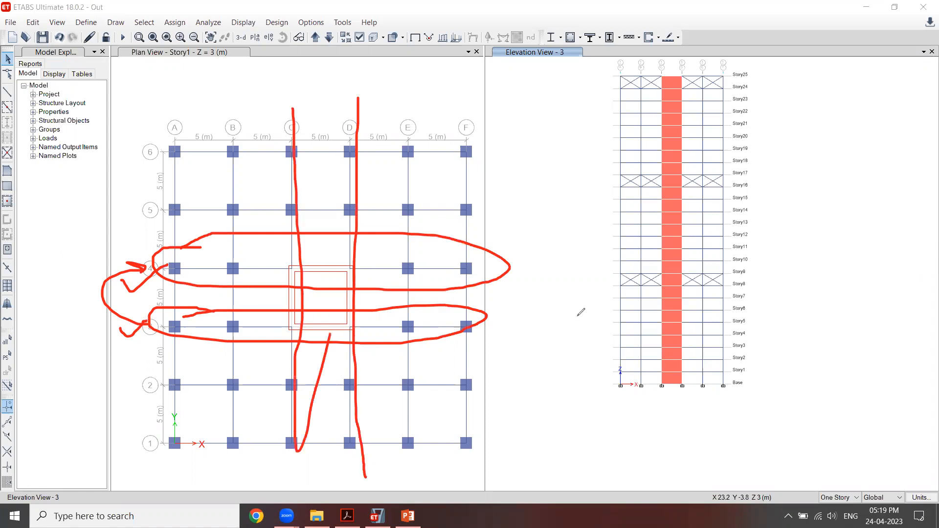
{"action": "mouse_move", "coordinate": [231, 313]}
{"action": "left_mouse_down"}
{"action": "mouse_move", "coordinate": [140, 328]}
{"action": "mouse_move", "coordinate": [465, 347]}
{"action": "mouse_move", "coordinate": [304, 302]}
{"action": "mouse_move", "coordinate": [181, 309]}
{"action": "left_mouse_up"}
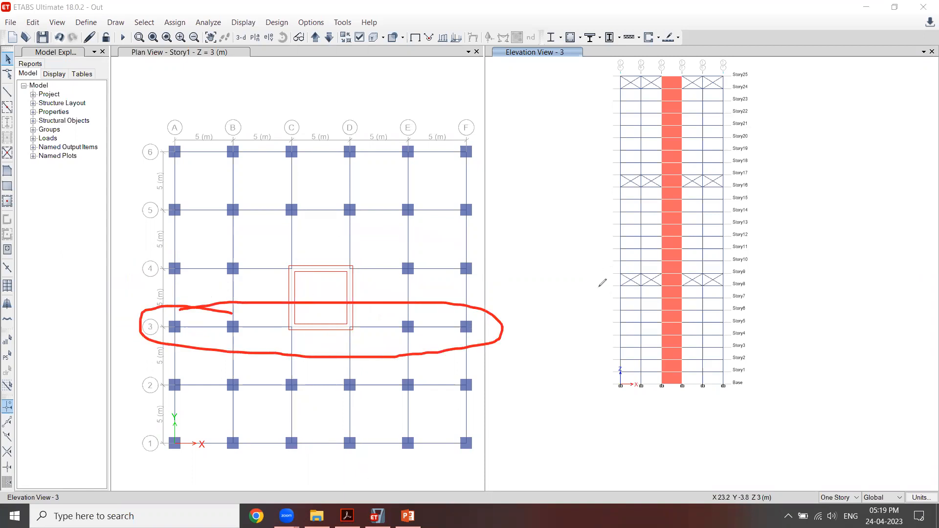
{"action": "left_click_drag", "start_coordinate": [593, 278], "coordinate": [633, 267]}
{"action": "left_click_drag", "start_coordinate": [587, 182], "coordinate": [624, 162]}
{"action": "left_click_drag", "start_coordinate": [596, 80], "coordinate": [640, 60]}
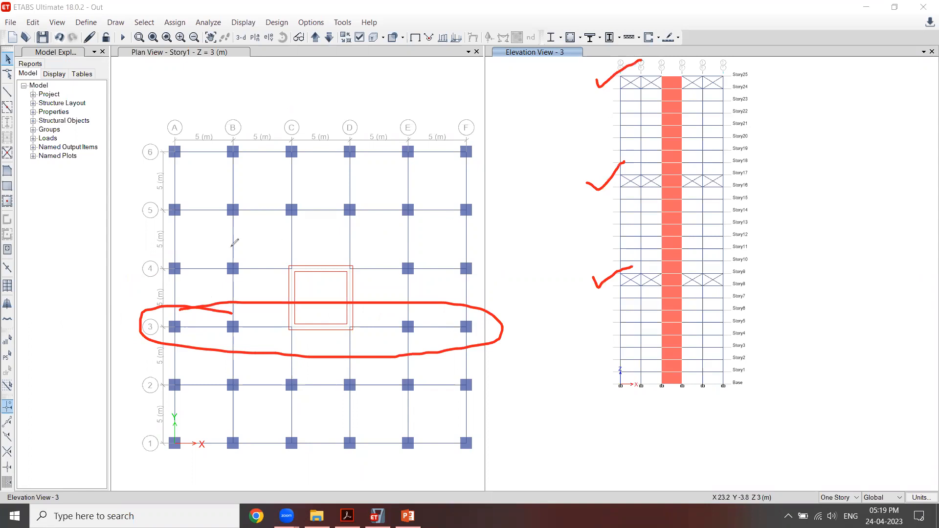
{"action": "mouse_move", "coordinate": [161, 257]}
{"action": "left_mouse_down"}
{"action": "mouse_move", "coordinate": [496, 269]}
{"action": "mouse_move", "coordinate": [160, 270]}
{"action": "left_mouse_up"}
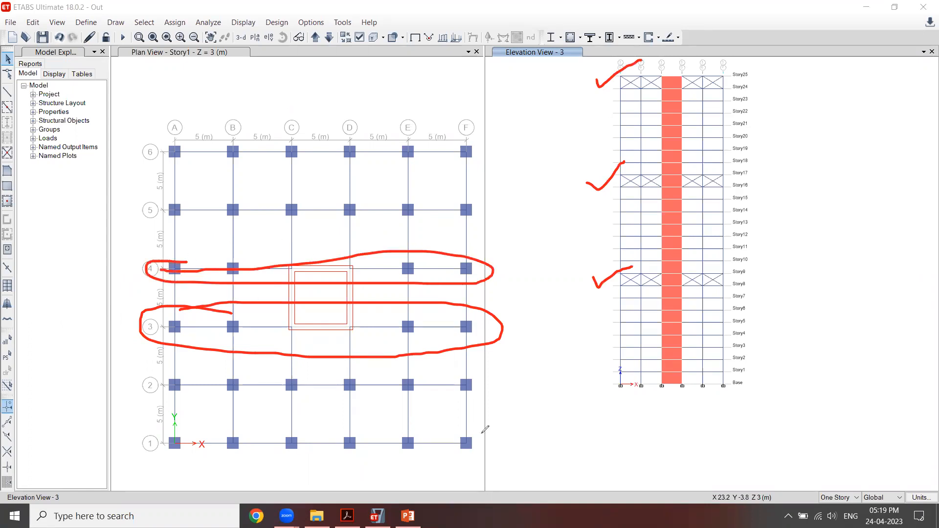
{"action": "left_click", "coordinate": [615, 50]}
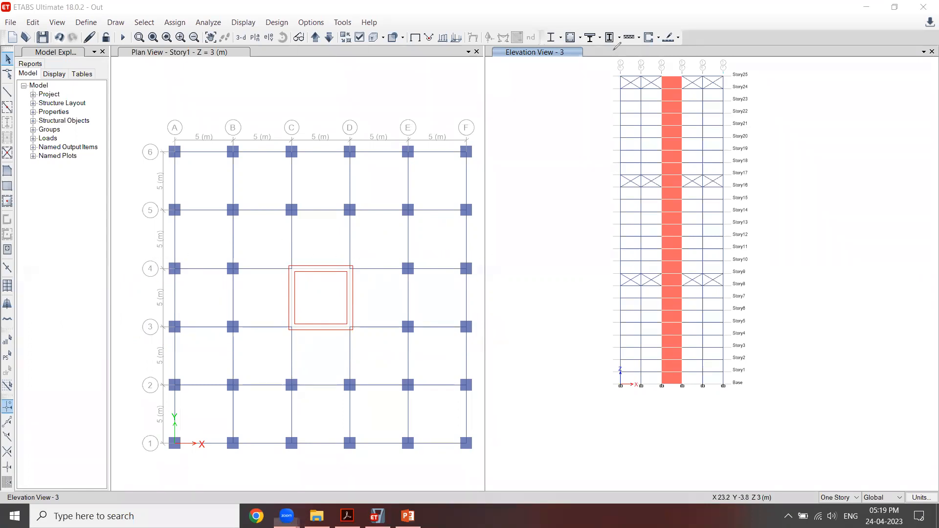
Select all frames on grid 3 that have the ISB500X500X70 section by their frame property.
{"action": "left_click", "coordinate": [142, 25]}
{"action": "mouse_move", "coordinate": [161, 37]}
{"action": "mouse_move", "coordinate": [353, 134]}
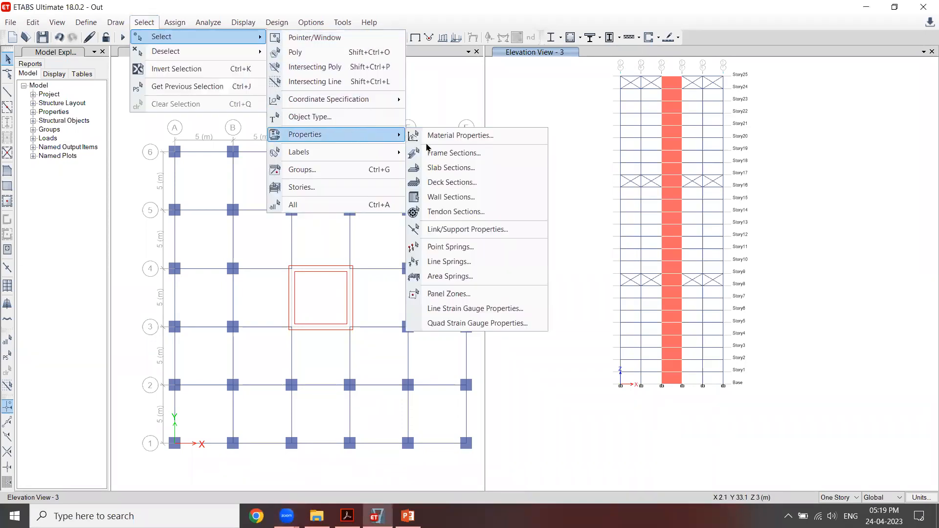
{"action": "left_click", "coordinate": [452, 156]}
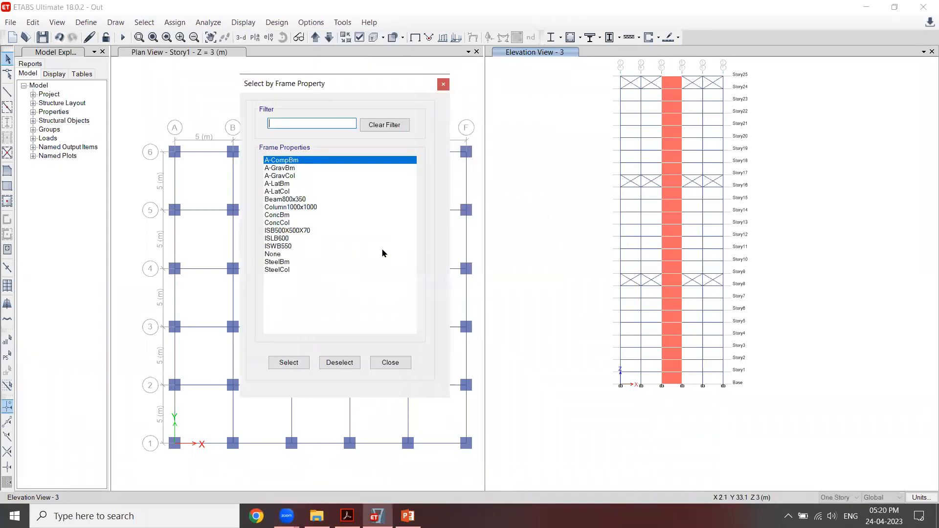
{"action": "left_click", "coordinate": [291, 231]}
{"action": "left_click", "coordinate": [290, 362]}
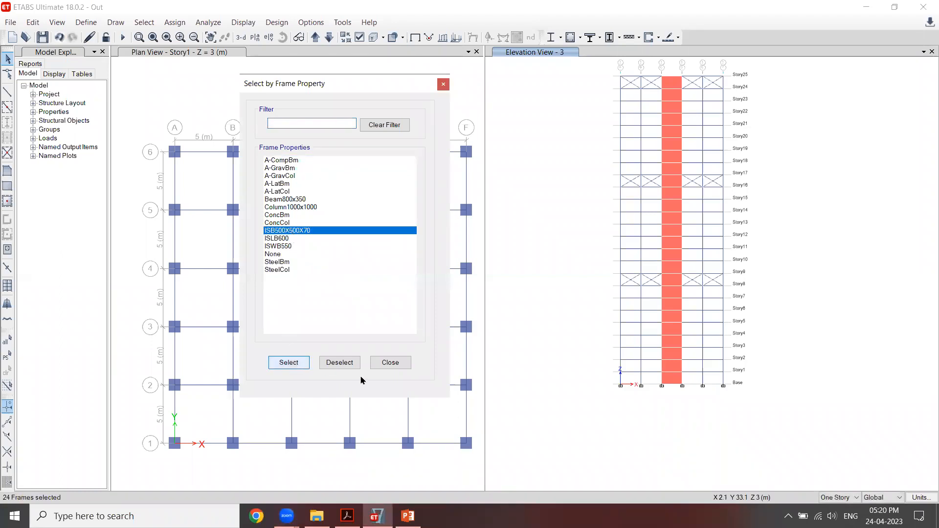
{"action": "left_click", "coordinate": [391, 366]}
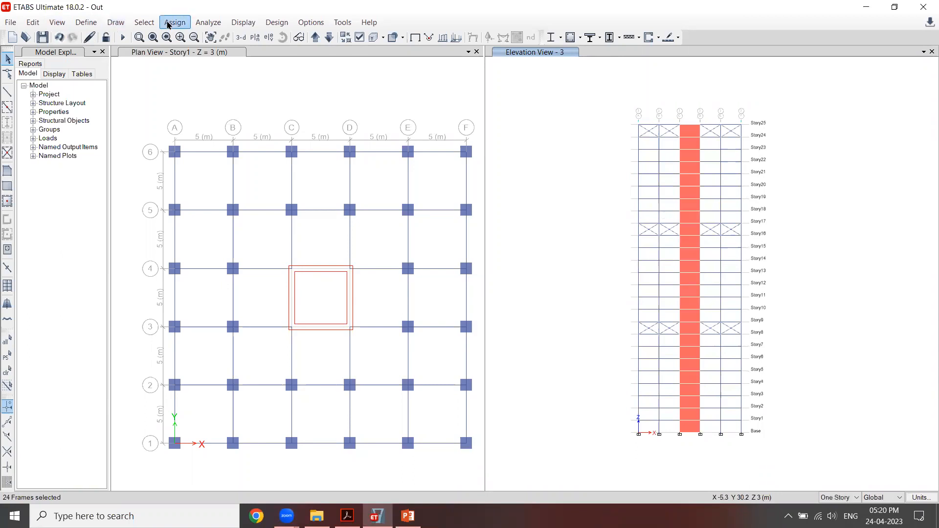
Set up a linear replication of the selected braces with dy 5 m and switch the elevation view to grid 4.
{"action": "left_click", "coordinate": [32, 22]}
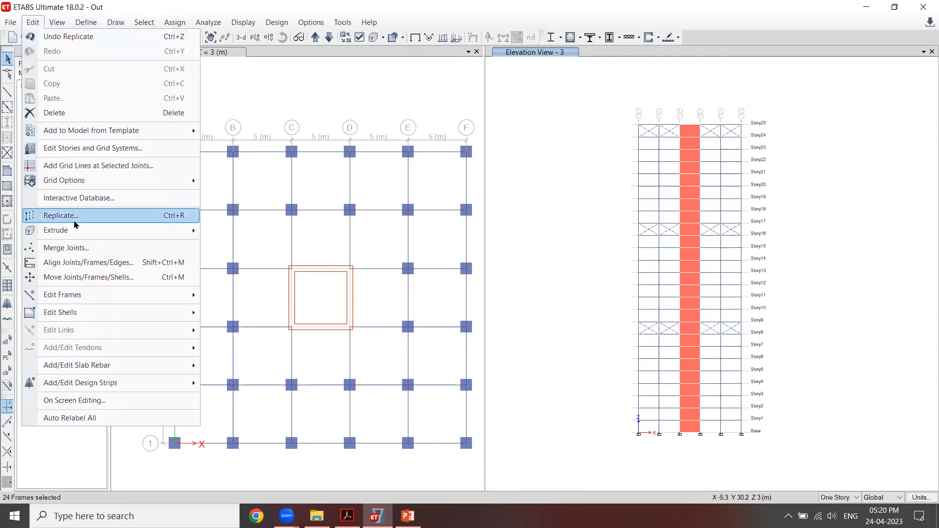
{"action": "left_click", "coordinate": [96, 218]}
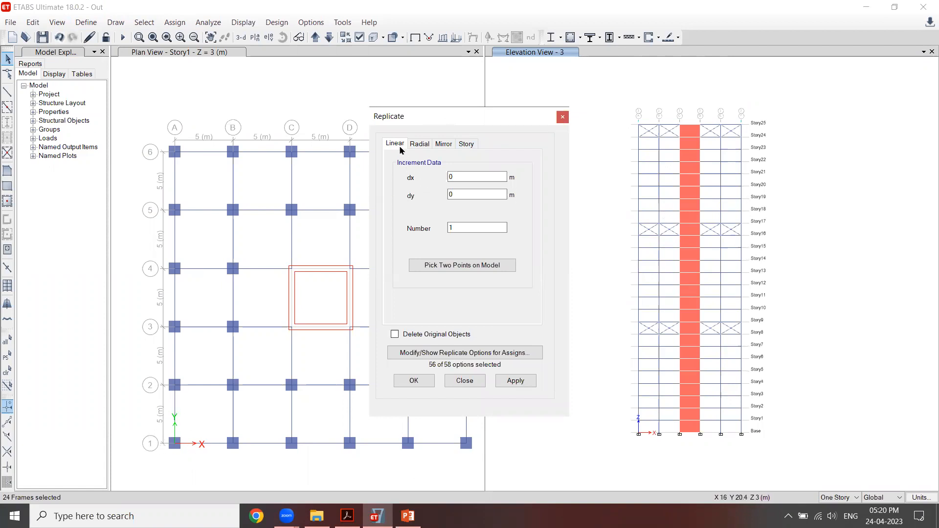
{"action": "double_click", "coordinate": [467, 194]}
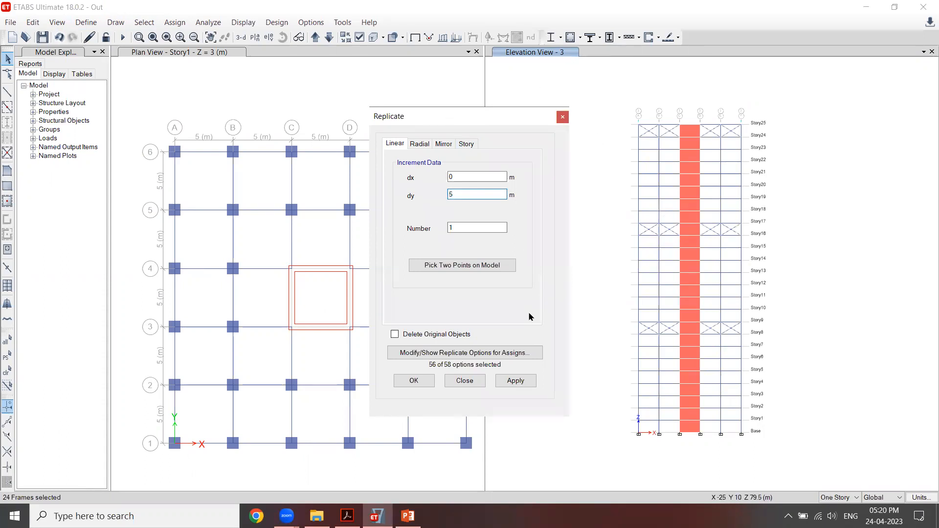
{"action": "left_click", "coordinate": [522, 381]}
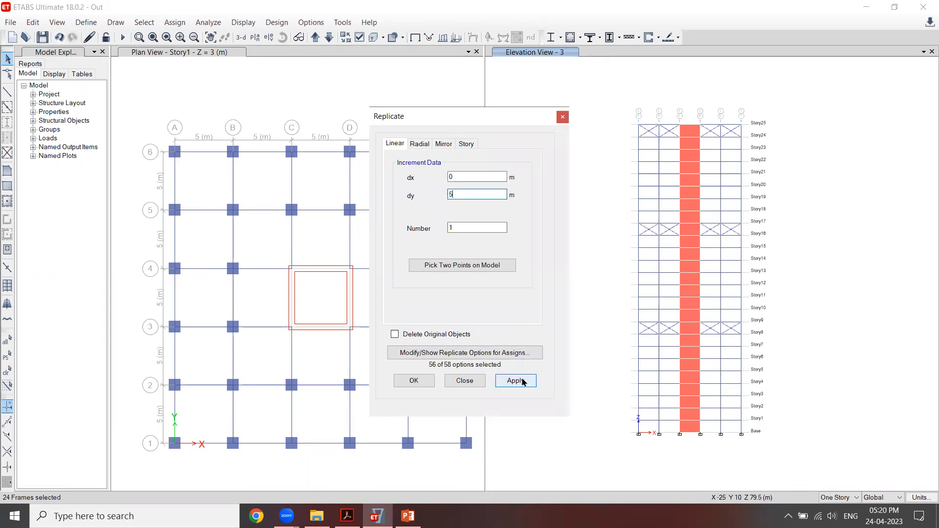
{"action": "left_click", "coordinate": [565, 53]}
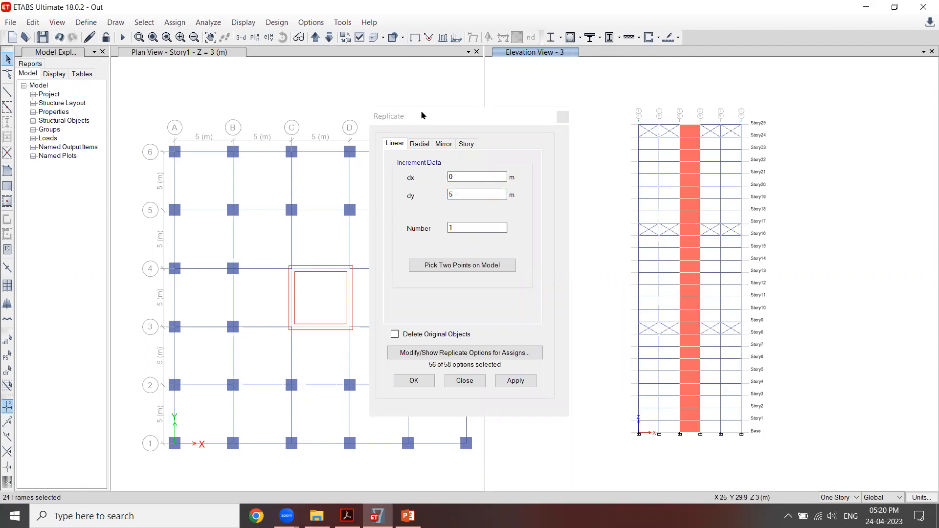
{"action": "left_click", "coordinate": [315, 47]}
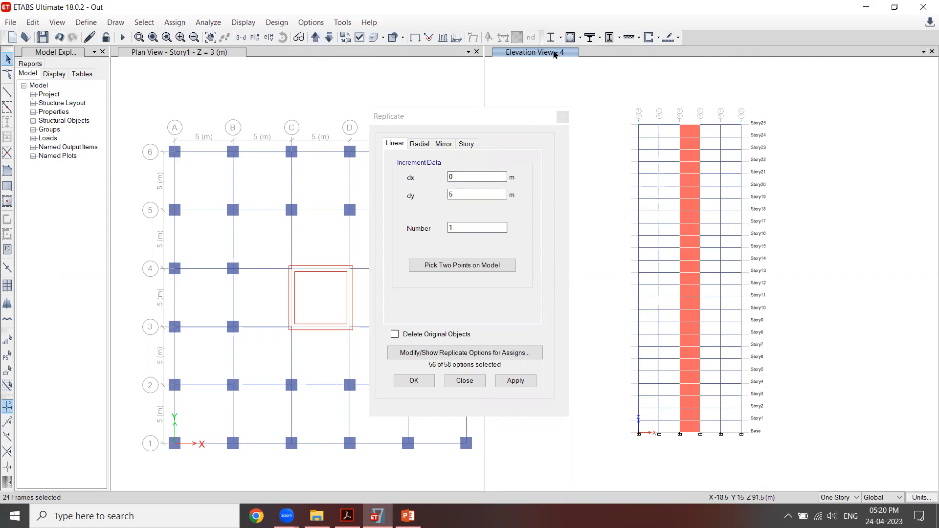
Apply the linear replication to copy the braces onto grid 4, and compare the elevations of grids 3 and 4.
{"action": "left_click", "coordinate": [520, 386]}
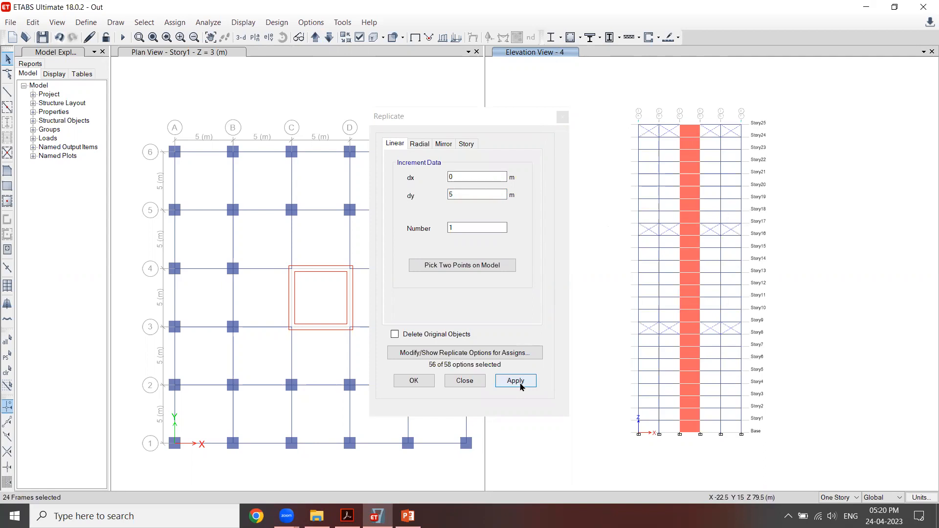
{"action": "left_click", "coordinate": [520, 386]}
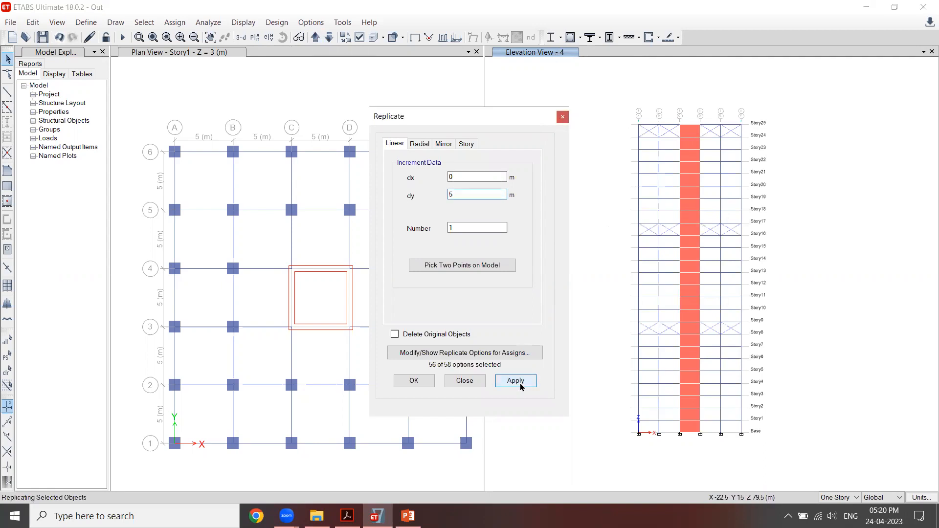
{"action": "left_click", "coordinate": [410, 383]}
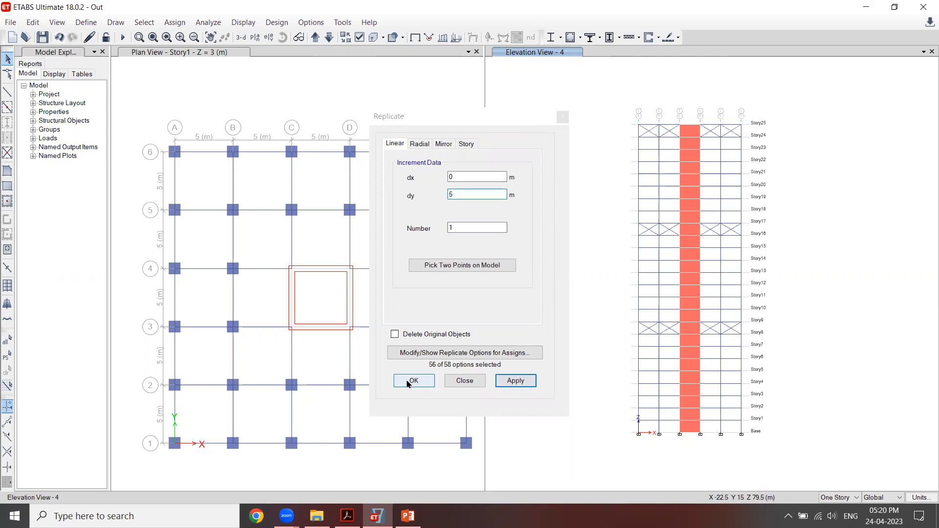
{"action": "left_click", "coordinate": [412, 381]}
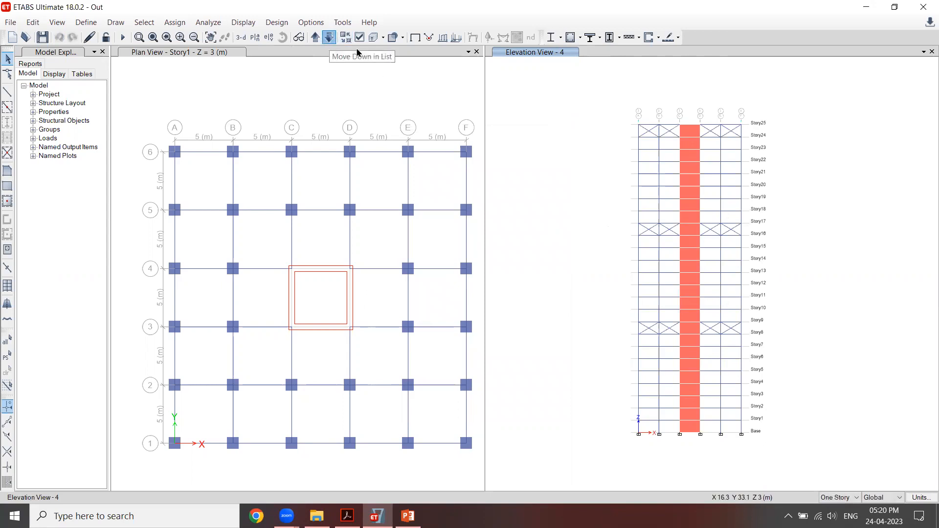
{"action": "left_click", "coordinate": [329, 37]}
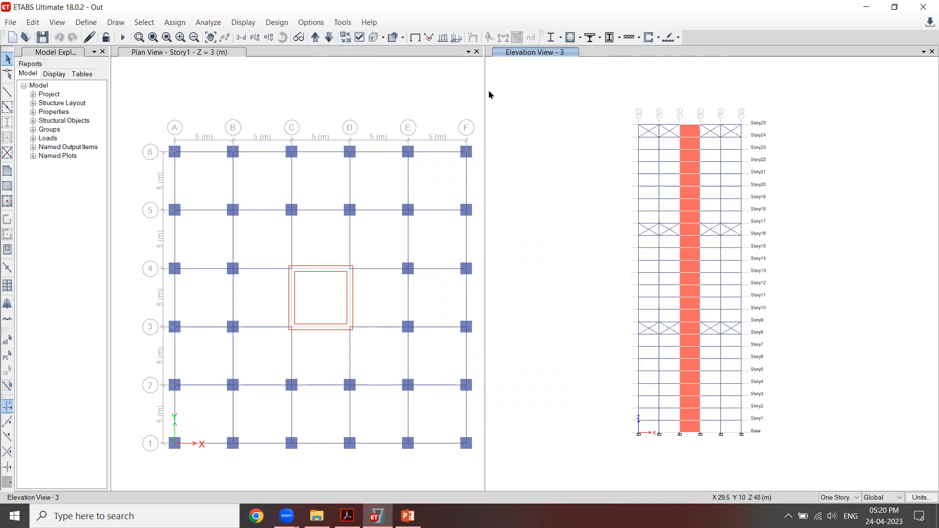
{"action": "left_click", "coordinate": [315, 37]}
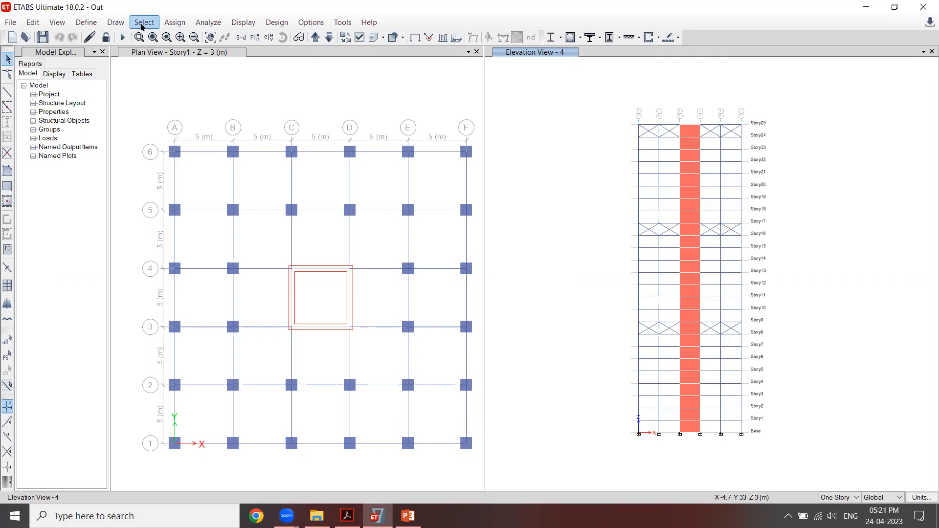
Select all frames that have the ISB500X500X70 section by their frame property.
{"action": "left_click", "coordinate": [142, 24]}
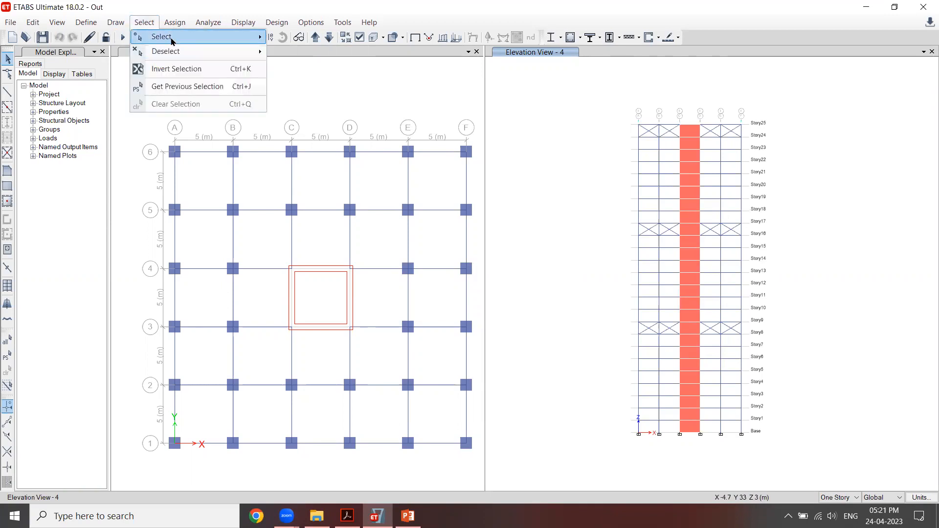
{"action": "mouse_move", "coordinate": [171, 38]}
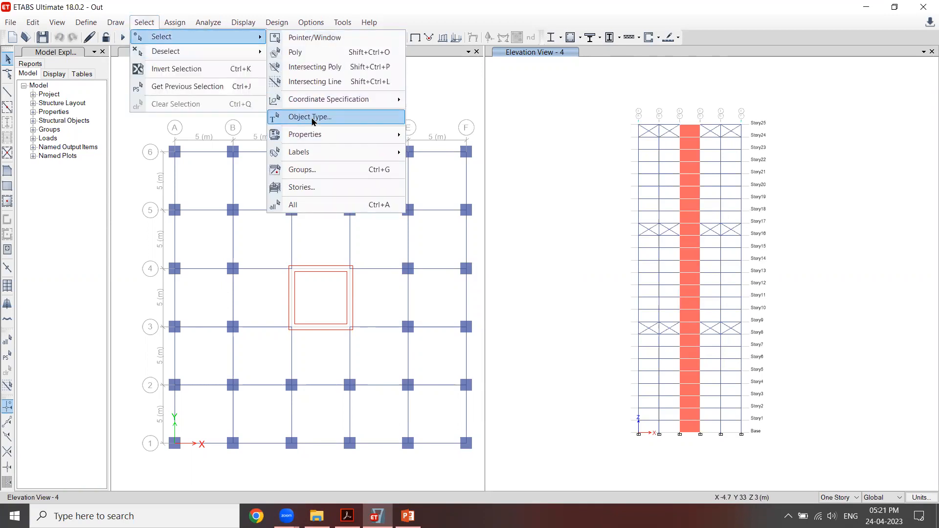
{"action": "mouse_move", "coordinate": [313, 135]}
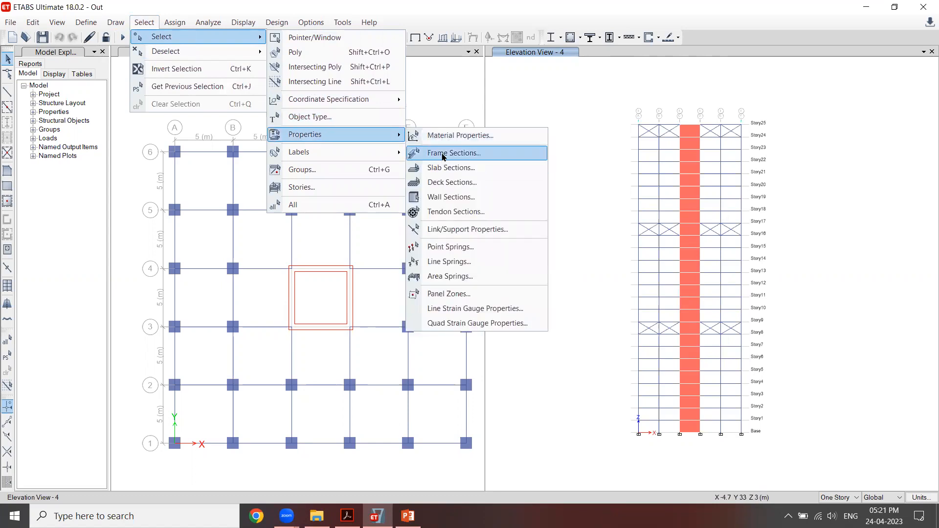
{"action": "left_click", "coordinate": [292, 233]}
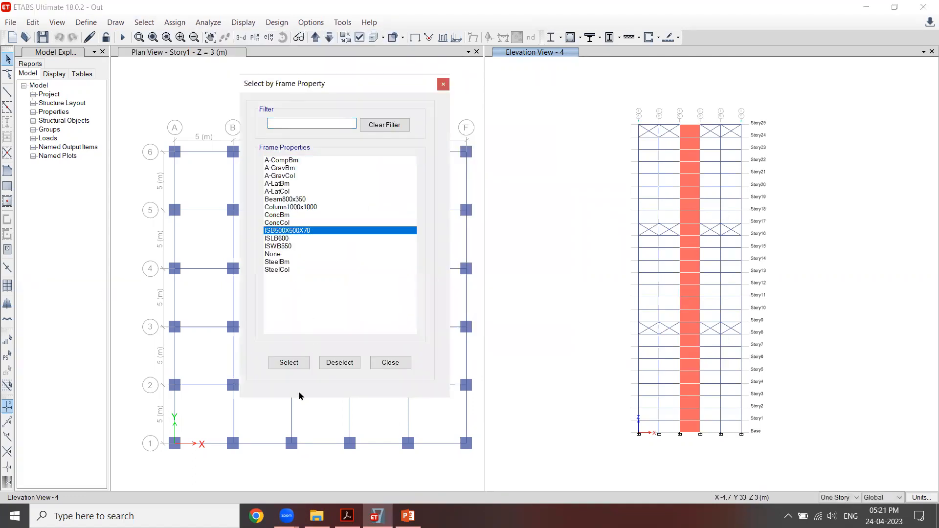
{"action": "left_click", "coordinate": [295, 367]}
{"action": "left_click", "coordinate": [390, 363]}
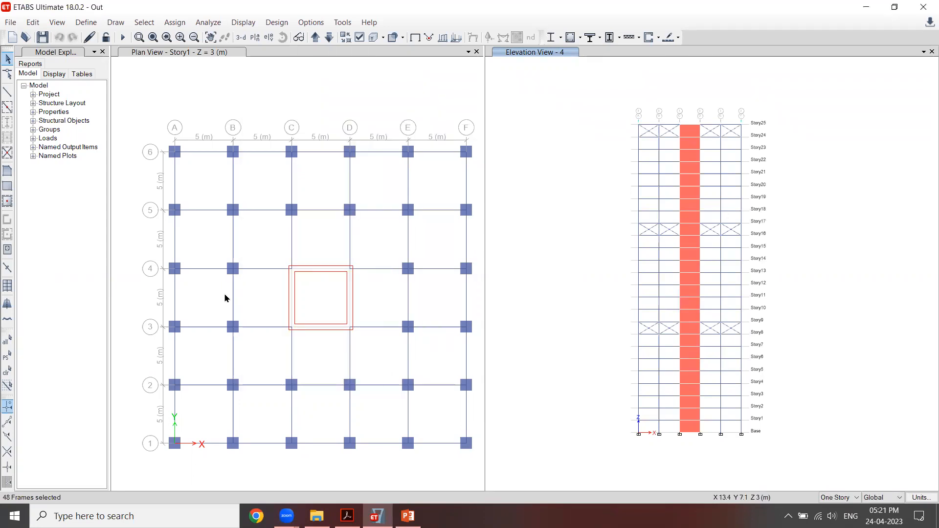
Set up a radial replication of the selected braces about their center, with an angle of 90 degrees and number 1.
{"action": "left_click", "coordinate": [34, 23]}
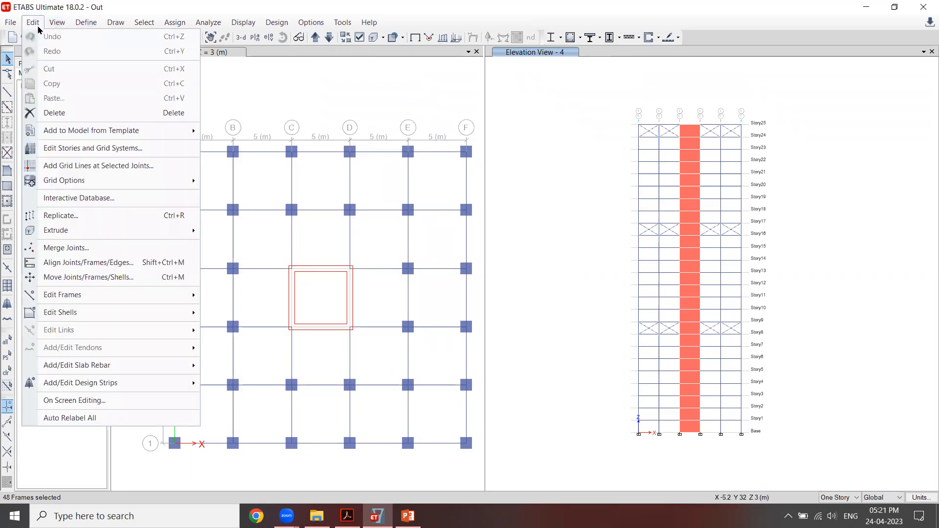
{"action": "left_click", "coordinate": [87, 216]}
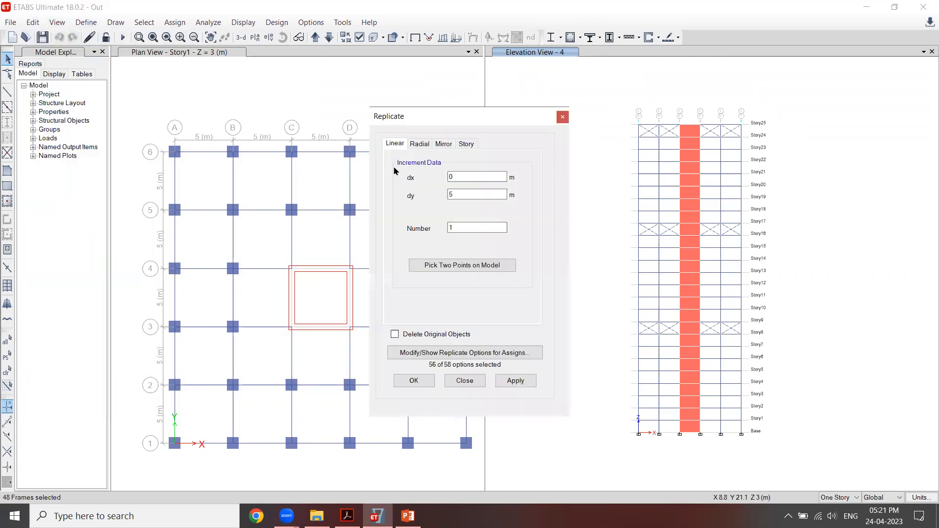
{"action": "left_click", "coordinate": [420, 144]}
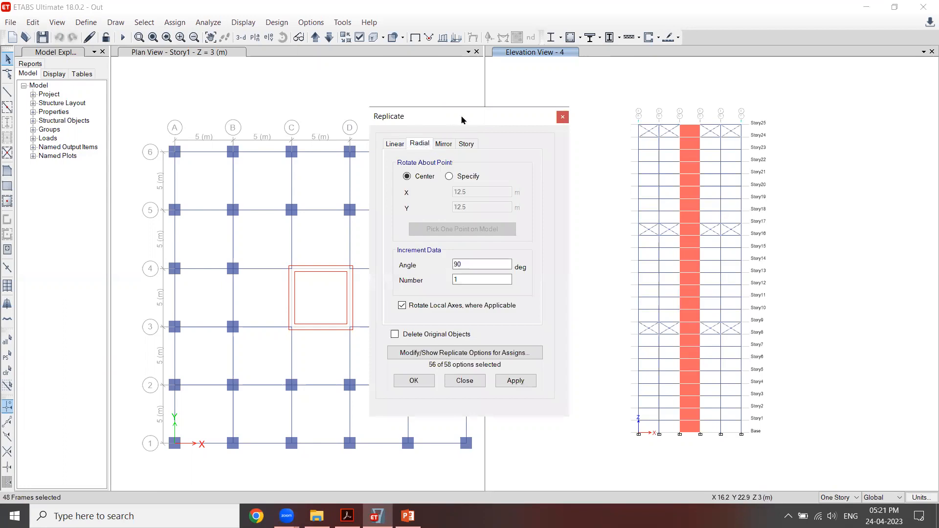
{"action": "left_click_drag", "start_coordinate": [462, 120], "coordinate": [474, 90]}
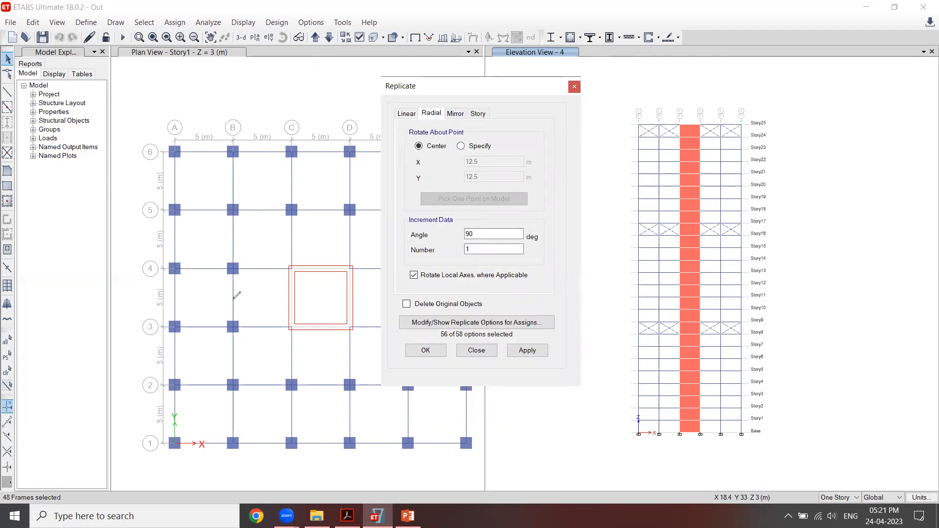
{"action": "left_click_drag", "start_coordinate": [142, 263], "coordinate": [472, 274]}
{"action": "left_click_drag", "start_coordinate": [155, 324], "coordinate": [502, 319]}
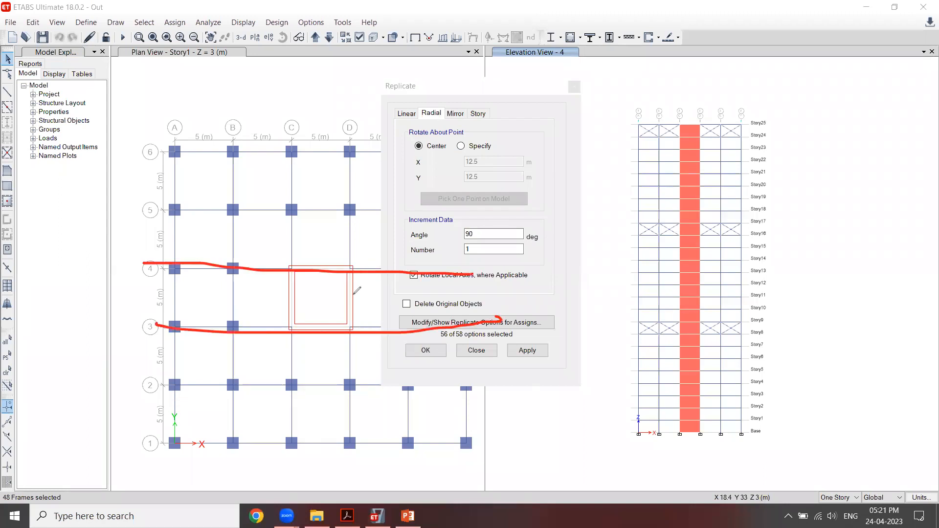
{"action": "left_click_drag", "start_coordinate": [323, 301], "coordinate": [332, 292]}
{"action": "left_click_drag", "start_coordinate": [291, 128], "coordinate": [299, 419]}
{"action": "left_click_drag", "start_coordinate": [352, 111], "coordinate": [357, 469]}
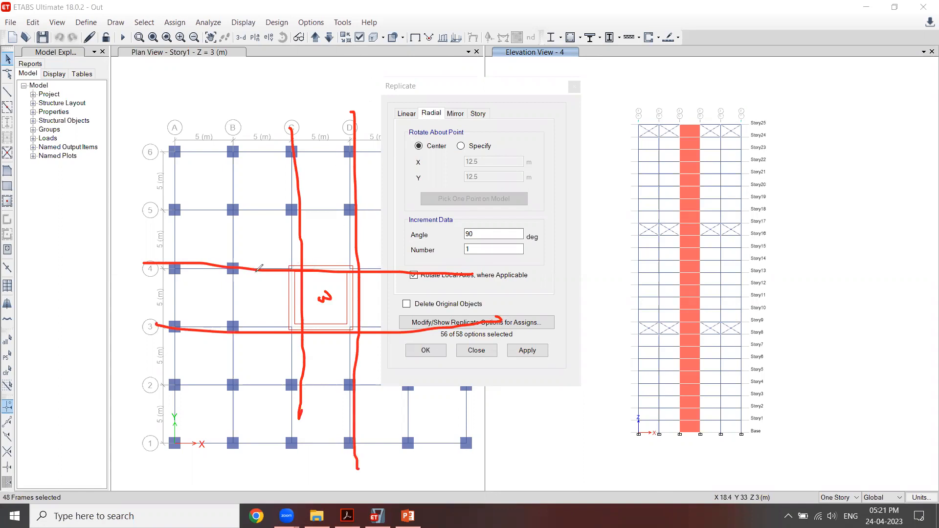
{"action": "left_click_drag", "start_coordinate": [179, 253], "coordinate": [435, 269]}
{"action": "left_click_drag", "start_coordinate": [296, 143], "coordinate": [298, 410]}
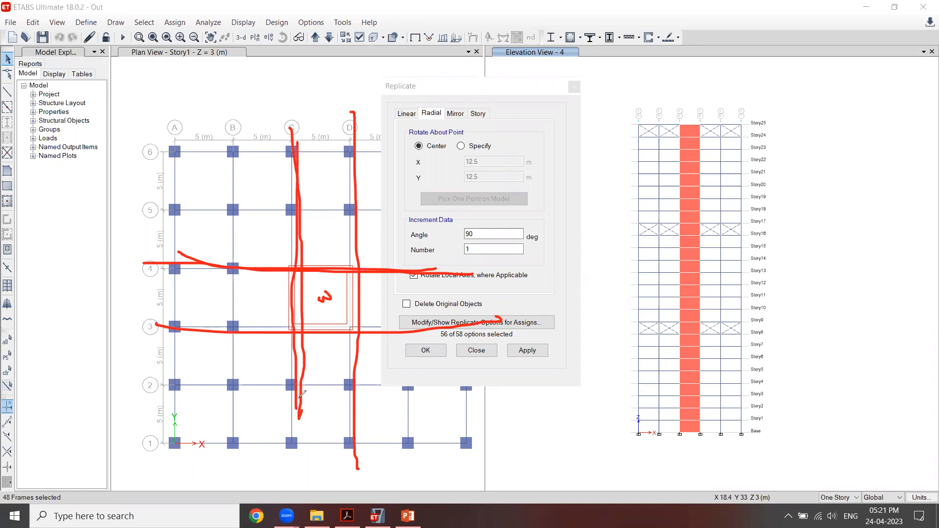
{"action": "left_click_drag", "start_coordinate": [180, 321], "coordinate": [383, 334]}
{"action": "left_click_drag", "start_coordinate": [364, 142], "coordinate": [370, 459]}
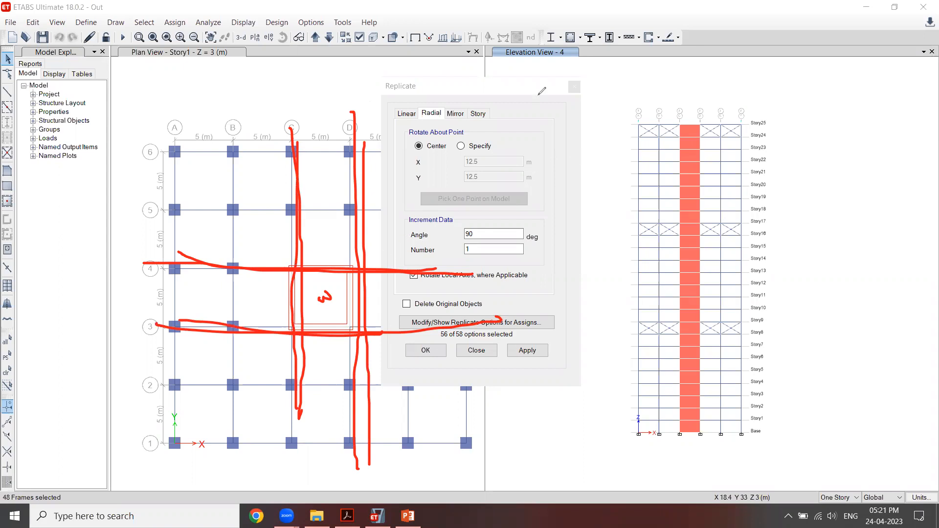
{"action": "left_click", "coordinate": [340, 50]}
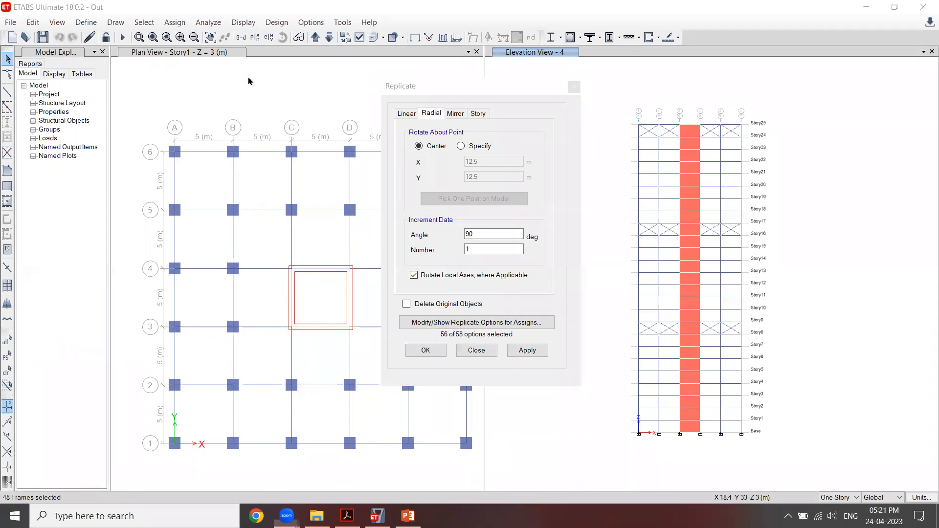
Switch the elevation view to grid C while keeping the radial replication settings open.
{"action": "left_click", "coordinate": [481, 235]}
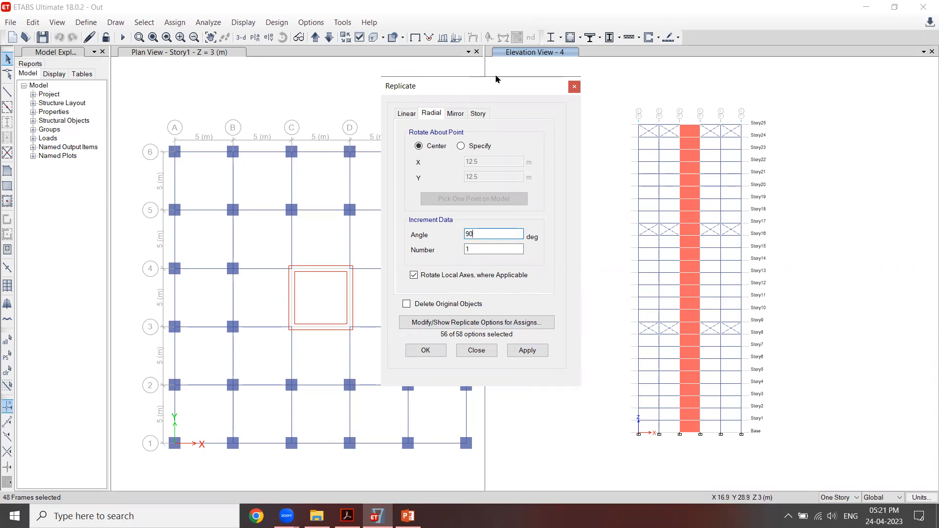
{"action": "left_click", "coordinate": [355, 49]}
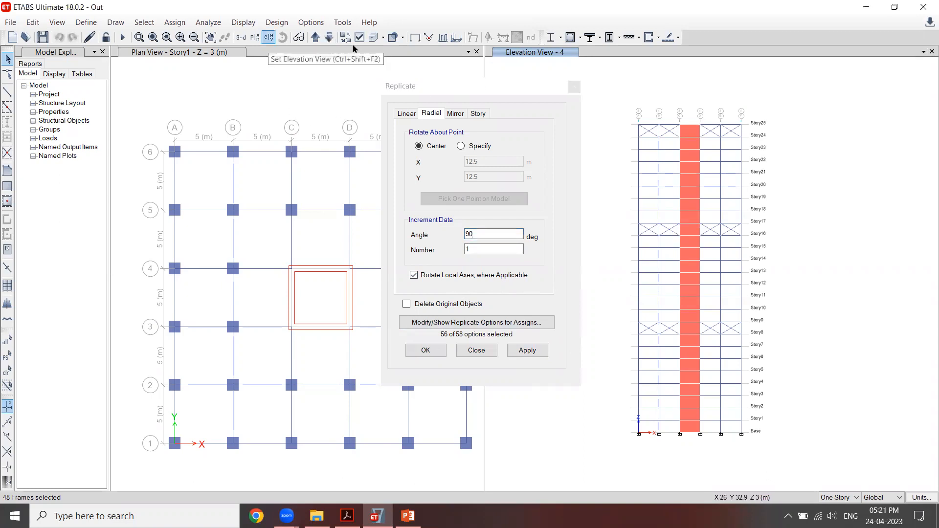
{"action": "left_click", "coordinate": [268, 37]}
{"action": "left_click", "coordinate": [360, 201]}
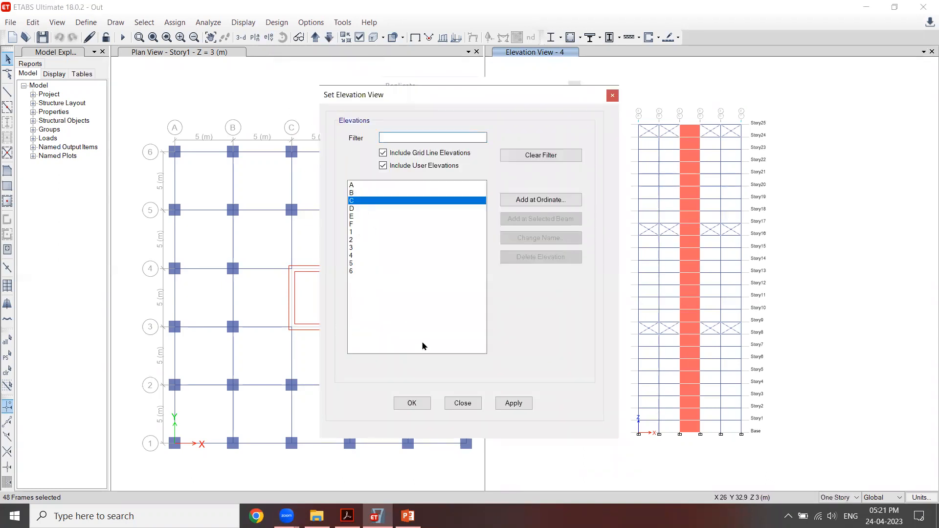
{"action": "left_click", "coordinate": [513, 403]}
{"action": "left_click", "coordinate": [412, 403]}
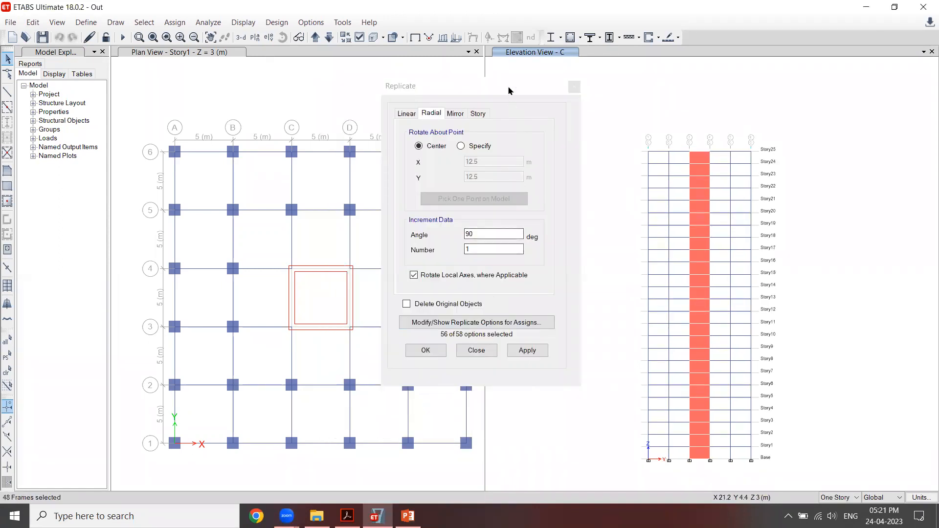
Apply the radial replication to copy the braces onto grids C and D, and check the elevation of grid D.
{"action": "left_click", "coordinate": [527, 351]}
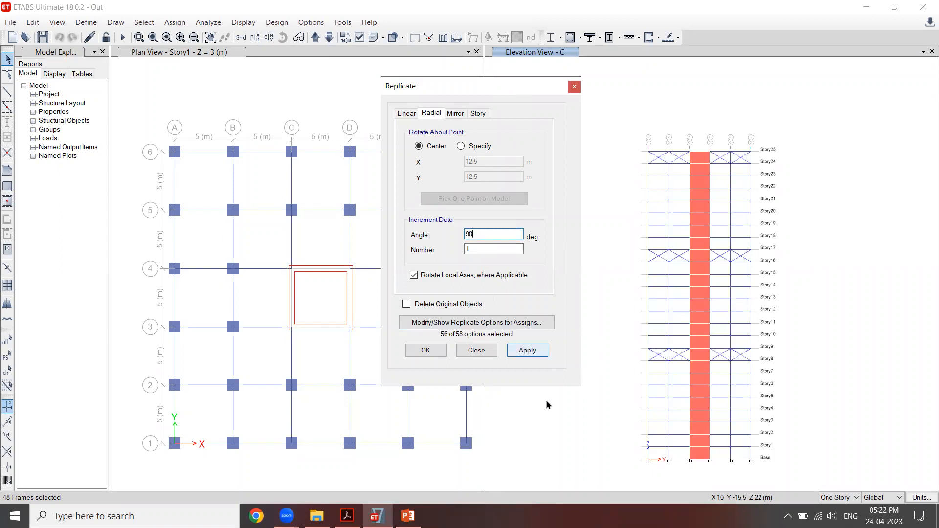
{"action": "left_click", "coordinate": [526, 351]}
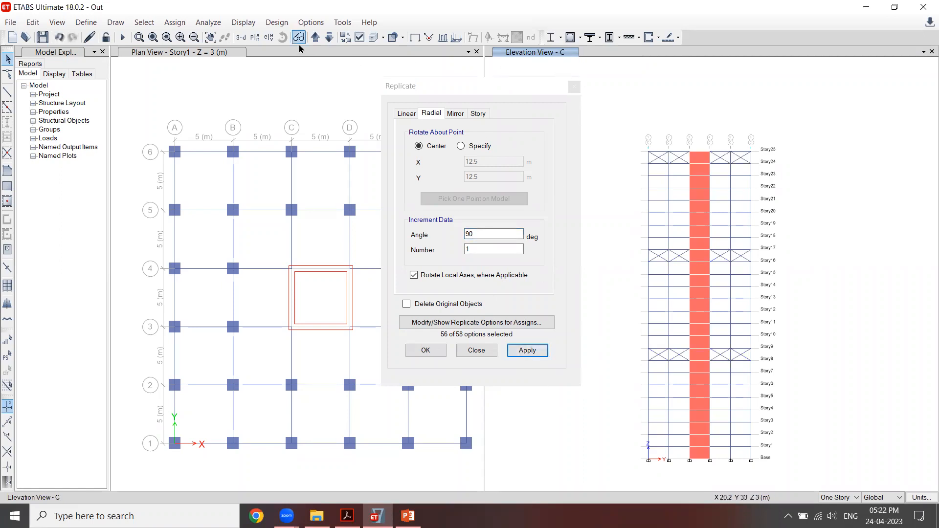
{"action": "left_click", "coordinate": [316, 38]}
{"action": "left_click", "coordinate": [438, 351]}
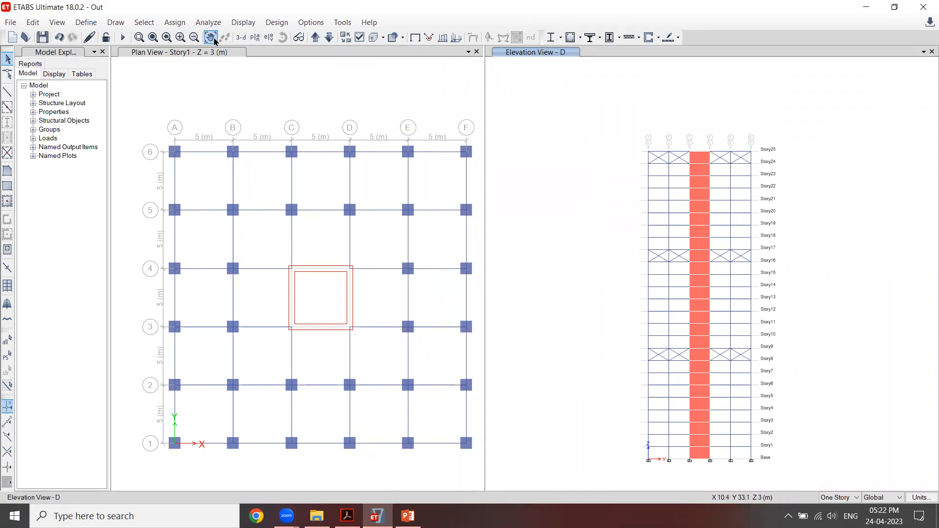
Show the building in 3-D and rotate it to inspect the core and the braces.
{"action": "left_click", "coordinate": [241, 37]}
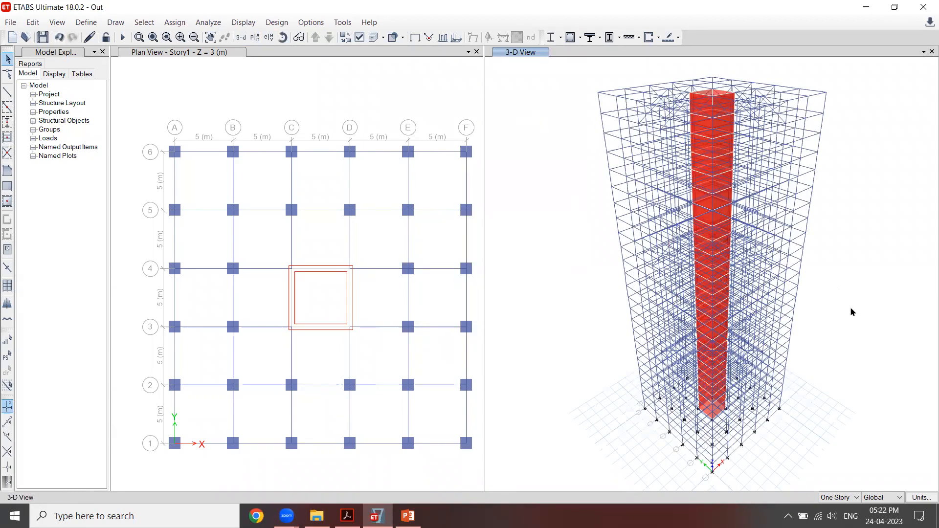
{"action": "mouse_move", "coordinate": [840, 282]}
{"action": "middle_mouse_down", "text": "shift"}
{"action": "mouse_move", "coordinate": [836, 253]}
{"action": "mouse_move", "coordinate": [860, 333]}
{"action": "mouse_move", "coordinate": [823, 281]}
{"action": "mouse_move", "coordinate": [820, 296]}
{"action": "mouse_move", "coordinate": [842, 322]}
{"action": "mouse_move", "coordinate": [820, 270]}
{"action": "mouse_move", "coordinate": [848, 267]}
{"action": "mouse_move", "coordinate": [851, 308]}
{"action": "mouse_move", "coordinate": [845, 296]}
{"action": "mouse_move", "coordinate": [869, 324]}
{"action": "middle_mouse_up", "text": "shift"}
{"action": "middle_click_drag", "start_coordinate": [595, 351], "coordinate": [591, 350], "text": "shift"}
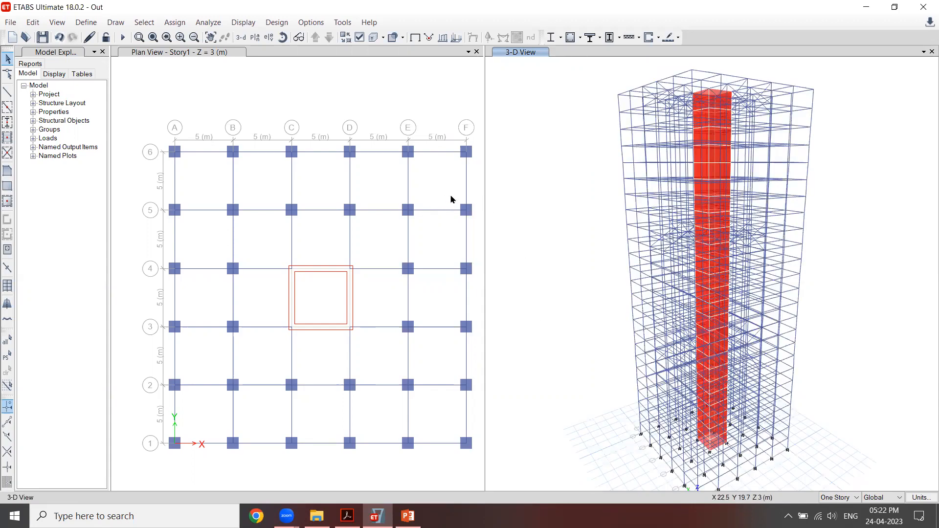
{"action": "left_click", "coordinate": [399, 103]}
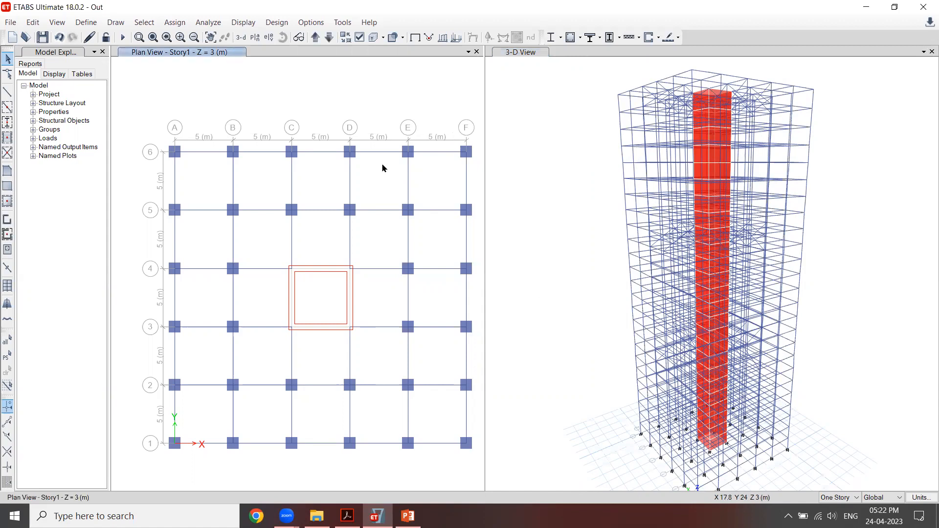
{"action": "left_click", "coordinate": [515, 51]}
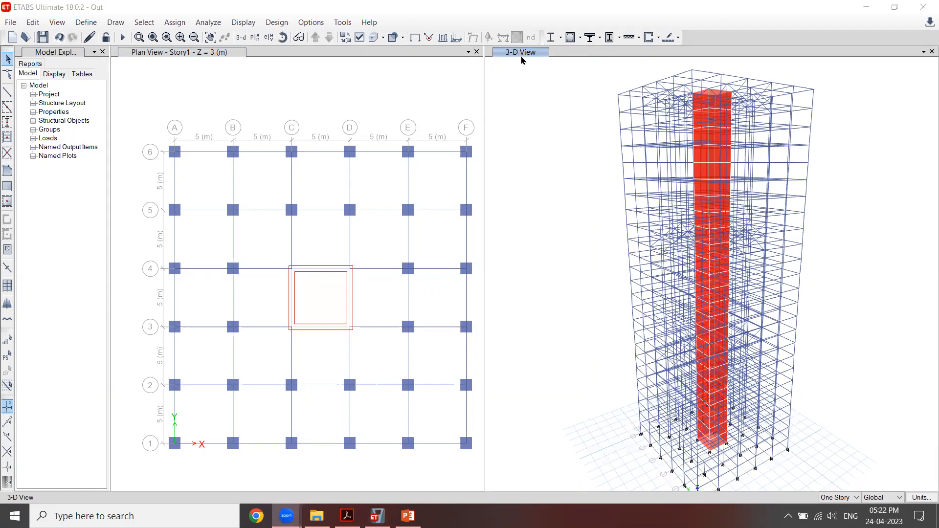
Open the elevation view choices, make the plan window active and move the dialog clear of the plan.
{"action": "left_click", "coordinate": [268, 38]}
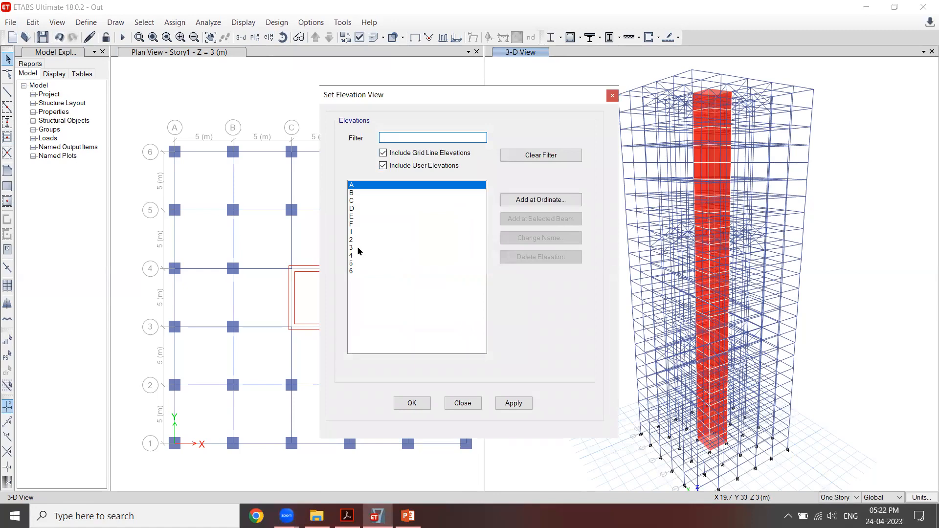
{"action": "left_click", "coordinate": [357, 248]}
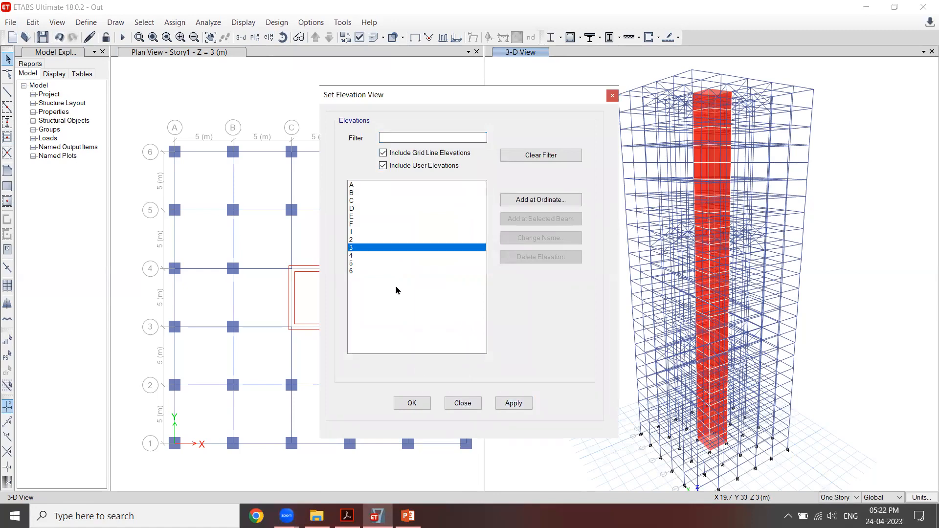
{"action": "left_click", "coordinate": [260, 113]}
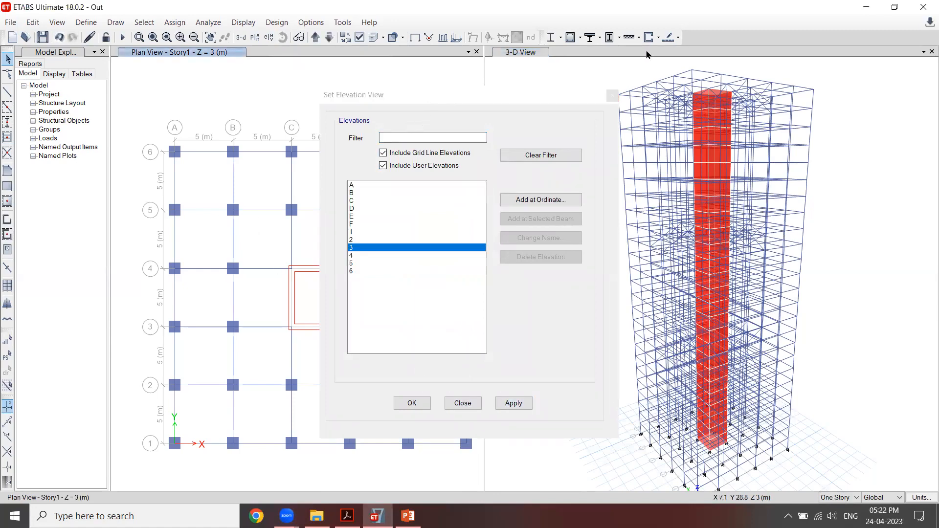
{"action": "left_click_drag", "start_coordinate": [372, 95], "coordinate": [589, 46]}
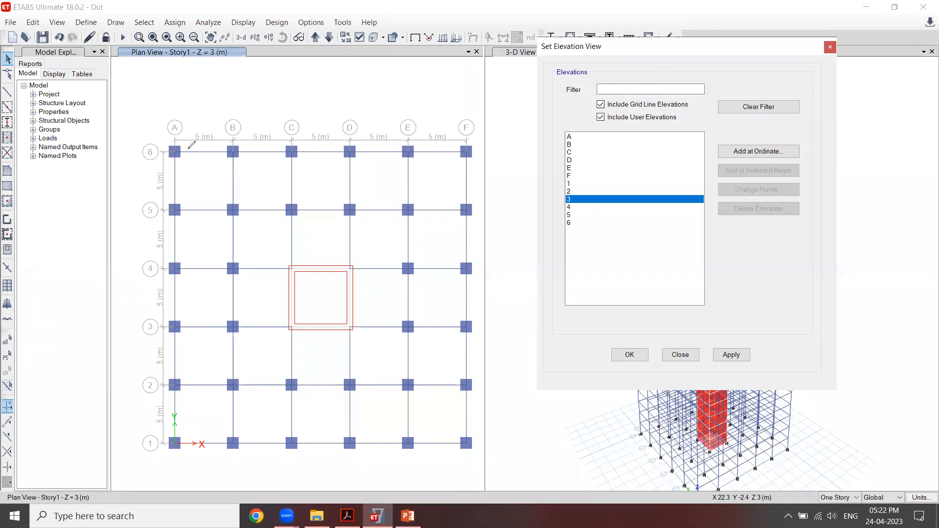
{"action": "mouse_move", "coordinate": [171, 156]}
{"action": "left_mouse_down"}
{"action": "mouse_move", "coordinate": [253, 487]}
{"action": "mouse_move", "coordinate": [151, 193]}
{"action": "mouse_move", "coordinate": [182, 130]}
{"action": "left_mouse_up"}
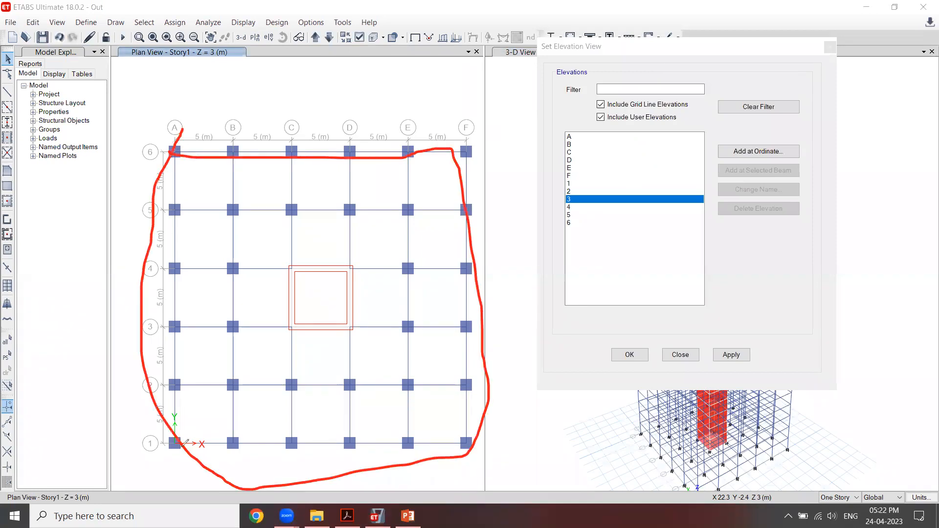
{"action": "left_click_drag", "start_coordinate": [132, 447], "coordinate": [470, 467]}
{"action": "left_click_drag", "start_coordinate": [130, 155], "coordinate": [492, 156]}
{"action": "left_click_drag", "start_coordinate": [171, 93], "coordinate": [195, 424]}
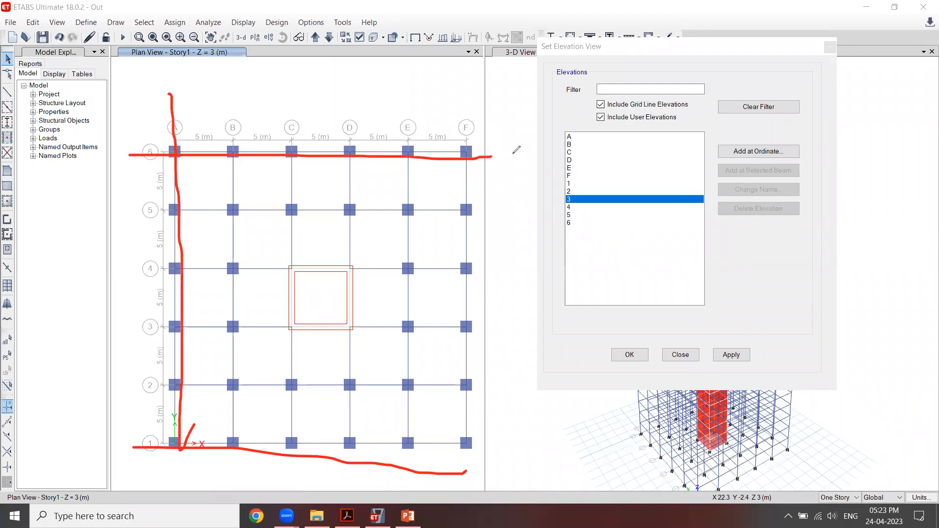
{"action": "left_click_drag", "start_coordinate": [462, 127], "coordinate": [474, 376]}
{"action": "left_click_drag", "start_coordinate": [478, 451], "coordinate": [476, 456]}
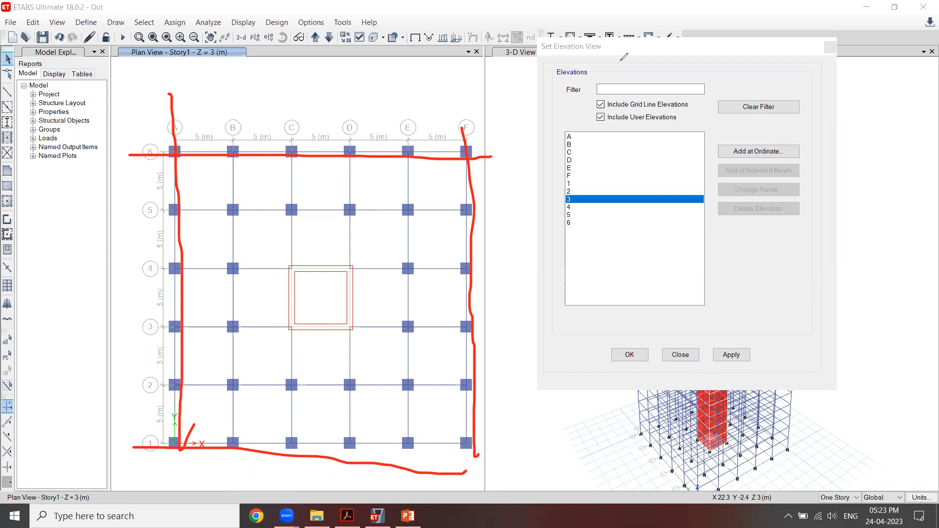
Show the elevation of grid 1 in the second view window.
{"action": "key", "text": "Escape"}
{"action": "left_click", "coordinate": [582, 184]}
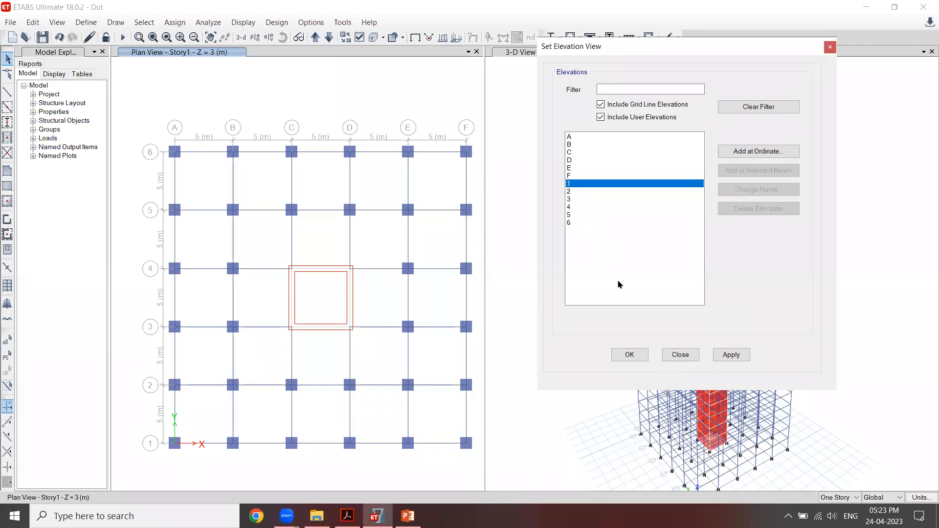
{"action": "left_click", "coordinate": [629, 354]}
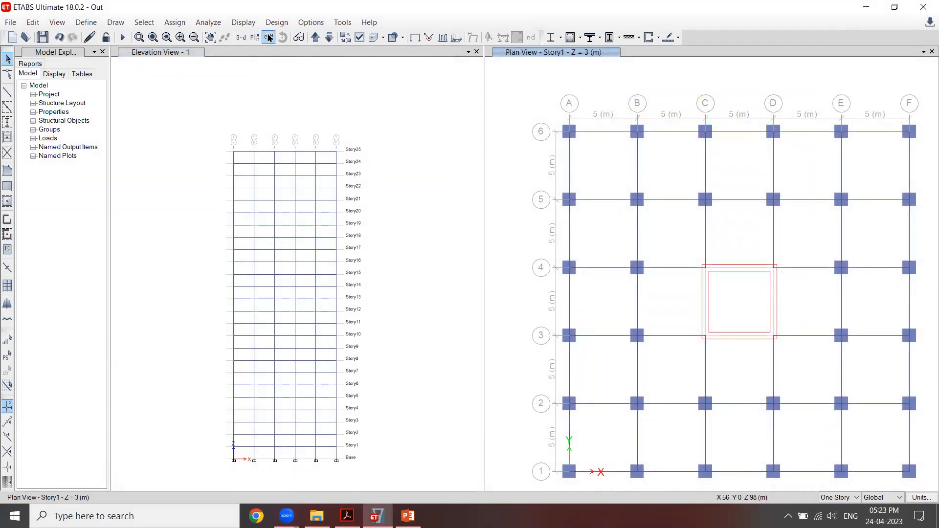
Replace the Story1 plan with the elevation of grid 3, beside the grid 1 elevation.
{"action": "left_click", "coordinate": [269, 37]}
{"action": "left_click", "coordinate": [576, 201]}
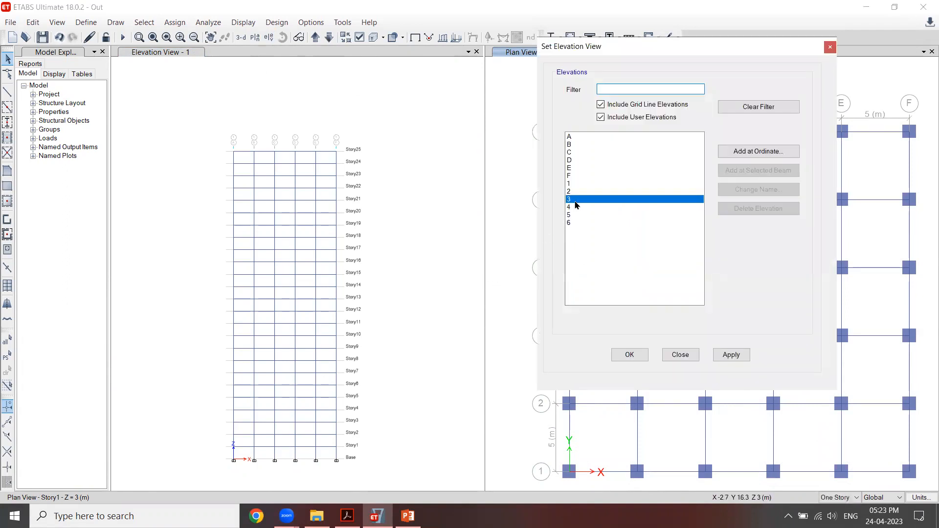
{"action": "left_click", "coordinate": [633, 353]}
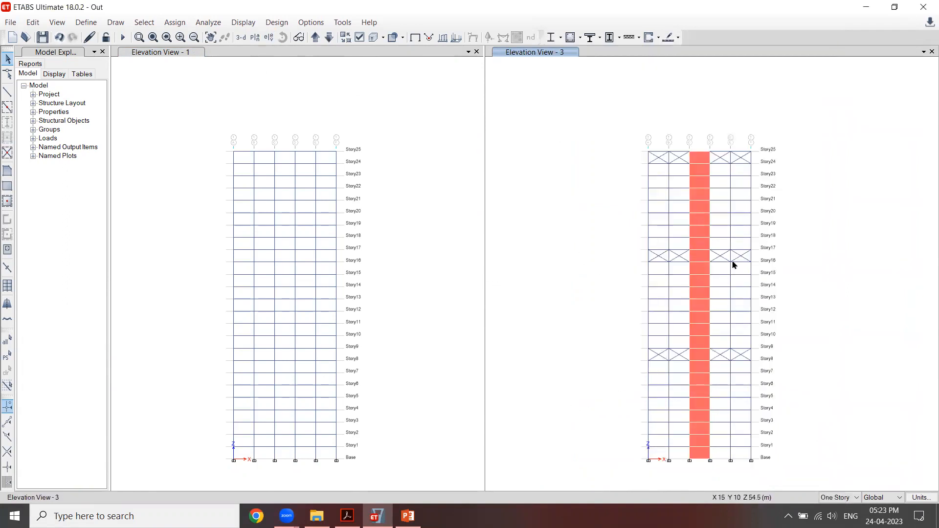
{"action": "middle_click_drag", "start_coordinate": [806, 263], "coordinate": [810, 227]}
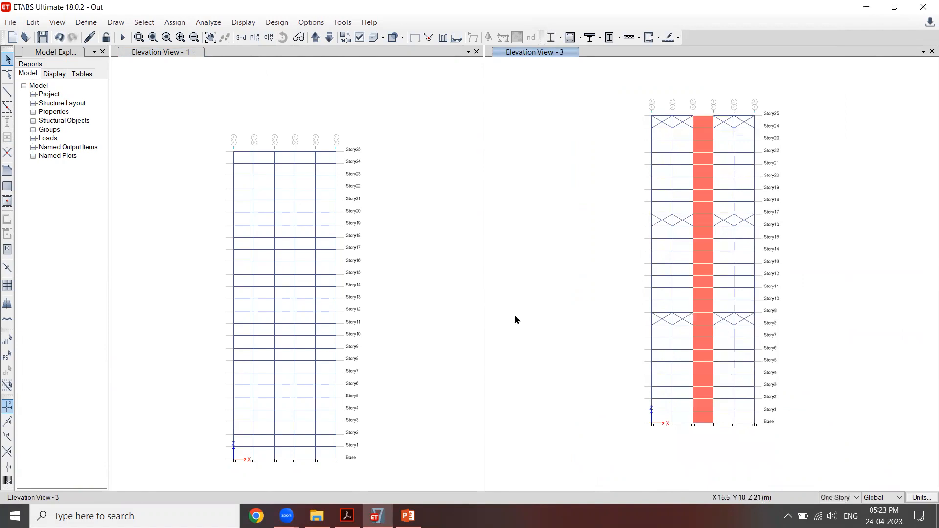
{"action": "middle_click_drag", "start_coordinate": [404, 357], "coordinate": [409, 323]}
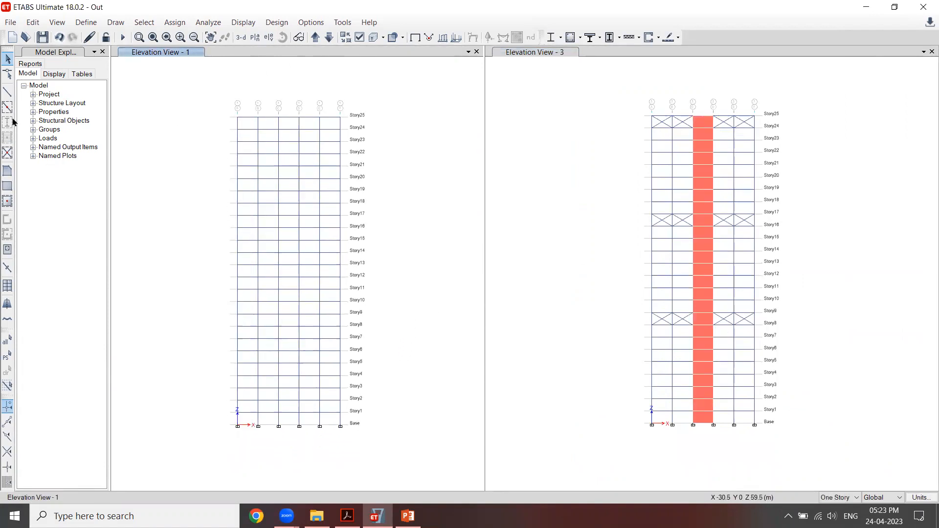
{"action": "left_click", "coordinate": [8, 92]}
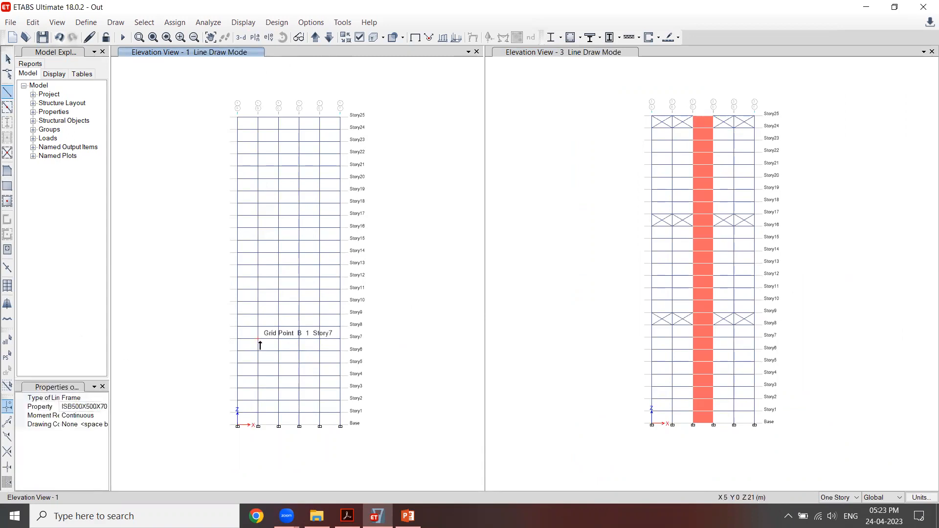
{"action": "scroll", "coordinate": [260, 345], "scroll_direction": "up", "scroll_amount": 3}
{"action": "scroll", "coordinate": [352, 276], "scroll_direction": "down", "scroll_amount": 3}
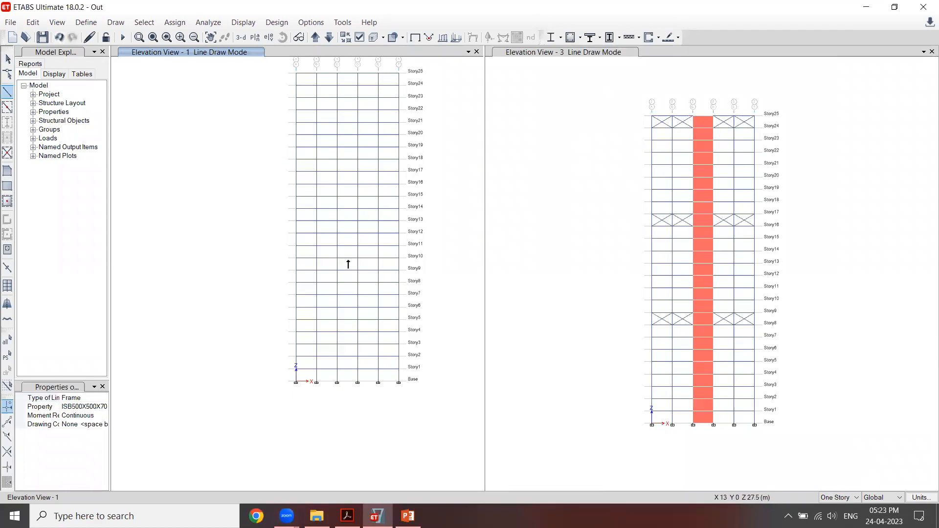
{"action": "scroll", "coordinate": [358, 239], "scroll_direction": "up", "scroll_amount": 3}
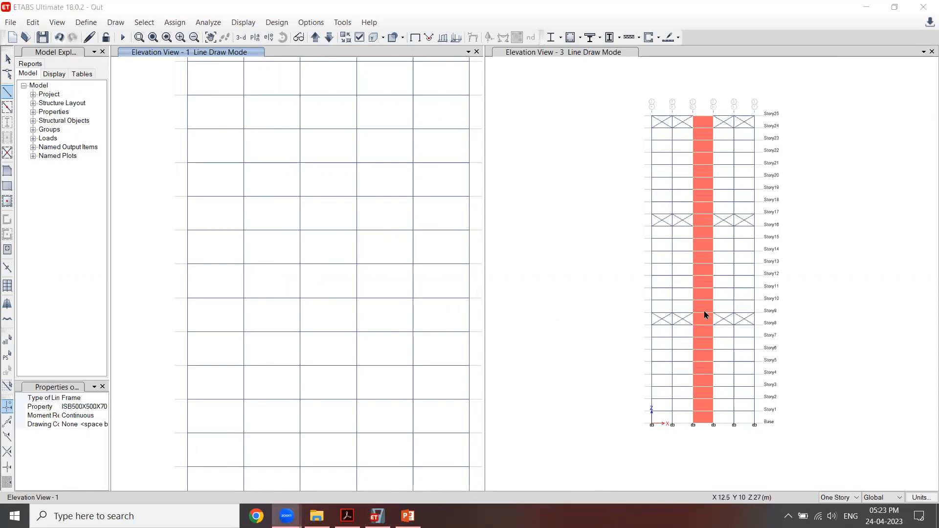
{"action": "left_click", "coordinate": [623, 242]}
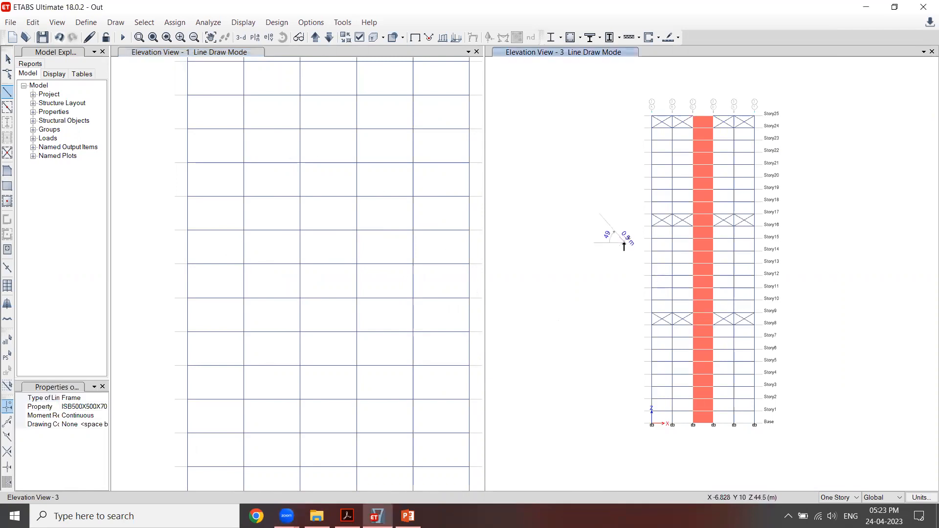
{"action": "key", "text": "Escape"}
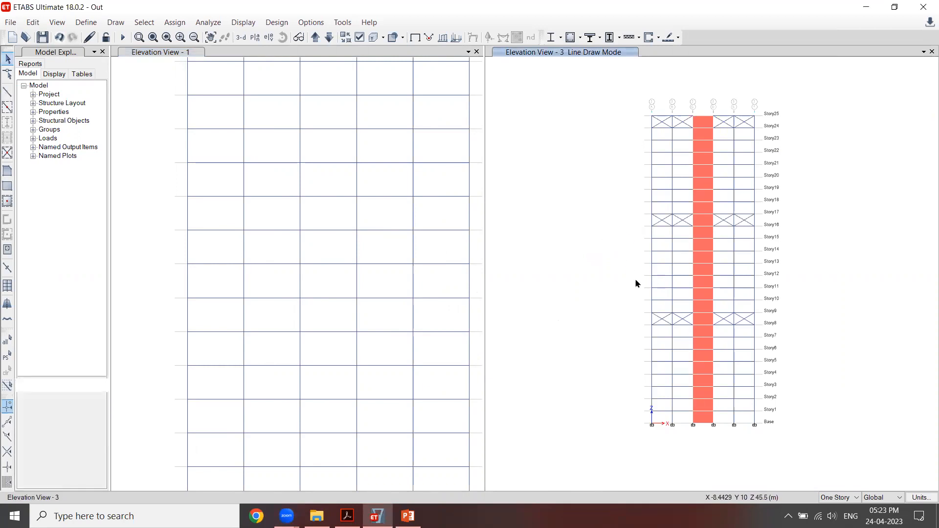
{"action": "right_click", "coordinate": [636, 283]}
{"action": "left_click", "coordinate": [597, 272]}
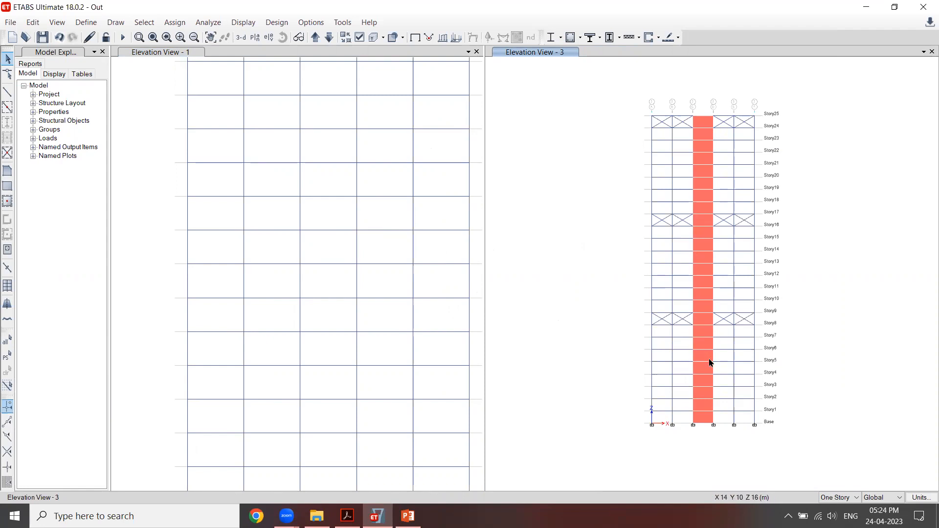
Examine the X-braces on grid 3 and replace the grid 1 elevation with the Story1 plan view.
{"action": "scroll", "coordinate": [711, 362], "scroll_direction": "up", "scroll_amount": 5}
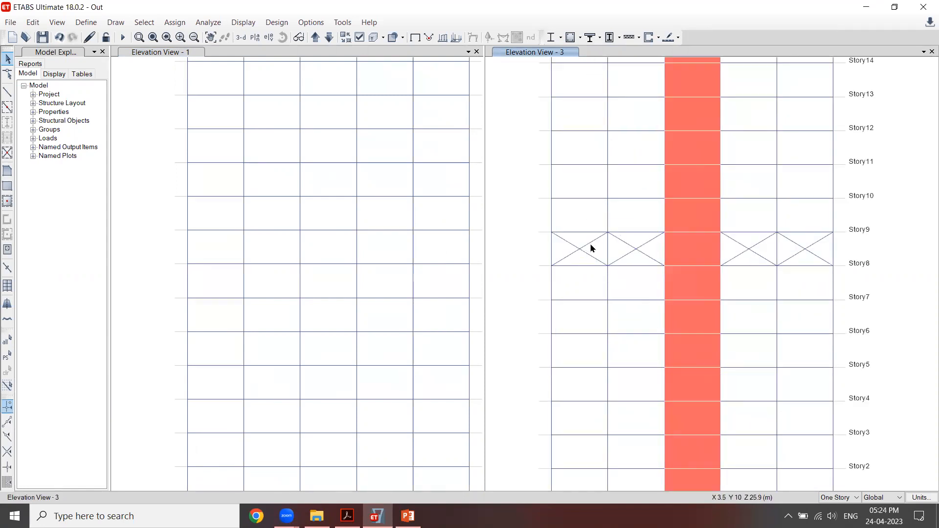
{"action": "scroll", "coordinate": [606, 302], "scroll_direction": "down", "scroll_amount": 4}
{"action": "scroll", "coordinate": [680, 294], "scroll_direction": "down", "scroll_amount": 1}
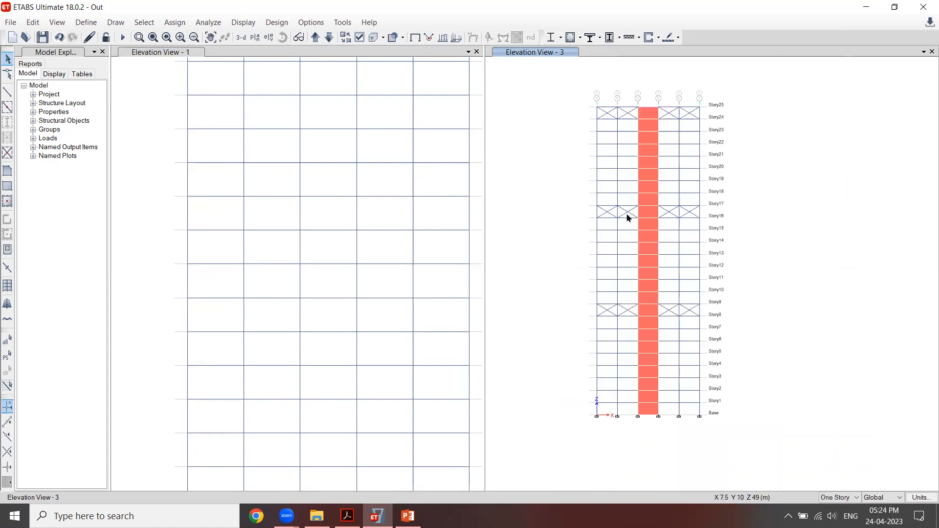
{"action": "left_click", "coordinate": [206, 124]}
{"action": "left_click", "coordinate": [255, 37]}
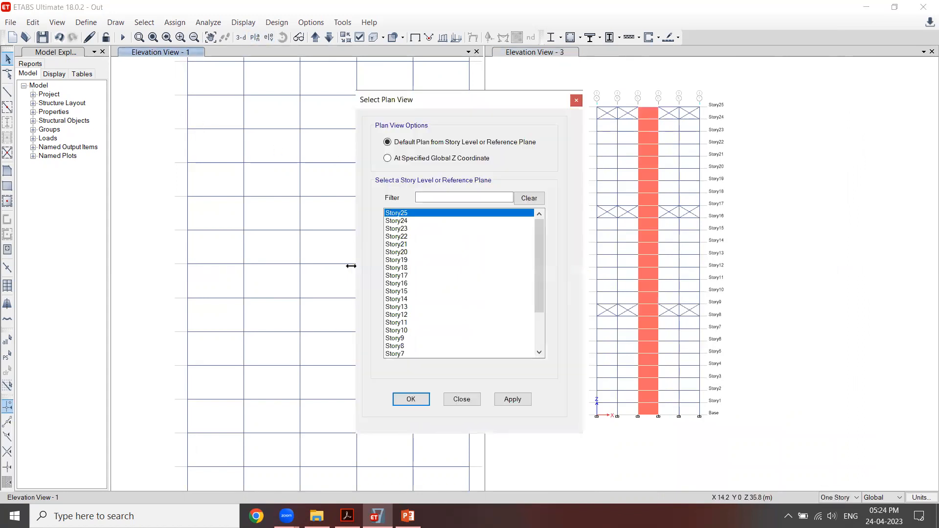
{"action": "scroll", "coordinate": [401, 350], "scroll_direction": "down", "scroll_amount": 3}
{"action": "left_click", "coordinate": [409, 347]}
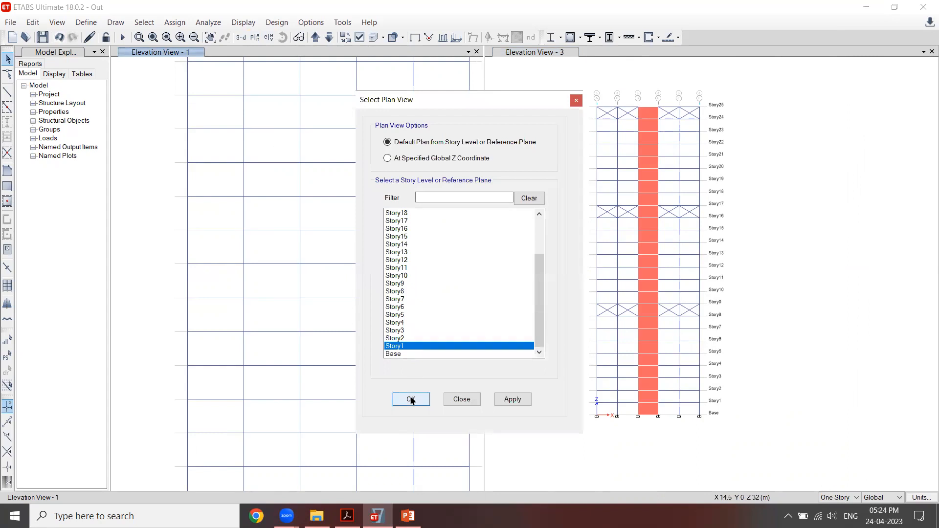
{"action": "left_click", "coordinate": [411, 399]}
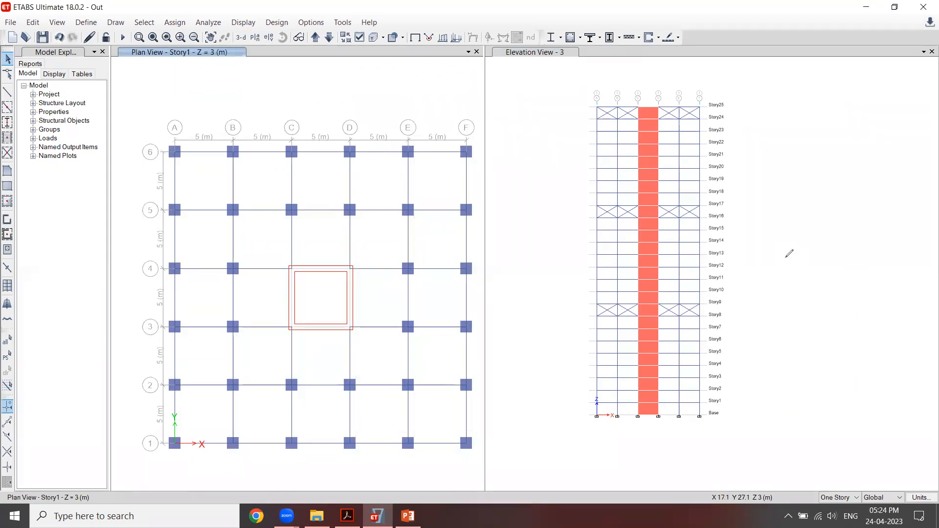
{"action": "left_click_drag", "start_coordinate": [813, 245], "coordinate": [885, 226]}
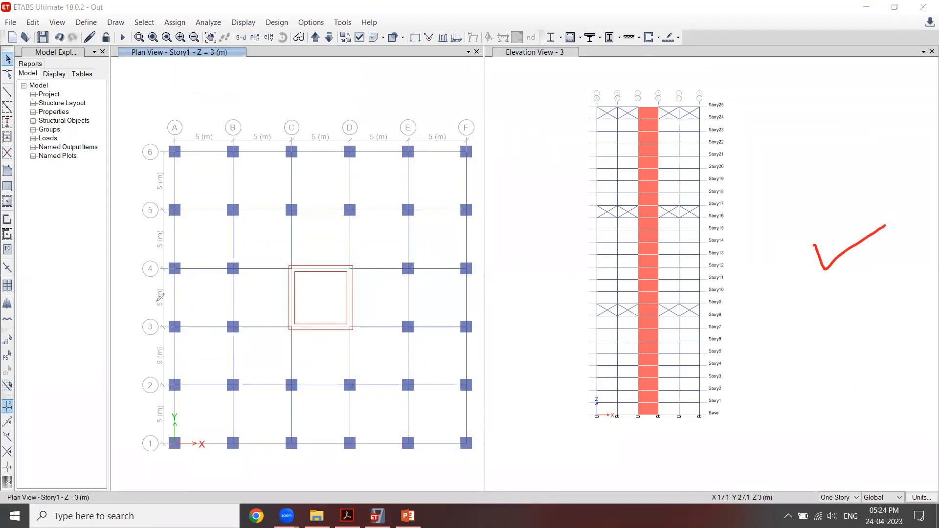
{"action": "mouse_move", "coordinate": [205, 302]}
{"action": "left_mouse_down"}
{"action": "mouse_move", "coordinate": [277, 348]}
{"action": "mouse_move", "coordinate": [508, 331]}
{"action": "mouse_move", "coordinate": [163, 297]}
{"action": "left_mouse_up"}
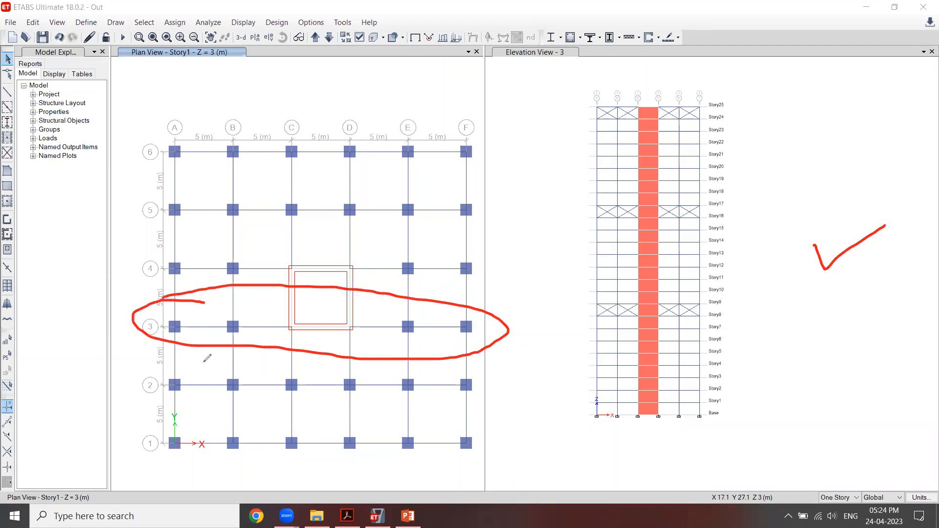
{"action": "mouse_move", "coordinate": [201, 351]}
{"action": "left_mouse_down"}
{"action": "mouse_move", "coordinate": [208, 444]}
{"action": "mouse_move", "coordinate": [228, 424]}
{"action": "left_mouse_up"}
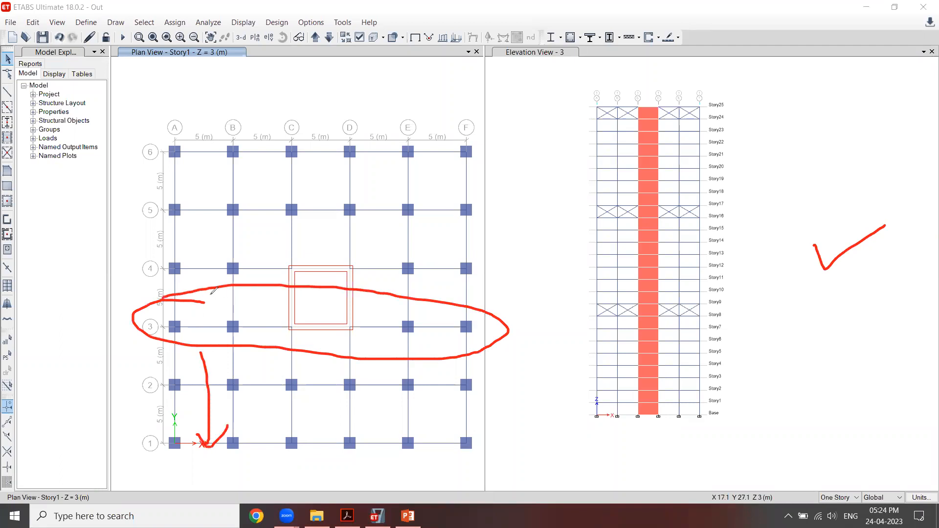
{"action": "mouse_move", "coordinate": [207, 288]}
{"action": "left_mouse_down"}
{"action": "mouse_move", "coordinate": [210, 157]}
{"action": "mouse_move", "coordinate": [218, 165]}
{"action": "mouse_move", "coordinate": [318, 149]}
{"action": "mouse_move", "coordinate": [472, 144]}
{"action": "left_mouse_up"}
{"action": "left_click_drag", "start_coordinate": [169, 453], "coordinate": [451, 445]}
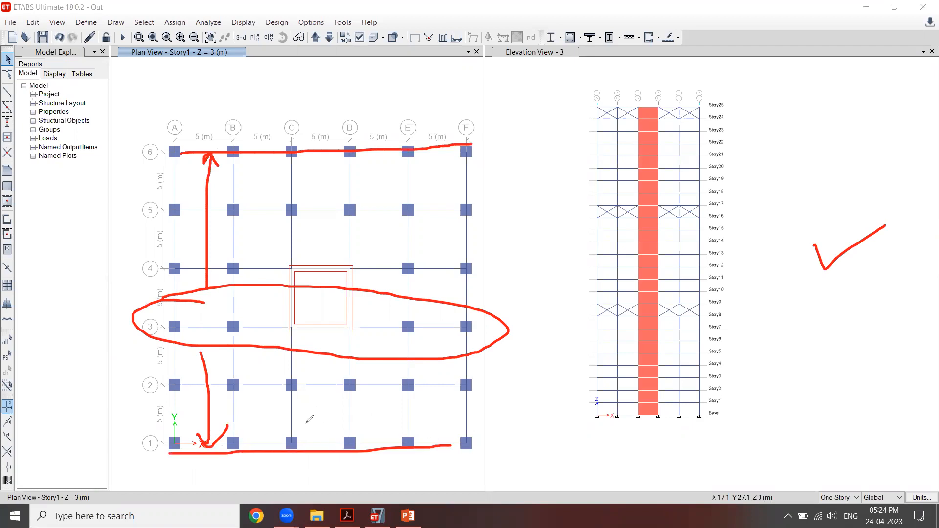
{"action": "mouse_move", "coordinate": [303, 422]}
{"action": "left_mouse_down"}
{"action": "mouse_move", "coordinate": [292, 437]}
{"action": "mouse_move", "coordinate": [324, 416]}
{"action": "left_mouse_up"}
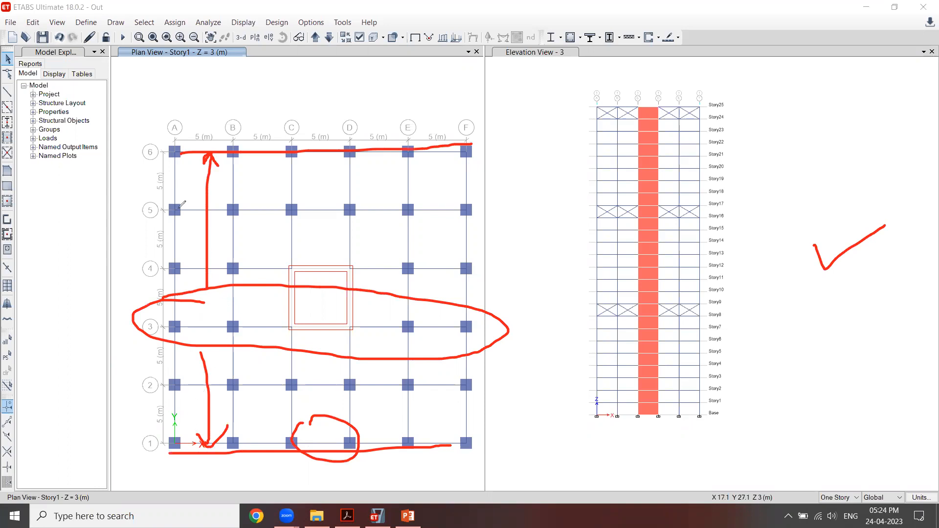
{"action": "left_click_drag", "start_coordinate": [171, 188], "coordinate": [179, 211]}
{"action": "left_click_drag", "start_coordinate": [198, 180], "coordinate": [194, 202]}
{"action": "left_click", "coordinate": [437, 177]}
{"action": "left_click", "coordinate": [273, 132]}
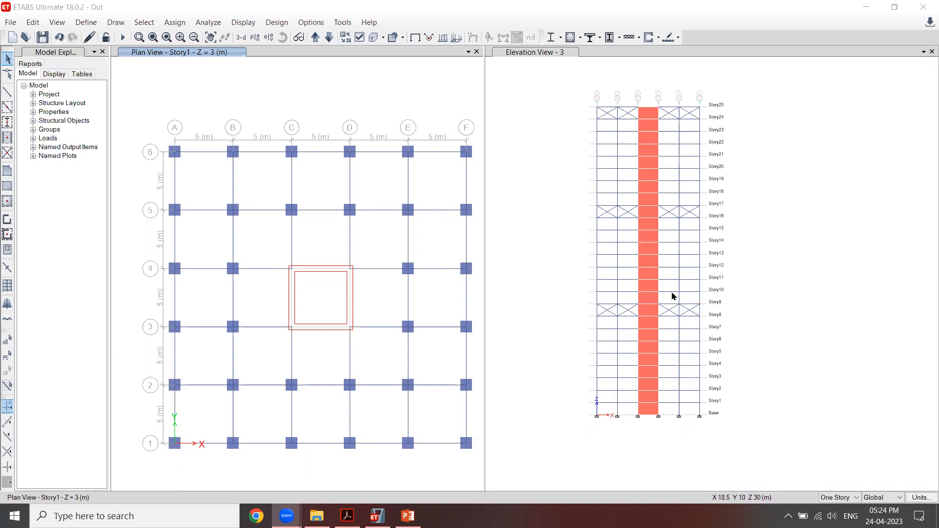
Select all the X-brace members between Story8 and Story9 on both sides of the core in the grid 3 elevation.
{"action": "scroll", "coordinate": [673, 296], "scroll_direction": "up", "scroll_amount": 3}
{"action": "middle_click_drag", "start_coordinate": [681, 307], "coordinate": [770, 311]}
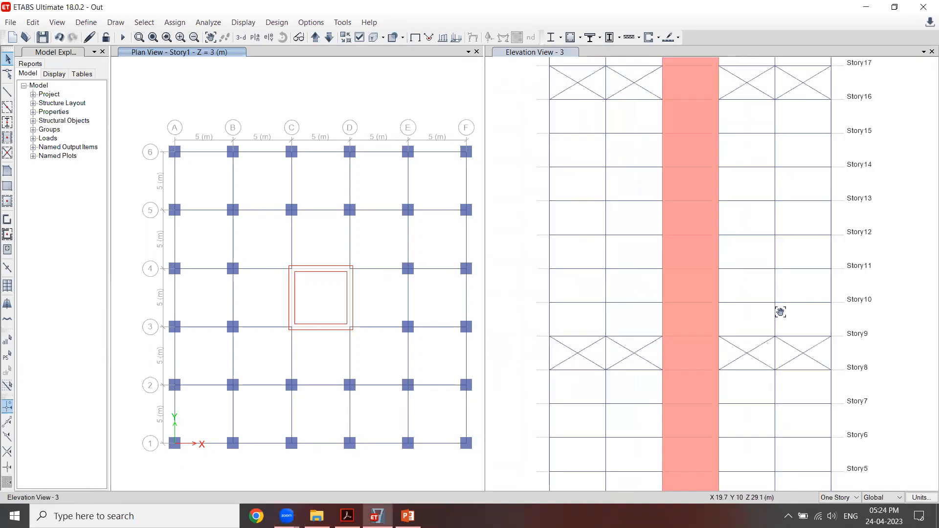
{"action": "left_click", "coordinate": [593, 353]}
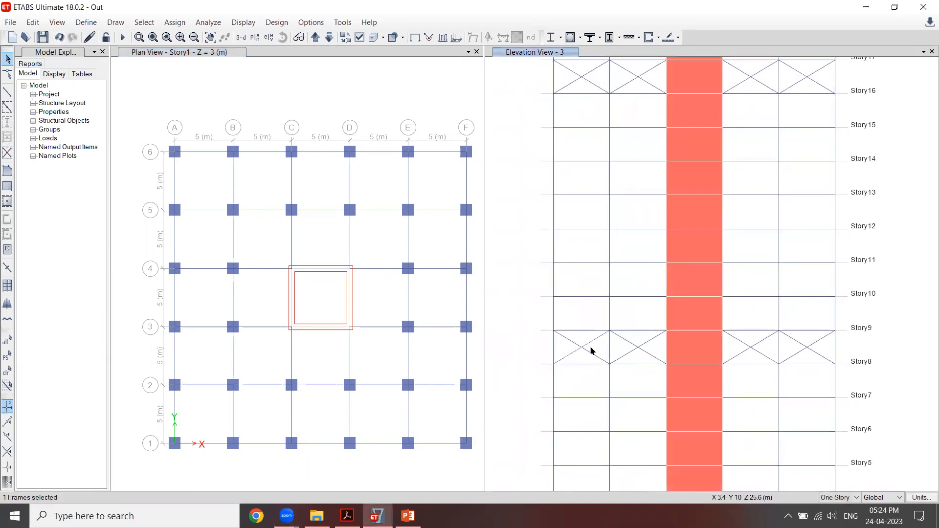
{"action": "left_click", "coordinate": [648, 344]}
{"action": "left_click", "coordinate": [761, 355]}
{"action": "left_click", "coordinate": [772, 356]}
{"action": "left_click", "coordinate": [812, 346]}
{"action": "left_click", "coordinate": [815, 352]}
Add all the X-brace members between Story16 and Story17 on grid 3 to the selection.
{"action": "scroll", "coordinate": [597, 238], "scroll_direction": "up", "scroll_amount": 4}
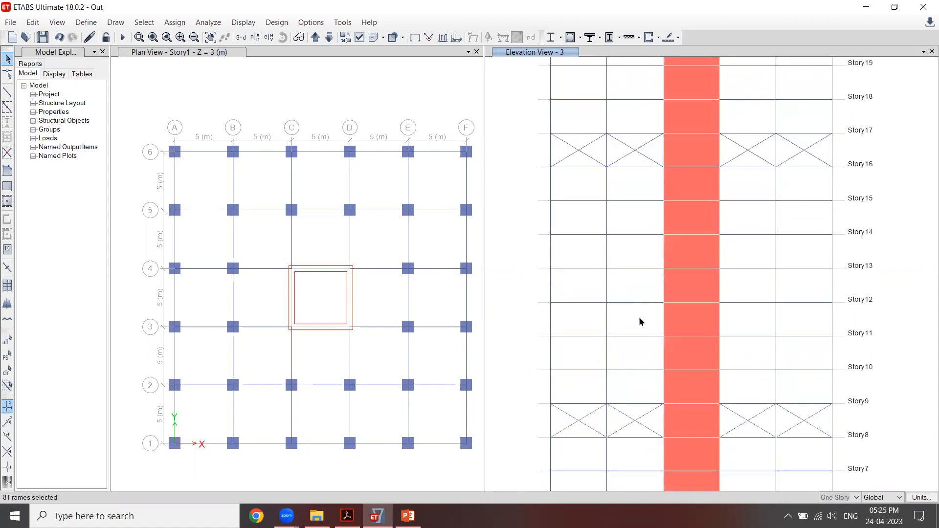
{"action": "left_click", "coordinate": [615, 201]}
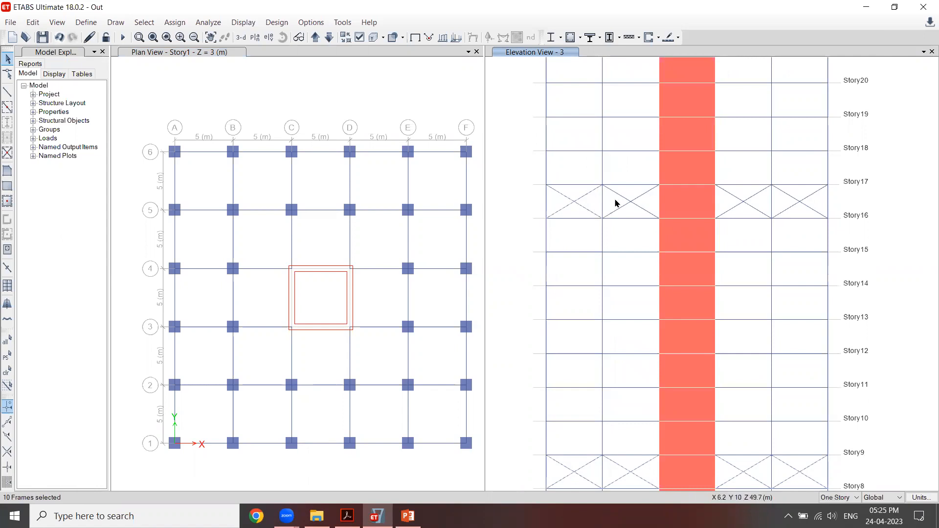
{"action": "left_click", "coordinate": [619, 196]}
{"action": "left_click", "coordinate": [636, 198]}
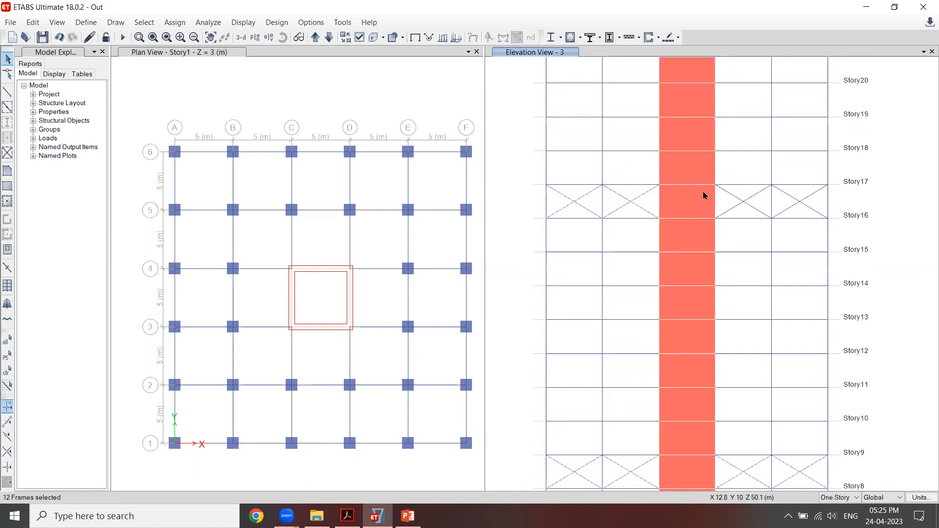
{"action": "left_click", "coordinate": [734, 195]}
{"action": "left_click", "coordinate": [751, 198]}
{"action": "left_click", "coordinate": [793, 197]}
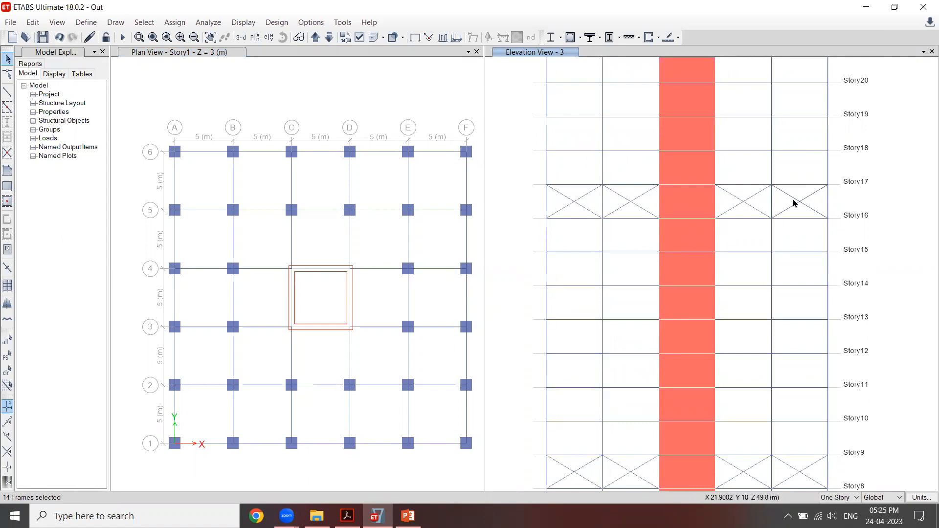
{"action": "left_click", "coordinate": [784, 210]}
Add all the X-brace members between Story24 and Story25 on grid 3 to the selection.
{"action": "middle_click_drag", "start_coordinate": [805, 164], "coordinate": [838, 357]}
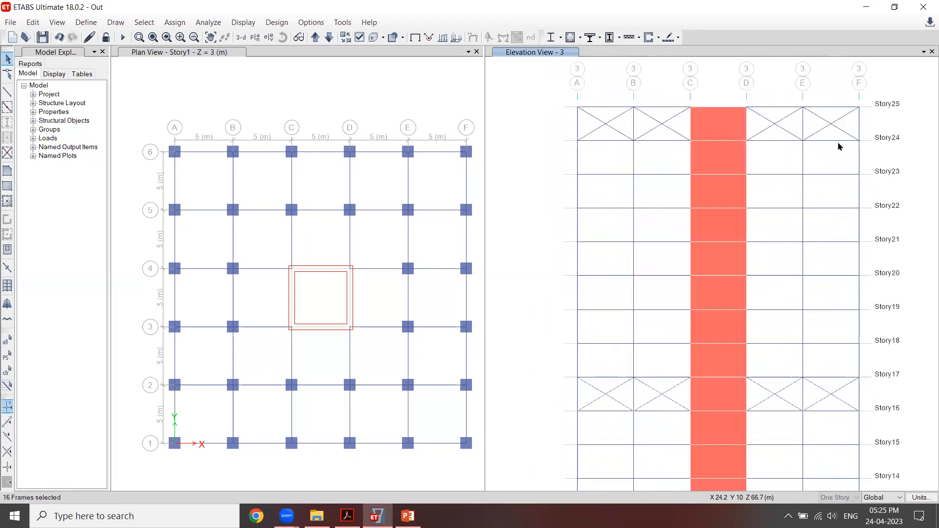
{"action": "left_click", "coordinate": [825, 130]}
{"action": "left_click", "coordinate": [822, 119]}
{"action": "left_click", "coordinate": [791, 115]}
{"action": "left_click", "coordinate": [782, 128]}
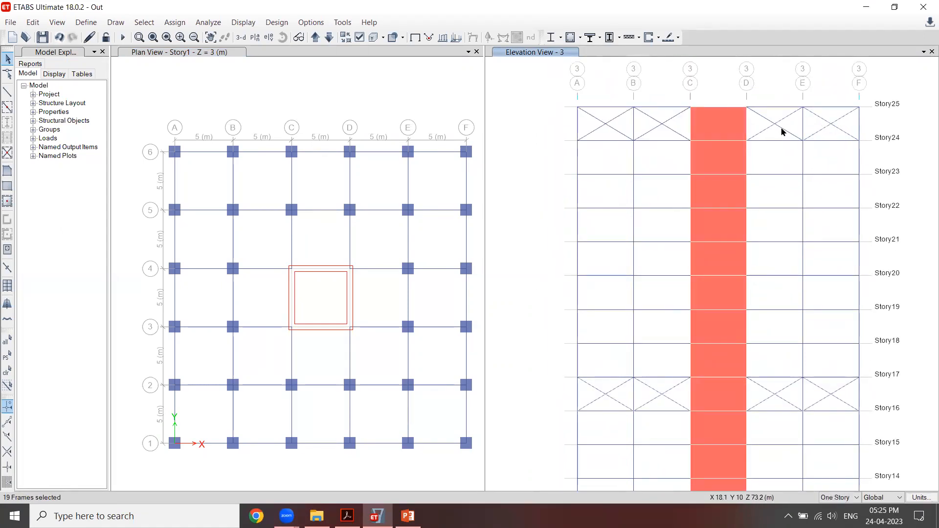
{"action": "left_click", "coordinate": [677, 132]}
{"action": "left_click", "coordinate": [663, 126]}
{"action": "left_click", "coordinate": [600, 127]}
{"action": "left_click", "coordinate": [611, 127]}
Replicate the selected braces linearly with dx 0 and dy -10 m, one copy, onto grid 1, keeping the originals.
{"action": "left_click", "coordinate": [34, 22]}
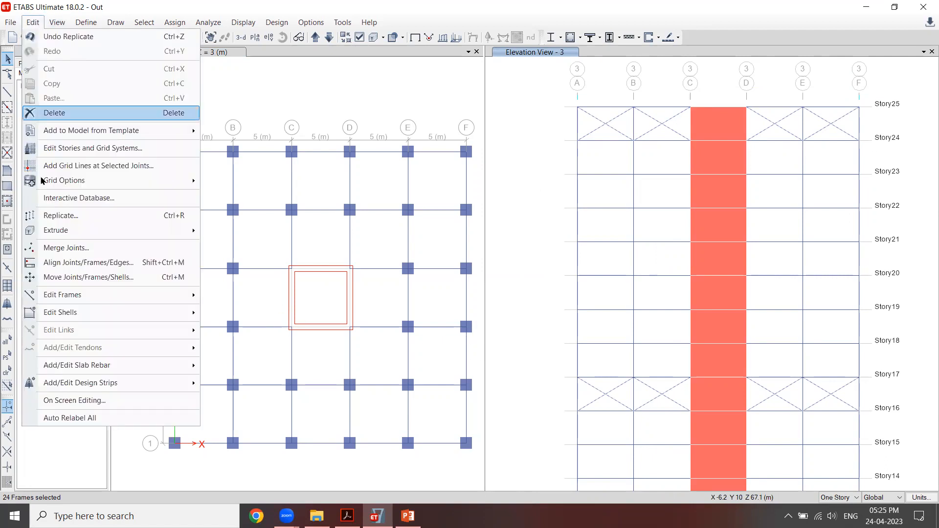
{"action": "left_click", "coordinate": [62, 215]}
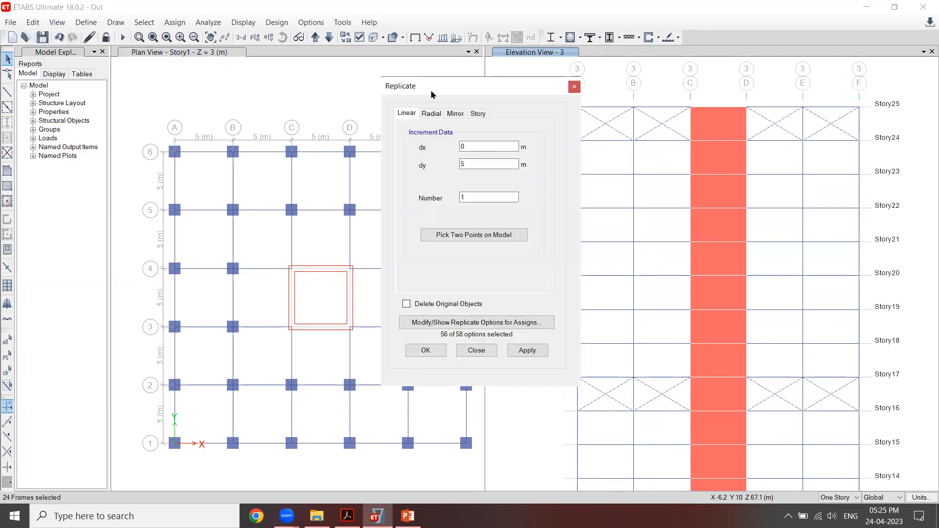
{"action": "left_click_drag", "start_coordinate": [435, 92], "coordinate": [226, 92]}
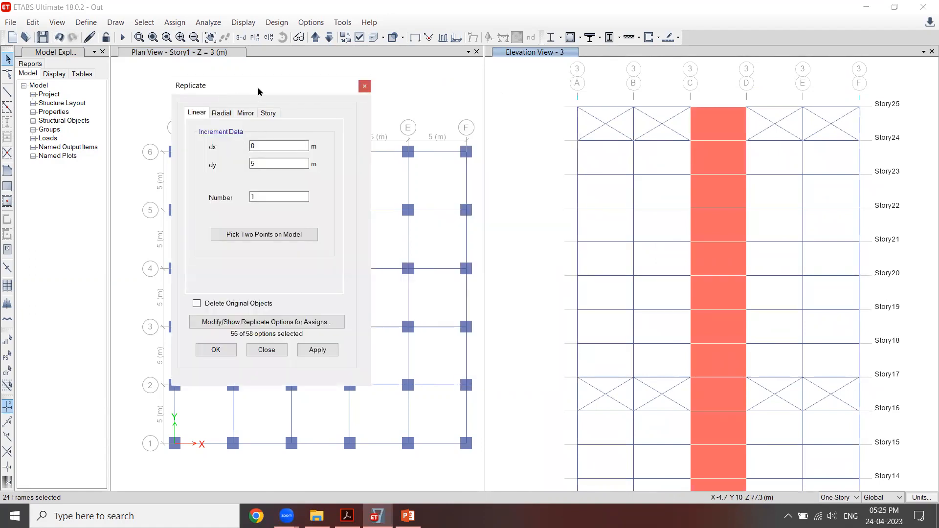
{"action": "left_click_drag", "start_coordinate": [258, 92], "coordinate": [403, 86]}
{"action": "left_click_drag", "start_coordinate": [412, 157], "coordinate": [386, 159]}
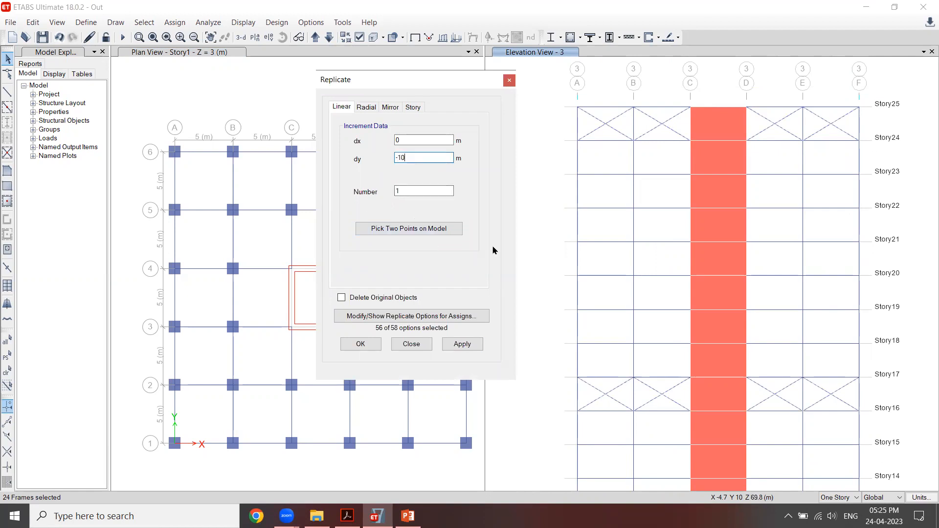
{"action": "left_click", "coordinate": [329, 37]}
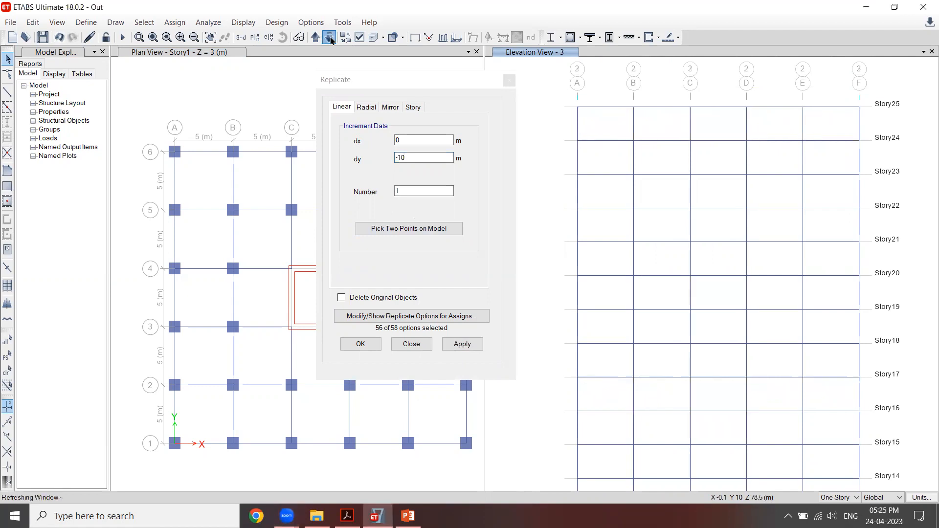
{"action": "left_click", "coordinate": [459, 345]}
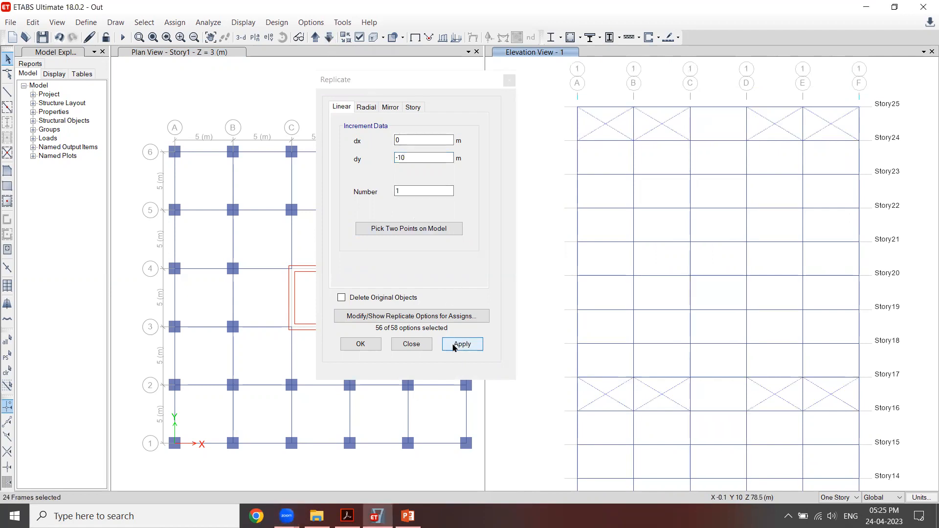
Apply the linear replication with dx 0 and dy -10 m, and restore the previous selection of brace members.
{"action": "left_click", "coordinate": [454, 345]}
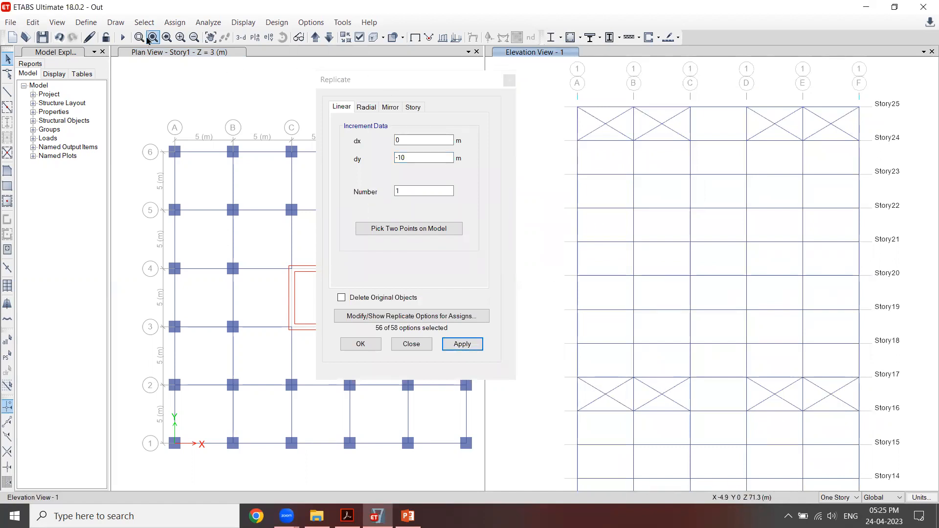
{"action": "left_click", "coordinate": [144, 22]}
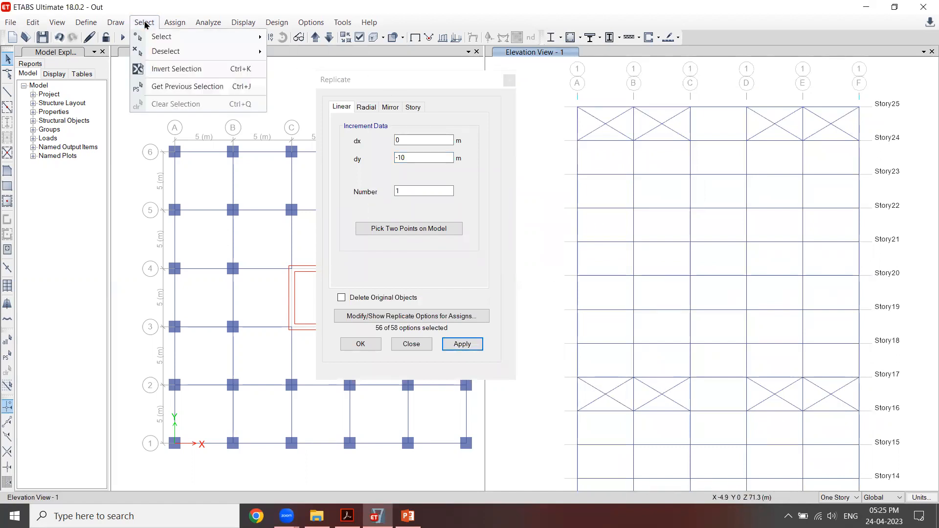
{"action": "left_click", "coordinate": [157, 90]}
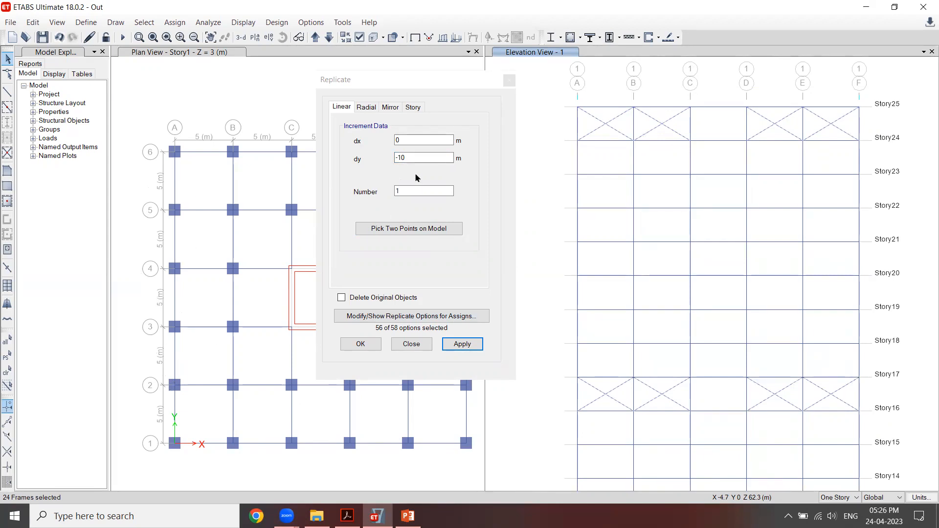
Replicate the selected grid 1 braces linearly with dx 0 and dy 25 m, one copy, onto grid 6, keeping the originals.
{"action": "double_click", "coordinate": [415, 158]}
{"action": "type", "text": "25"}
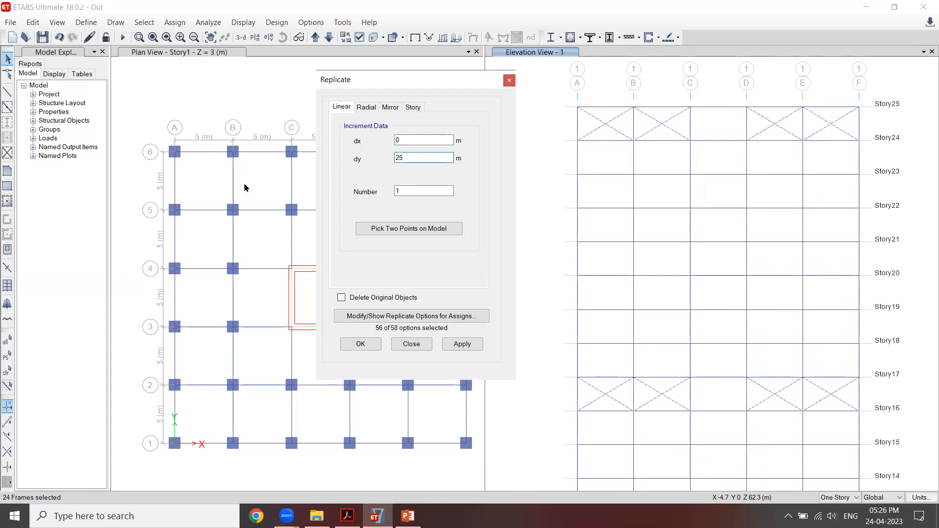
{"action": "left_click", "coordinate": [519, 58]}
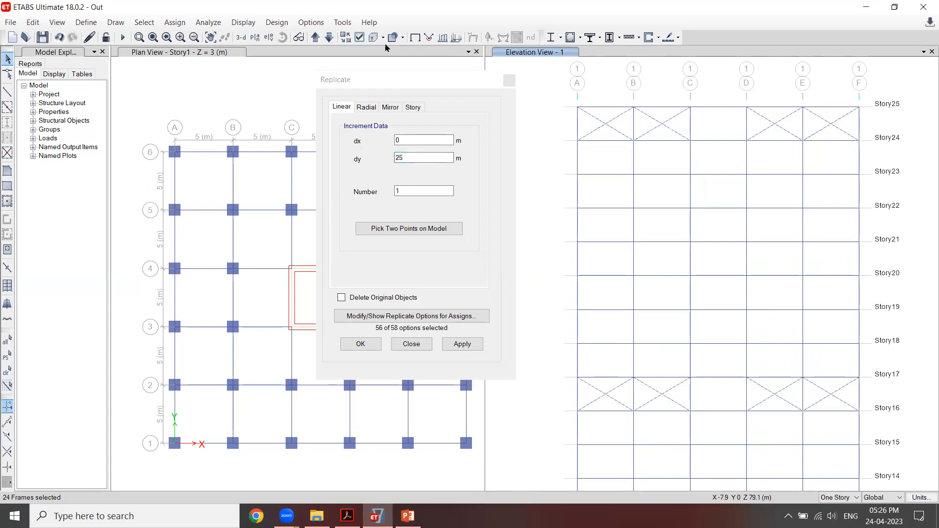
{"action": "left_click", "coordinate": [330, 38]}
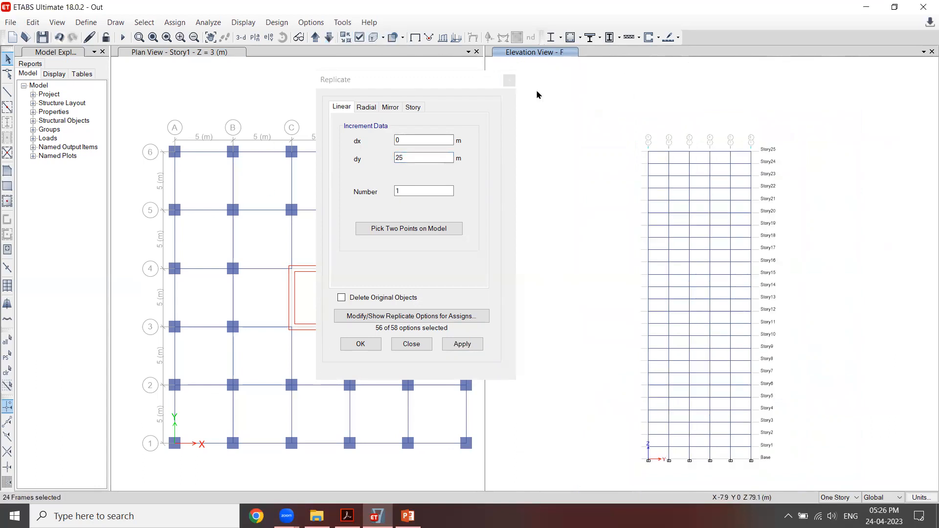
{"action": "left_click", "coordinate": [316, 38]}
{"action": "left_click", "coordinate": [316, 38]}
{"action": "left_click", "coordinate": [316, 37]}
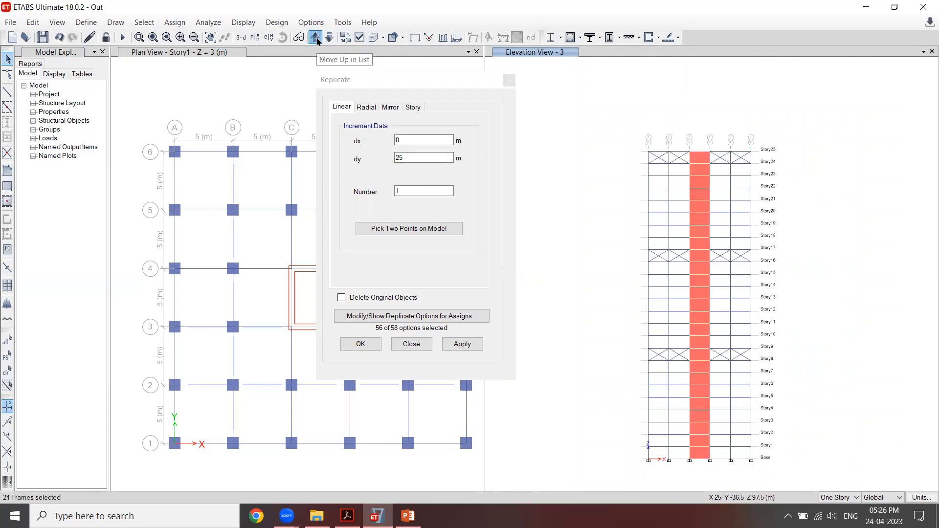
{"action": "left_click", "coordinate": [316, 38]}
{"action": "left_click", "coordinate": [316, 38]}
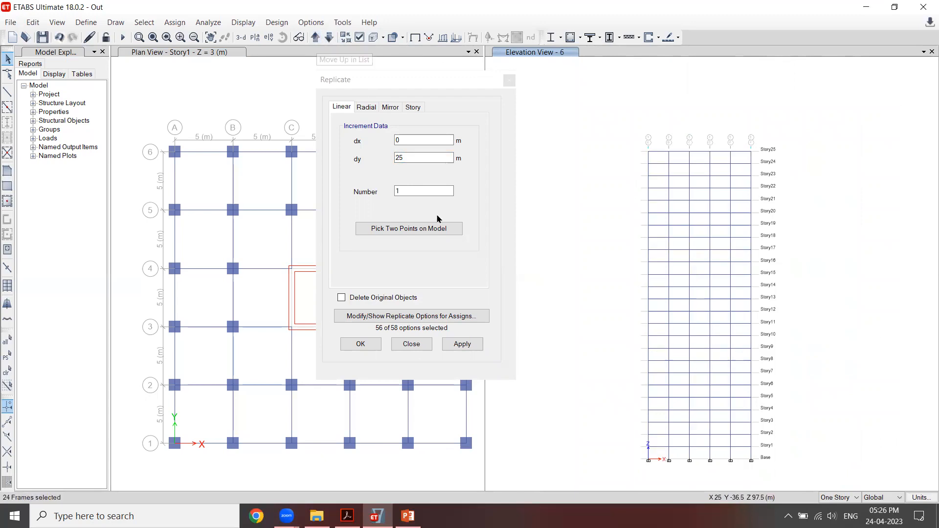
{"action": "left_click", "coordinate": [463, 344]}
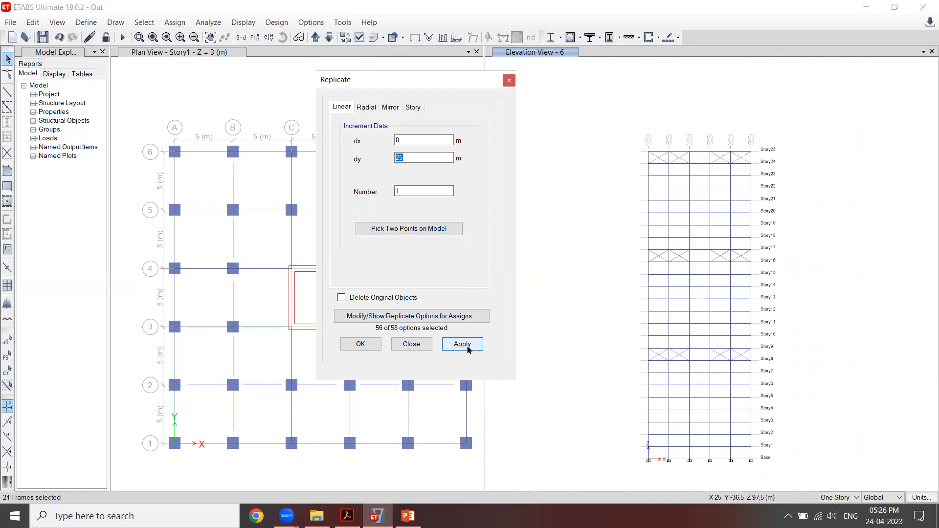
{"action": "left_click", "coordinate": [361, 344]}
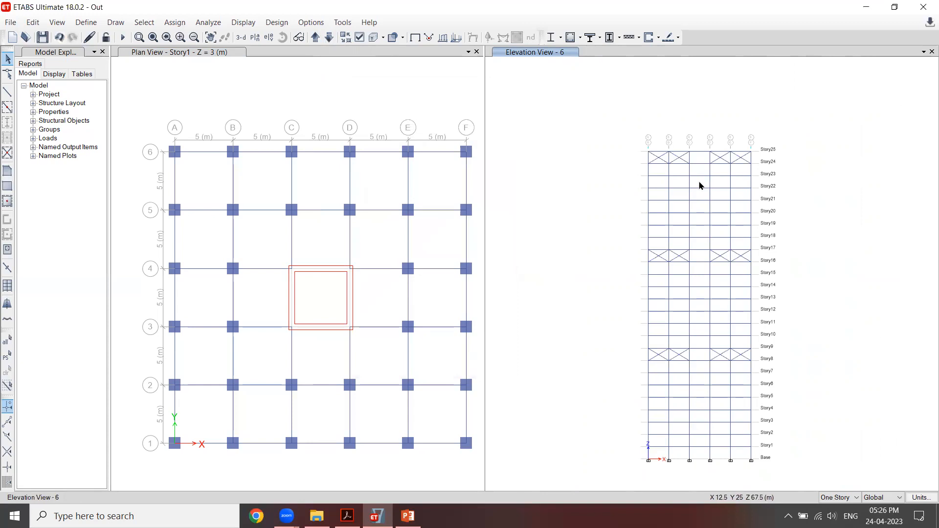
Draw crossing ISB500X500X70 braces between grids C and D from Story24 to Story25 in the grid 6 elevation.
{"action": "middle_click_drag", "start_coordinate": [704, 203], "coordinate": [708, 171]}
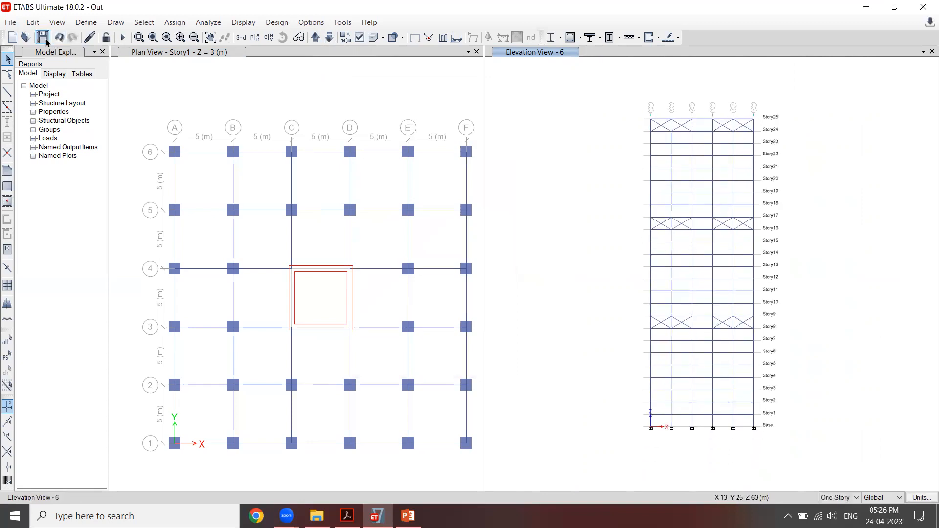
{"action": "left_click", "coordinate": [7, 92]}
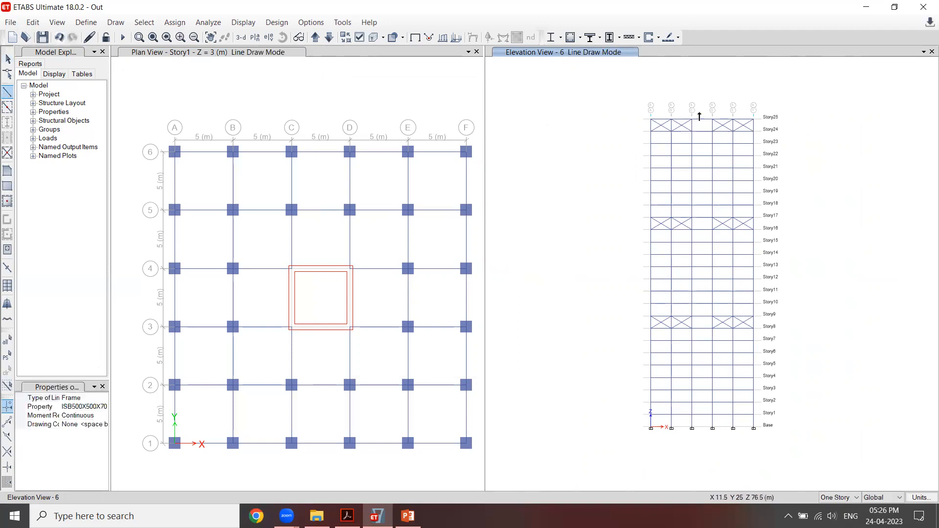
{"action": "scroll", "coordinate": [699, 116], "scroll_direction": "up", "scroll_amount": 3}
{"action": "left_click", "coordinate": [679, 131]}
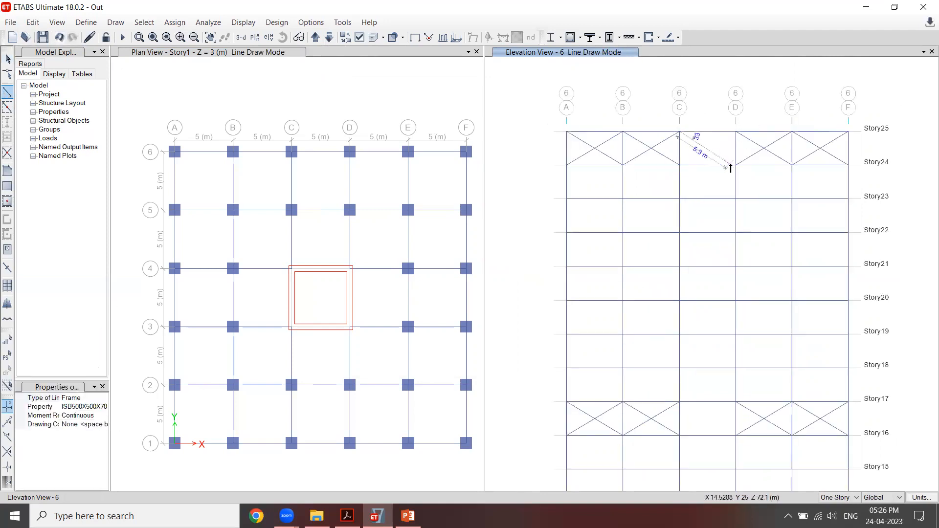
{"action": "left_click", "coordinate": [680, 165]}
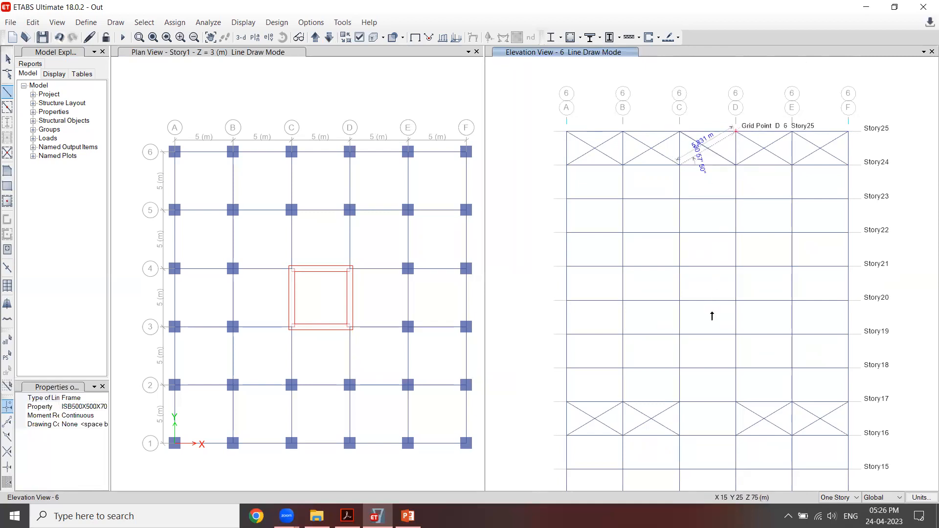
{"action": "key", "text": "Escape"}
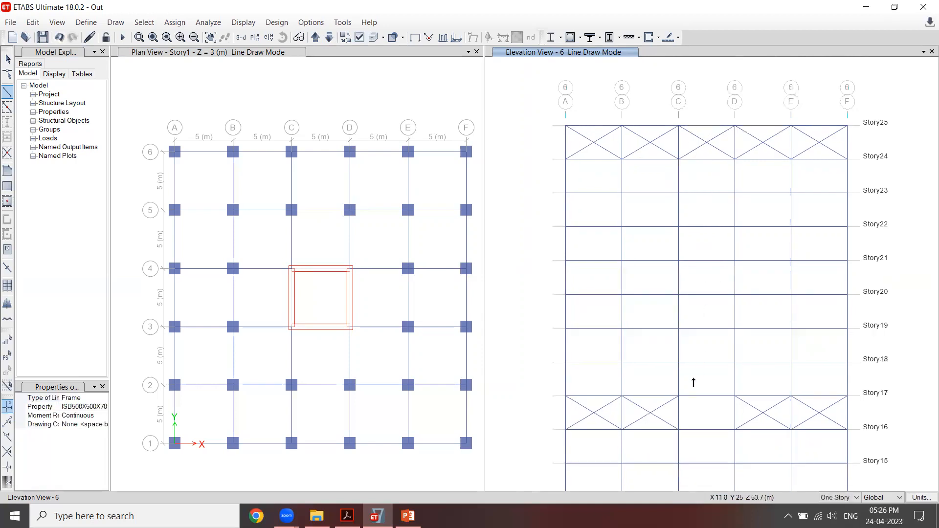
Draw the X-brace between grids C and D from Story16 to Story17 in the grid 6 elevation.
{"action": "left_click", "coordinate": [678, 396]}
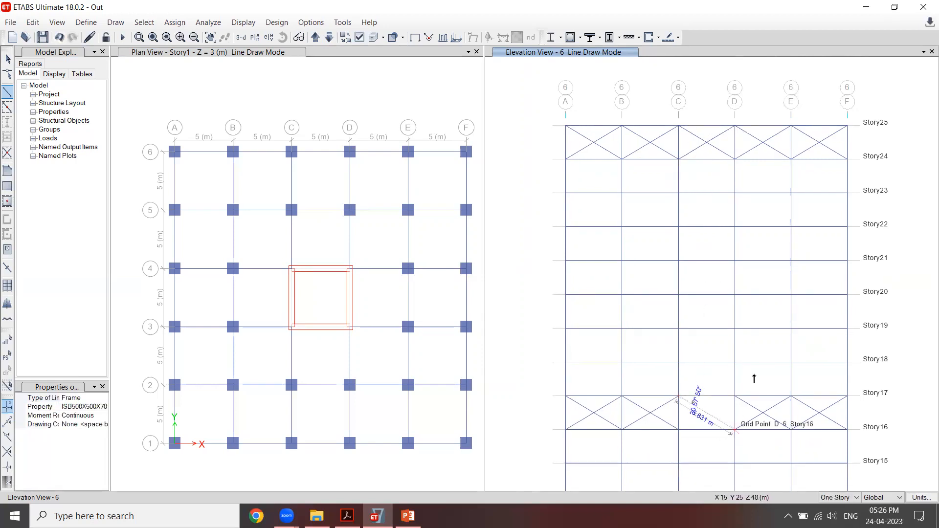
{"action": "left_click", "coordinate": [734, 429]}
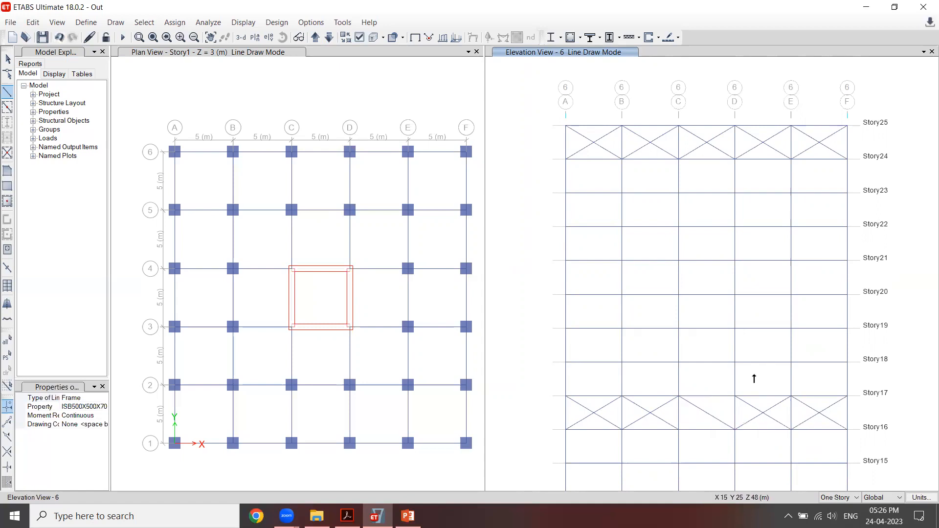
{"action": "left_click", "coordinate": [679, 430]}
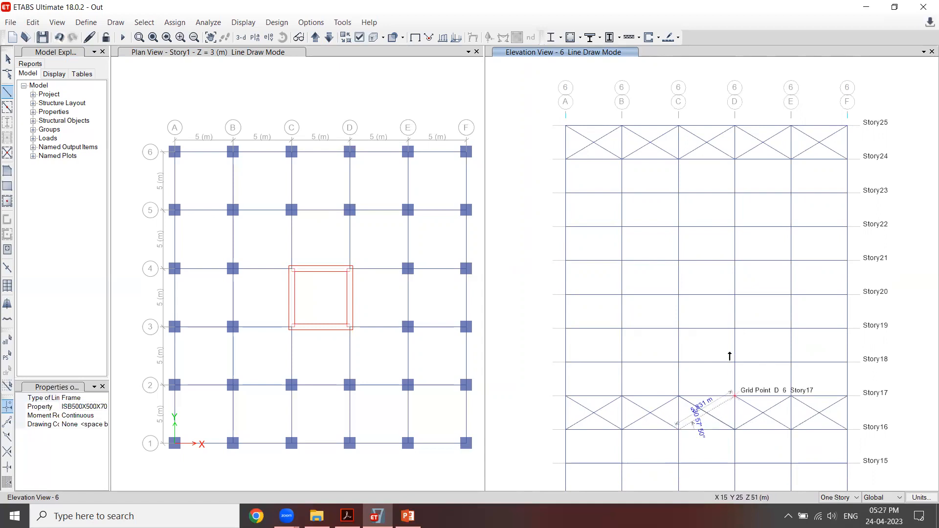
{"action": "key", "text": "Escape"}
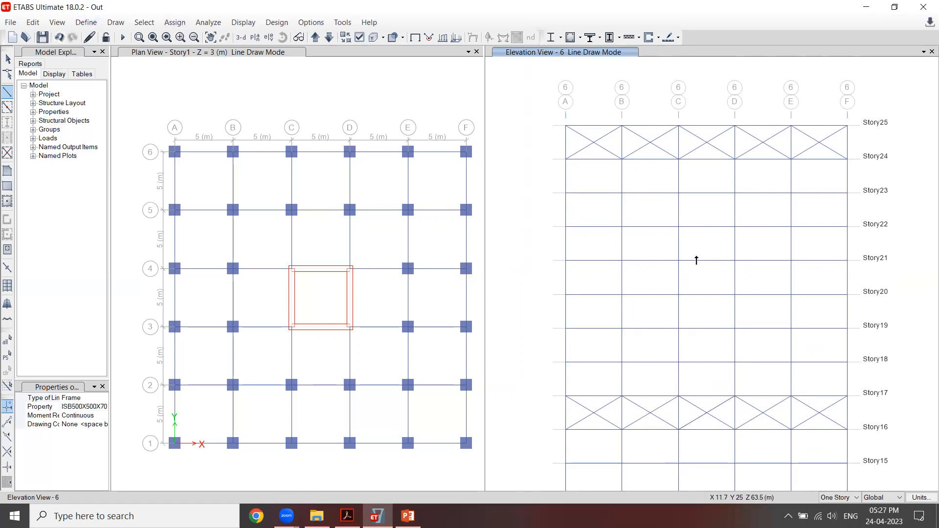
Draw the X-brace between grids C and D from Story8 to Story9 on grid 6 and leave line drawing.
{"action": "middle_click_drag", "start_coordinate": [696, 260], "coordinate": [681, 98]}
{"action": "middle_click_drag", "start_coordinate": [712, 348], "coordinate": [722, 112]}
{"action": "left_click", "coordinate": [678, 270]}
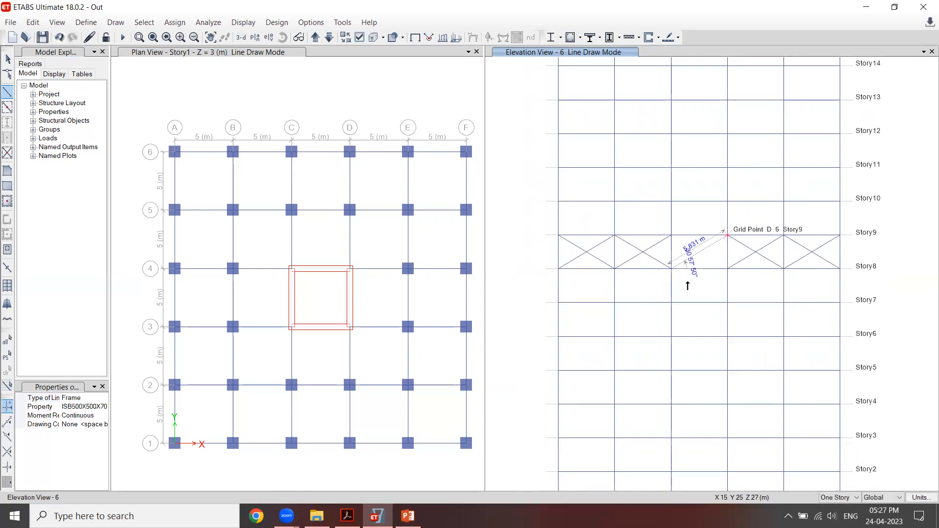
{"action": "double_click", "coordinate": [727, 235]}
{"action": "left_click", "coordinate": [671, 236]}
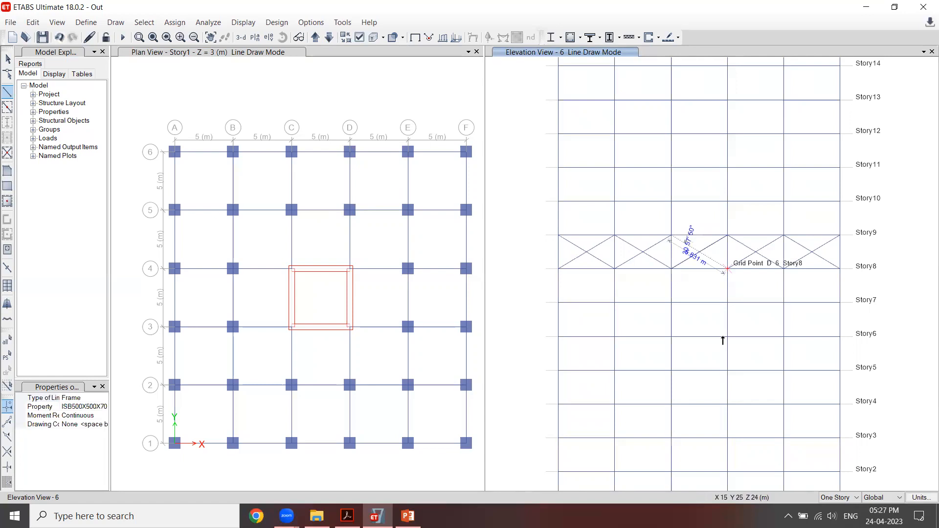
{"action": "key", "text": "Escape"}
{"action": "scroll", "coordinate": [723, 340], "scroll_direction": "down", "scroll_amount": 5}
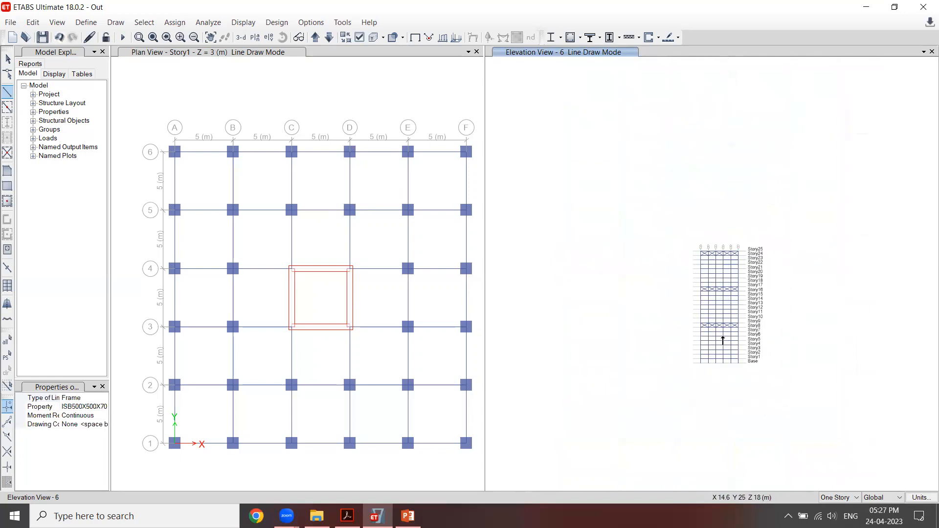
{"action": "scroll", "coordinate": [723, 340], "scroll_direction": "up", "scroll_amount": 5}
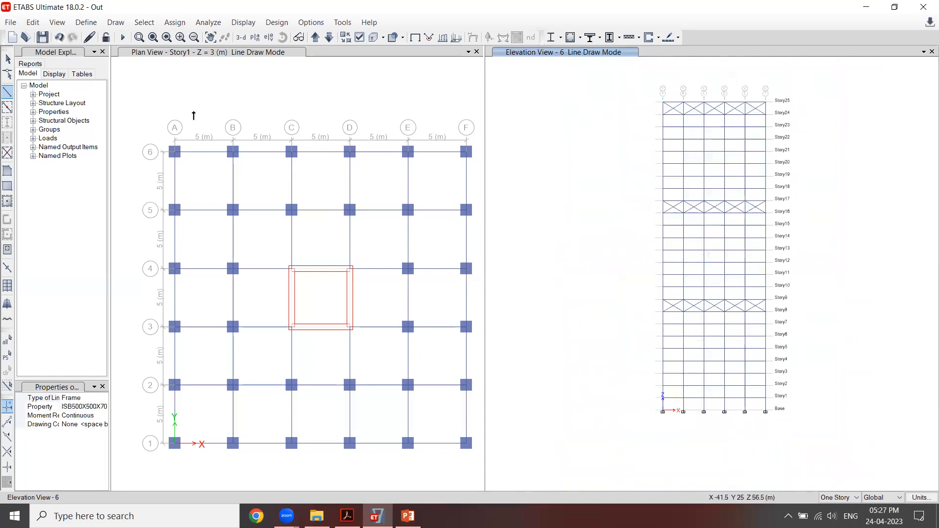
{"action": "left_click", "coordinate": [7, 59]}
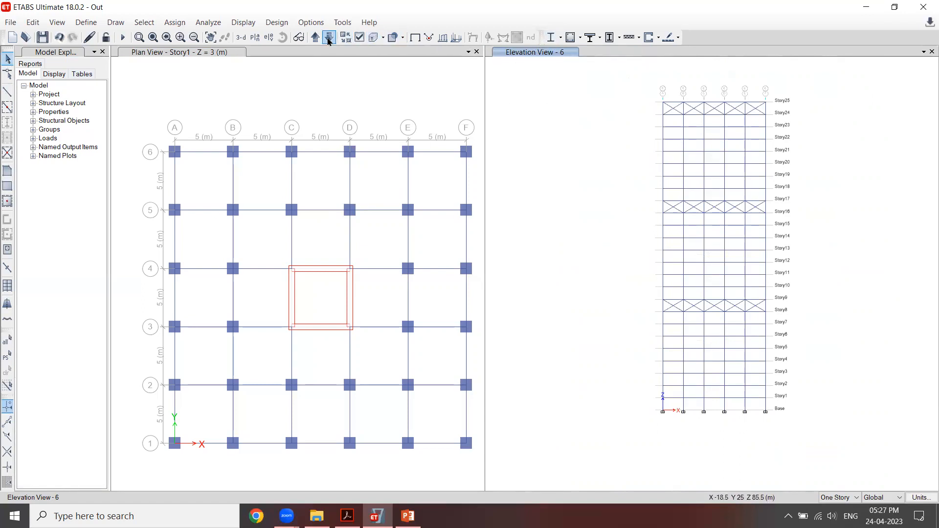
Switch to the grid 1 elevation and draw crossing ISB500X500X70 braces between grids C and D from Story24 to Story25.
{"action": "left_click", "coordinate": [328, 38]}
{"action": "left_click", "coordinate": [328, 38]}
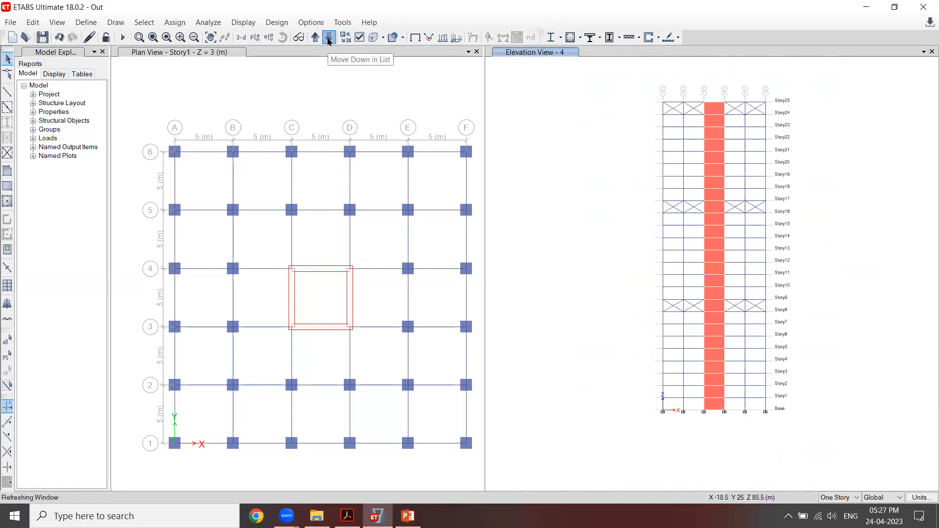
{"action": "left_click", "coordinate": [329, 38]}
{"action": "left_click", "coordinate": [329, 38]}
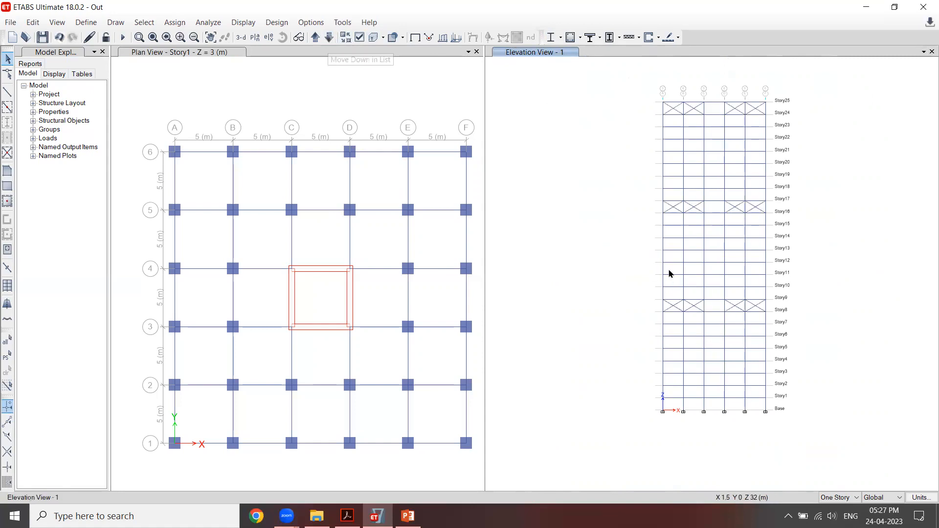
{"action": "scroll", "coordinate": [714, 147], "scroll_direction": "up", "scroll_amount": 3}
{"action": "scroll", "coordinate": [725, 231], "scroll_direction": "down", "scroll_amount": 1}
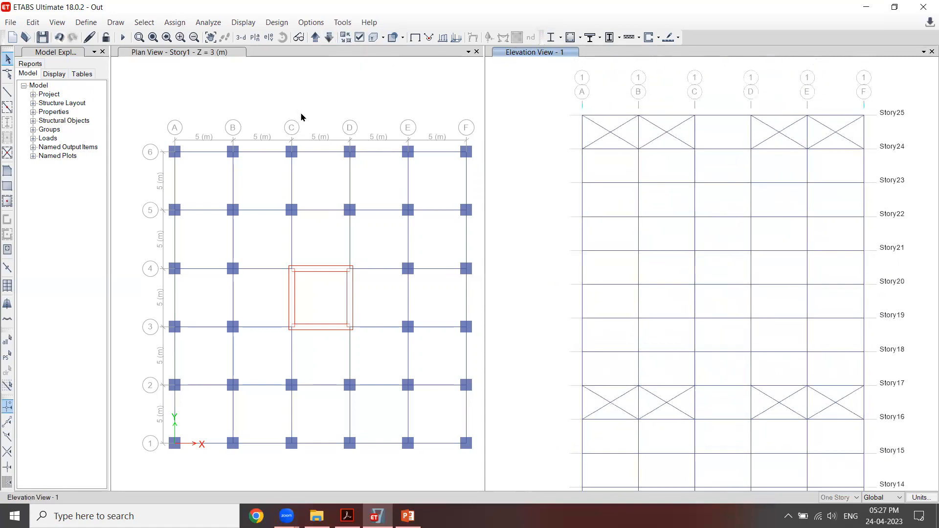
{"action": "left_click", "coordinate": [7, 92]}
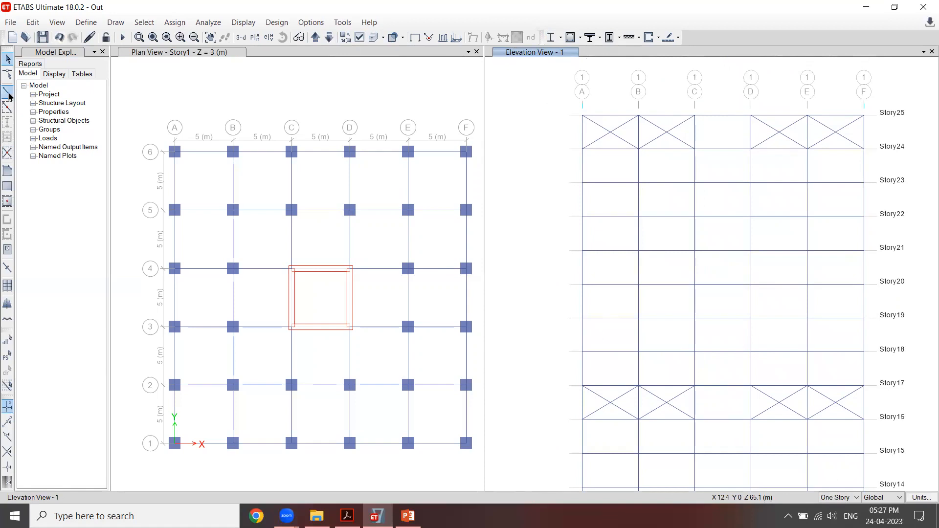
{"action": "left_click", "coordinate": [700, 119]}
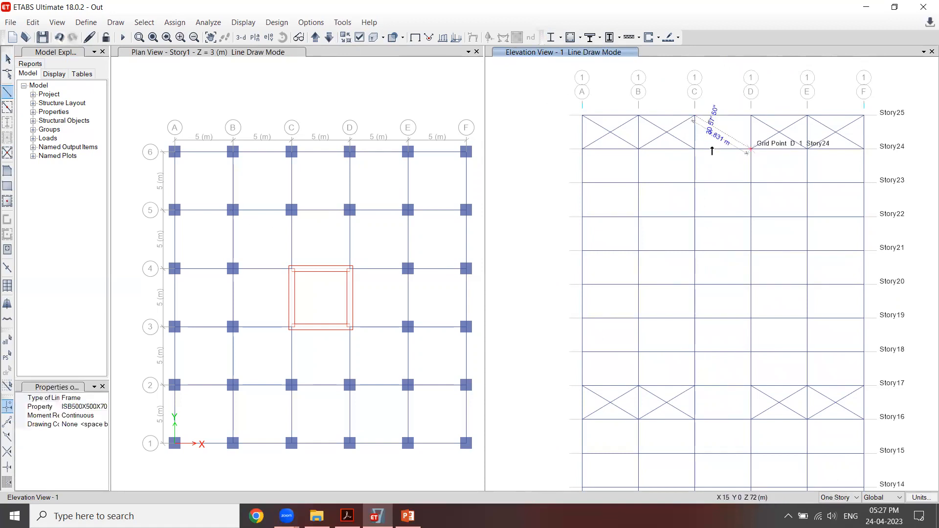
{"action": "left_click", "coordinate": [750, 116]}
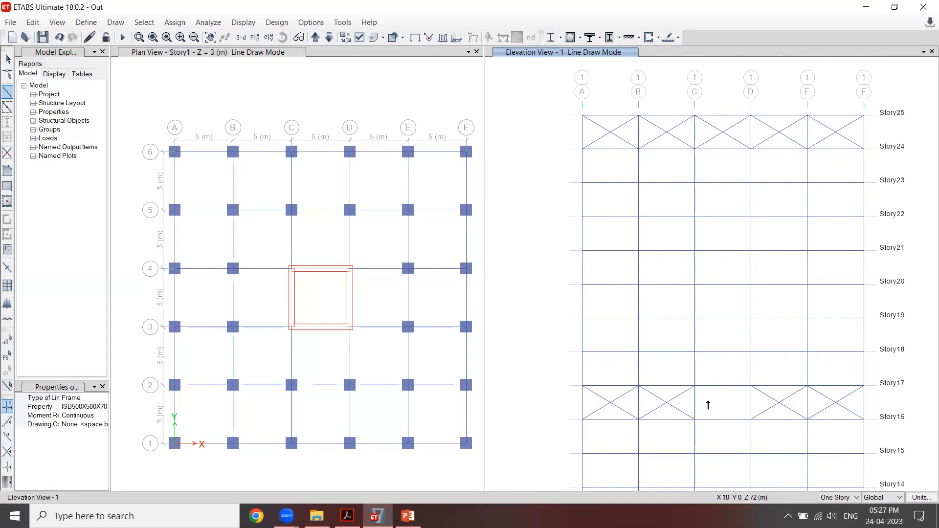
Draw X-braces between grids C and D on grid 1, from Story16 to Story17 and from Story8 to Story9.
{"action": "left_click", "coordinate": [694, 419]}
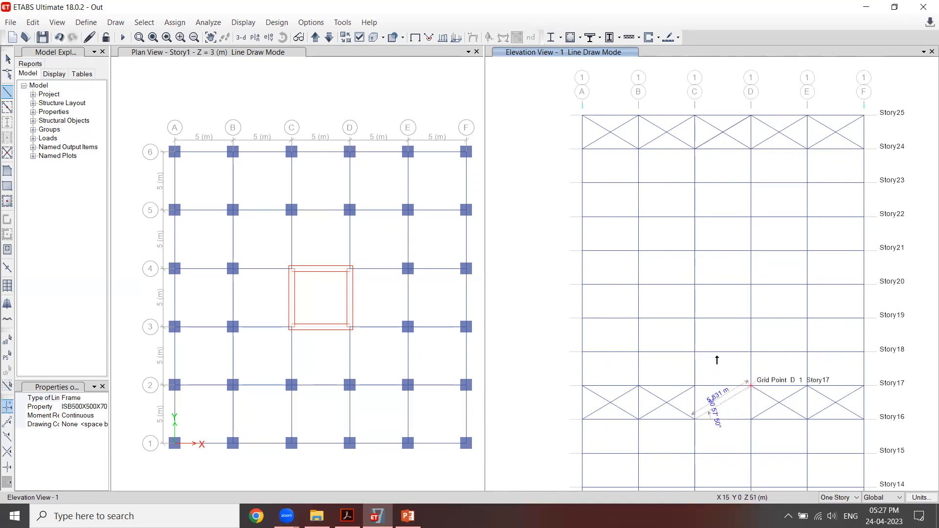
{"action": "left_click", "coordinate": [695, 386]}
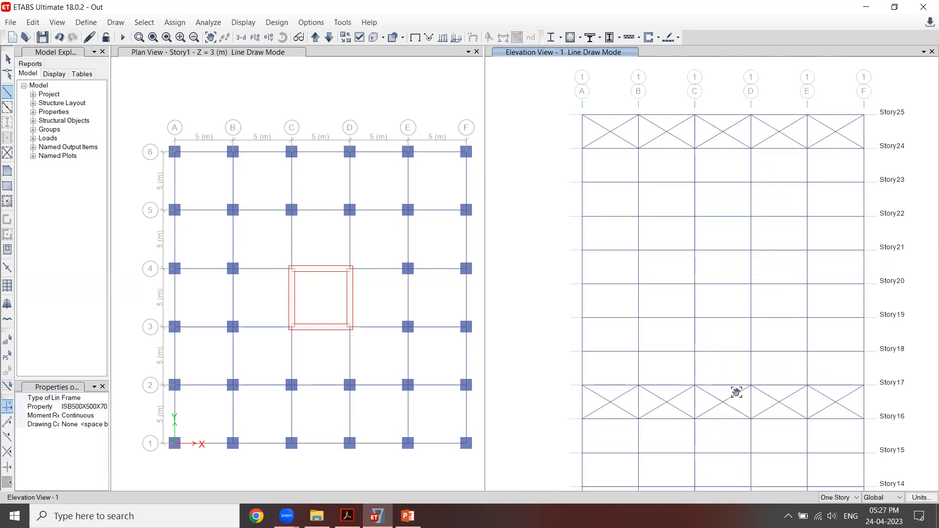
{"action": "middle_click_drag", "start_coordinate": [735, 392], "coordinate": [704, 14]}
{"action": "left_click", "coordinate": [664, 319]}
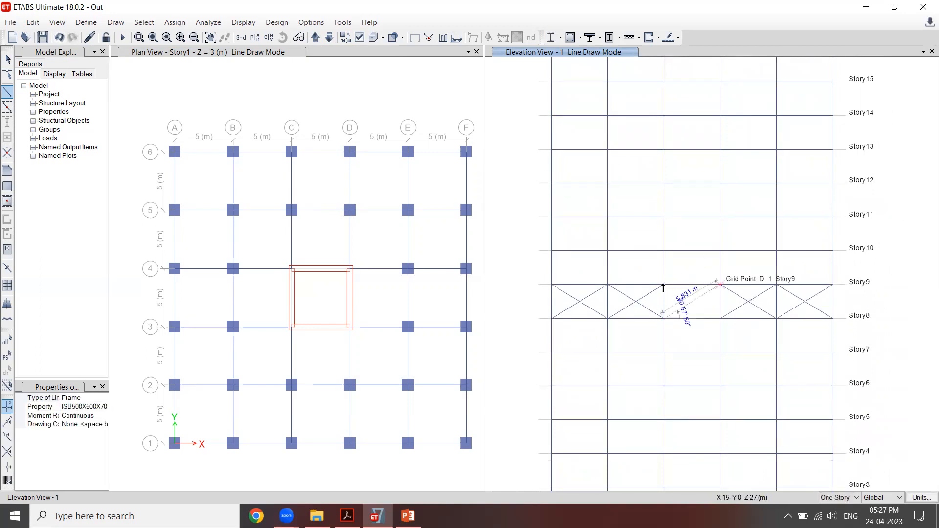
{"action": "left_click", "coordinate": [664, 284]}
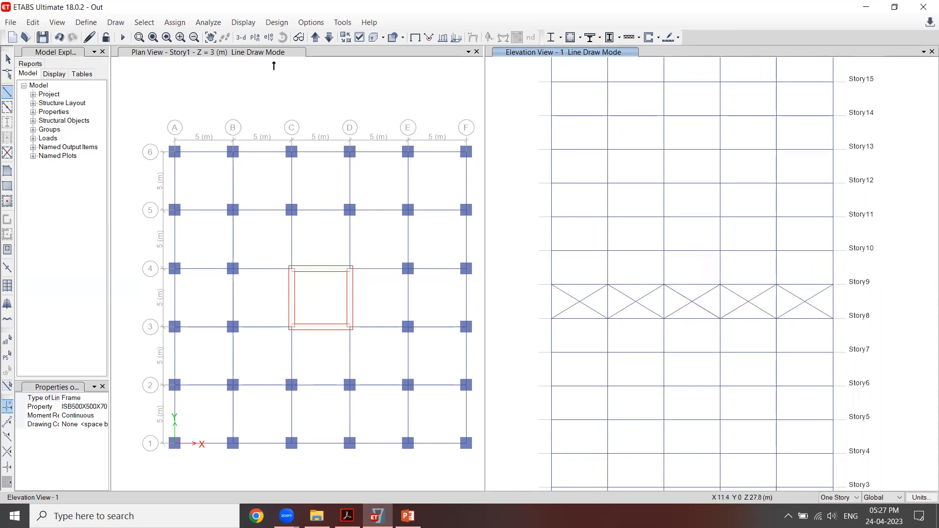
{"action": "left_click", "coordinate": [7, 59]}
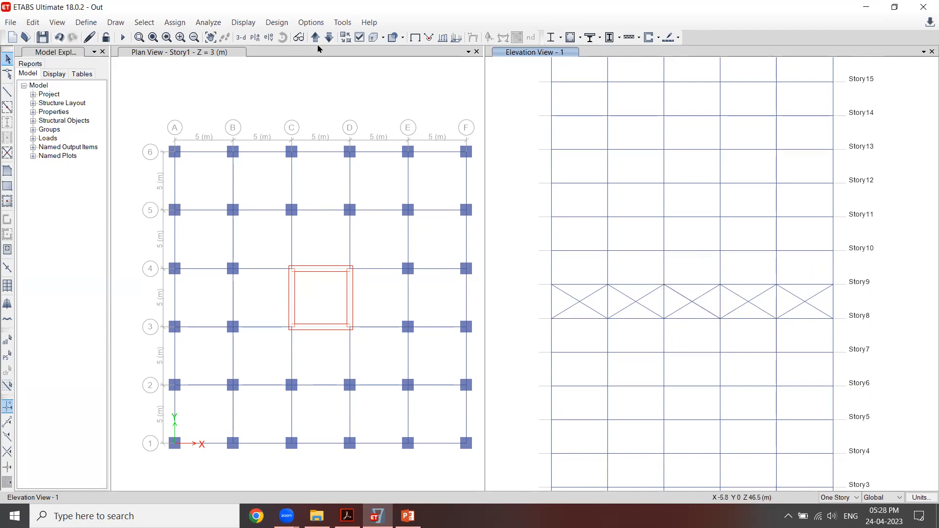
Switch the grid 1 elevation window to the 3-D view of the whole building.
{"action": "left_click", "coordinate": [241, 37]}
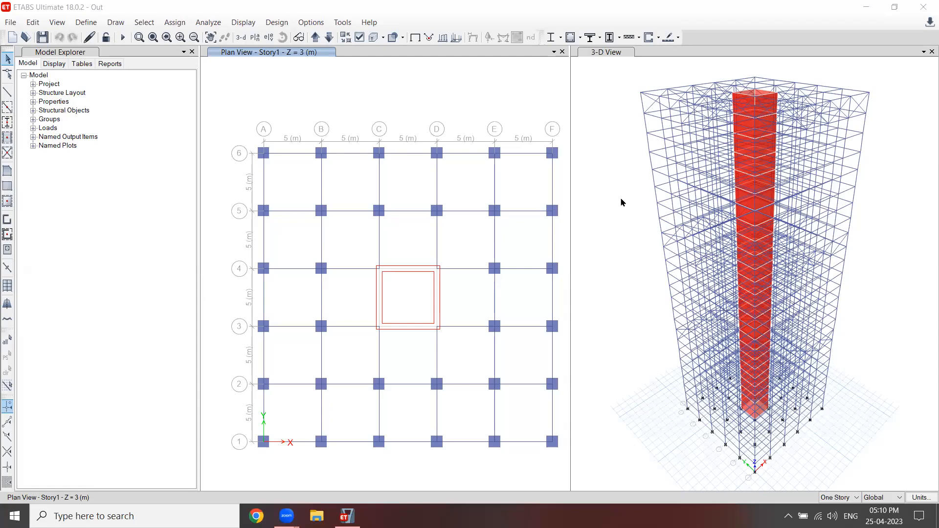
{"action": "middle_click_drag", "start_coordinate": [628, 160], "coordinate": [620, 188]}
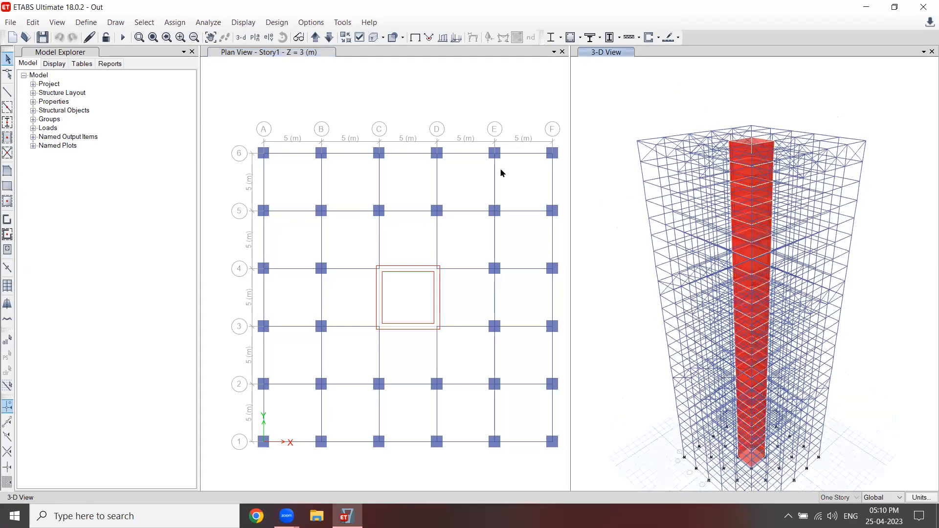
Select all Story25 objects and isolate them in the 3-D window beside the plan.
{"action": "left_click", "coordinate": [144, 22]}
{"action": "mouse_move", "coordinate": [153, 38]}
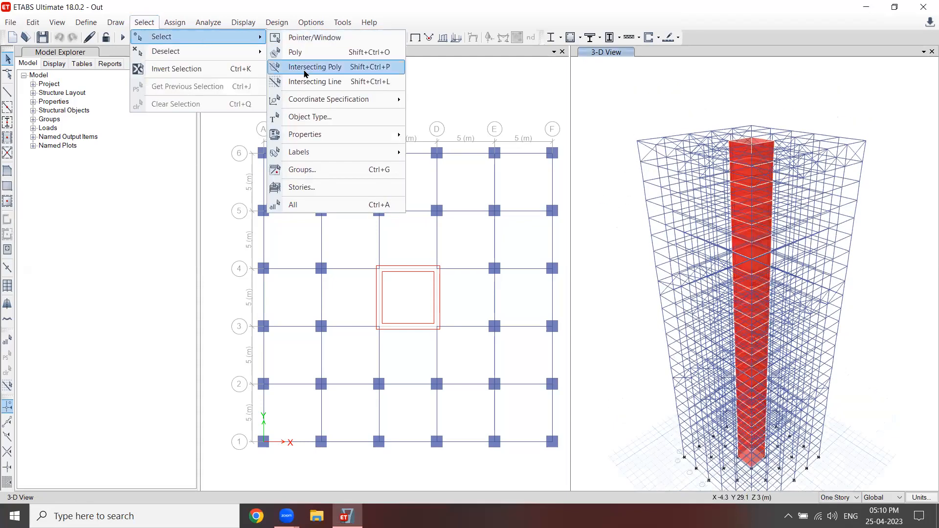
{"action": "left_click", "coordinate": [301, 187]}
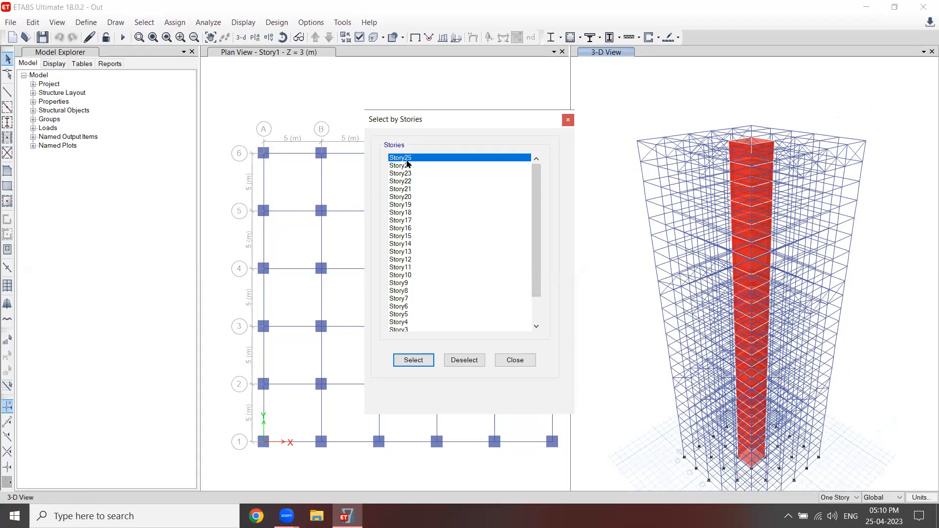
{"action": "left_click", "coordinate": [414, 361]}
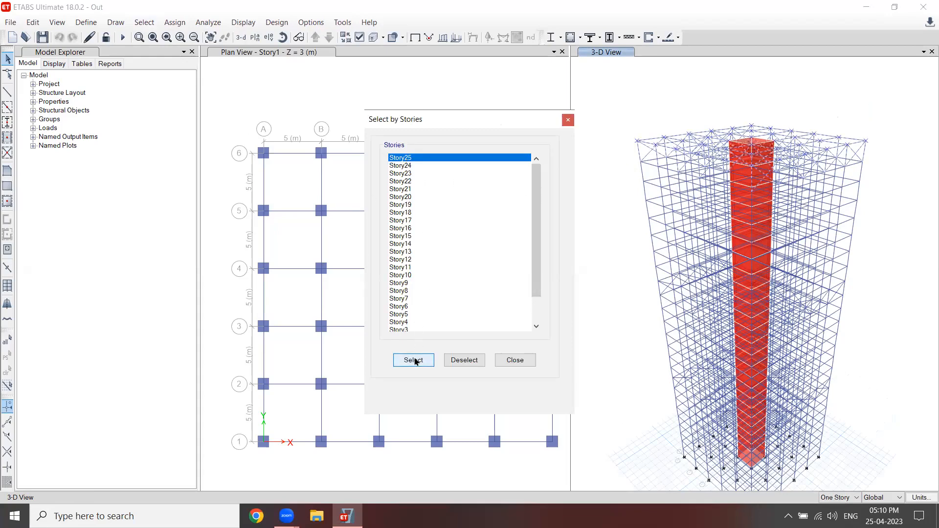
{"action": "left_click", "coordinate": [519, 362]}
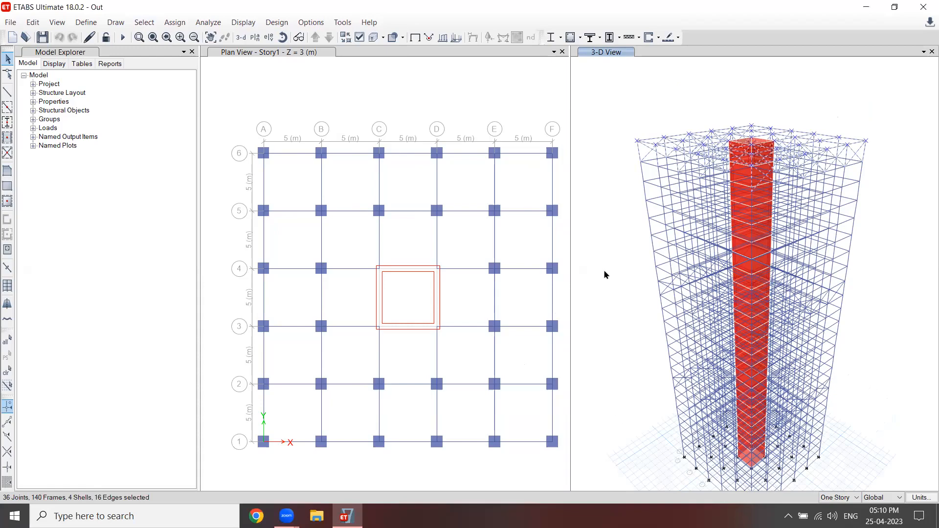
{"action": "right_click", "coordinate": [598, 160]}
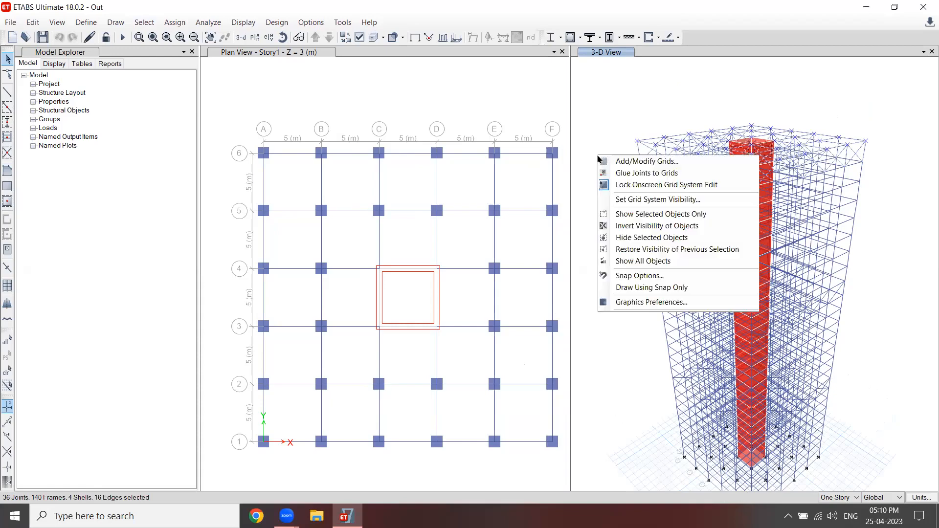
{"action": "left_click", "coordinate": [630, 219]}
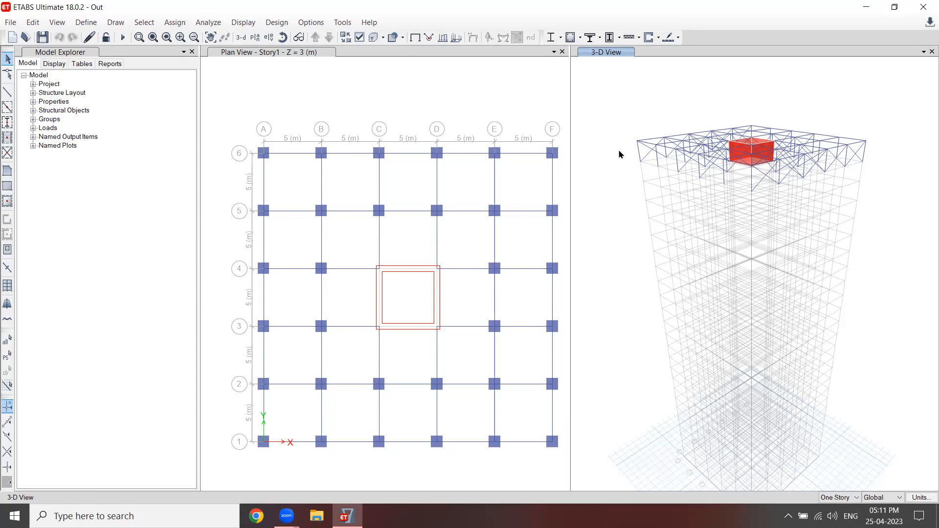
Close the plan view, select everything on Story25 and show only those objects in the 3-D view.
{"action": "left_click", "coordinate": [563, 52]}
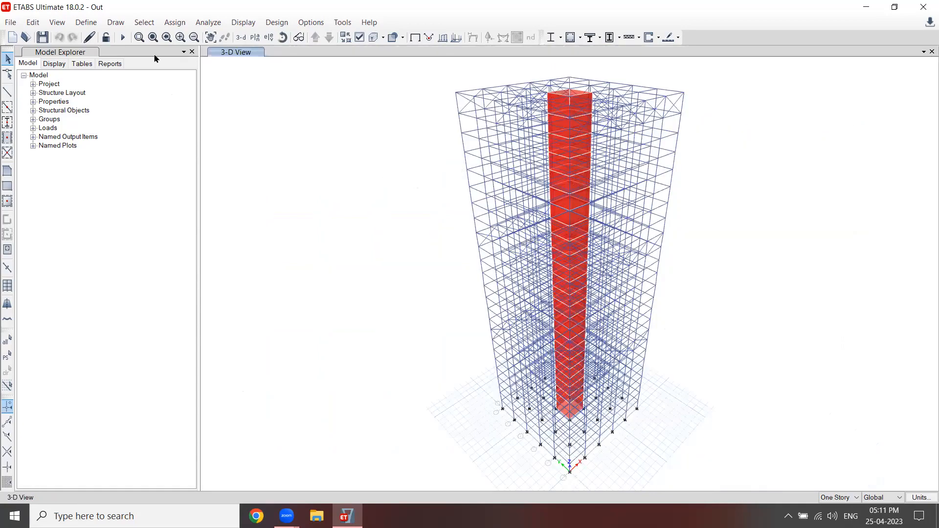
{"action": "left_click", "coordinate": [145, 22]}
{"action": "mouse_move", "coordinate": [196, 37]}
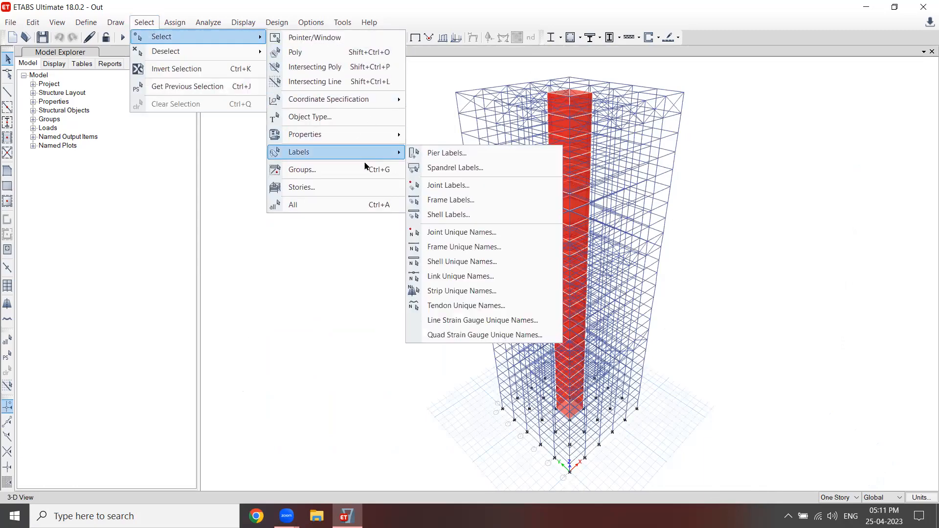
{"action": "left_click", "coordinate": [357, 187]}
{"action": "left_click", "coordinate": [414, 360]}
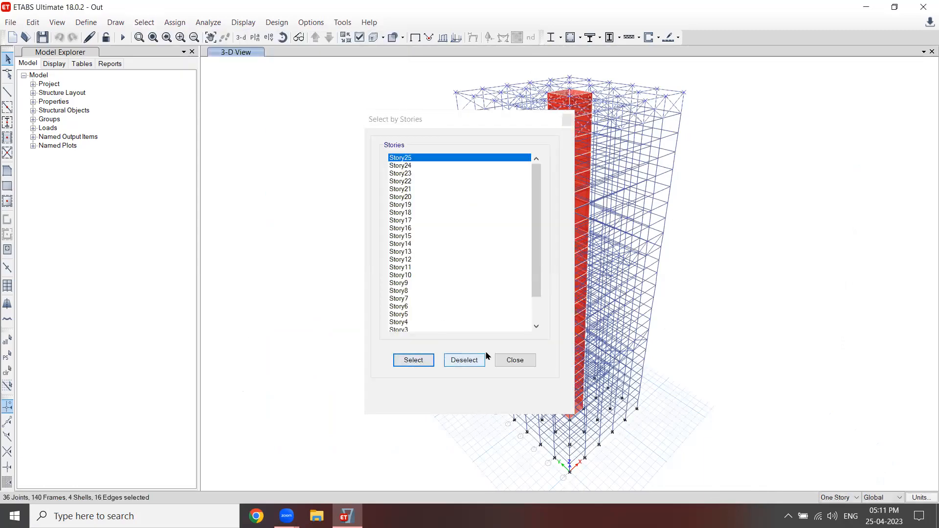
{"action": "left_click", "coordinate": [513, 360]}
{"action": "right_click", "coordinate": [358, 203]}
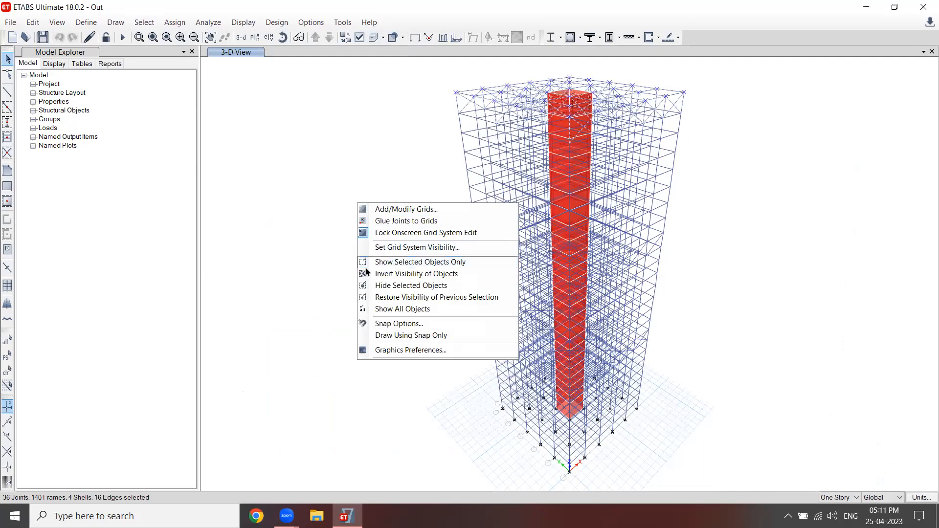
{"action": "left_click", "coordinate": [384, 262]}
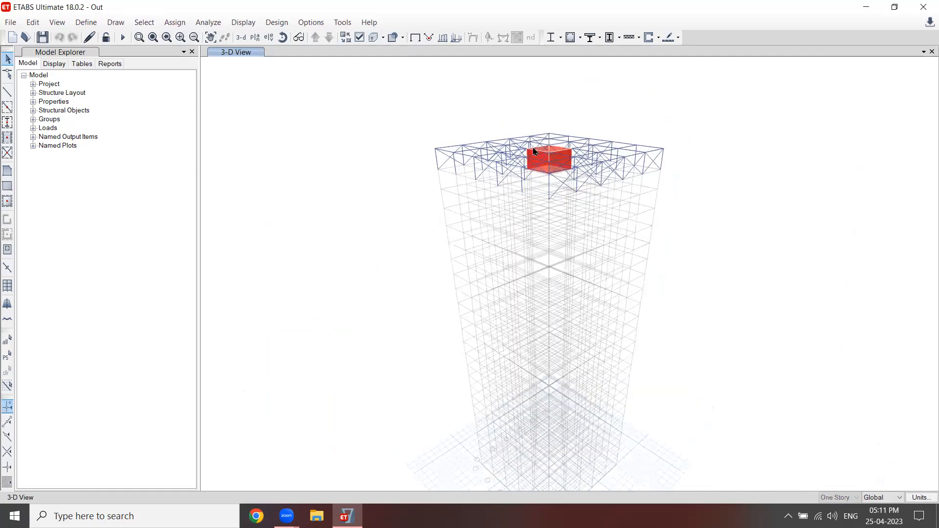
{"action": "scroll", "coordinate": [528, 182], "scroll_direction": "up", "scroll_amount": 3}
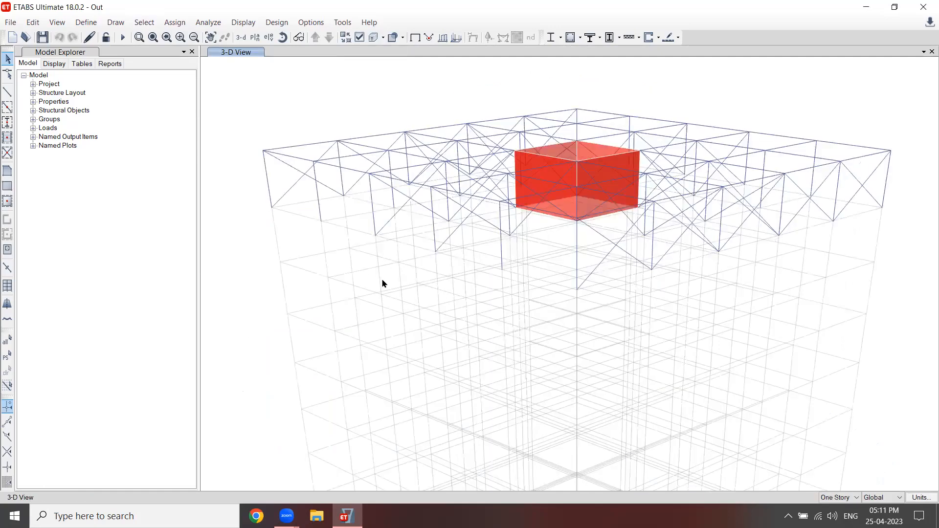
Hide the grid system and display the isolated Story25 frames and walls as extruded shapes.
{"action": "right_click", "coordinate": [825, 83]}
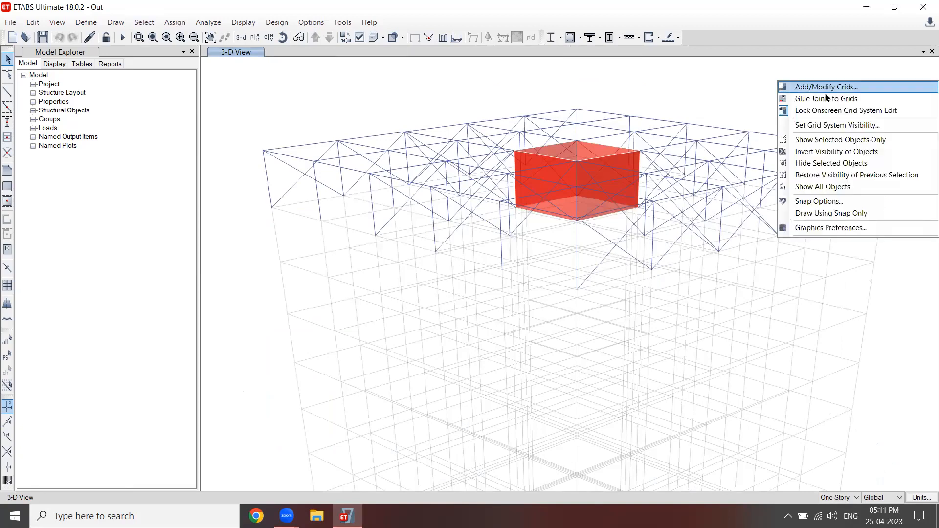
{"action": "left_click", "coordinate": [834, 126]}
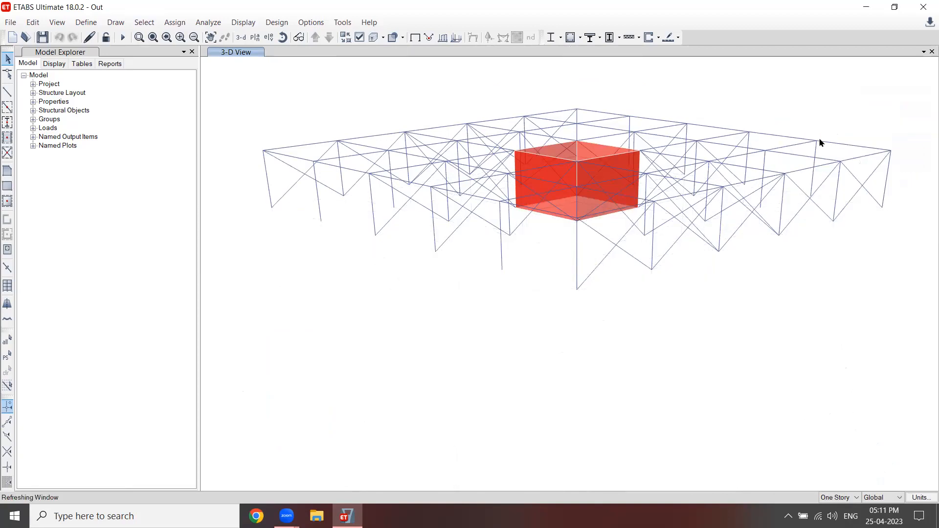
{"action": "mouse_move", "coordinate": [703, 231]}
{"action": "middle_mouse_down", "text": "shift"}
{"action": "mouse_move", "coordinate": [688, 266]}
{"action": "mouse_move", "coordinate": [662, 281]}
{"action": "mouse_move", "coordinate": [720, 275]}
{"action": "mouse_move", "coordinate": [661, 294]}
{"action": "middle_mouse_up", "text": "shift"}
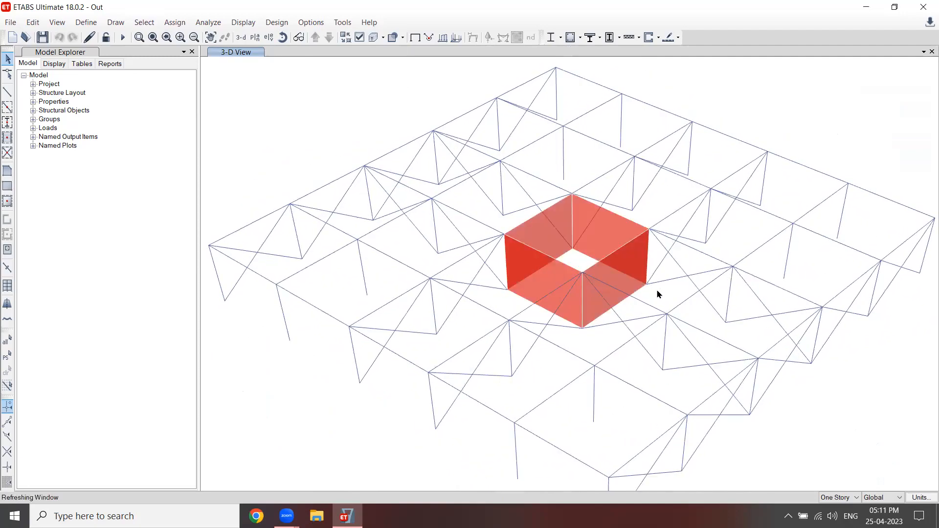
{"action": "left_click", "coordinate": [194, 37]}
{"action": "left_click", "coordinate": [193, 37]}
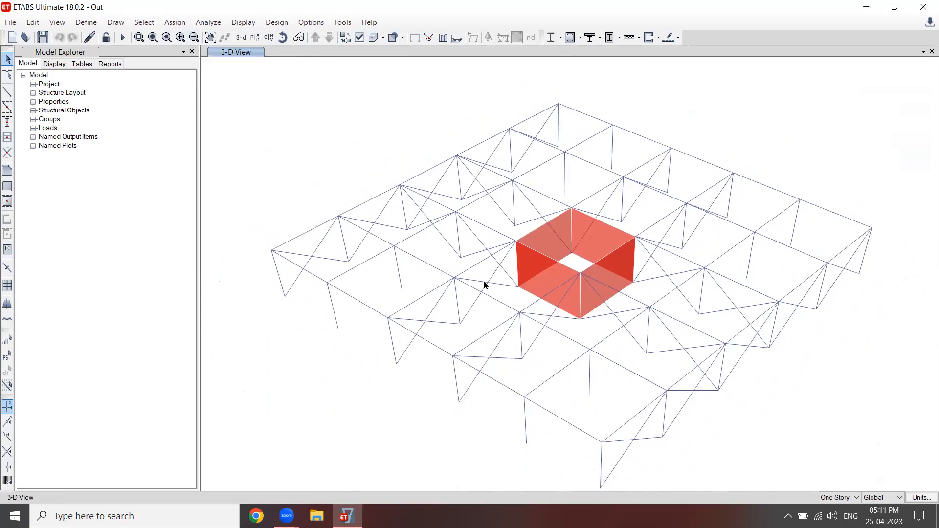
{"action": "mouse_move", "coordinate": [484, 283]}
{"action": "middle_mouse_down", "text": "shift"}
{"action": "mouse_move", "coordinate": [474, 278]}
{"action": "mouse_move", "coordinate": [490, 287]}
{"action": "middle_mouse_up", "text": "shift"}
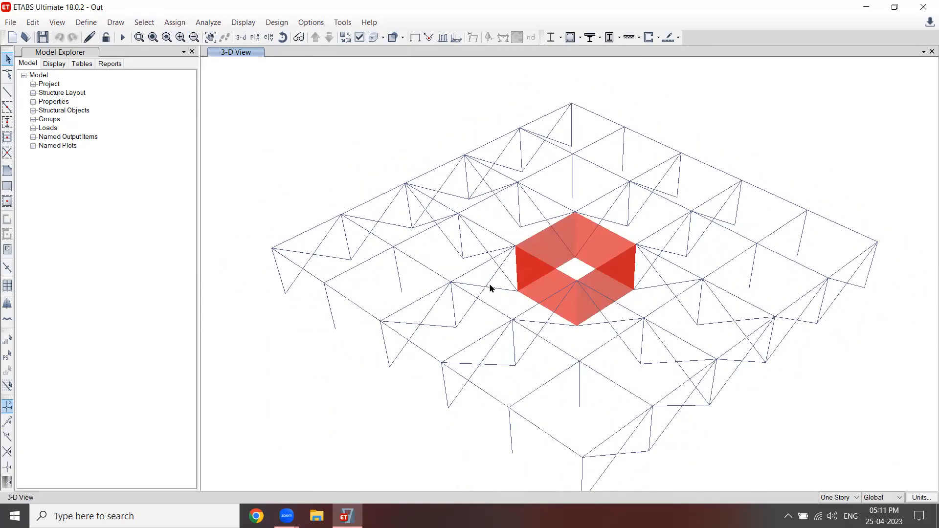
{"action": "left_click", "coordinate": [375, 39]}
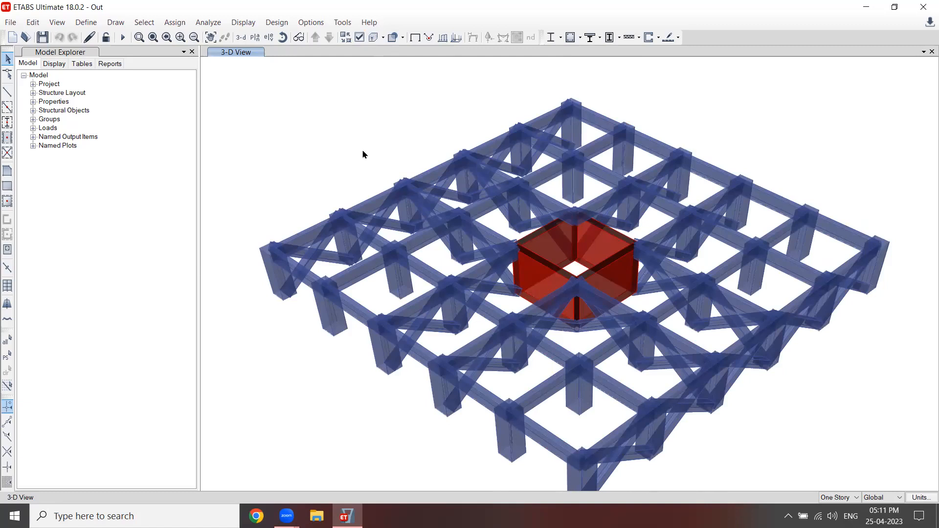
Set the display color of both columns and beams to black.
{"action": "left_click", "coordinate": [313, 22]}
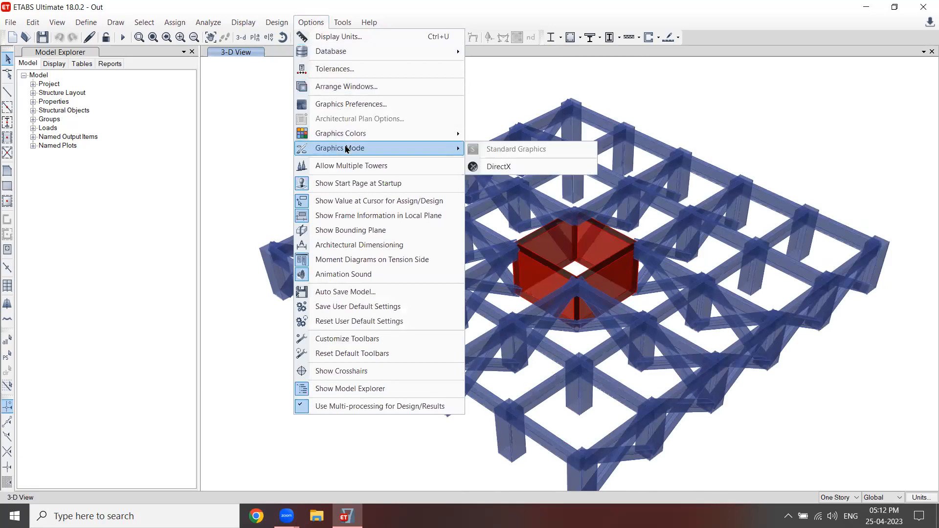
{"action": "mouse_move", "coordinate": [453, 134]}
{"action": "left_click", "coordinate": [499, 134]}
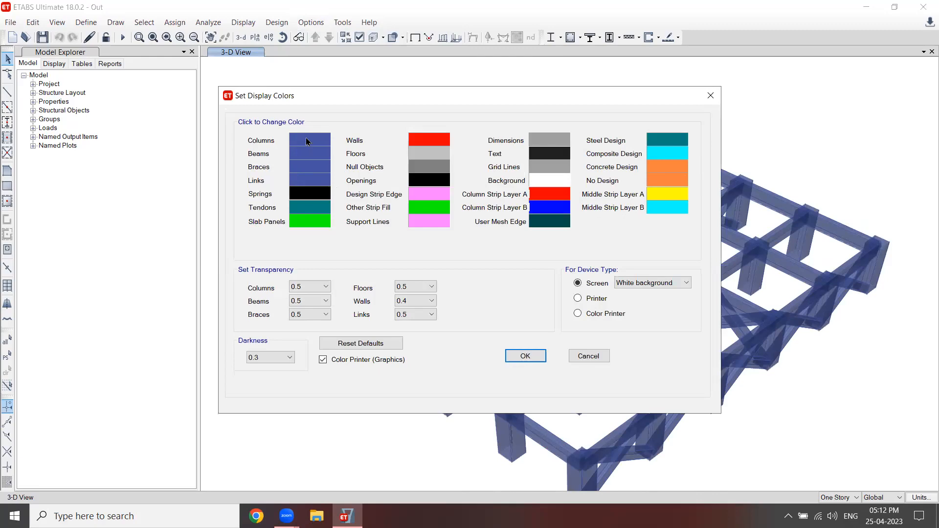
{"action": "left_click", "coordinate": [307, 141]}
{"action": "left_click", "coordinate": [336, 205]}
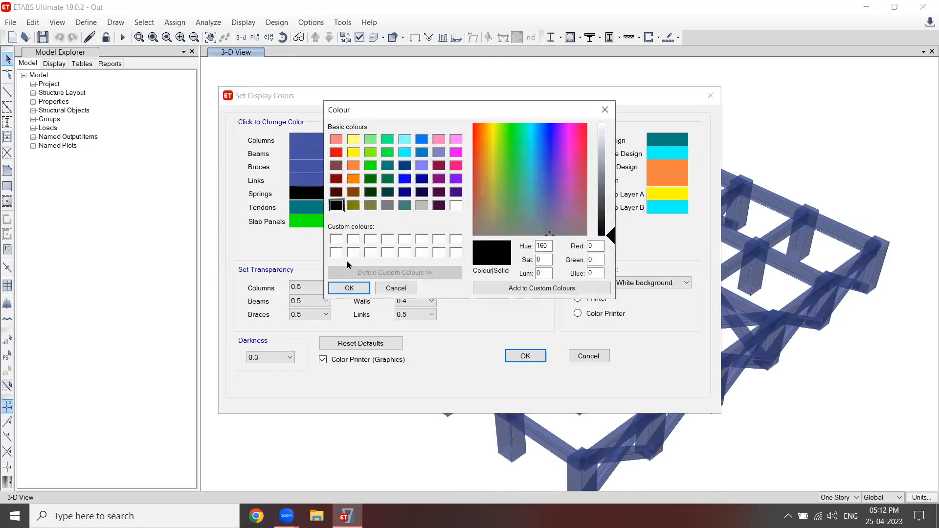
{"action": "left_click", "coordinate": [349, 288]}
{"action": "left_click", "coordinate": [305, 154]}
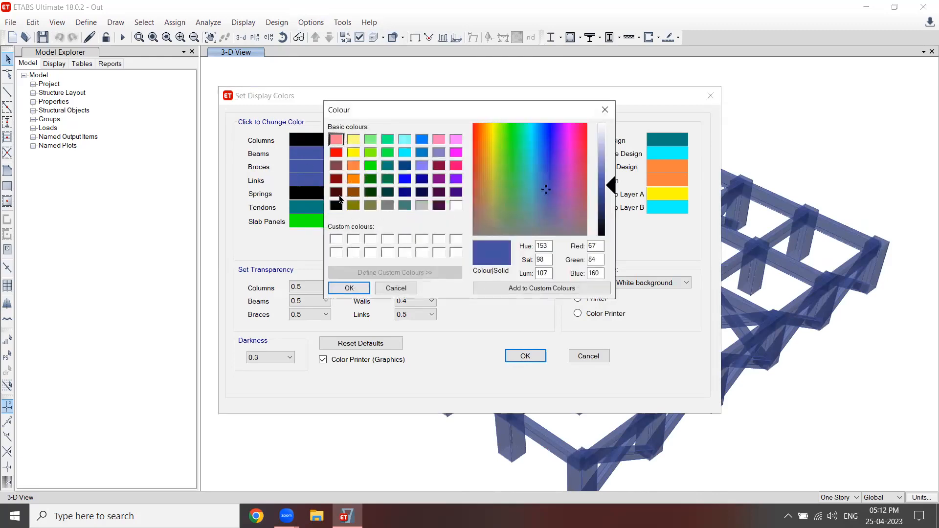
{"action": "left_click", "coordinate": [336, 205]}
{"action": "left_click", "coordinate": [349, 287]}
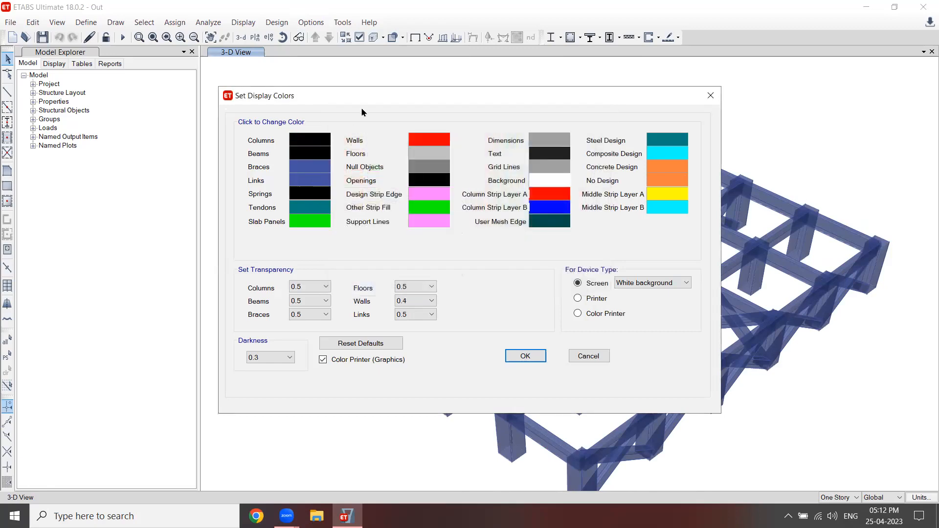
Set the display color of braces to red and apply the new display colors.
{"action": "left_click_drag", "start_coordinate": [394, 95], "coordinate": [286, 95]}
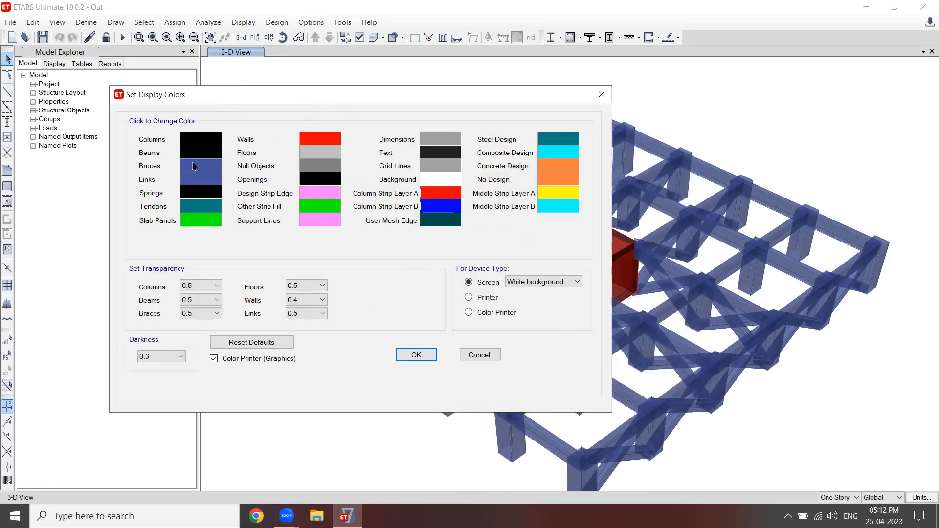
{"action": "left_click", "coordinate": [194, 166]}
{"action": "left_click", "coordinate": [340, 154]}
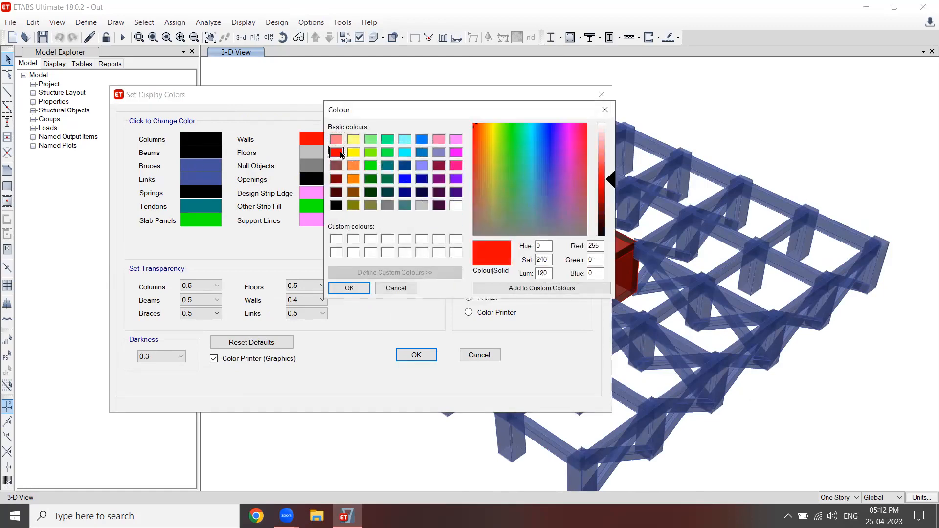
{"action": "left_click", "coordinate": [350, 288]}
{"action": "left_click", "coordinate": [416, 354]}
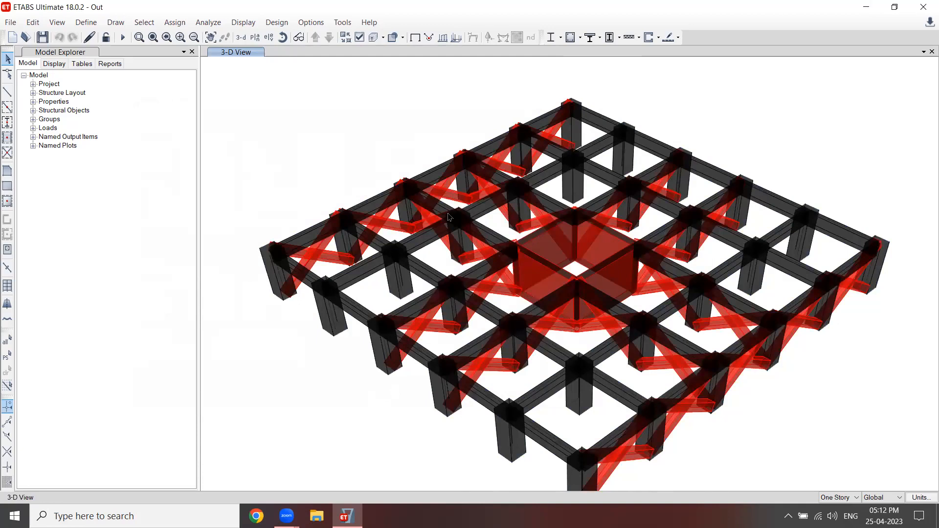
Select all beams in the model by object type.
{"action": "left_click", "coordinate": [144, 22]}
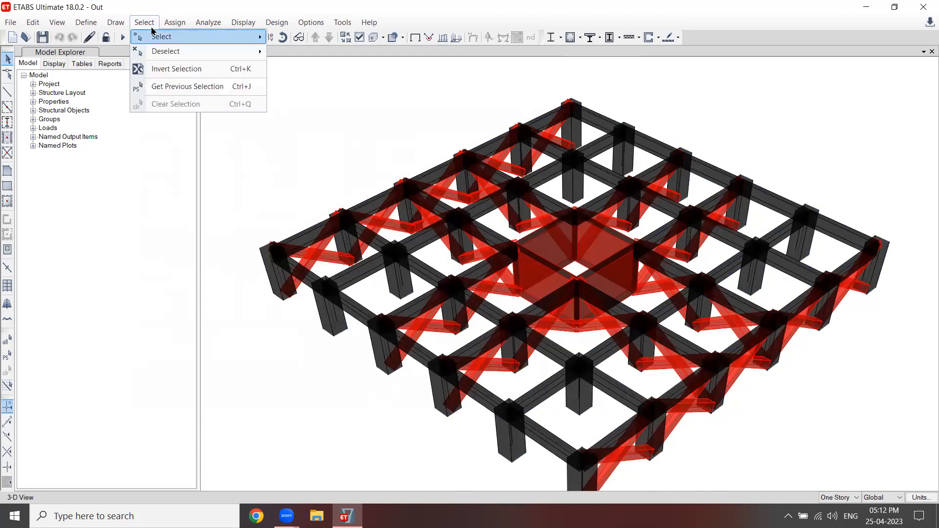
{"action": "mouse_move", "coordinate": [189, 42]}
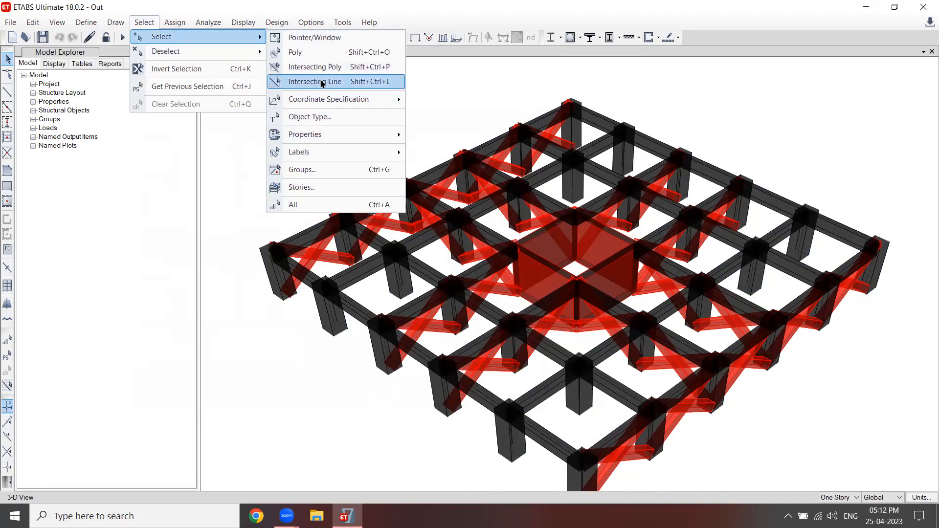
{"action": "left_click", "coordinate": [315, 116]}
{"action": "left_click", "coordinate": [403, 174]}
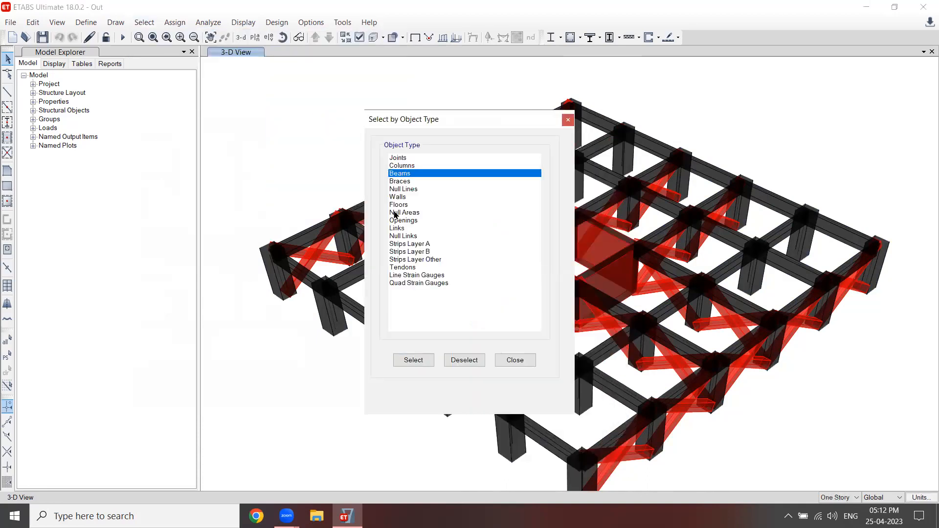
{"action": "left_click", "coordinate": [410, 361]}
{"action": "left_click", "coordinate": [512, 360]}
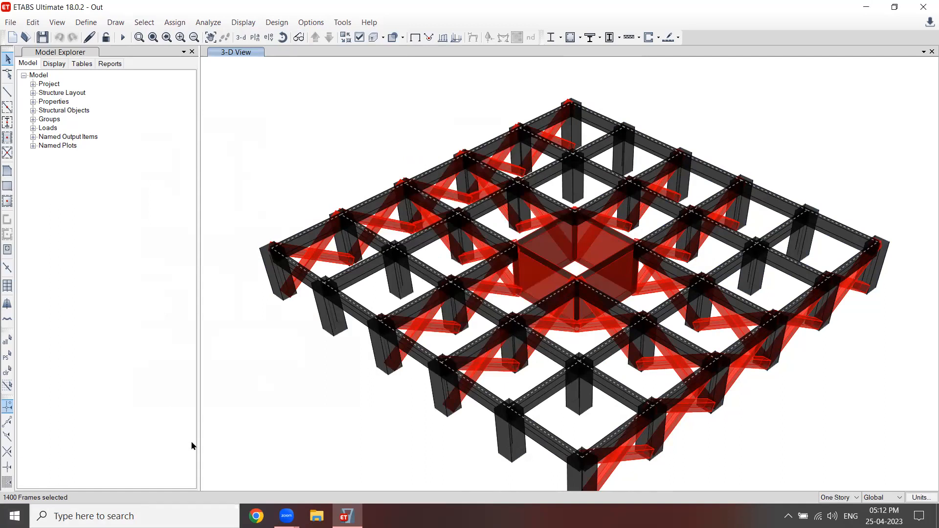
Deselect the objects on every story below Story25 down to Base, keeping only the Story25 beams selected.
{"action": "left_click", "coordinate": [155, 23]}
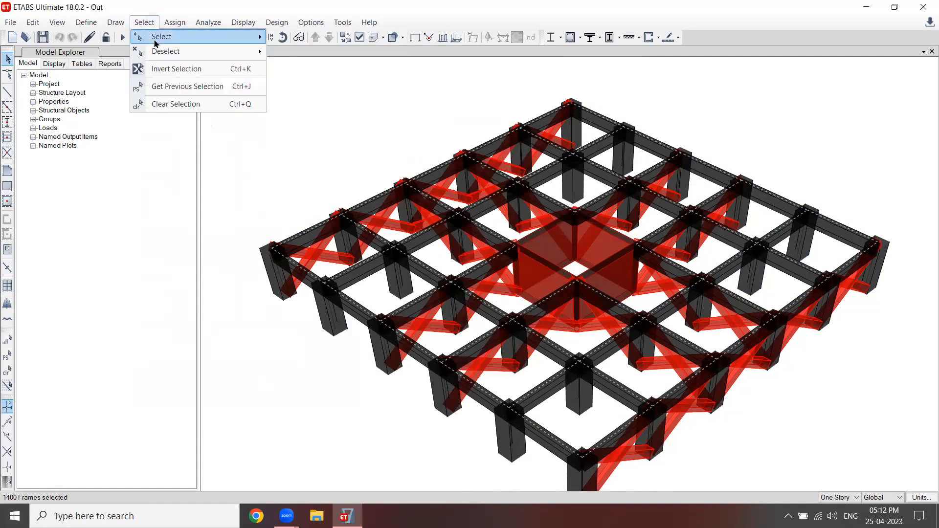
{"action": "mouse_move", "coordinate": [166, 51]}
{"action": "left_click", "coordinate": [304, 201]}
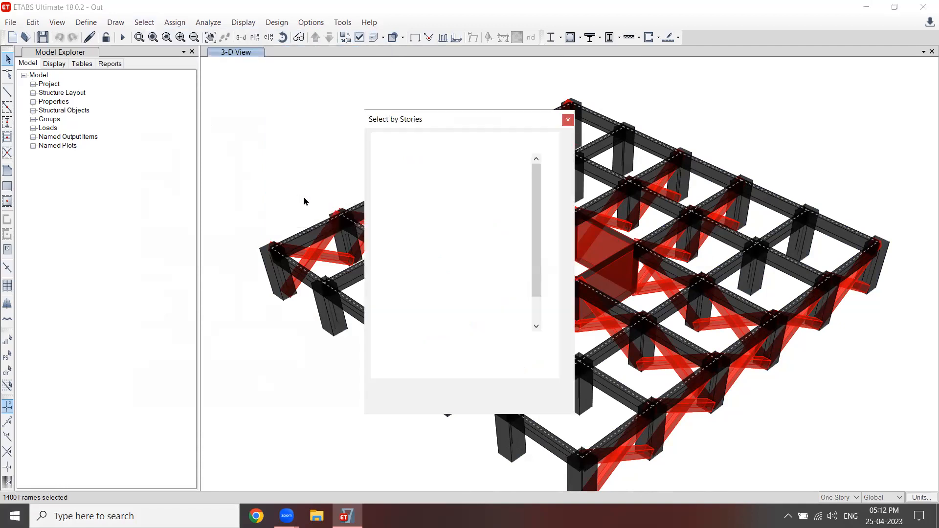
{"action": "left_click", "coordinate": [414, 166]}
{"action": "left_click_drag", "start_coordinate": [536, 256], "coordinate": [530, 318]}
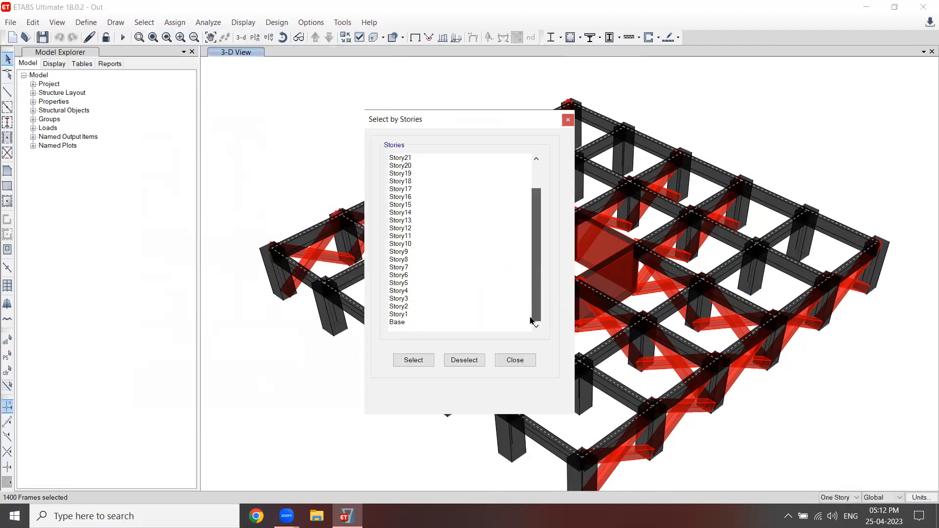
{"action": "left_click", "coordinate": [411, 328], "text": "shift"}
{"action": "left_click", "coordinate": [460, 360]}
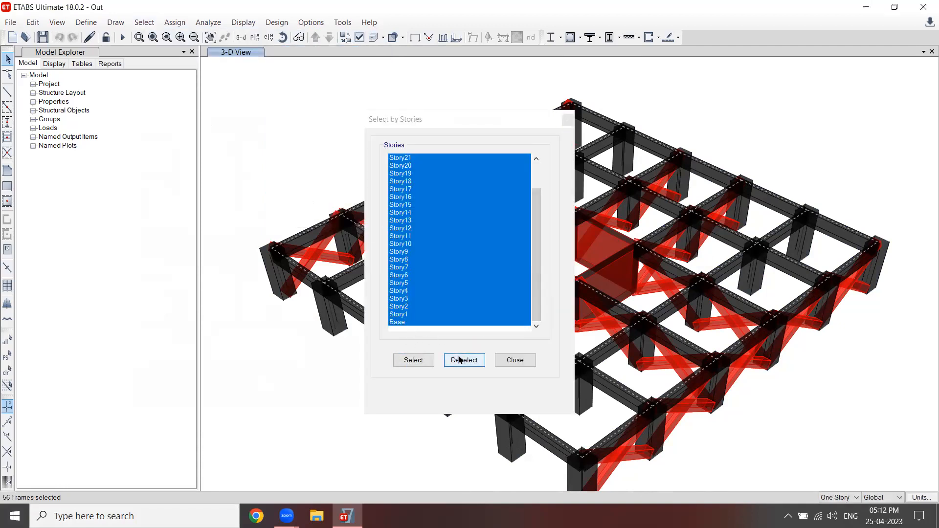
{"action": "left_click", "coordinate": [514, 360]}
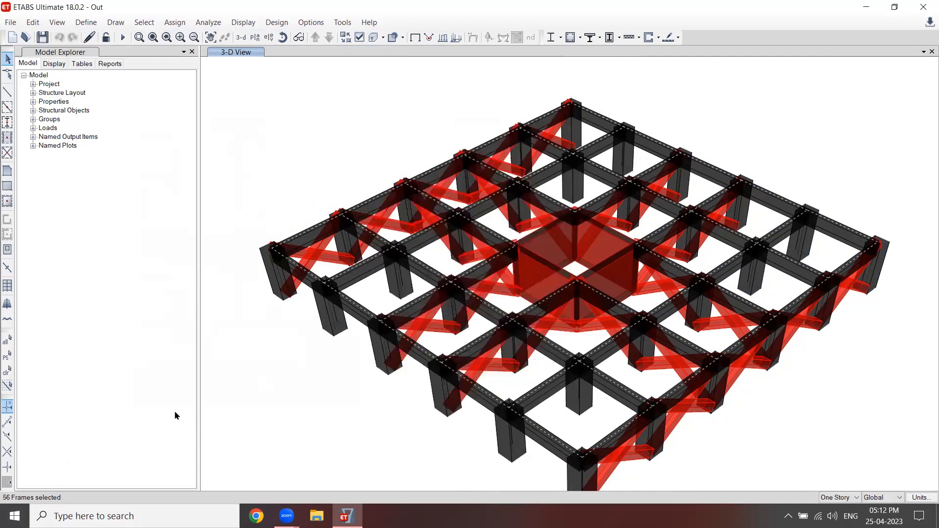
Hide the selected Story25 beams to expose the columns, X-braces and shear wall core.
{"action": "right_click", "coordinate": [288, 162]}
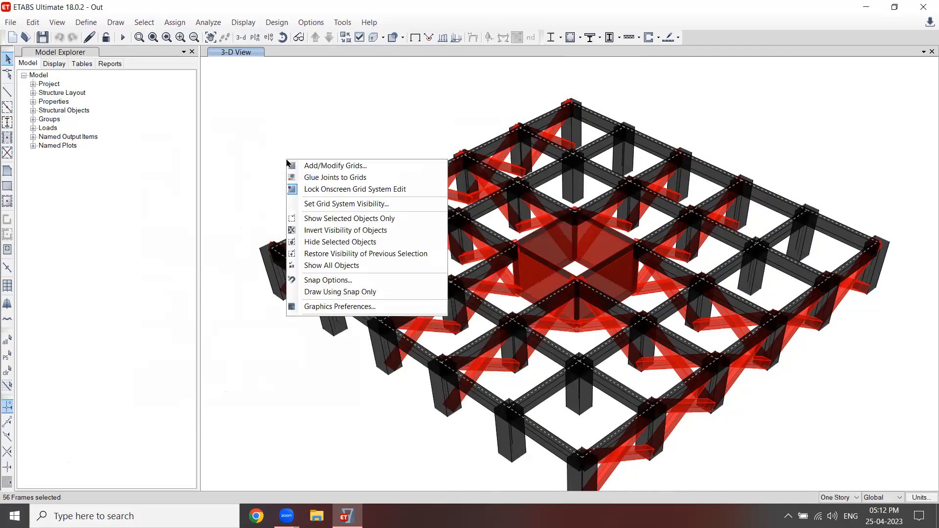
{"action": "left_click", "coordinate": [324, 242]}
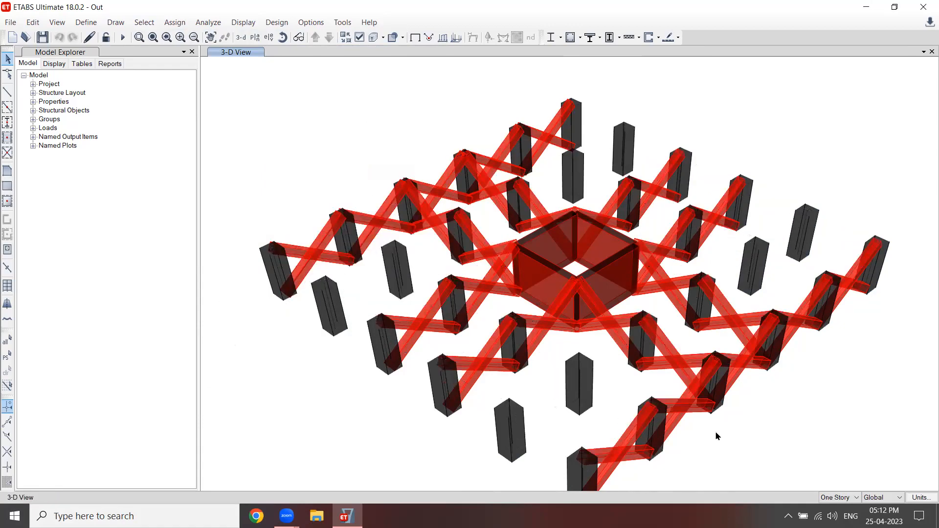
{"action": "middle_click_drag", "start_coordinate": [671, 429], "coordinate": [717, 421]}
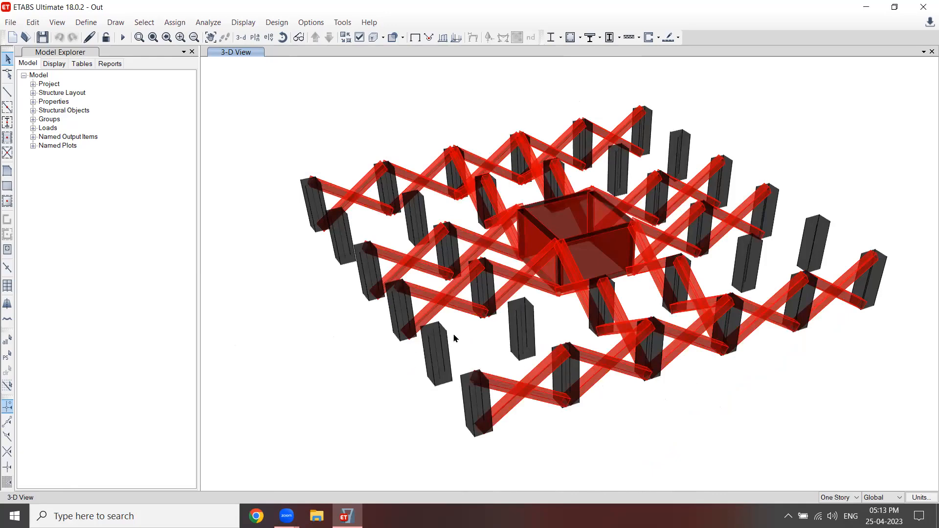
{"action": "middle_click_drag", "start_coordinate": [428, 367], "coordinate": [403, 369]}
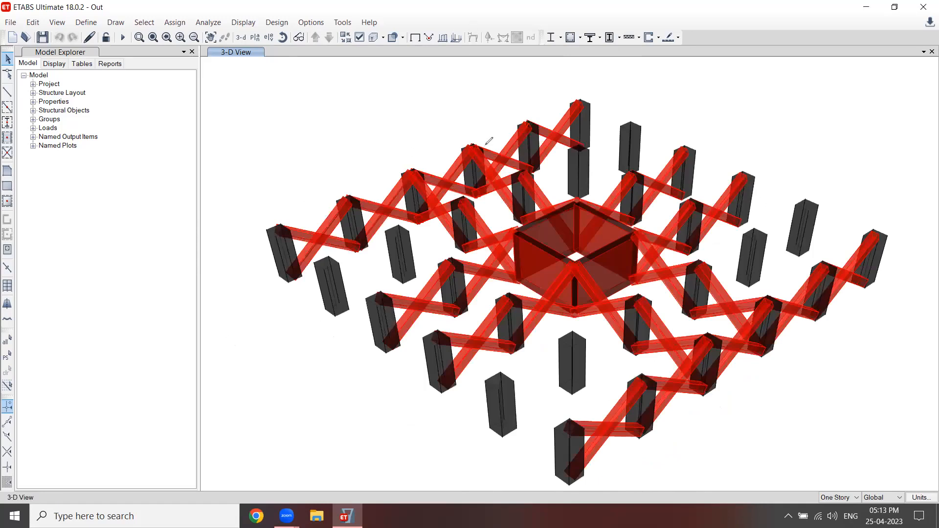
Point out the four outer sides of the braced level with freehand strokes and clear the markings.
{"action": "mouse_move", "coordinate": [875, 334]}
{"action": "left_mouse_down"}
{"action": "mouse_move", "coordinate": [697, 442]}
{"action": "mouse_move", "coordinate": [739, 447]}
{"action": "left_mouse_up"}
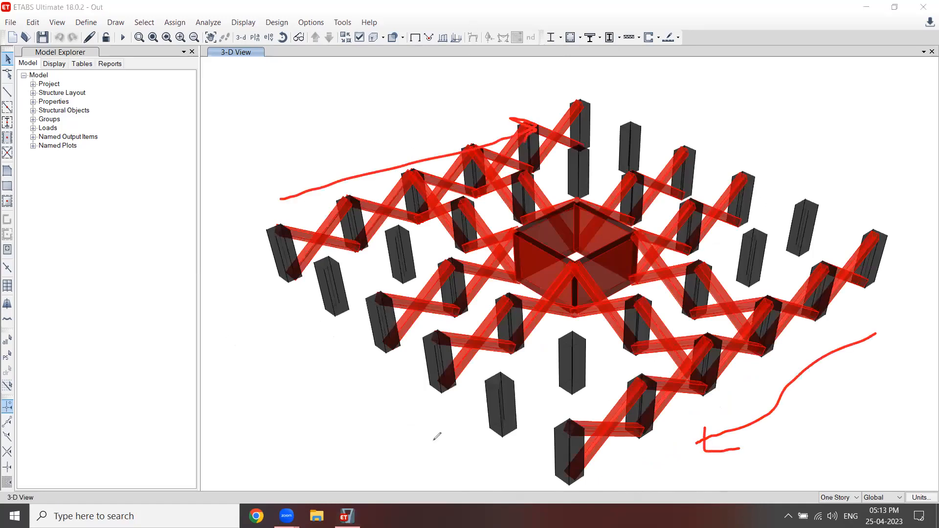
{"action": "left_click_drag", "start_coordinate": [284, 323], "coordinate": [385, 432]}
{"action": "mouse_move", "coordinate": [699, 114]}
{"action": "left_mouse_down"}
{"action": "mouse_move", "coordinate": [827, 186]}
{"action": "mouse_move", "coordinate": [813, 187]}
{"action": "left_mouse_up"}
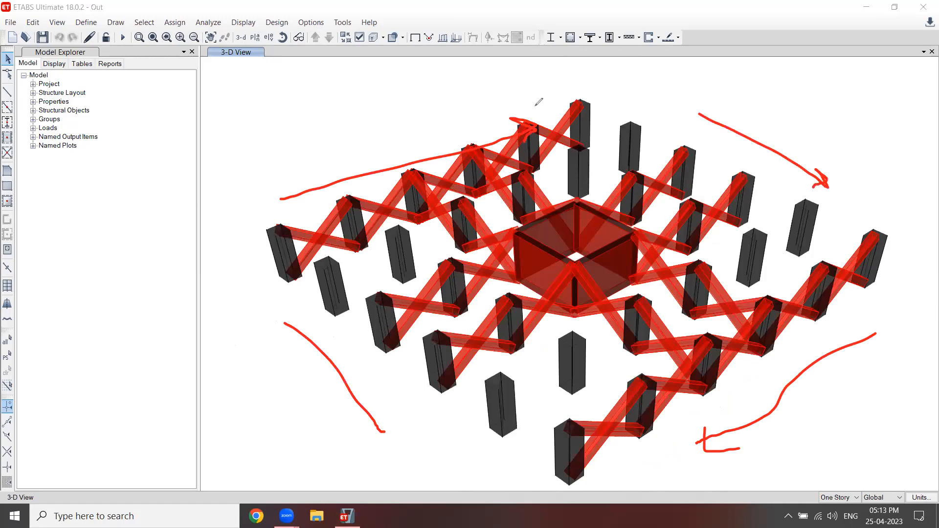
{"action": "key", "text": "Escape"}
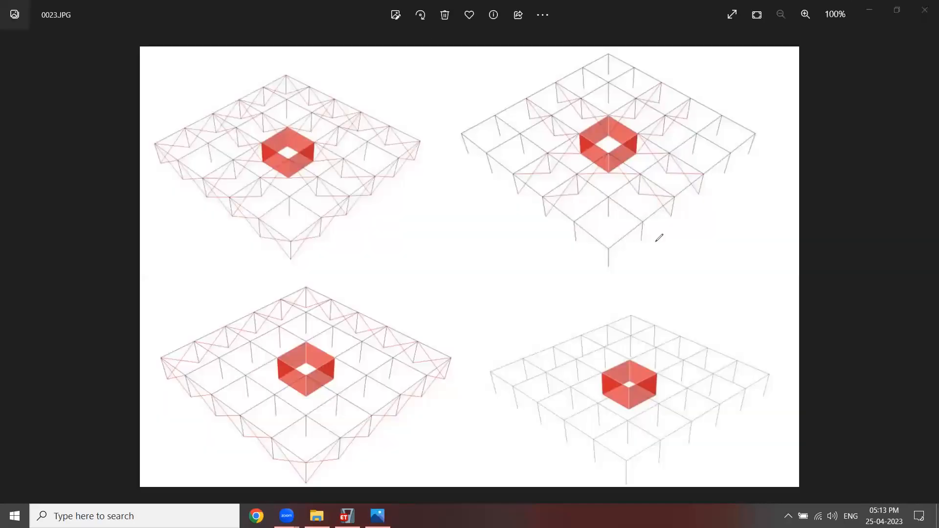
Switch to the image 0023.JPG, tick its four outrigger layout variants with freehand marks, and clear the markings.
{"action": "left_click_drag", "start_coordinate": [656, 239], "coordinate": [722, 223]}
{"action": "left_click_drag", "start_coordinate": [382, 312], "coordinate": [428, 290]}
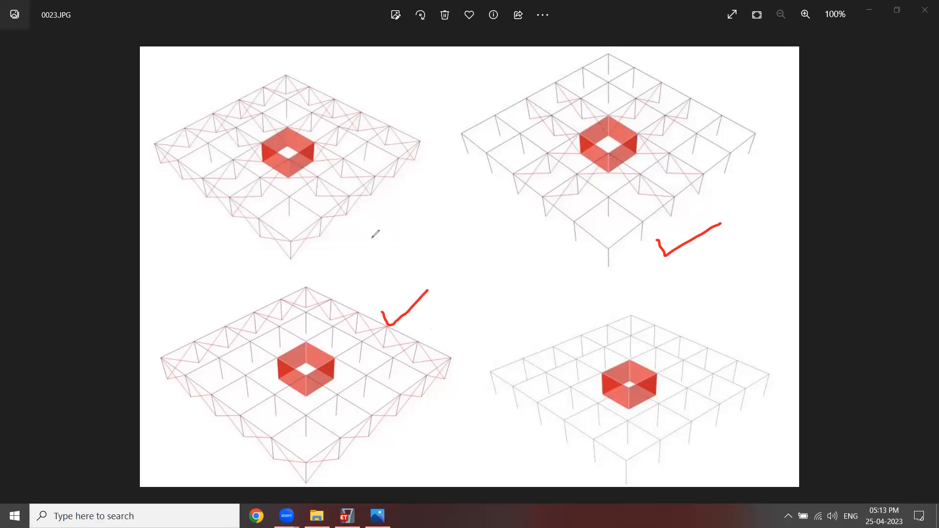
{"action": "left_click_drag", "start_coordinate": [360, 210], "coordinate": [392, 196]}
{"action": "mouse_move", "coordinate": [517, 209]}
{"action": "left_mouse_down"}
{"action": "mouse_move", "coordinate": [442, 253]}
{"action": "mouse_move", "coordinate": [477, 249]}
{"action": "mouse_move", "coordinate": [530, 220]}
{"action": "mouse_move", "coordinate": [509, 276]}
{"action": "mouse_move", "coordinate": [526, 267]}
{"action": "left_mouse_up"}
{"action": "left_click_drag", "start_coordinate": [656, 312], "coordinate": [729, 298]}
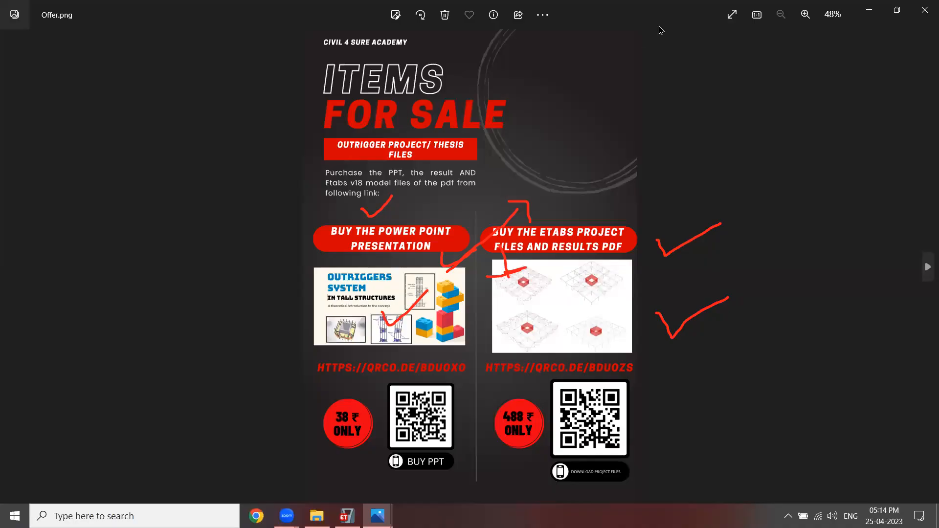
{"action": "left_click", "coordinate": [375, 71]}
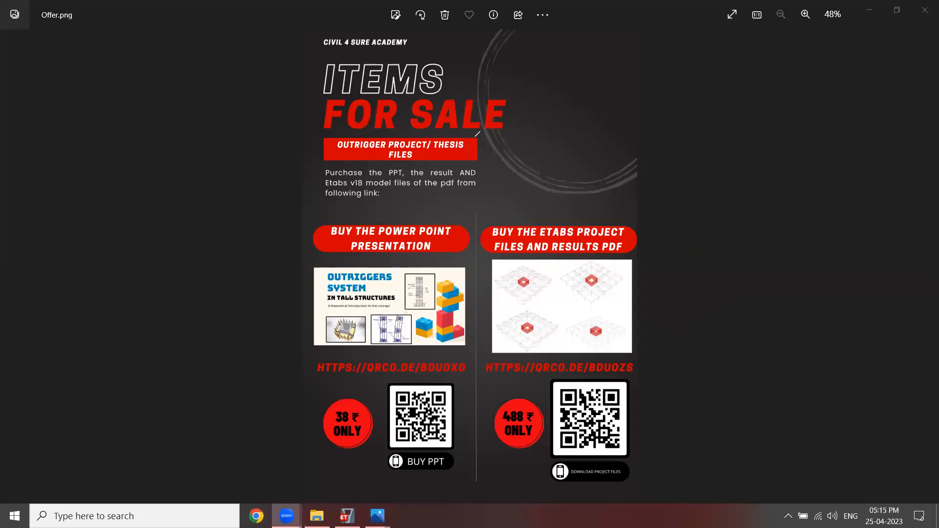